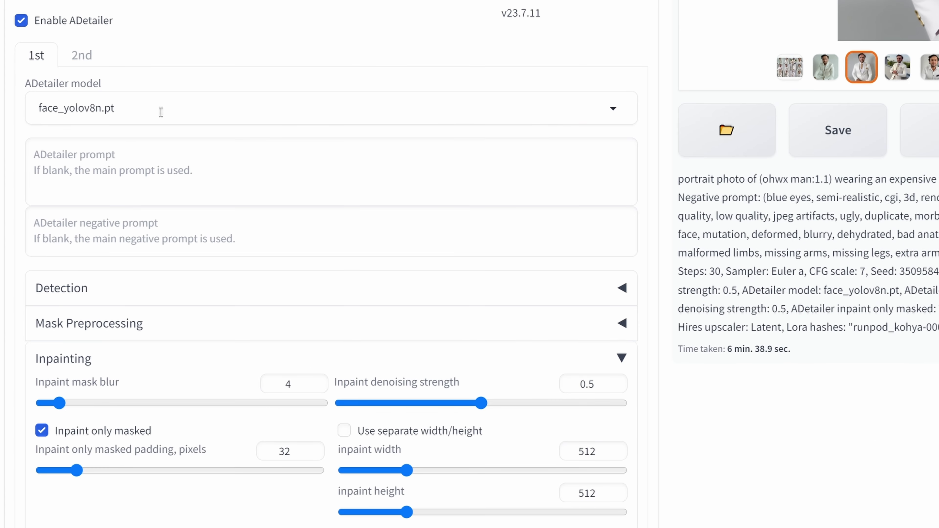
Step: Set the second ADetailer model to hand_yolov8n.pt
left_click(82, 55)
left_click(89, 104)
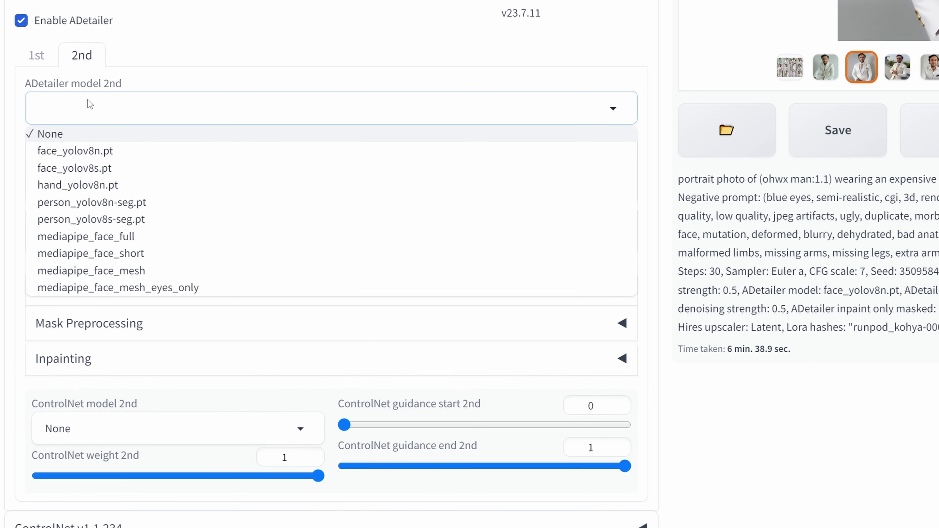
left_click(87, 184)
scroll(207, 136, "up", 1)
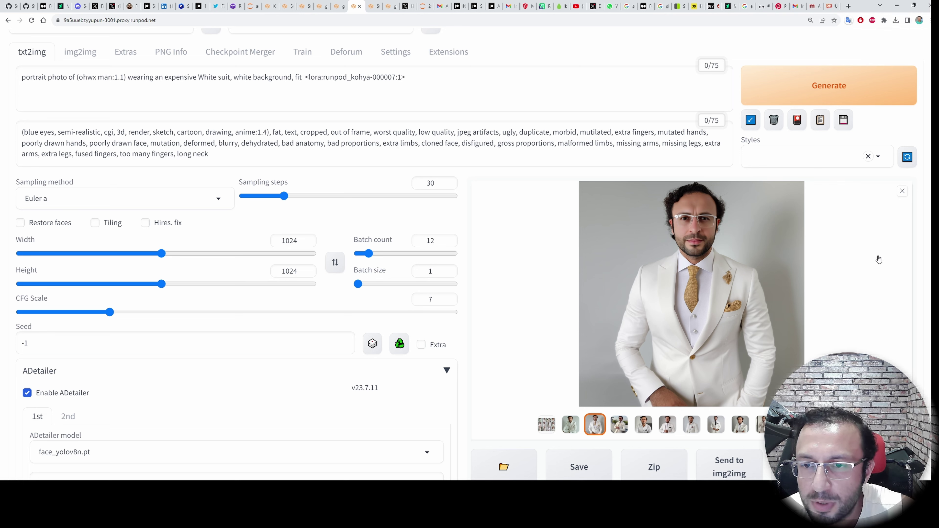
Step: Go to the Kohya LoRA RunPod readme on GitHub, open its runpod.io link and log in to the console
left_click(425, 5)
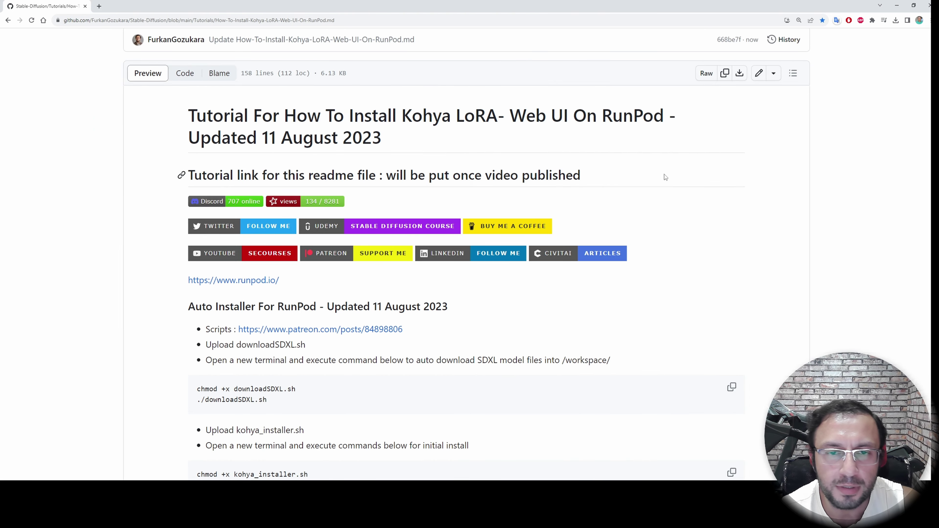
scroll(665, 181, "down", 1)
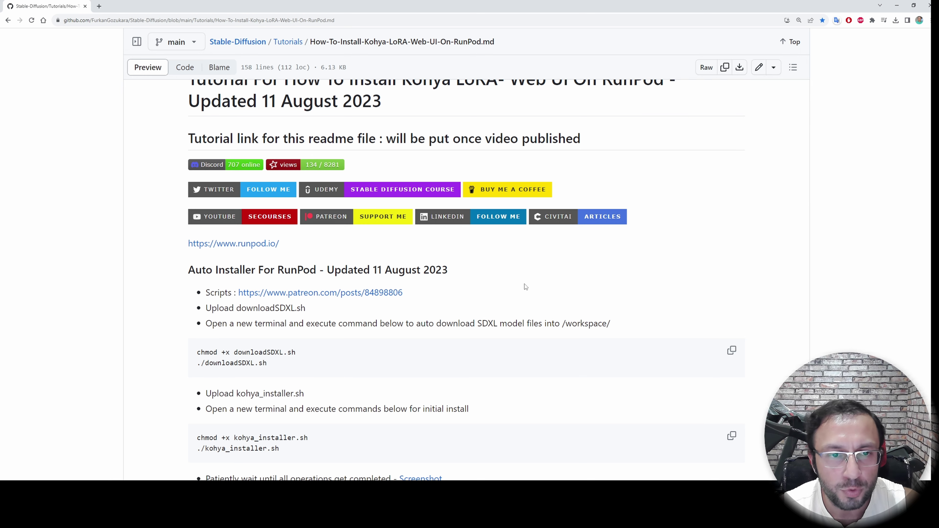
scroll(522, 282, "down", 1)
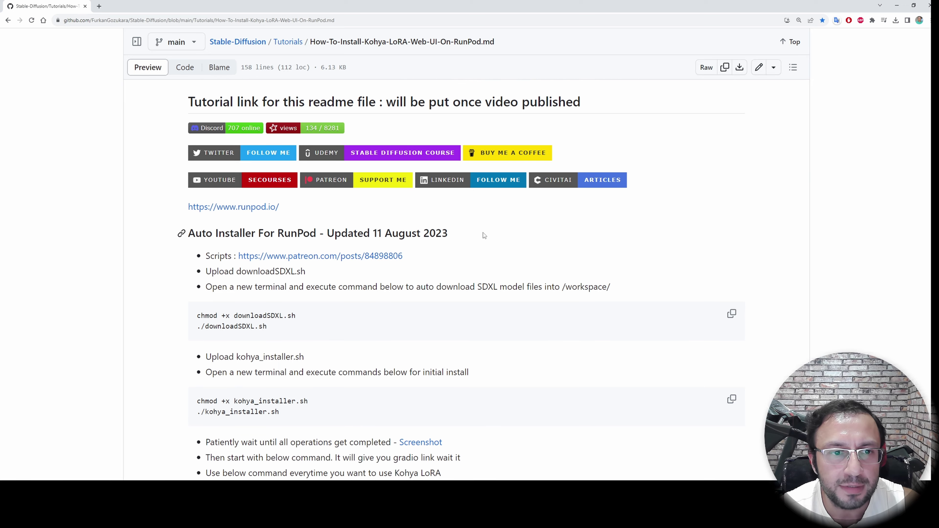
scroll(486, 234, "down", 1)
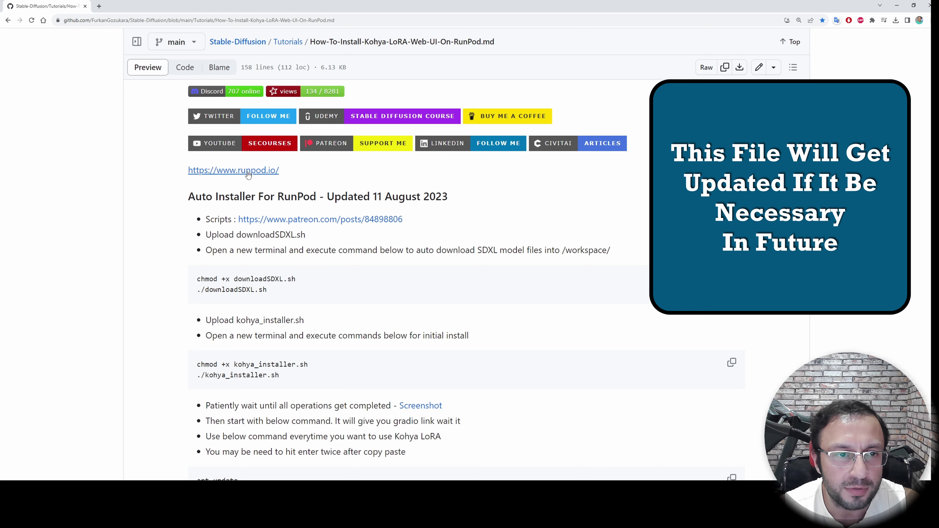
left_click(235, 171)
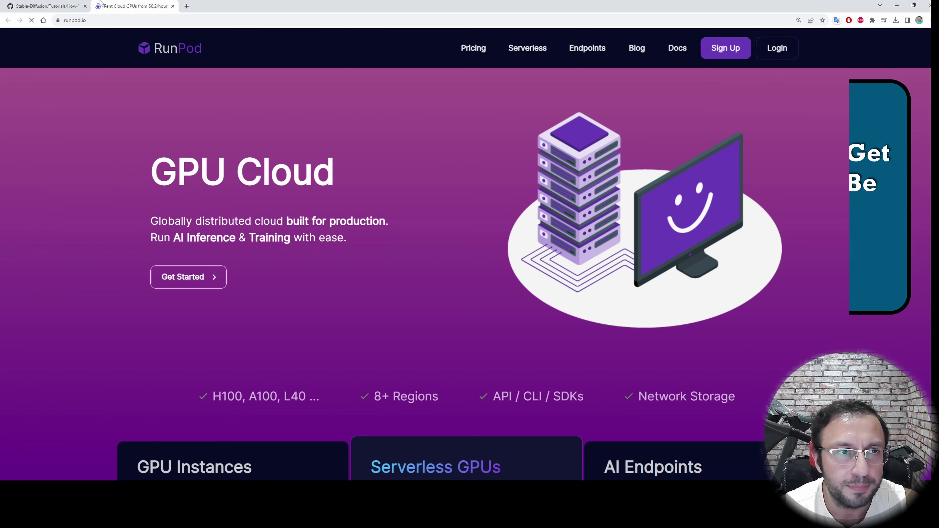
left_click(777, 47)
Step: Start a deployment on the 1x RTX 3090 offer under Community Cloud's previous-generation GPUs
scroll(304, 429, "down", 15)
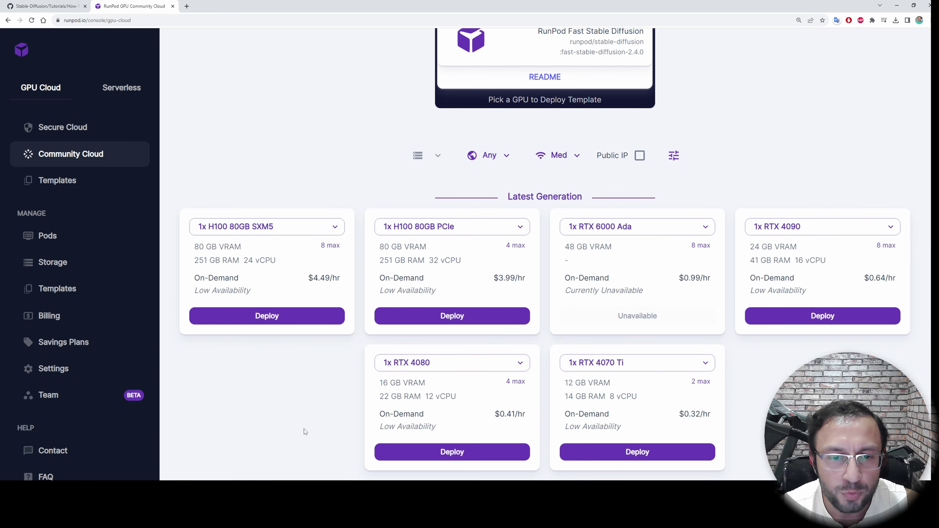
scroll(367, 380, "down", 2)
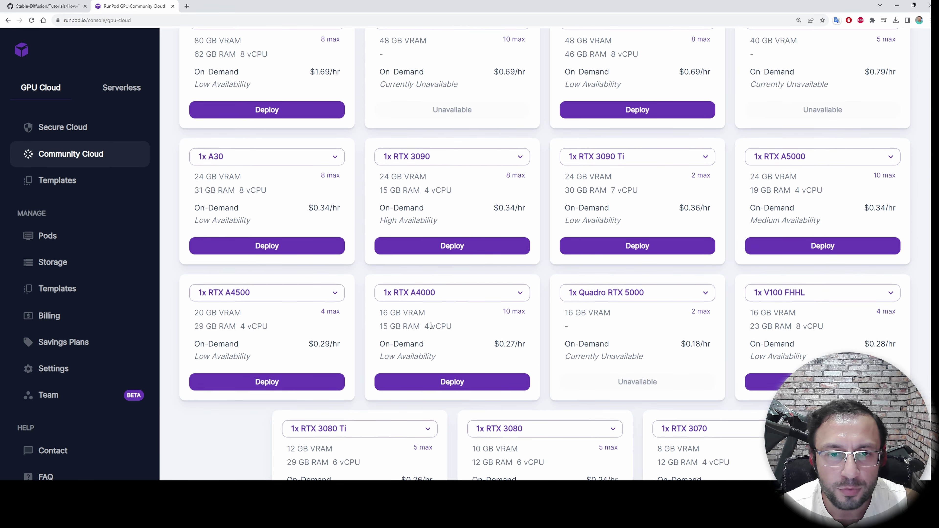
scroll(458, 316, "down", 1)
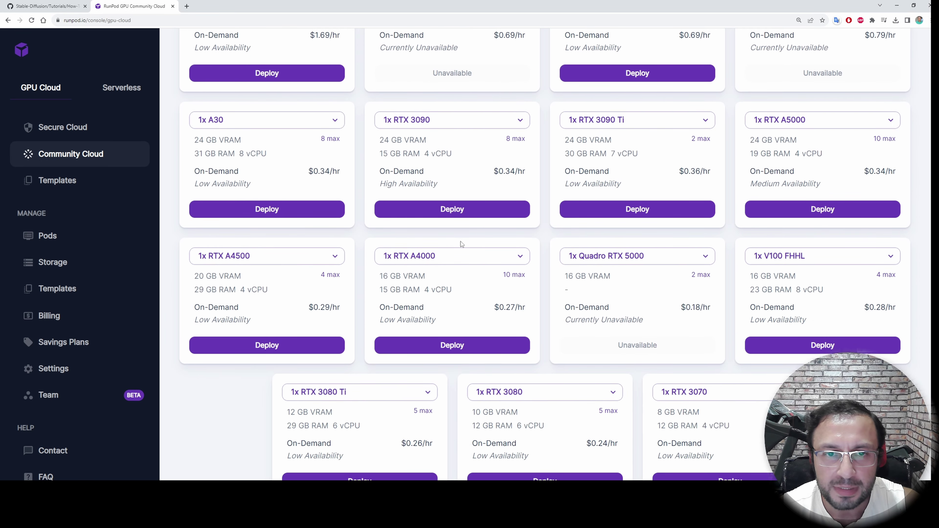
left_click(429, 210)
Step: Search the templates for "stable", select RunPod Stable Diffusion (web-ui-10.1.0) and try to deploy the pod
left_click(692, 126)
type("stable")
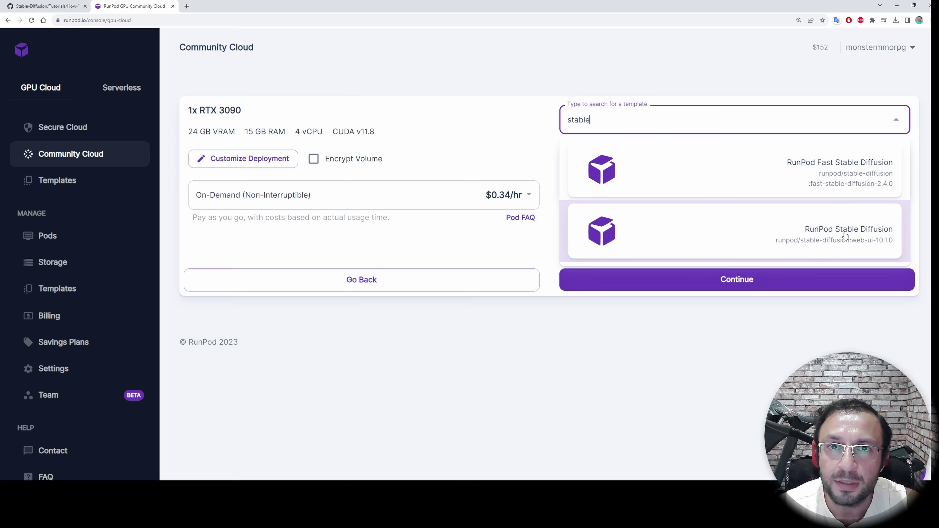
left_click(770, 241)
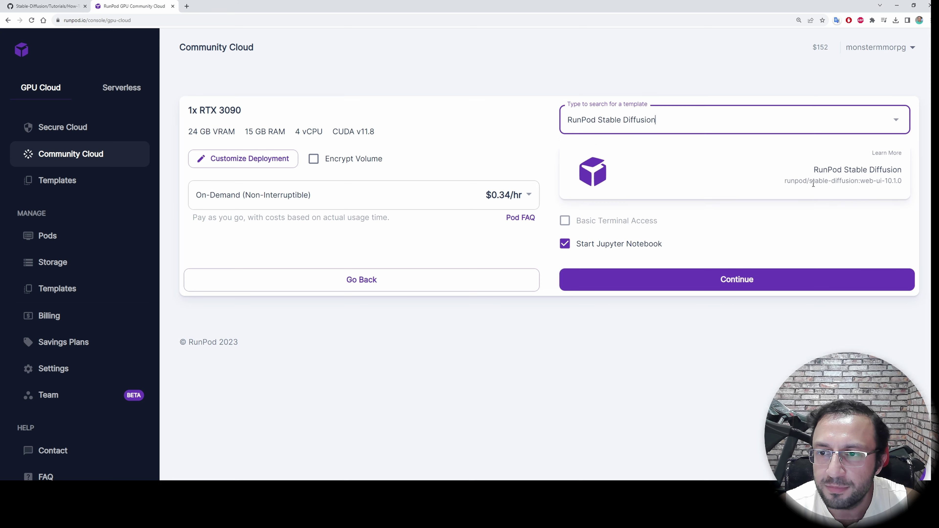
left_click(620, 284)
left_click(655, 265)
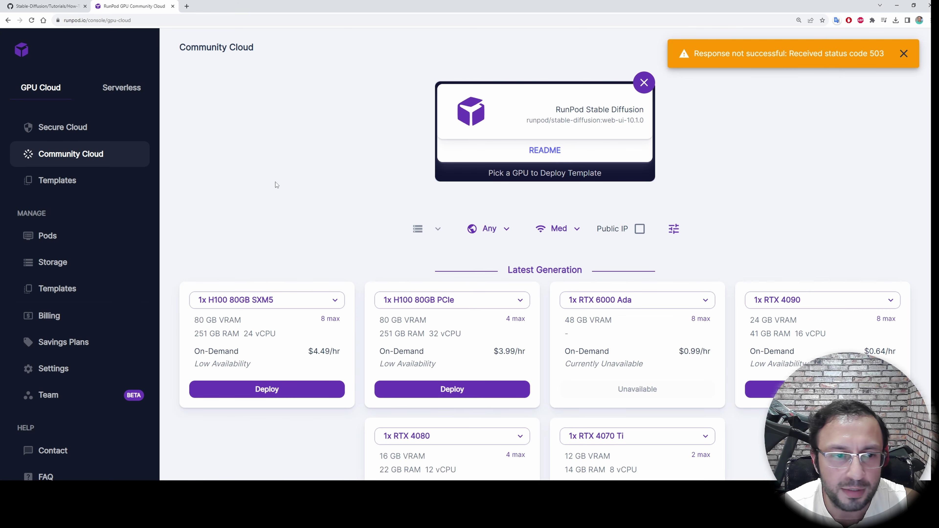
Step: Filter the GPU offers to Extreme internet speed (400 Mb/s or higher) and compare the available GPUs
left_click(552, 225)
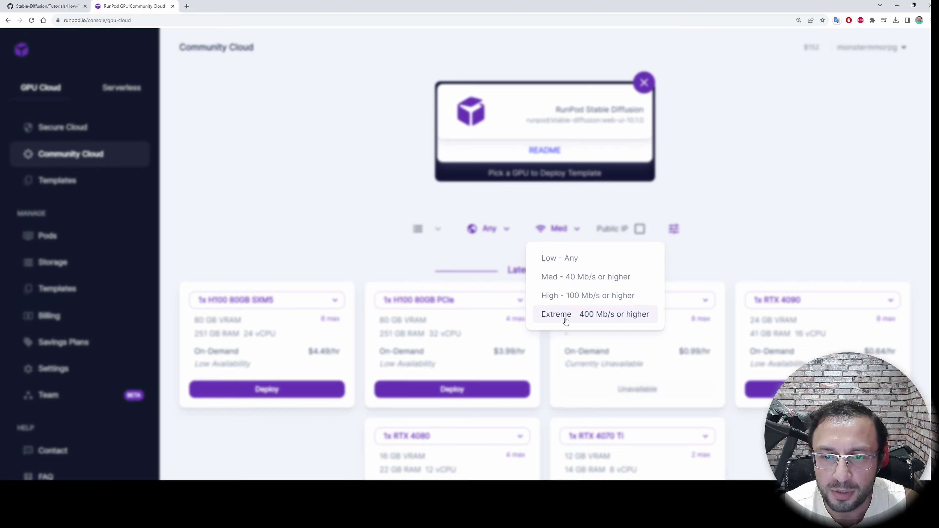
left_click(571, 316)
scroll(344, 260, "down", 7)
scroll(344, 260, "down", 6)
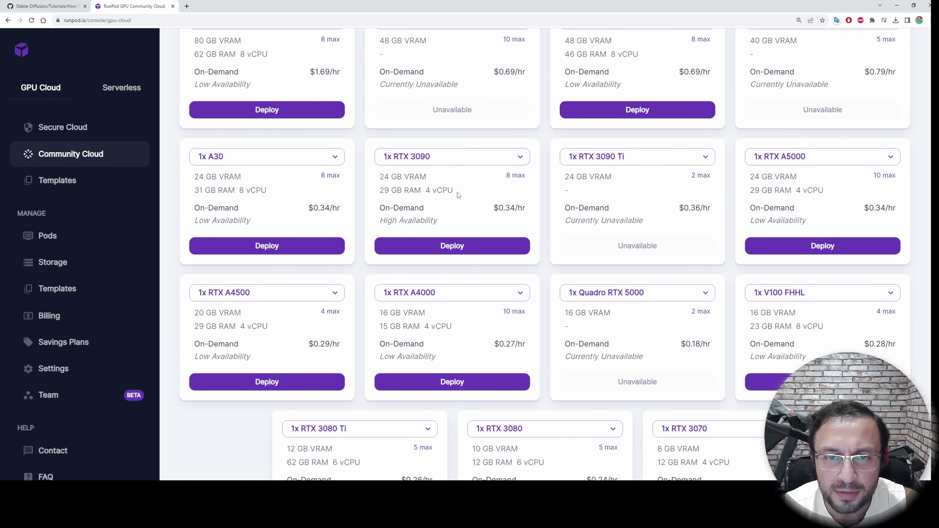
scroll(459, 215, "up", 2)
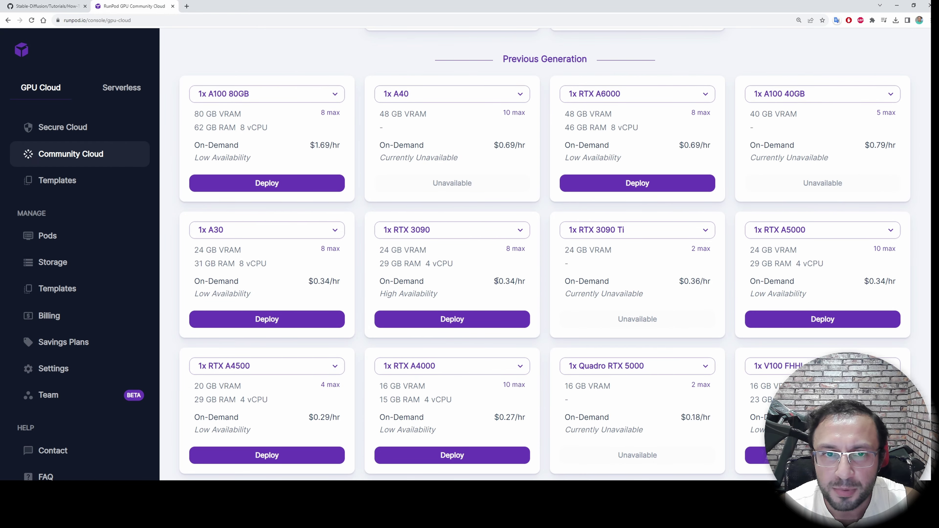
scroll(496, 281, "up", 5)
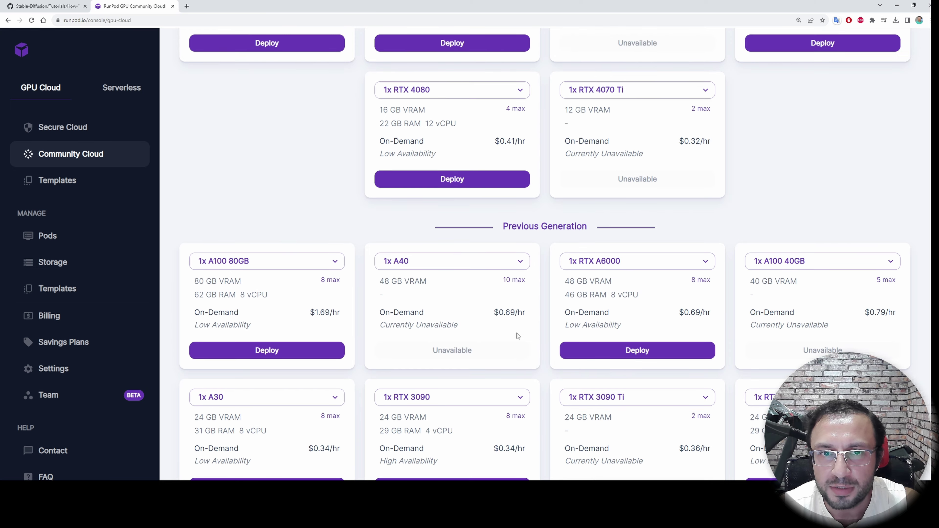
scroll(518, 336, "up", 3)
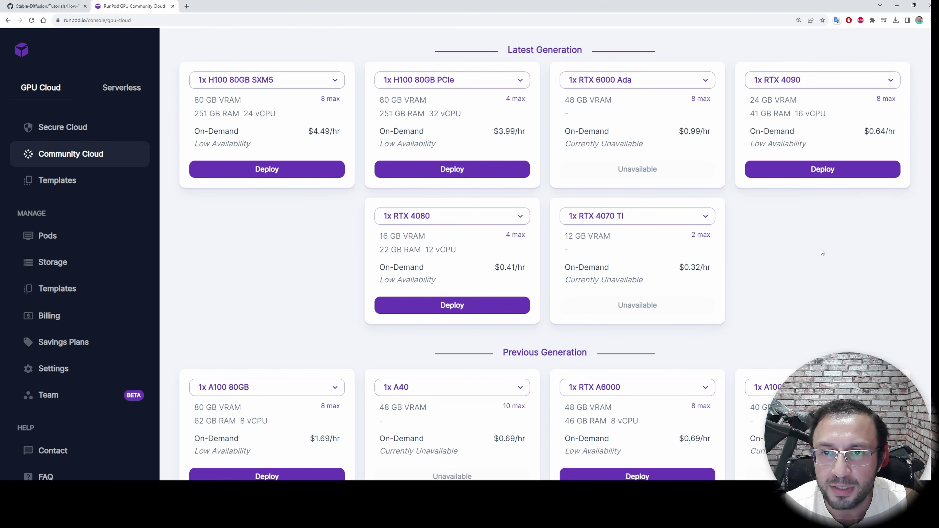
Step: Deploy an on-demand 1x RTX 3090 pod with the RunPod Stable Diffusion web-ui-10.1.0 template
scroll(698, 330, "down", 7)
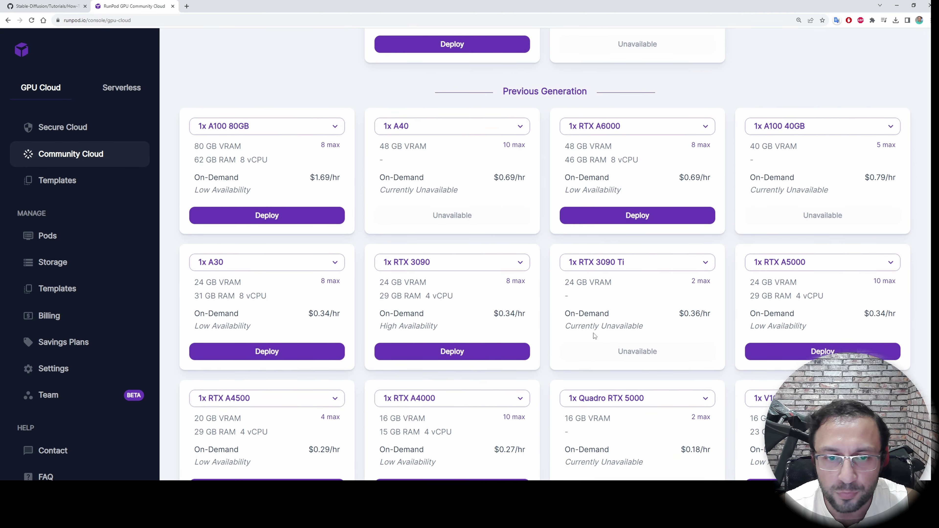
scroll(593, 333, "down", 2)
left_click(458, 283)
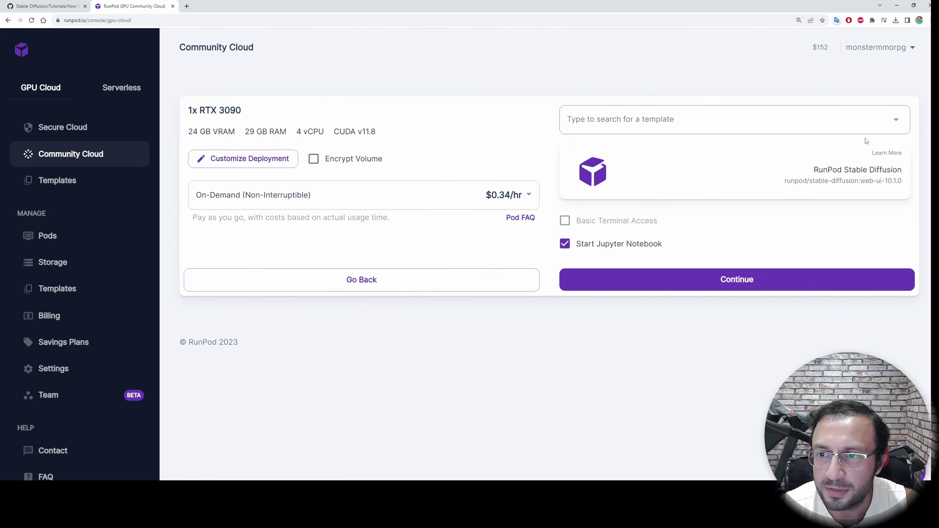
left_click(739, 285)
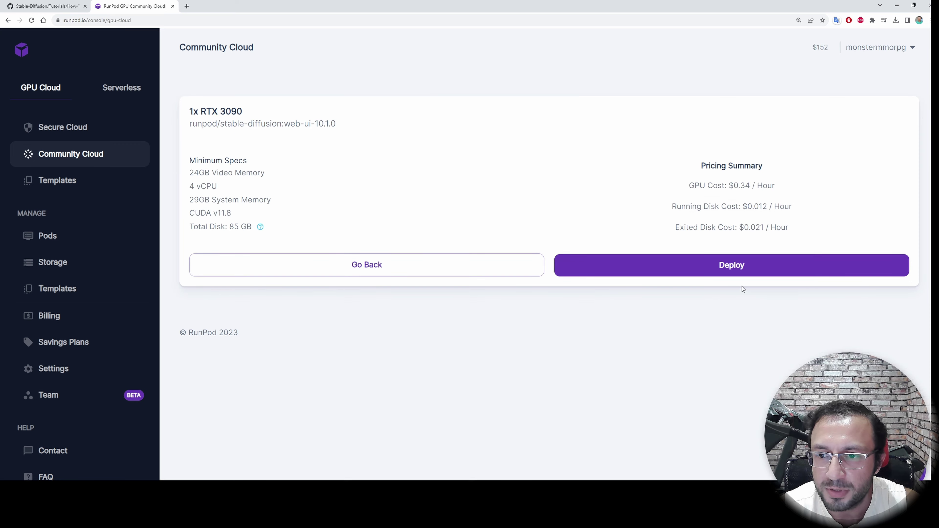
left_click(715, 264)
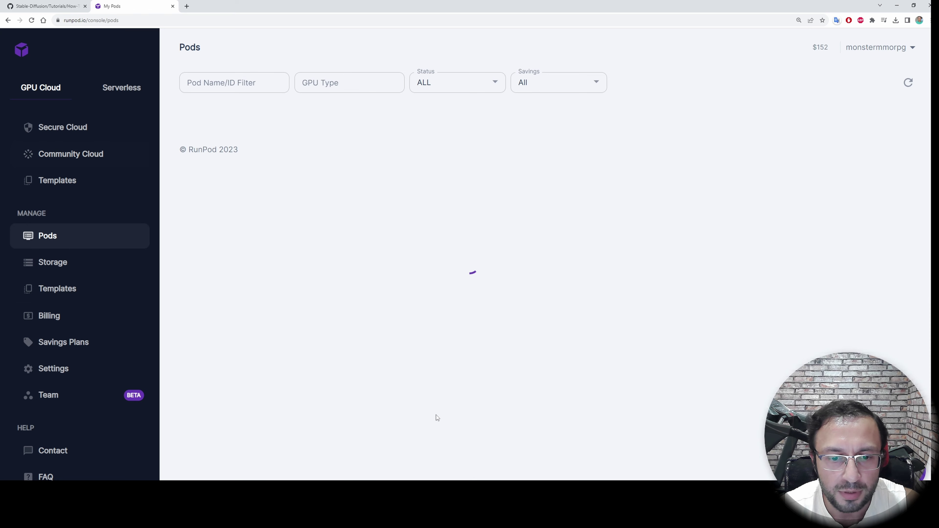
Step: Rename the newly deployed RunPod Stable Diffusion pod as "auto installation"
left_click(287, 129)
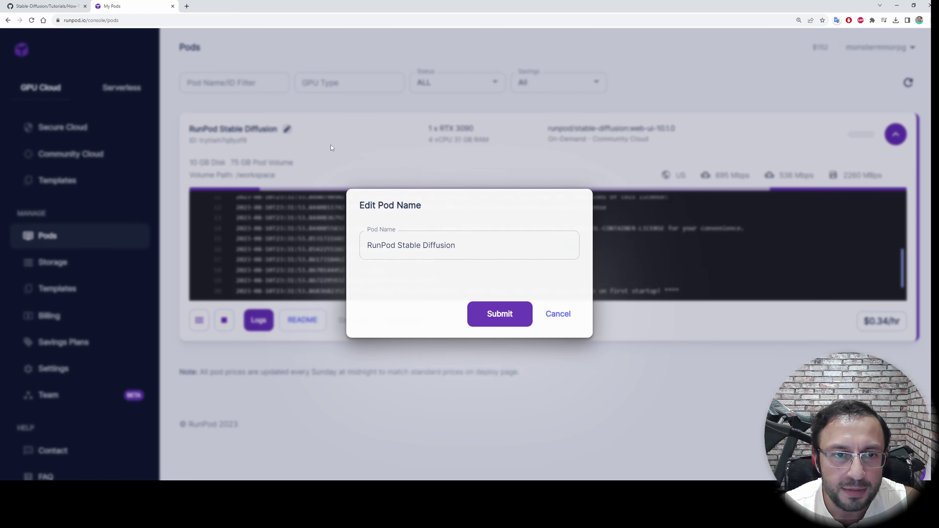
left_click_drag(443, 245, 208, 239)
type("auto installation")
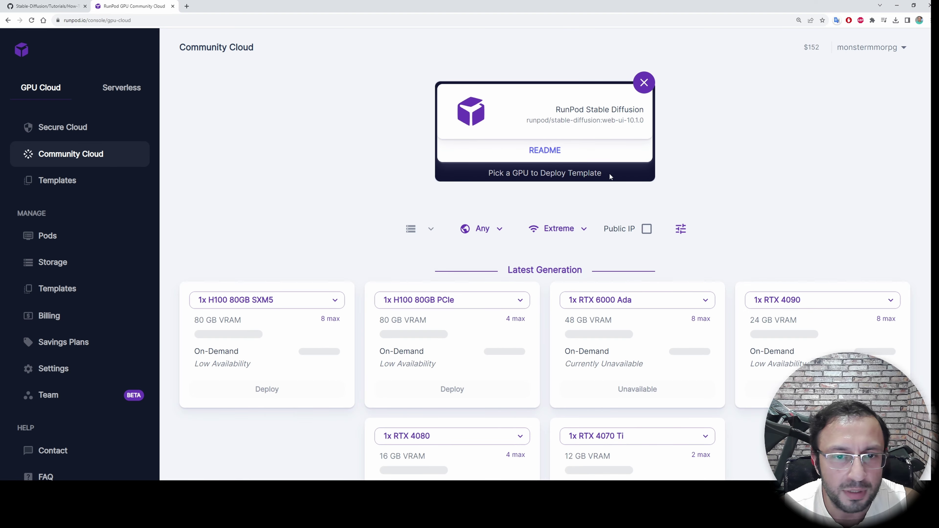
Step: Deploy a second 1x RTX 3090 pod from Community Cloud with the same RunPod Stable Diffusion template
scroll(567, 254, "down", 12)
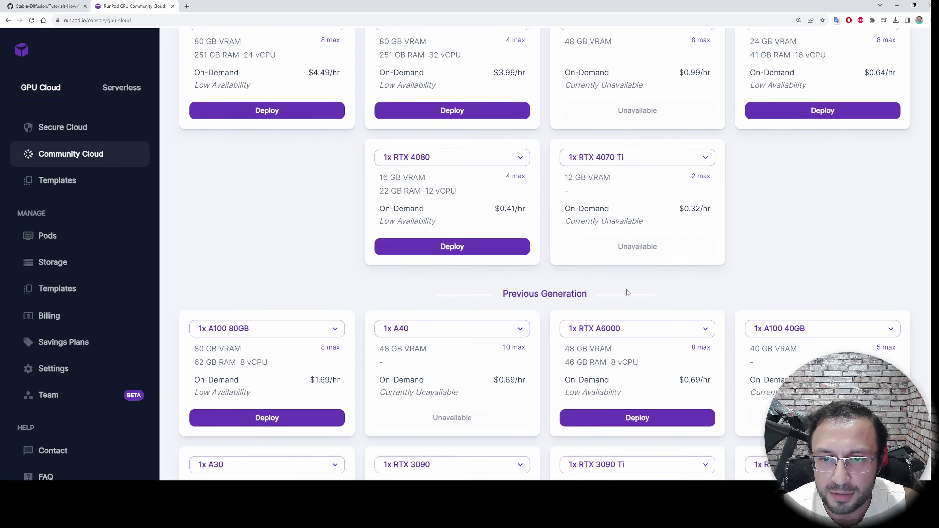
scroll(554, 259, "down", 2)
left_click(465, 173)
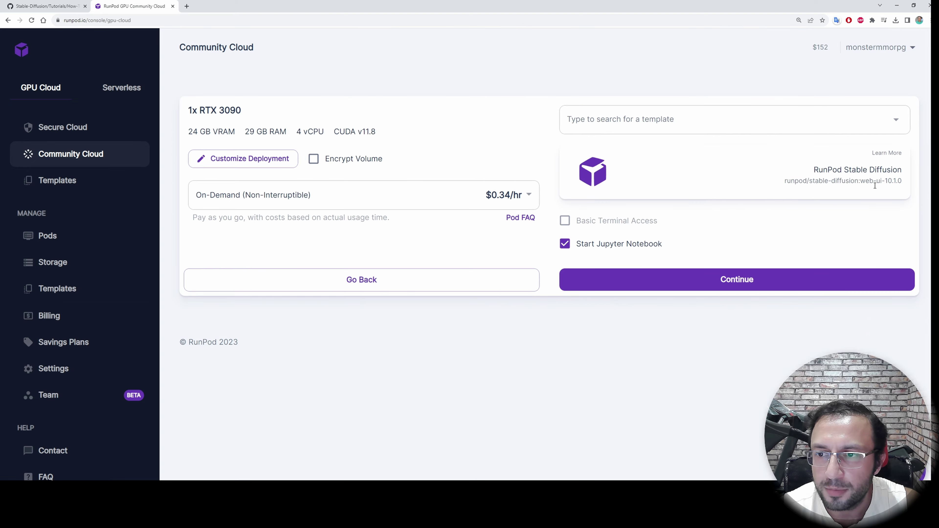
left_click(767, 282)
left_click(726, 267)
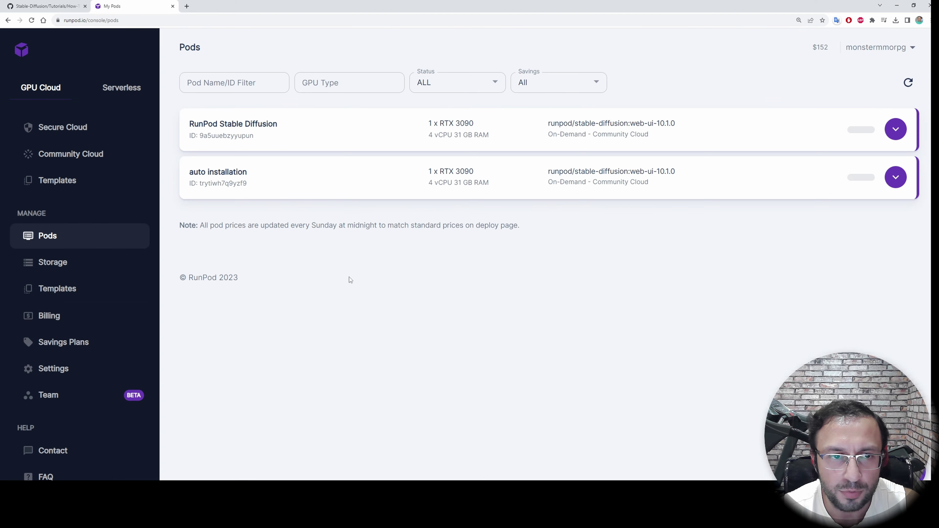
Step: Expand the second pod's details and rename it as "manual"
left_click(895, 130)
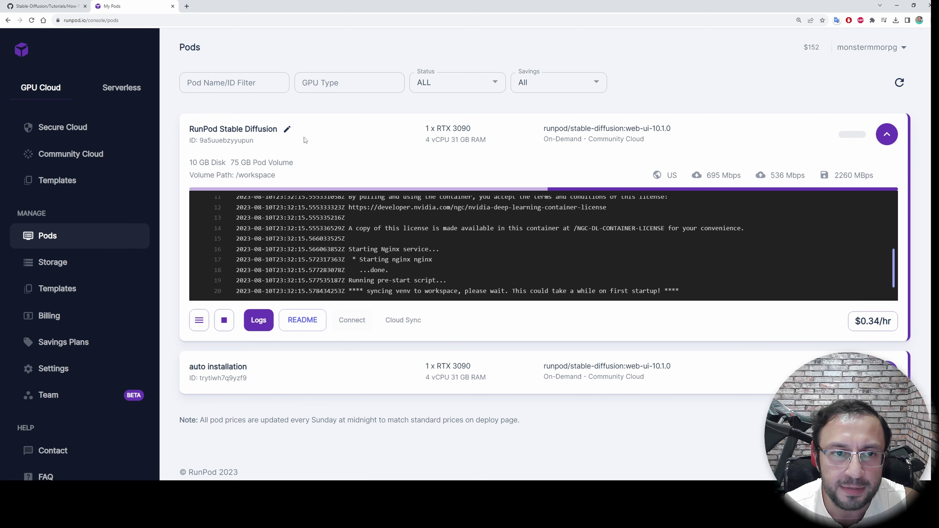
left_click(287, 129)
left_click_drag(470, 240, 212, 240)
key("BackSpace")
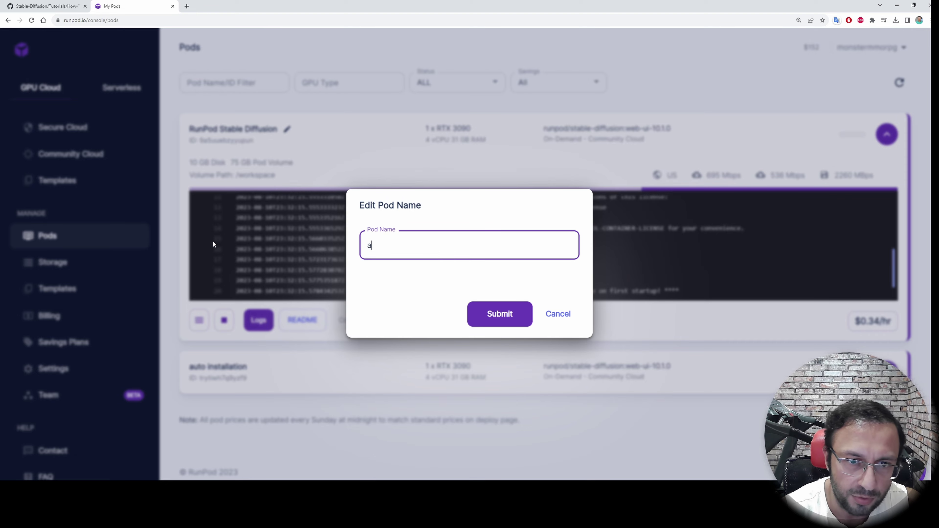
type("manual")
key("Return")
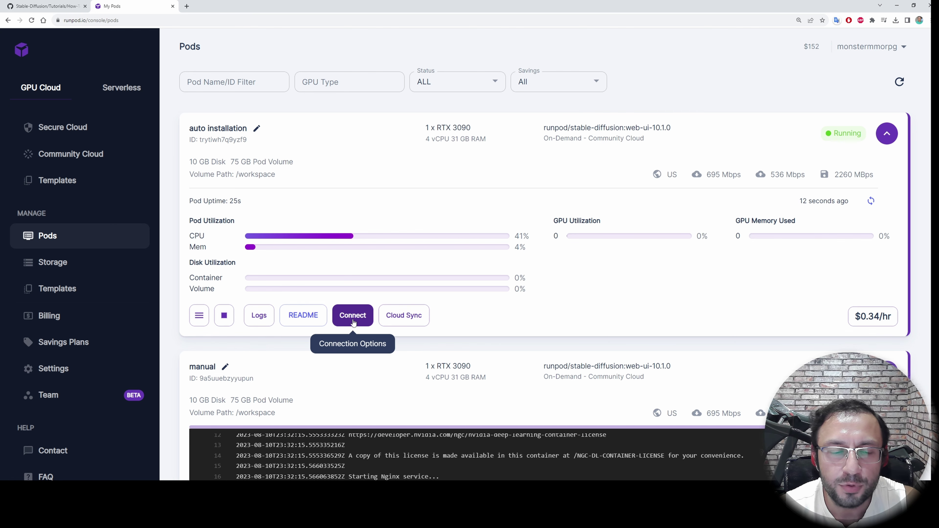
Step: Connect to Jupyter Lab on port 8888 of the "auto installation" pod
left_click(354, 318)
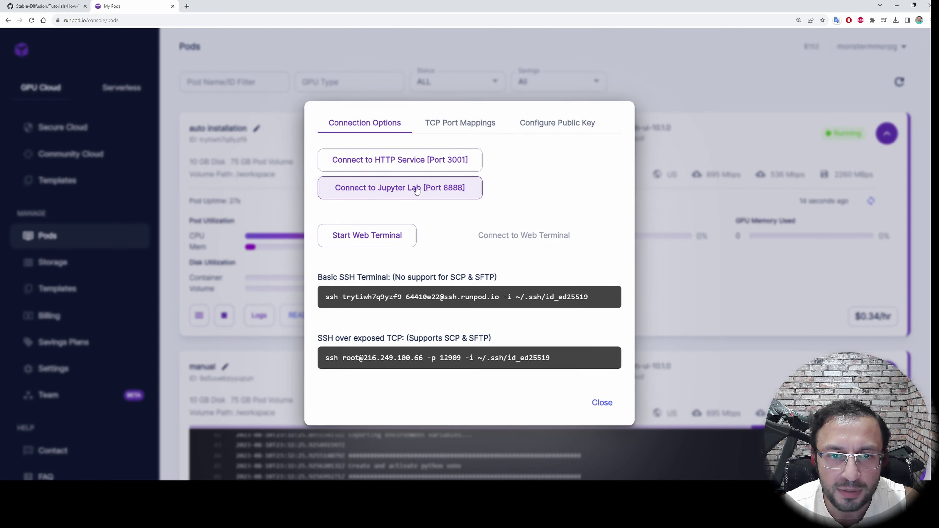
left_click(375, 190)
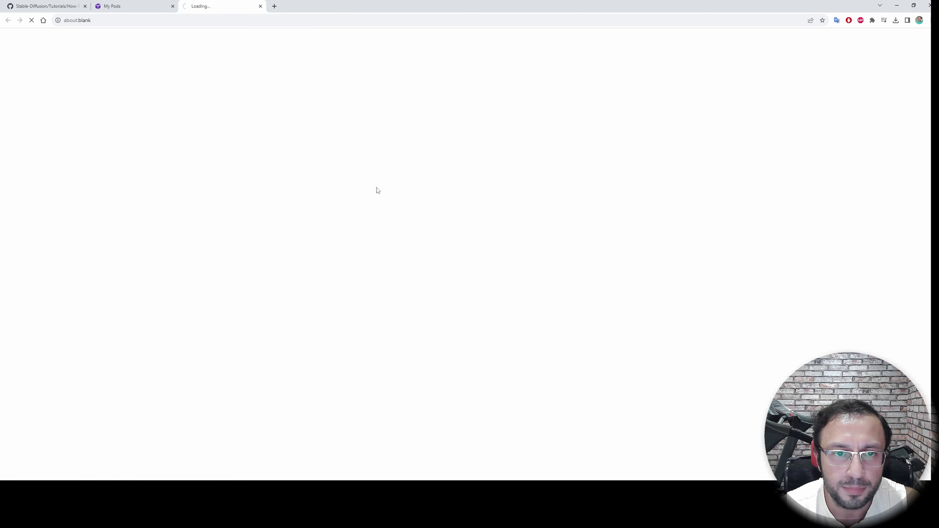
Step: Open the Patreon scripts post linked in the readme's Auto Installer section and go to its Instructions
left_click(62, 4)
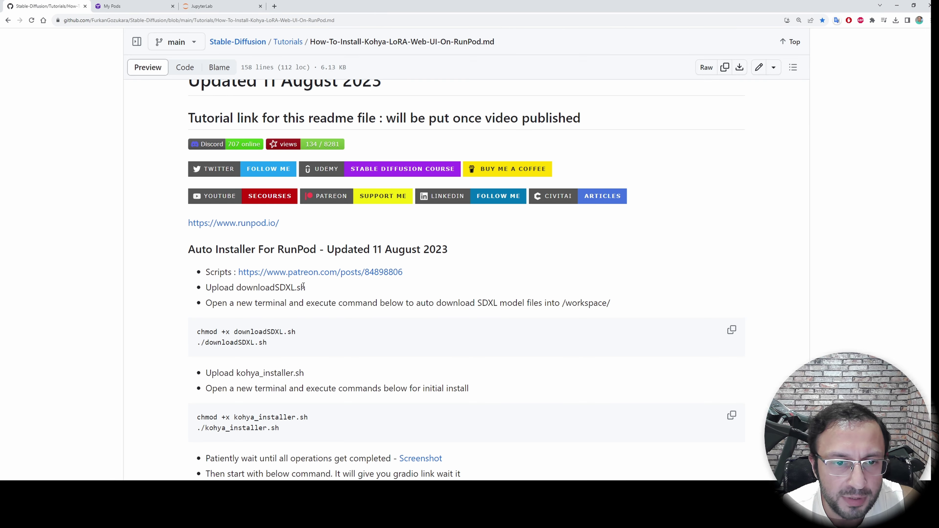
middle_click(310, 273)
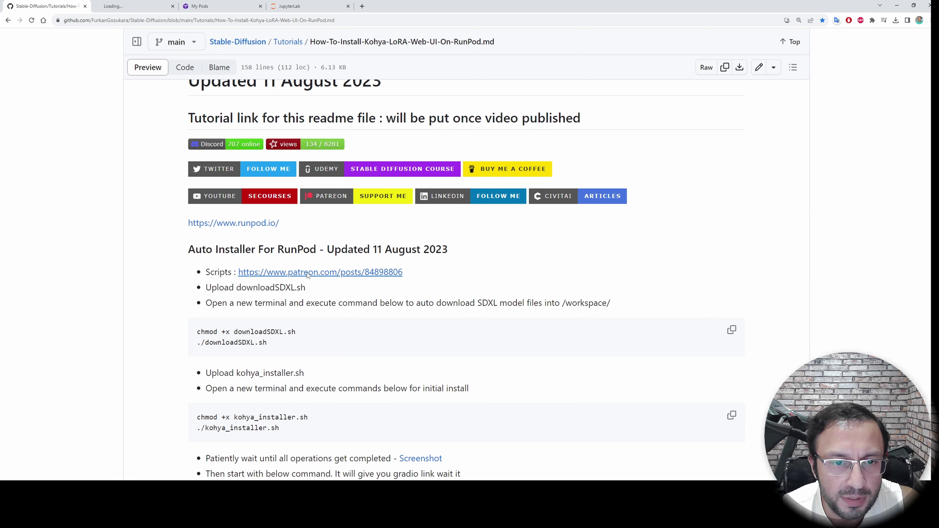
left_click(131, 5)
scroll(548, 286, "down", 3)
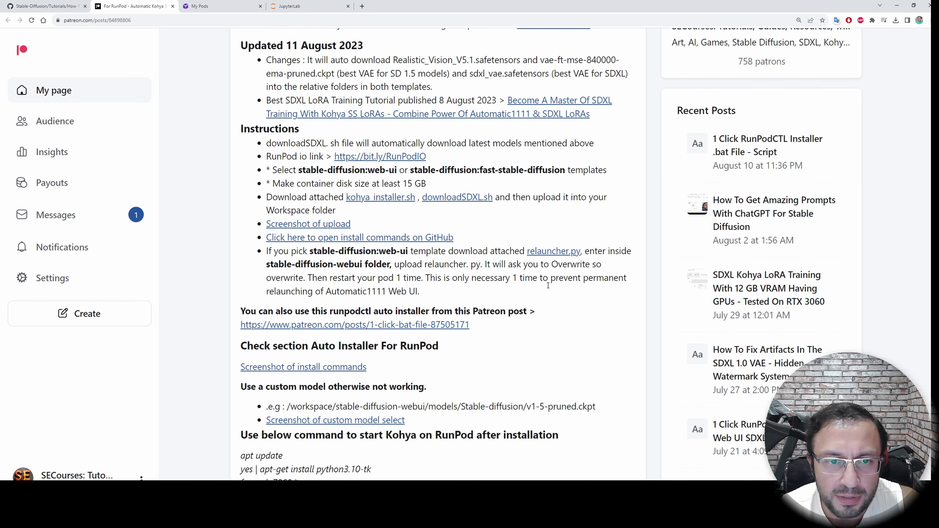
Step: Download the scripts attached to the Patreon post and upload kohya_installer.sh, downloadSDXL.sh and relauncher.py to the auto installation pod's workspace folder
scroll(528, 343, "down", 10)
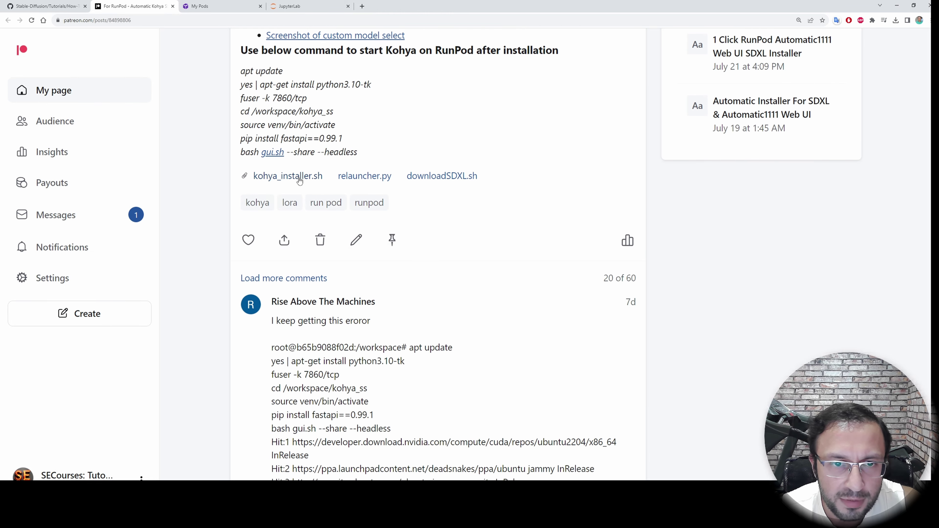
left_click(277, 179)
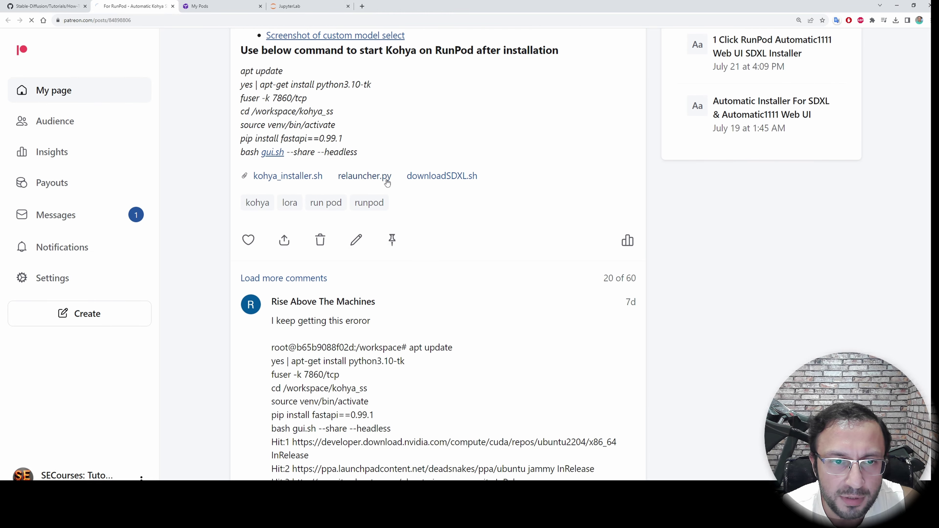
key("ctrl+4")
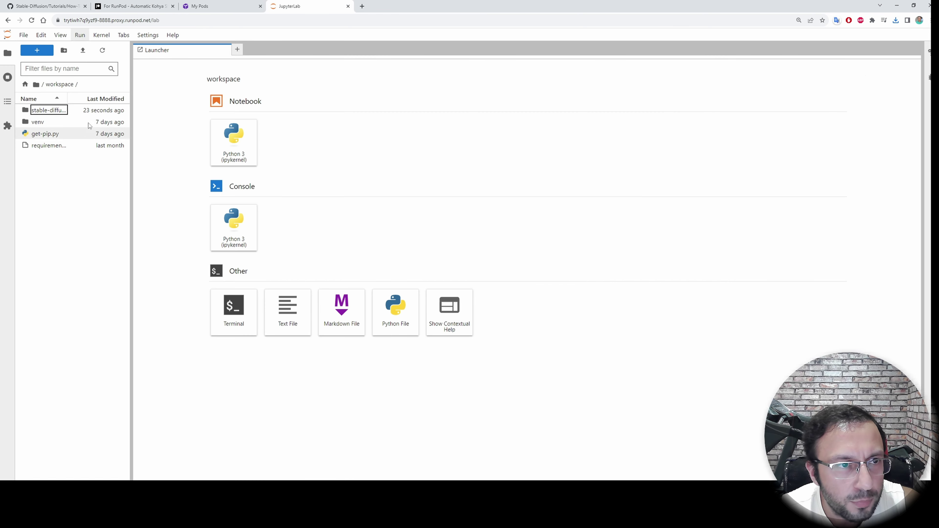
left_click(83, 51)
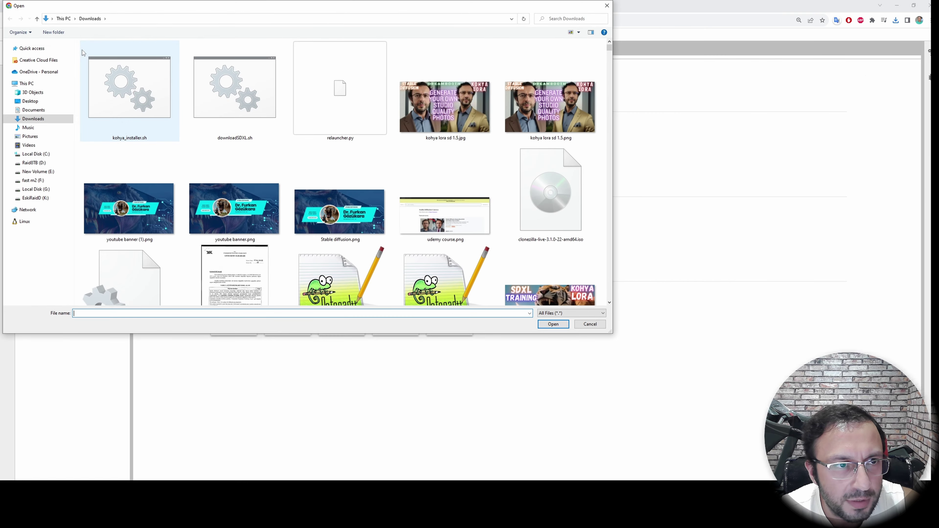
left_click(129, 92)
left_click(234, 92, "ctrl")
left_click(318, 95, "ctrl")
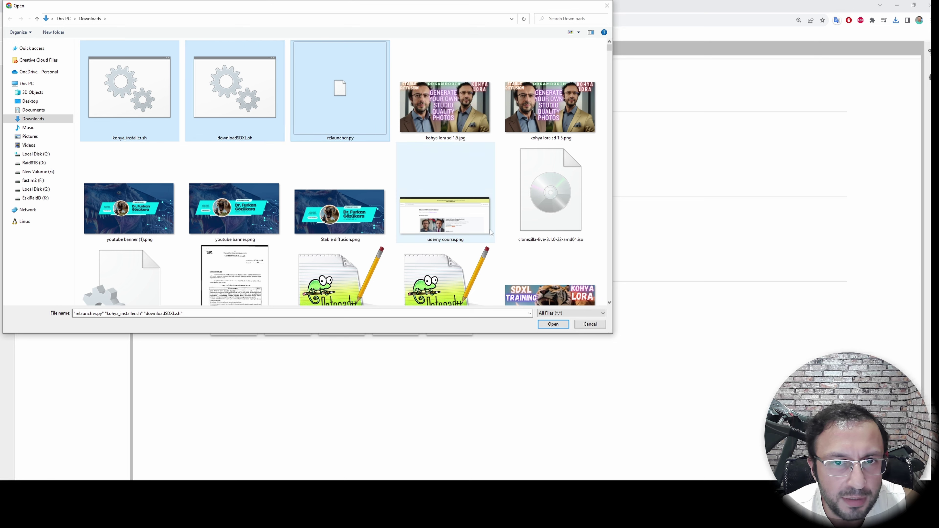
left_click(553, 324)
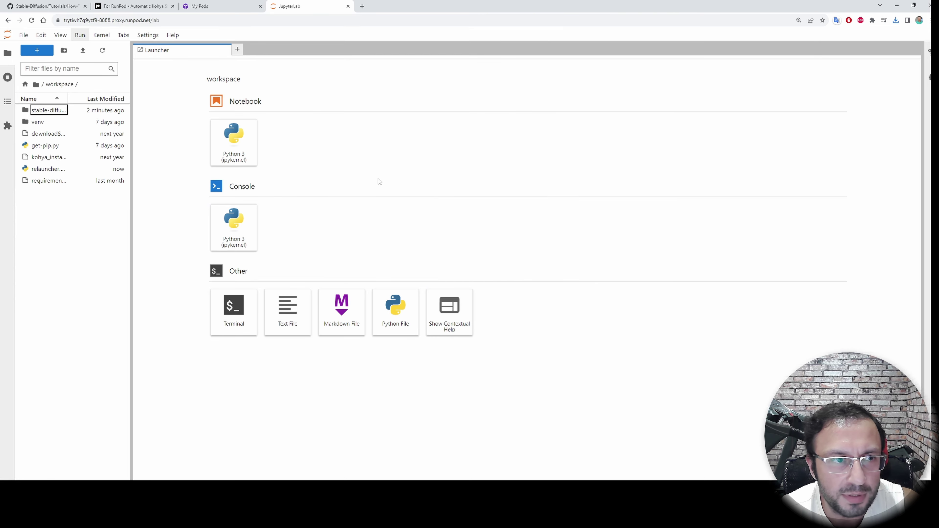
Step: Open a terminal on the auto installation pod and run the readme's commands chmod +x downloadSDXL.sh and ./downloadSDXL.sh
left_click(238, 293)
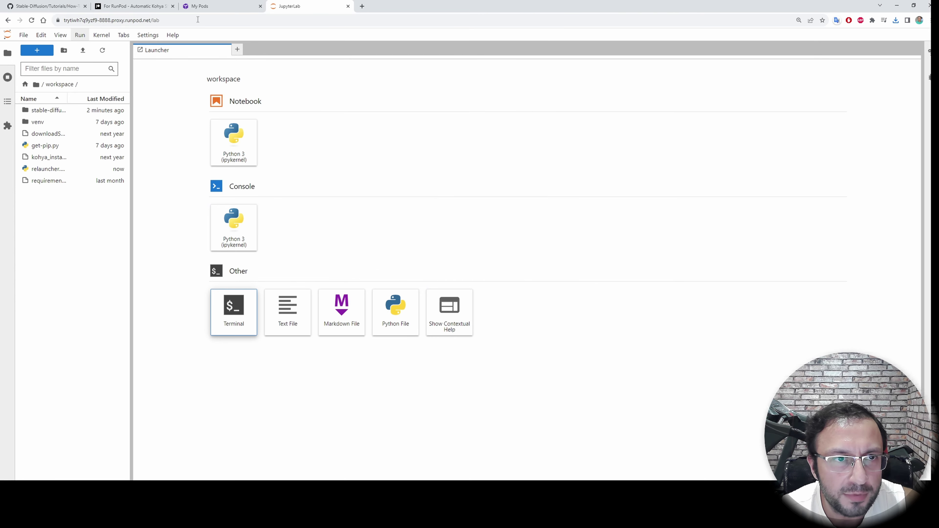
key("ctrl+1")
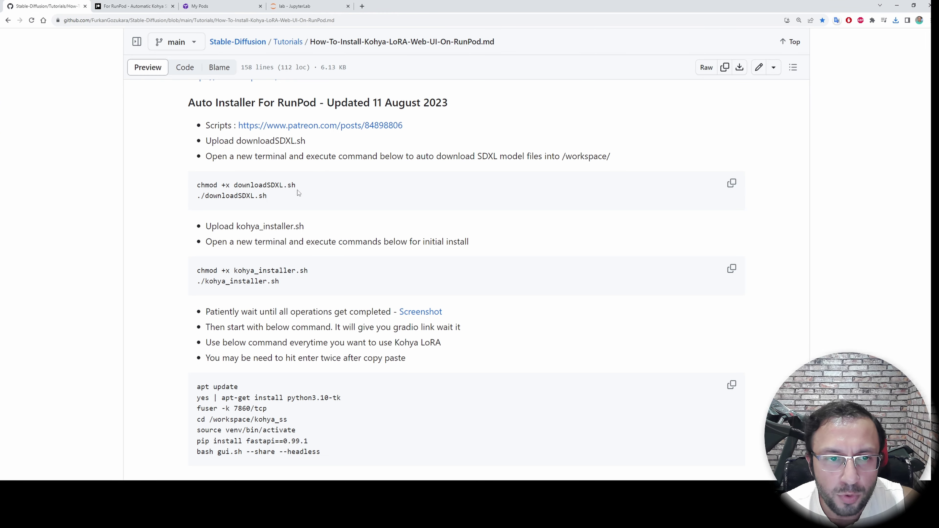
left_click_drag(282, 196, 197, 181)
left_click(284, 191)
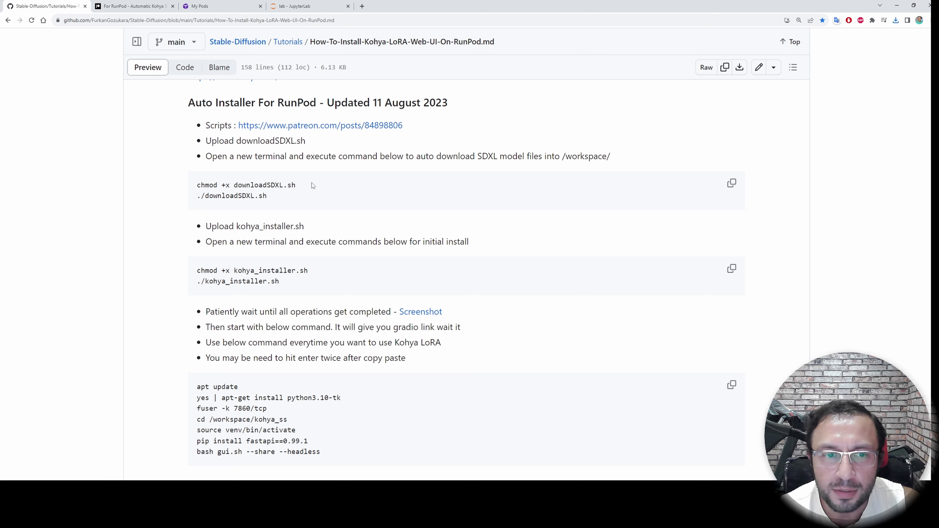
left_click(728, 185)
left_click(333, 6)
key("ctrl+v")
key("Return")
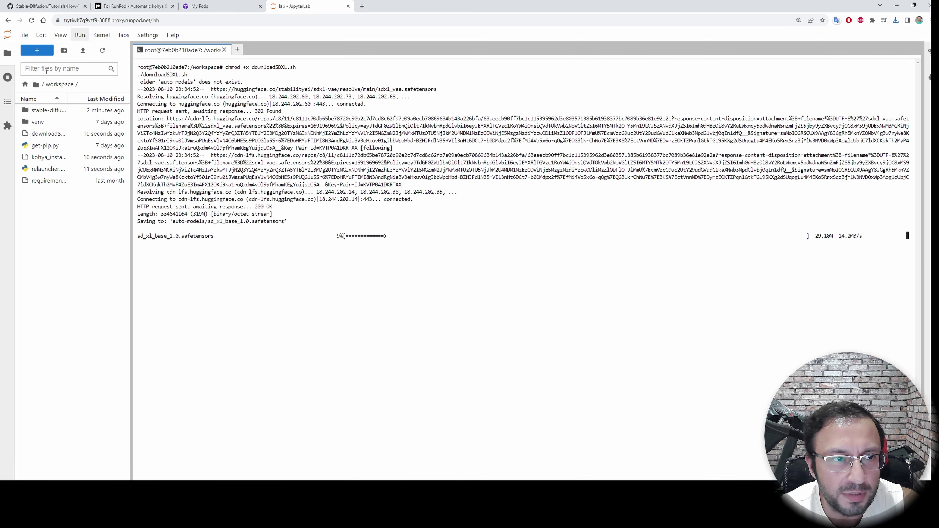
Step: Open a second terminal on the same pod and run the readme's commands chmod +x kohya_installer.sh and ./kohya_installer.sh
left_click(35, 52)
left_click(233, 311)
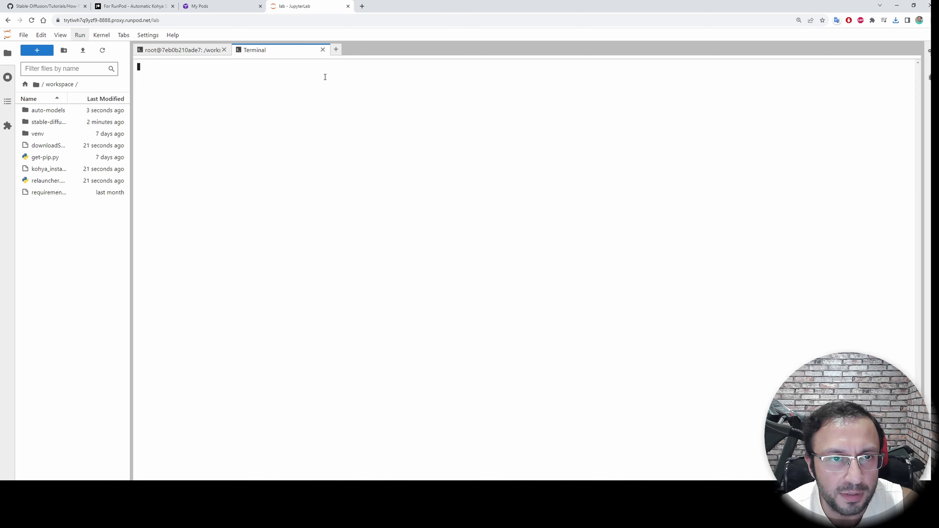
left_click(40, 5)
left_click(727, 269)
left_click(314, 6)
key("ctrl+v")
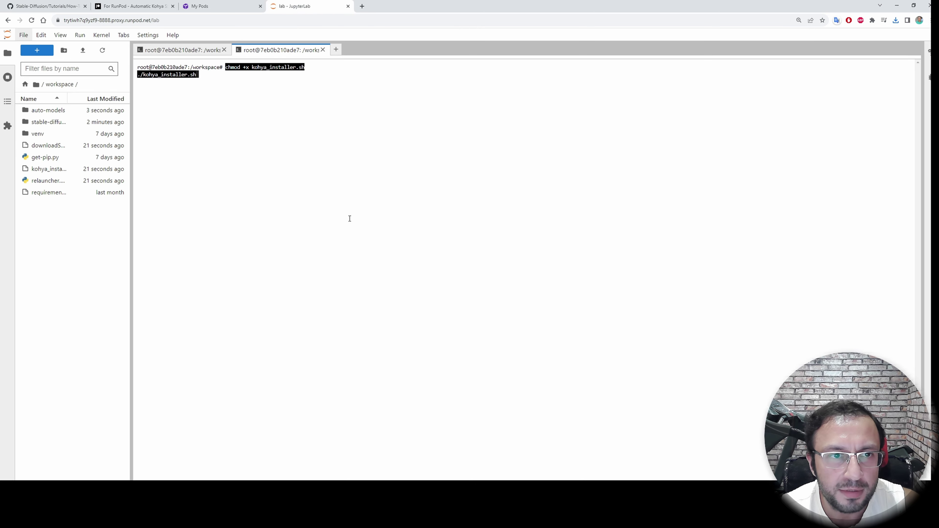
key("Return")
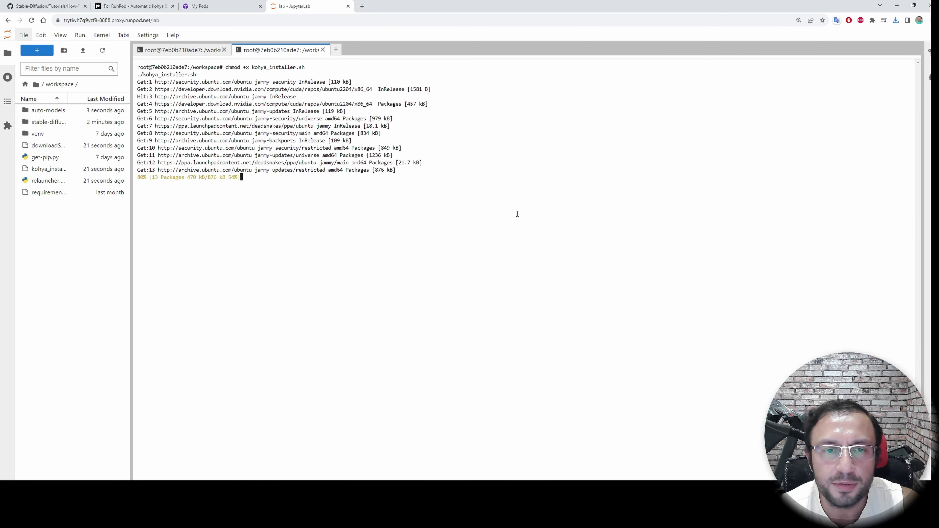
Step: Review the readme's Kohya start commands and its source model and destination folder settings
left_click(46, 5)
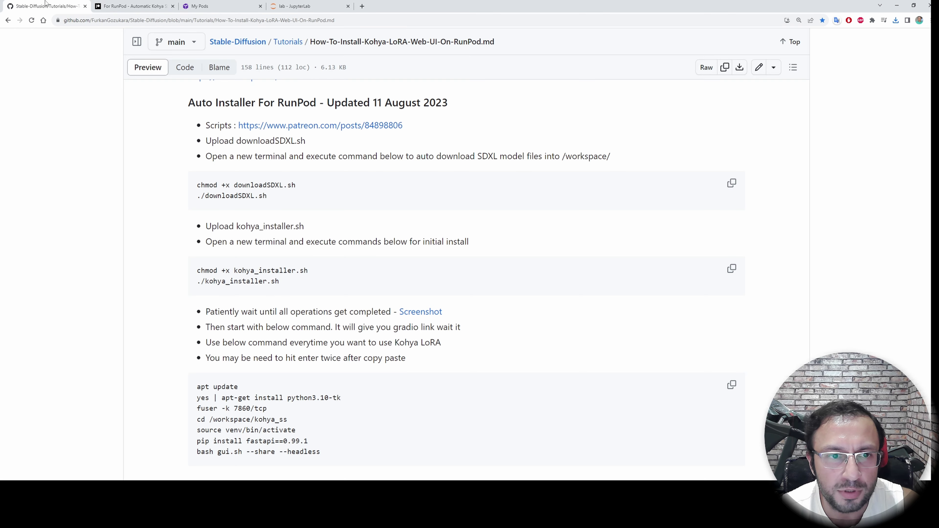
scroll(444, 214, "down", 2)
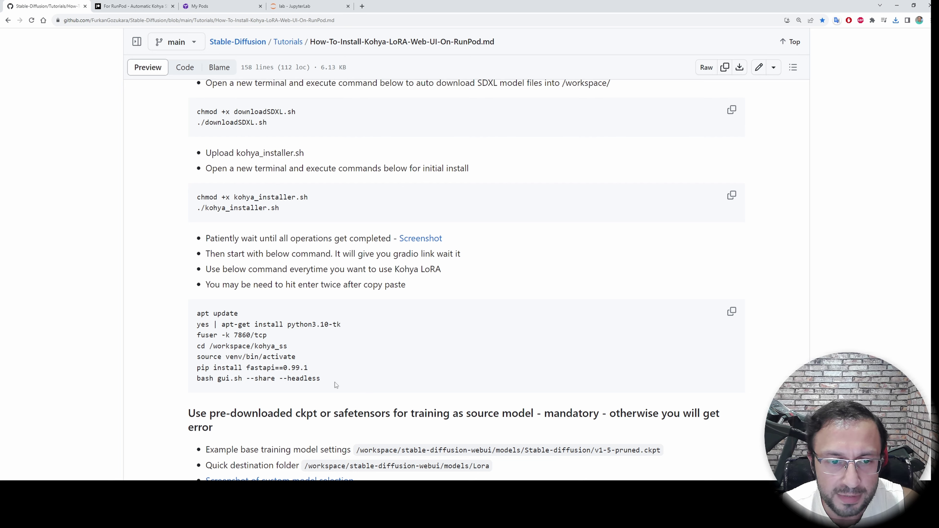
left_click_drag(335, 385, 198, 314)
left_click(415, 352)
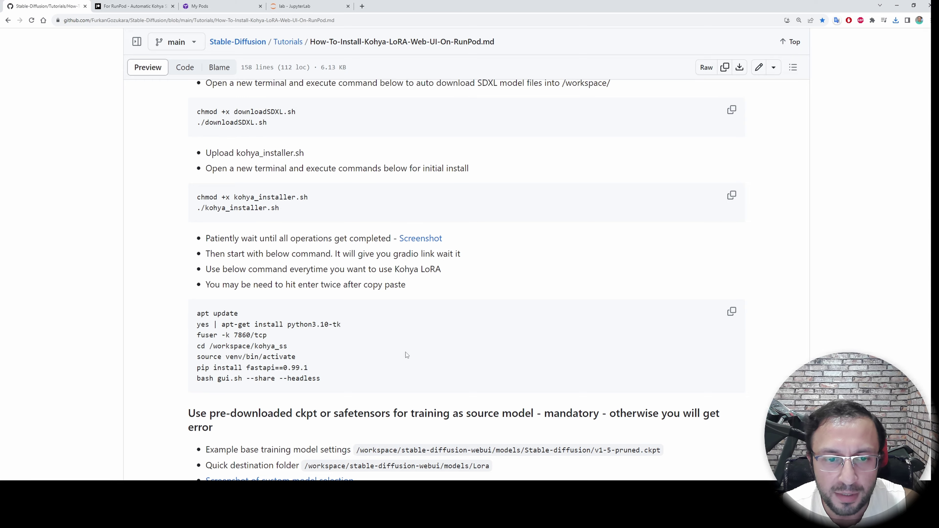
scroll(427, 362, "down", 4)
scroll(464, 331, "down", 4)
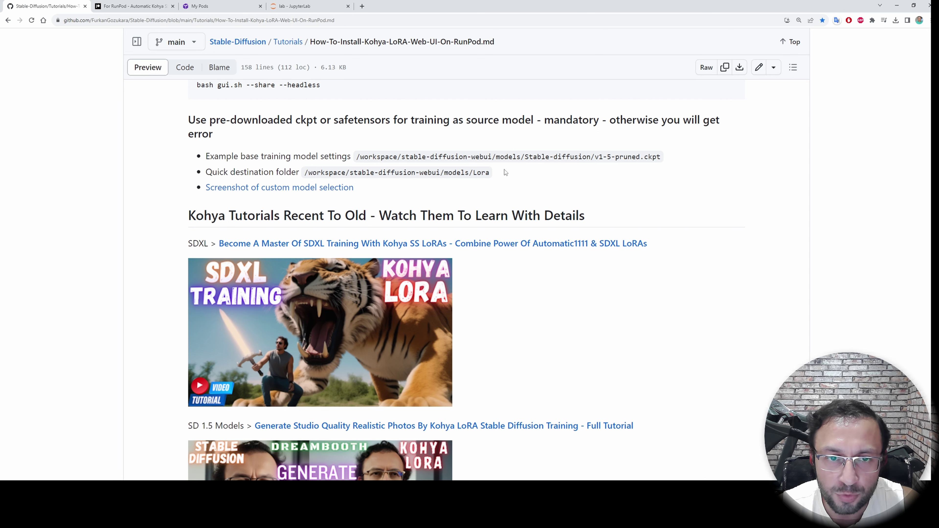
Step: Look through the readme's Kohya, DeepFace and RunPod tutorial links and the Resources section with its model and VAE downloads
scroll(514, 244, "down", 3)
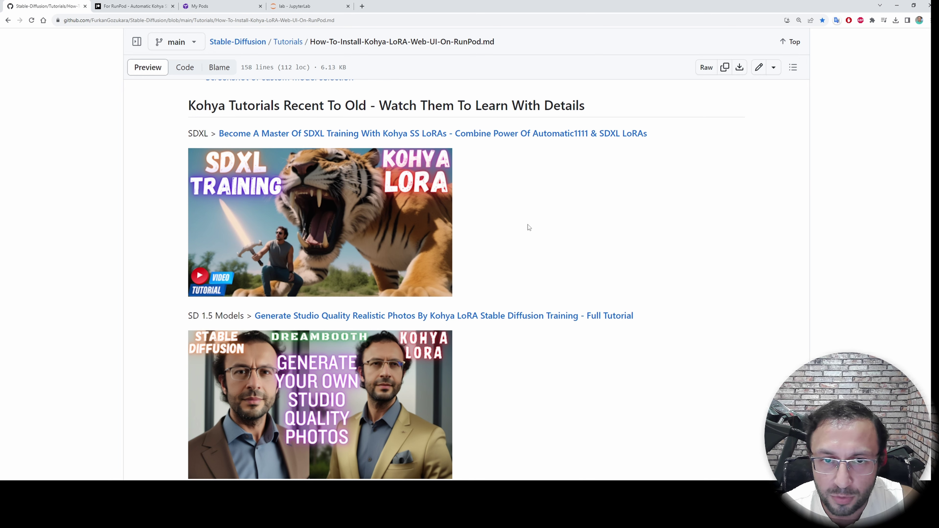
scroll(529, 227, "down", 1)
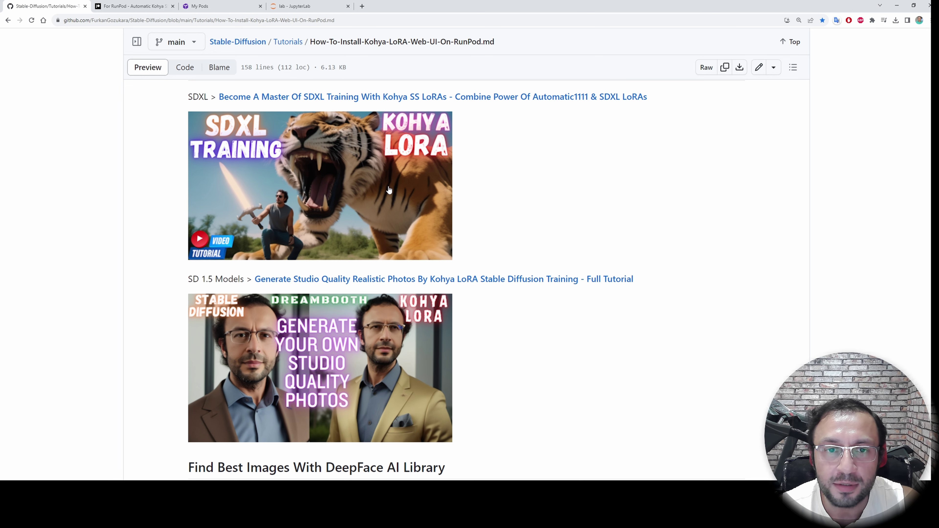
scroll(420, 296, "down", 2)
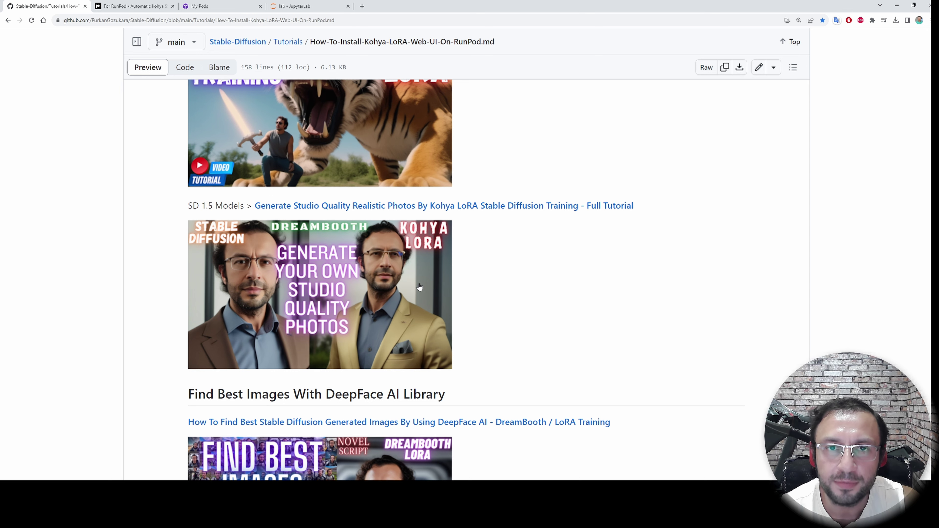
scroll(419, 287, "down", 1)
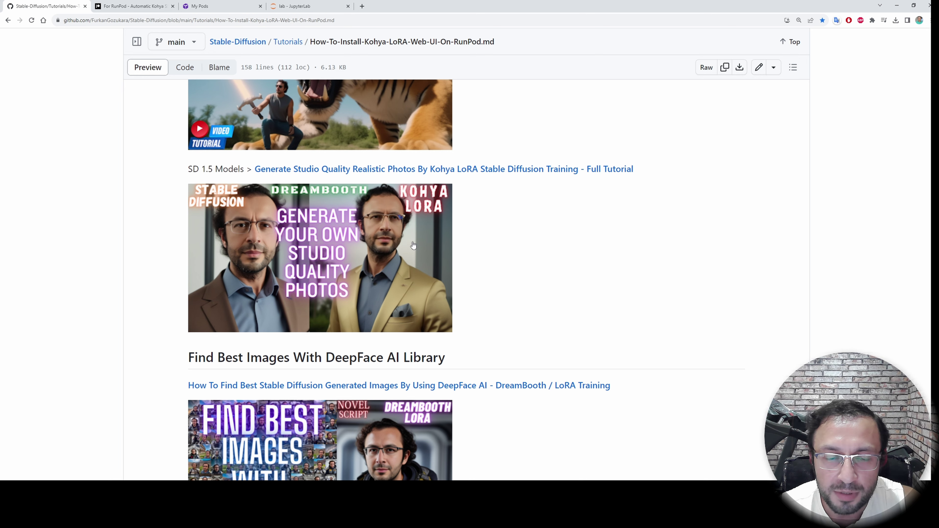
scroll(423, 288, "down", 5)
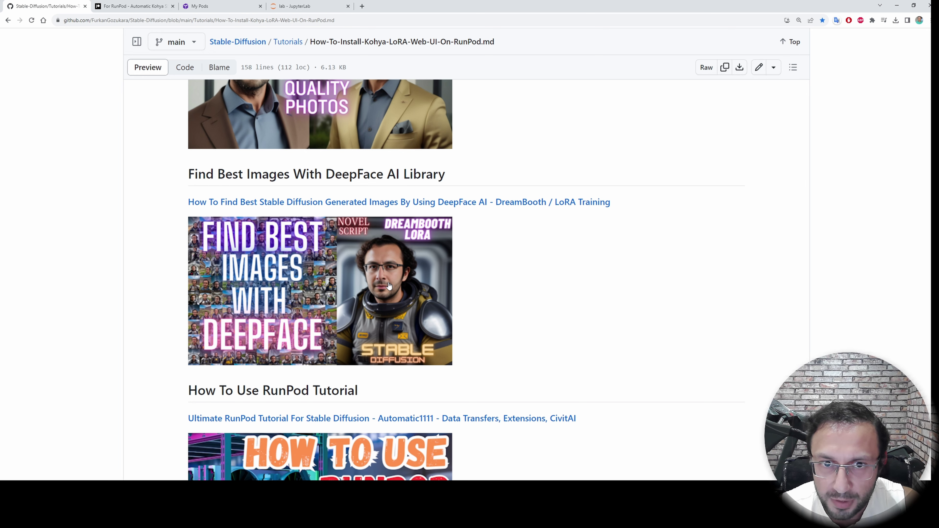
scroll(389, 286, "down", 5)
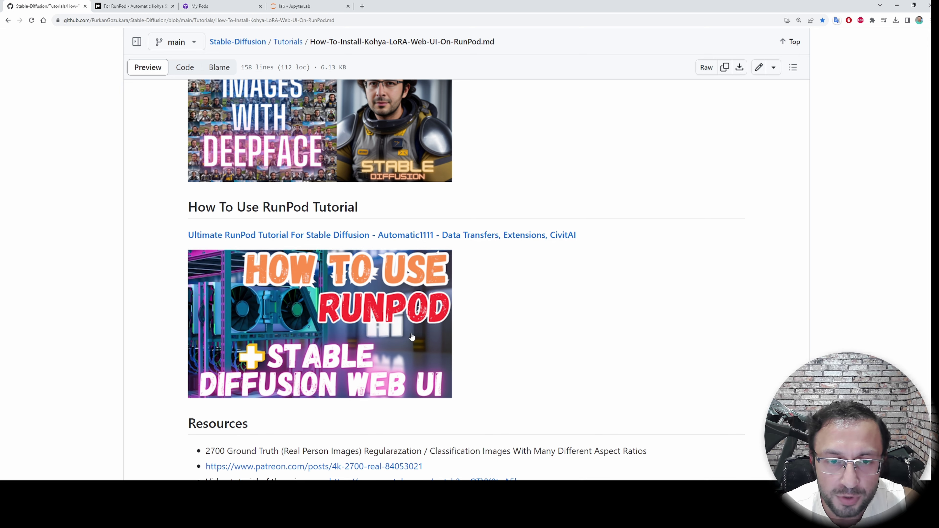
scroll(413, 220, "down", 8)
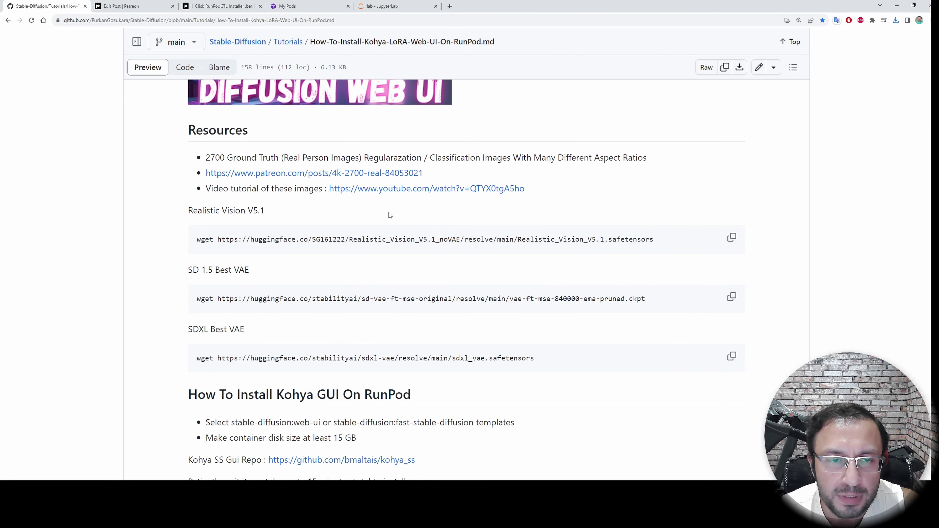
scroll(389, 212, "down", 1)
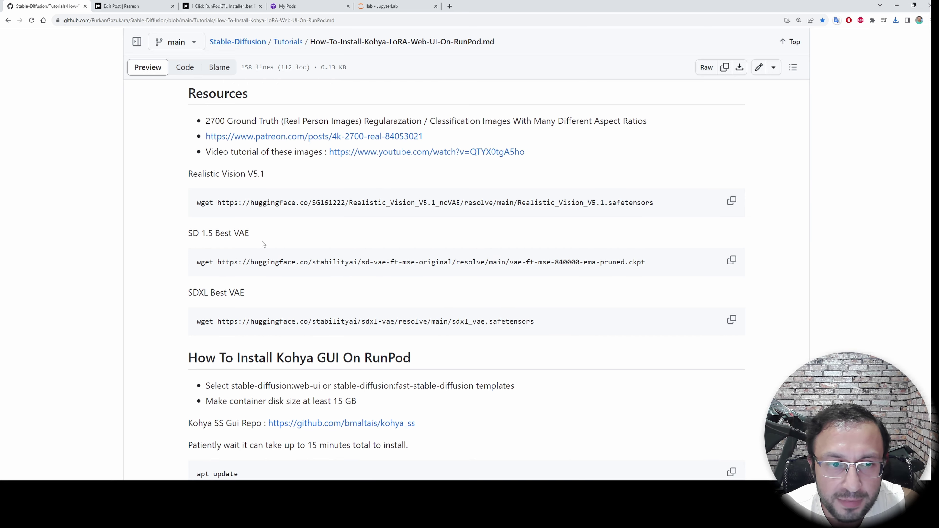
scroll(262, 244, "down", 2)
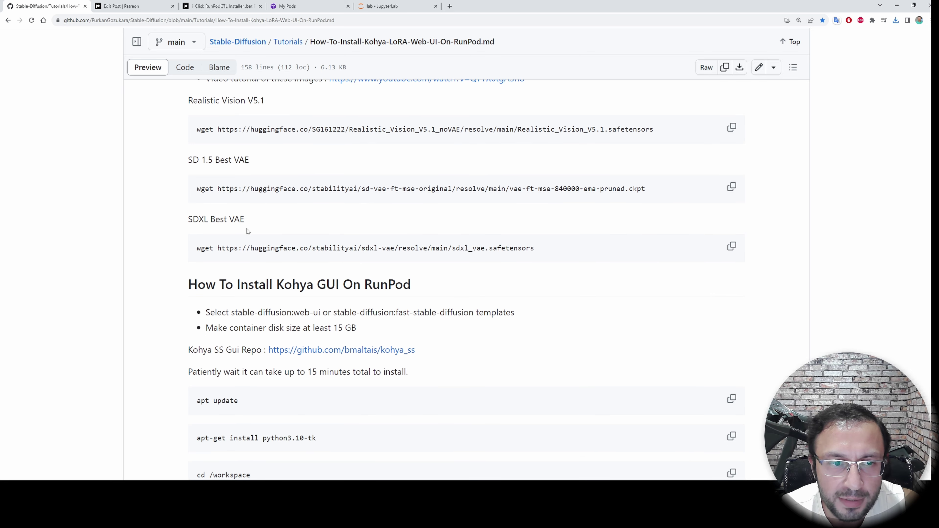
Step: Copy the apt update command from How To Install Kohya GUI On RunPod and connect to Jupyter Lab on the "manual" pod
scroll(244, 228, "down", 5)
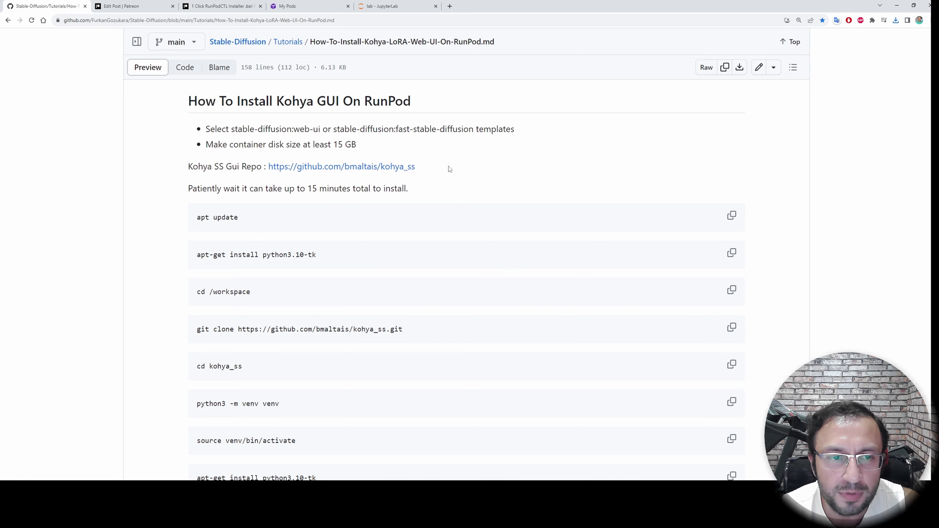
scroll(448, 168, "down", 1)
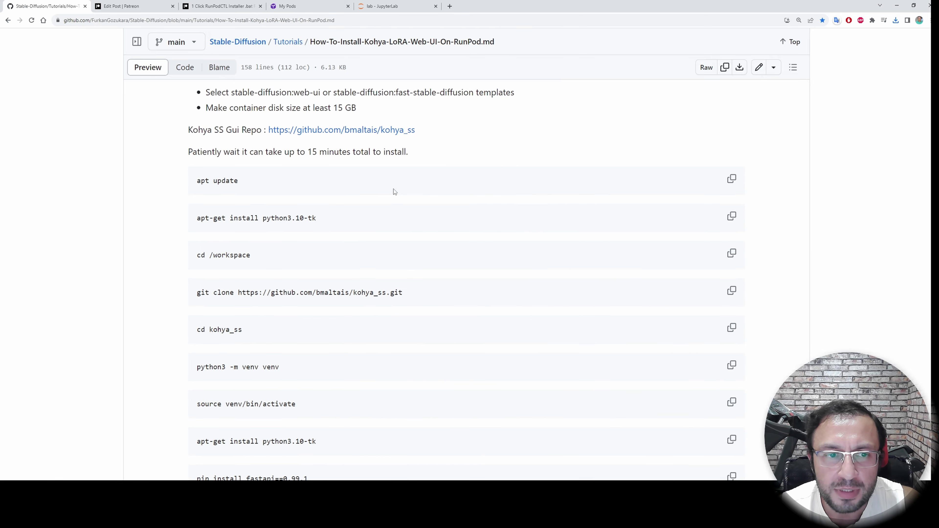
scroll(394, 192, "down", 1)
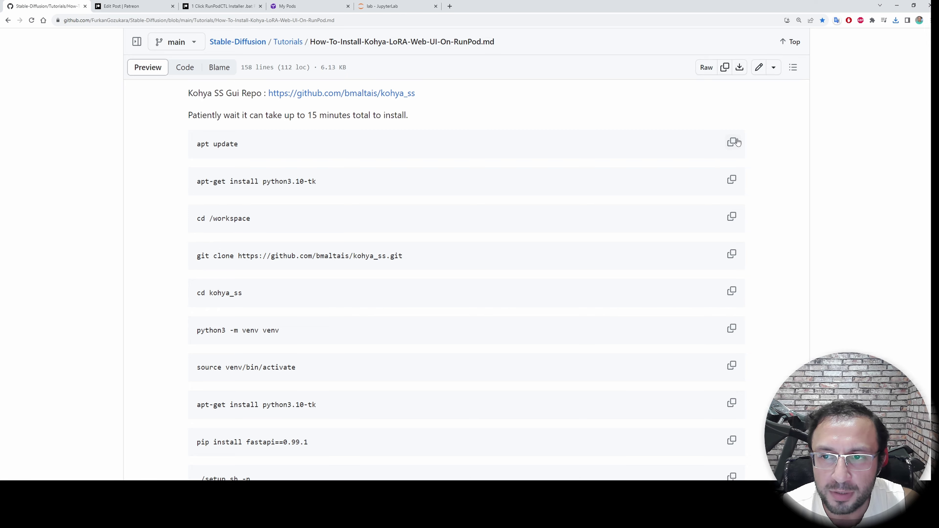
left_click(731, 144)
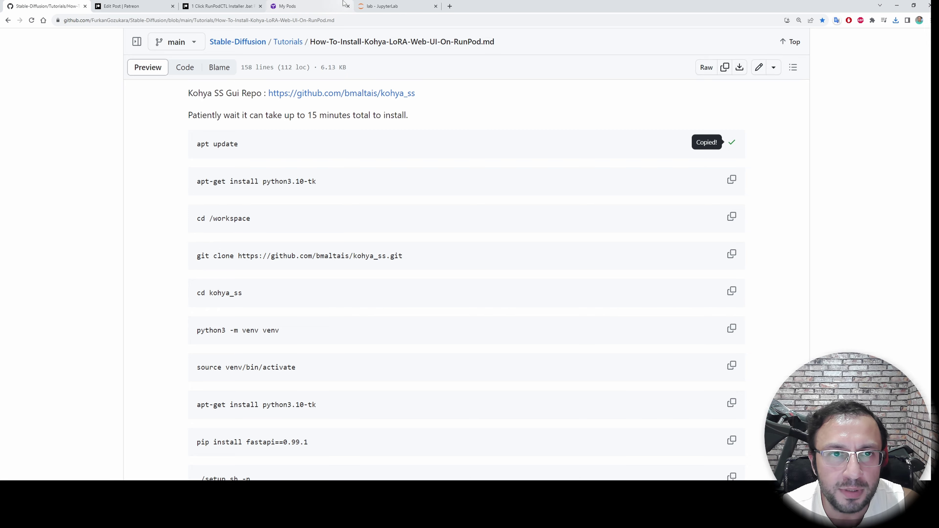
left_click(292, 6)
left_click(353, 406)
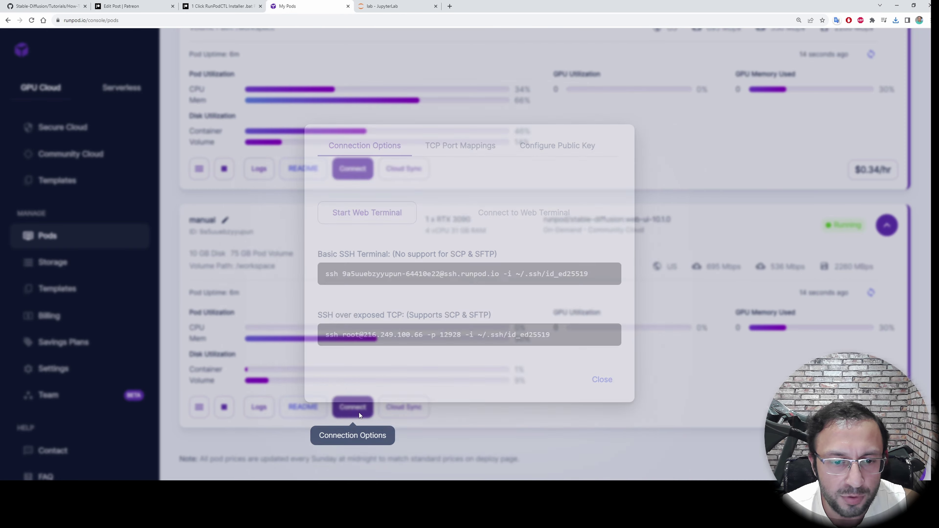
left_click(374, 196)
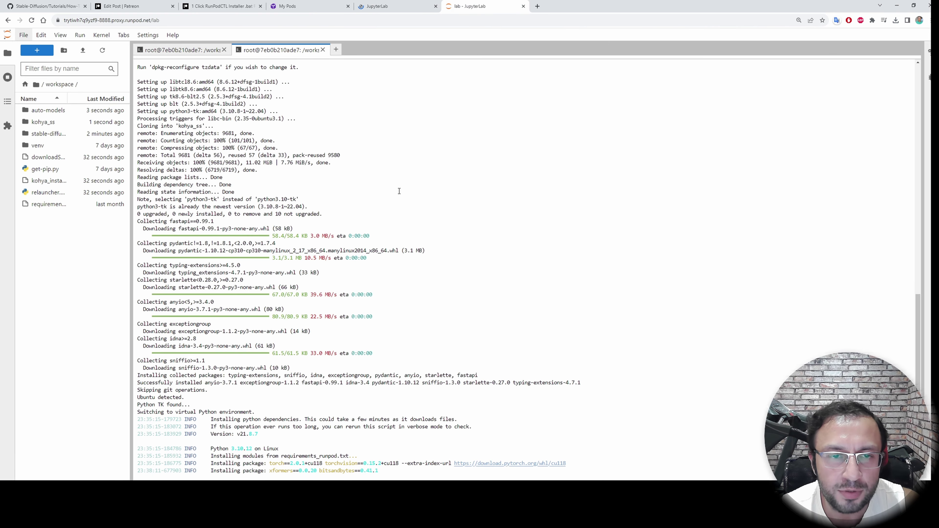
Step: Open a terminal in the manual pod's Jupyter Lab, run apt update and enlarge the page display
left_click(380, 4)
left_click(199, 254)
key("ctrl+v")
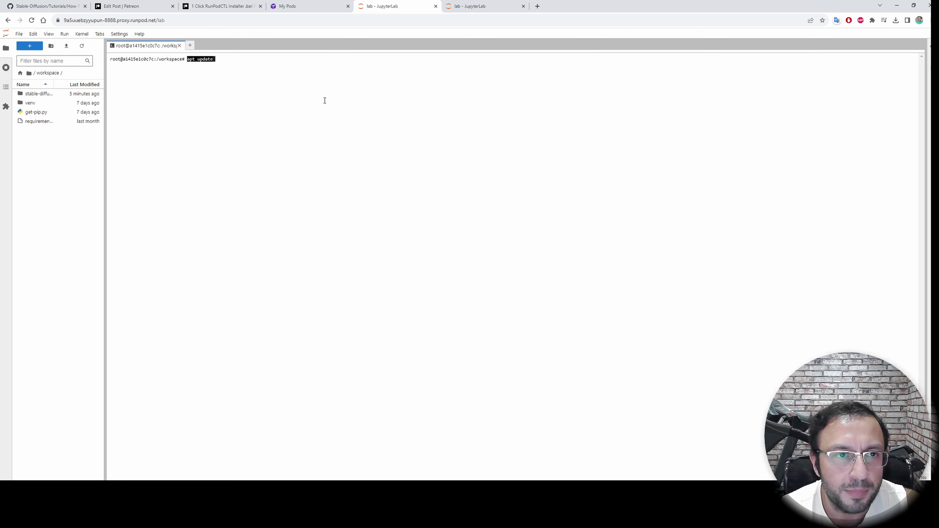
key("Return")
key("ctrl+plus")
key("ctrl+plus")
key("ctrl+plus")
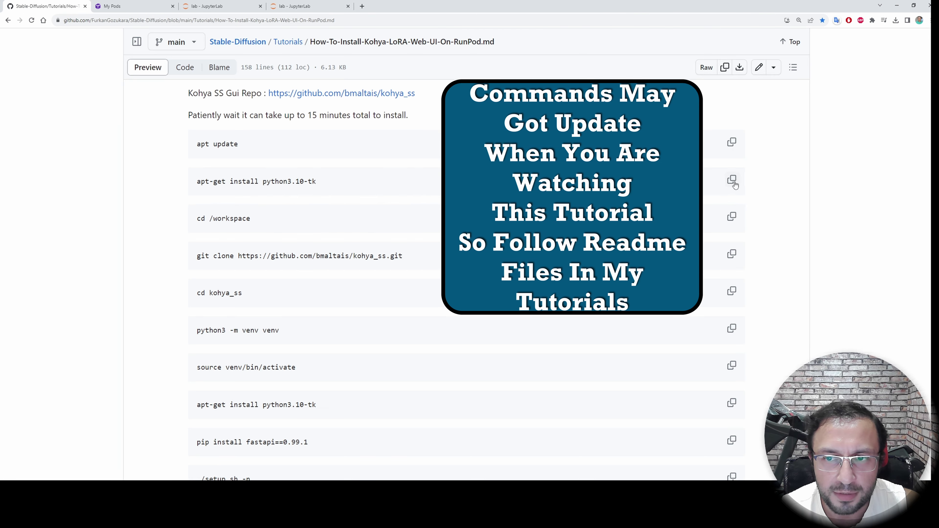
Step: Run apt-get install python3.10-tk from the readme in the manual pod's terminal and accept the installation with y
left_click(732, 181)
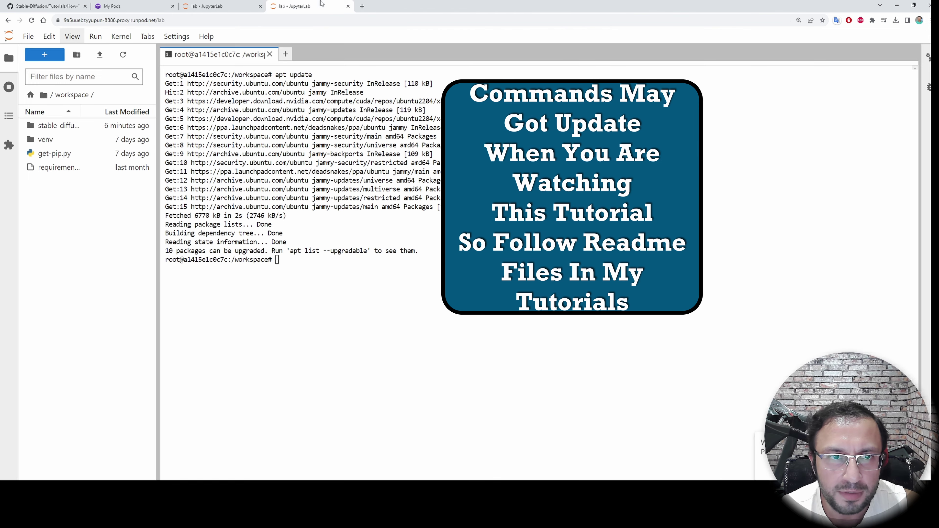
left_click(405, 281)
key("ctrl+v")
key("Return")
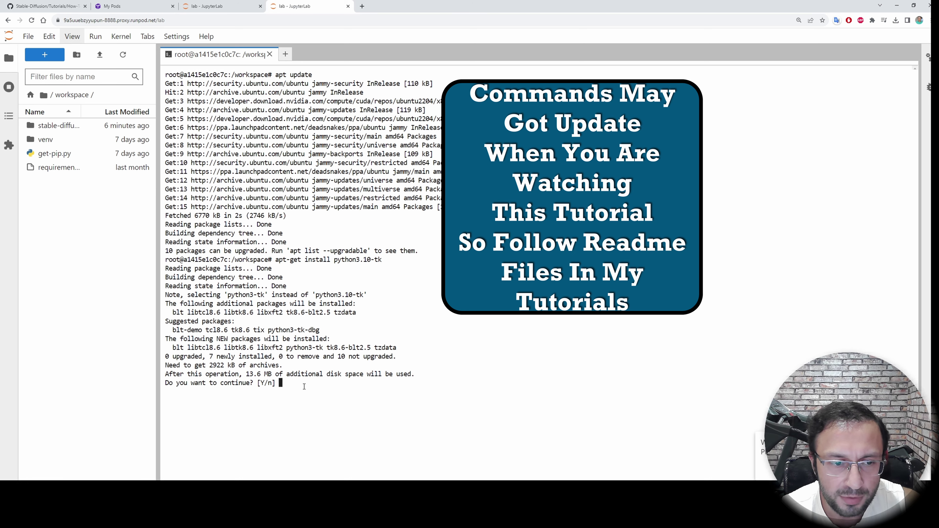
type("y")
key("Return")
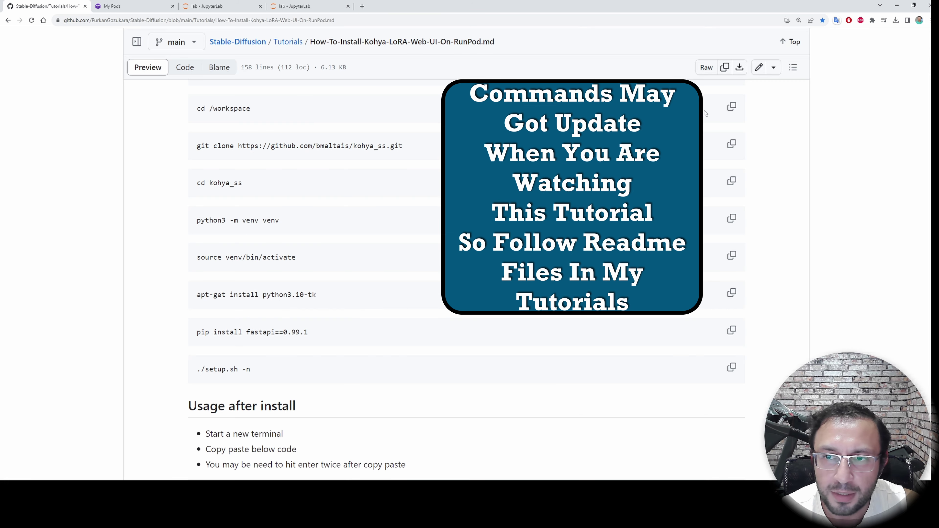
left_click(732, 108)
left_click(309, 6)
left_click(390, 276)
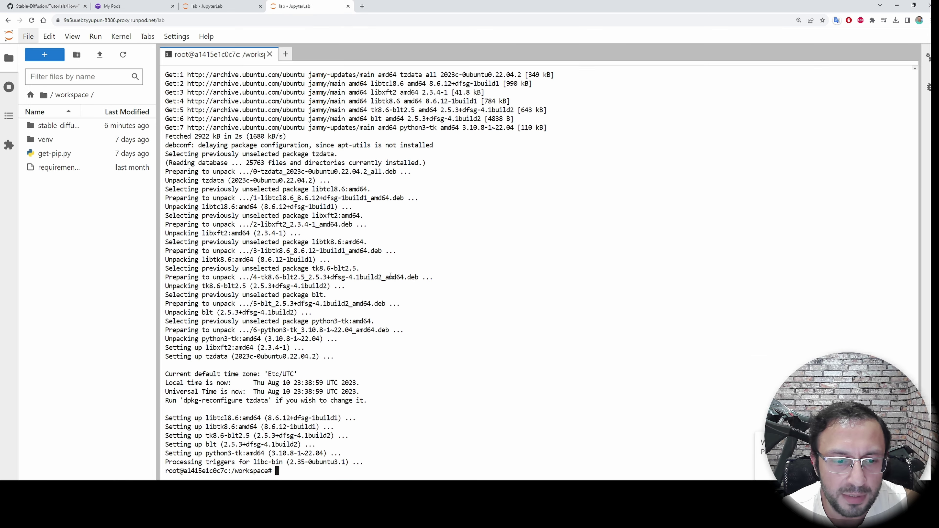
key("ctrl+v")
key("Return")
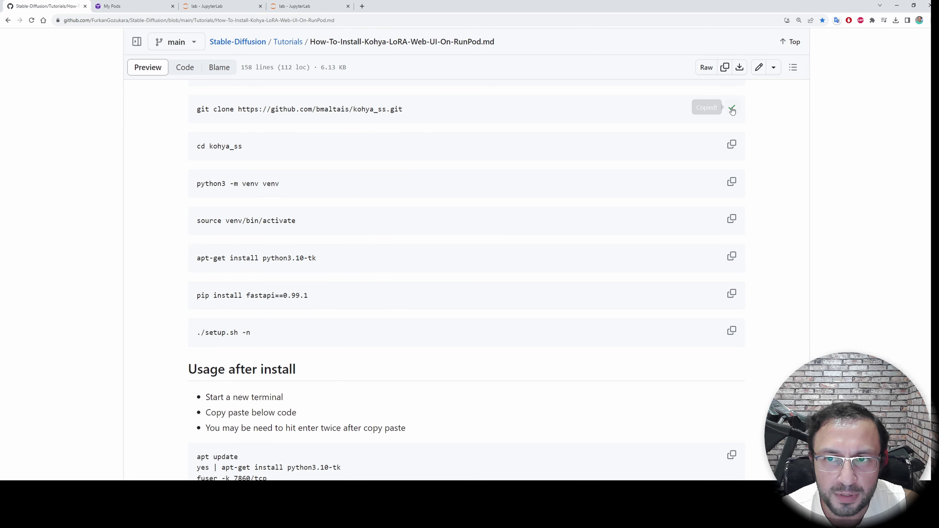
left_click(730, 108)
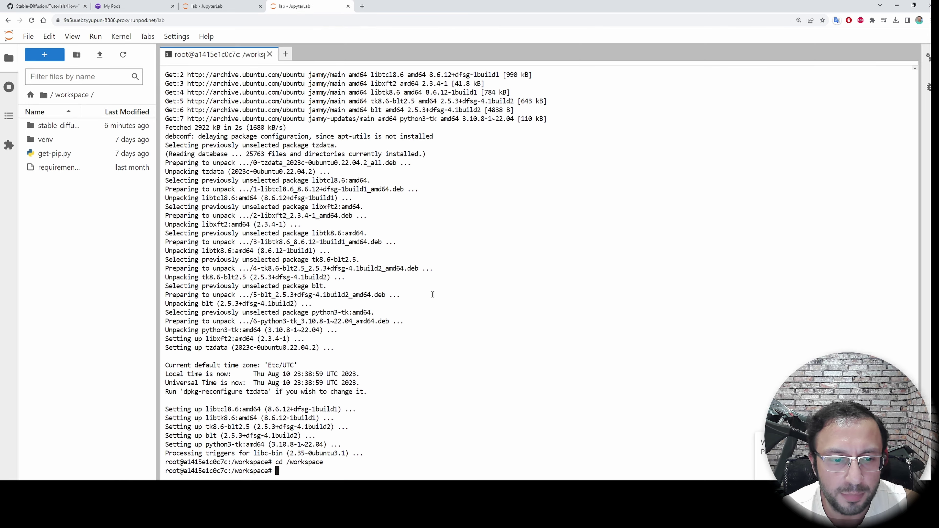
key("ctrl+v")
key("Return")
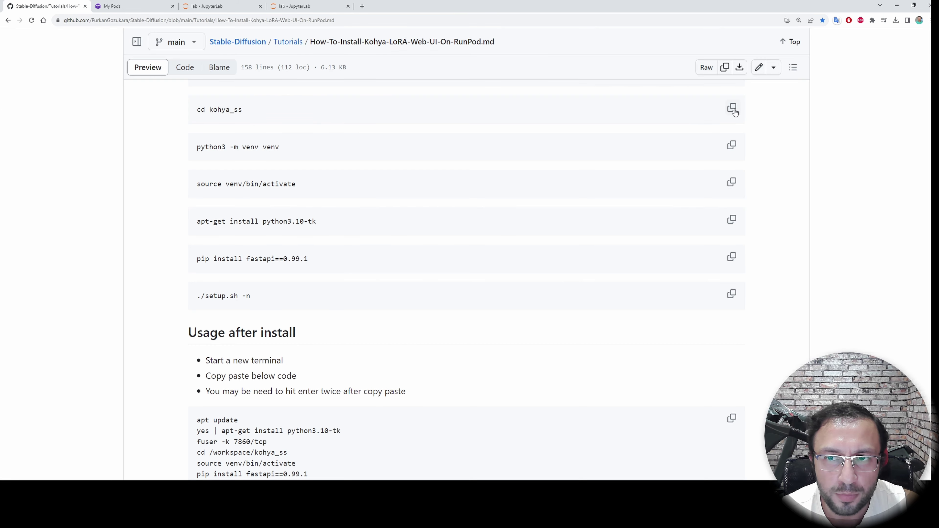
Step: Enter the kohya_ss folder and create its virtual environment with the readme's python3 -m venv venv command
left_click(731, 108)
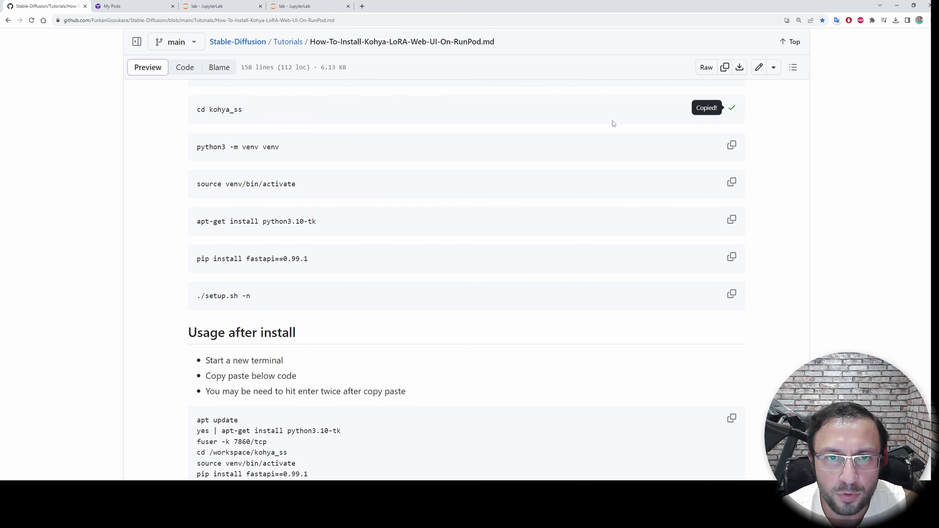
left_click(330, 3)
key("ctrl+v")
key("Return")
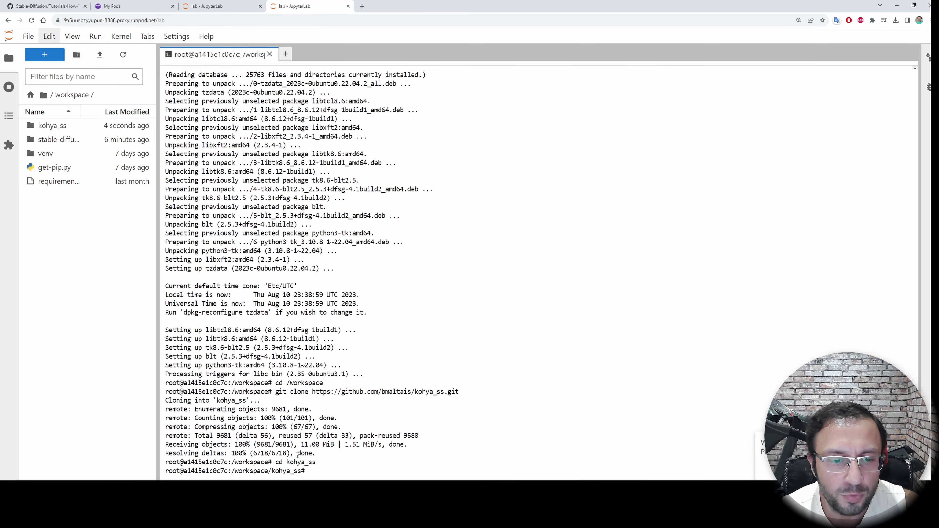
left_click(30, 3)
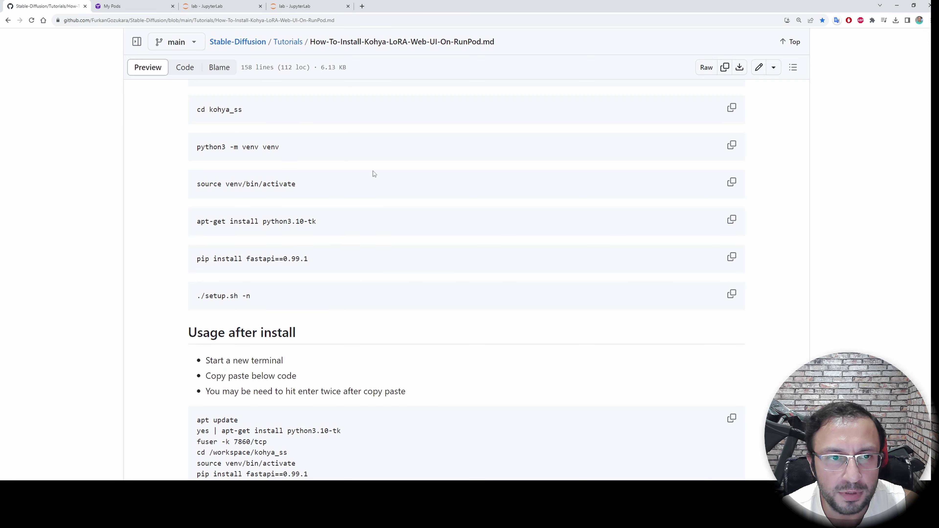
scroll(373, 174, "down", 1)
left_click(732, 104)
left_click(327, 3)
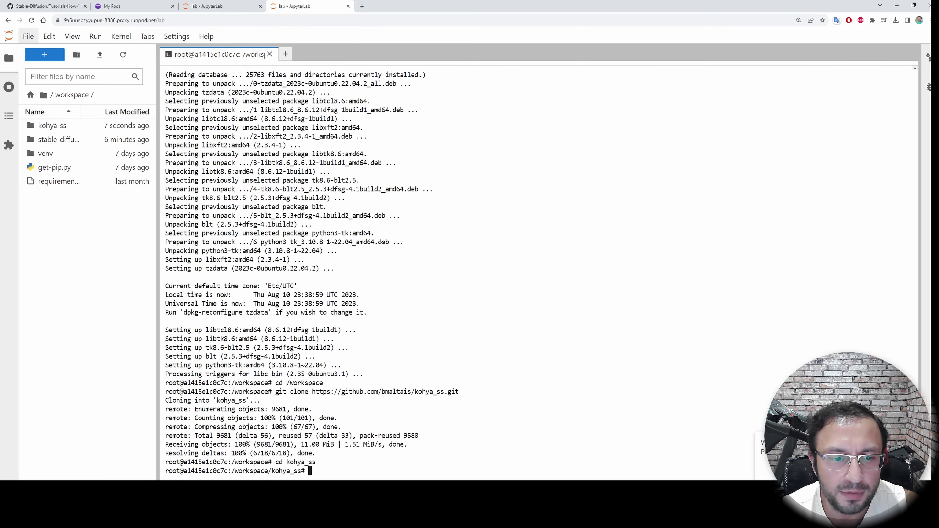
key("ctrl+v")
key("Return")
Step: Activate the virtual environment with the readme's source venv/bin/activate command and check the terminal prompt
key("ctrl+1")
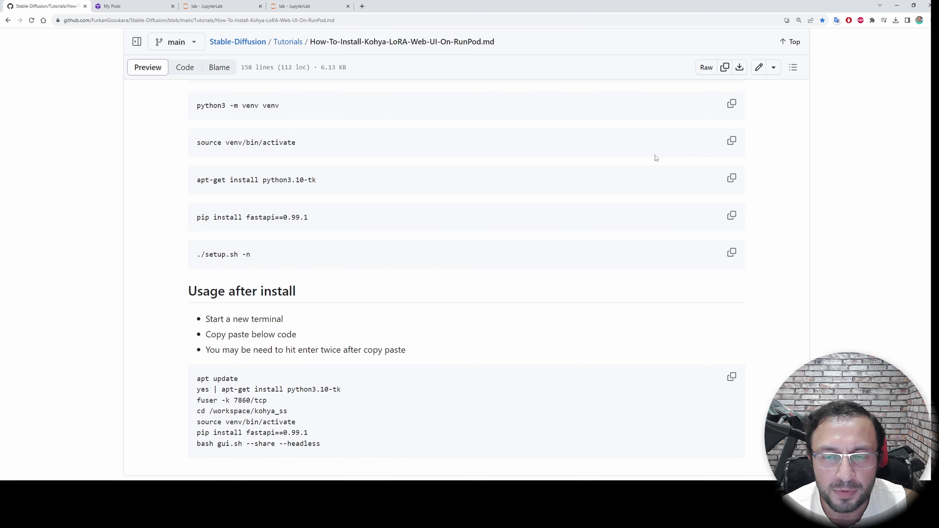
left_click(731, 141)
left_click(325, 6)
key("ctrl+v")
key("Return")
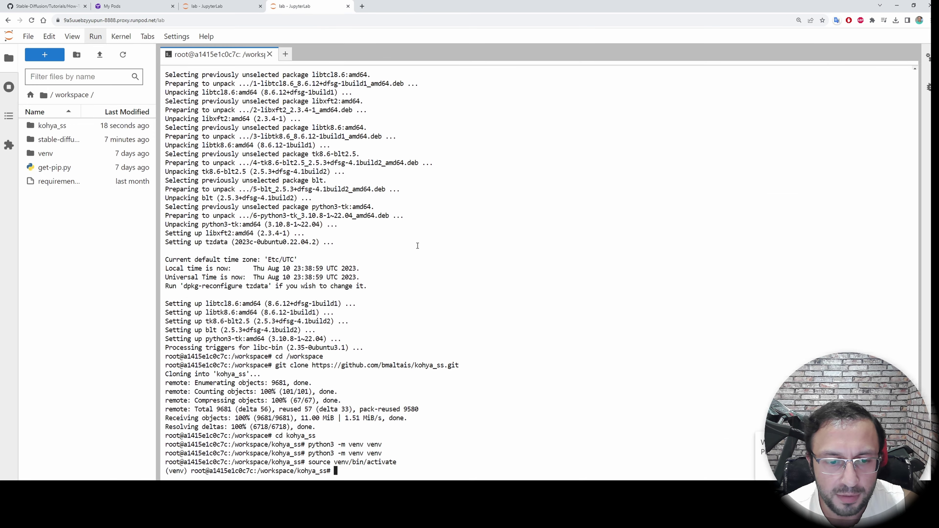
double_click(177, 471)
scroll(184, 471, "up", 2)
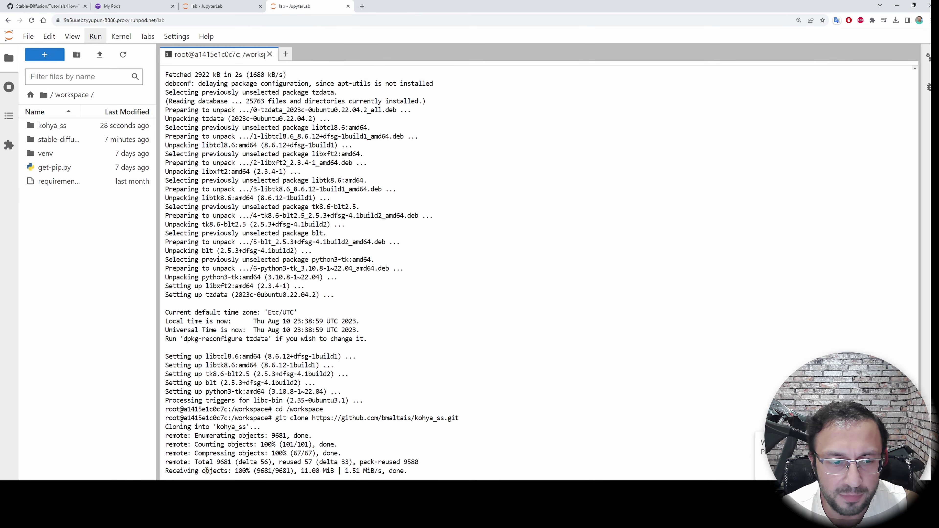
scroll(189, 471, "down", 2)
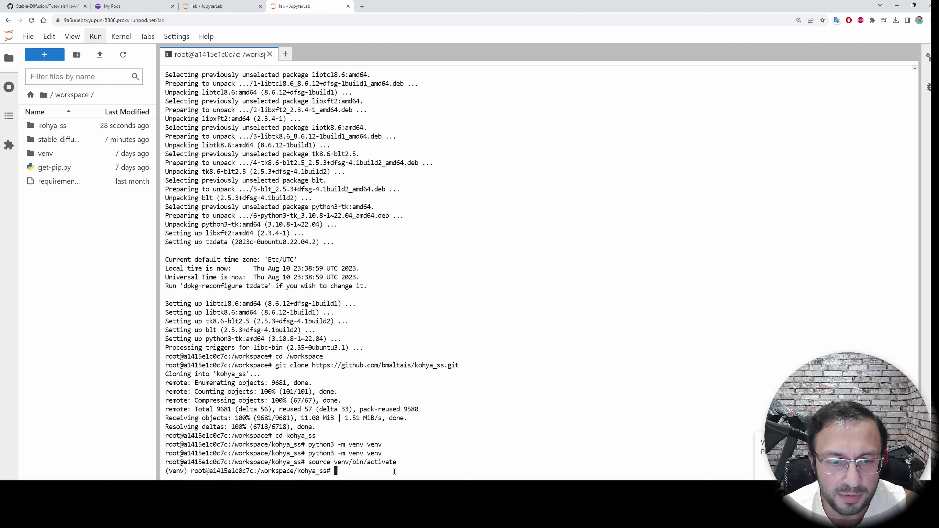
Step: Copy pip install fastapi==0.99.1 from the readme and run it in the activated environment
left_click(44, 6)
left_click(732, 225)
left_click(325, 6)
key("ctrl+v")
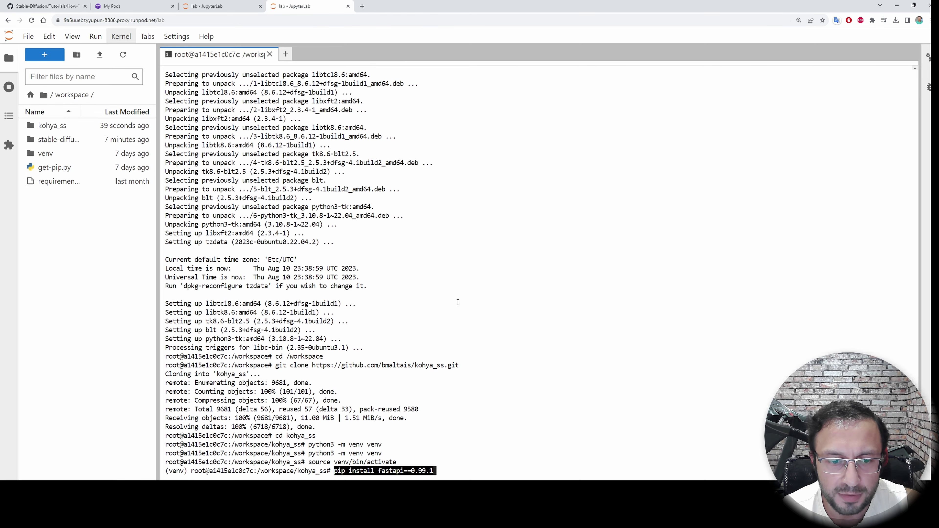
key("Return")
Step: Run the readme's ./setup.sh -n command in the manual pod's terminal to install Kohya
key("ctrl+1")
left_click(731, 262)
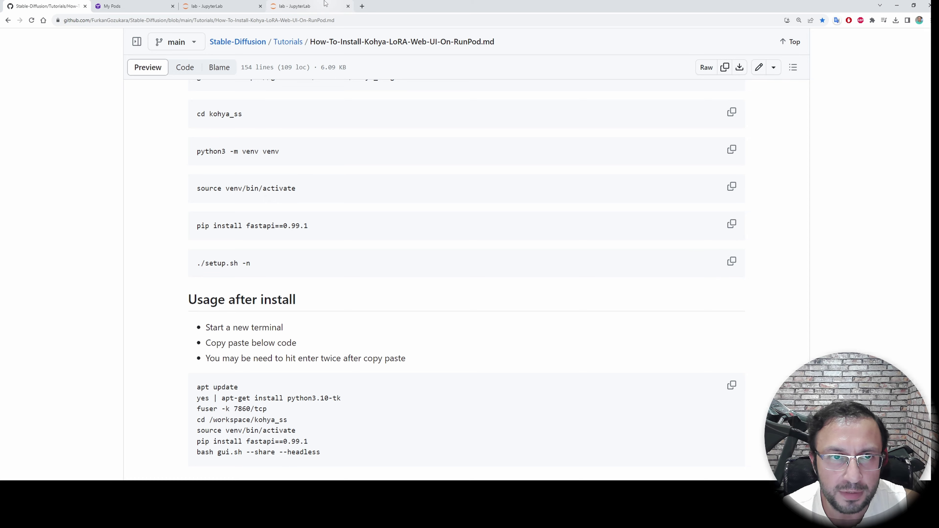
left_click(307, 6)
key("ctrl+v")
key("Return")
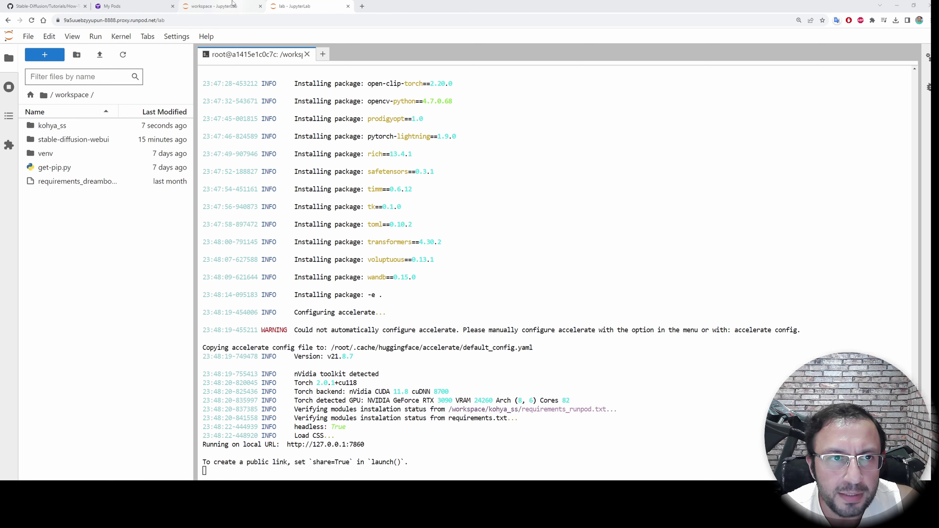
Step: Check the auto installation pod's Kohya terminal output and the template and resource usage of both pods
left_click(233, 3)
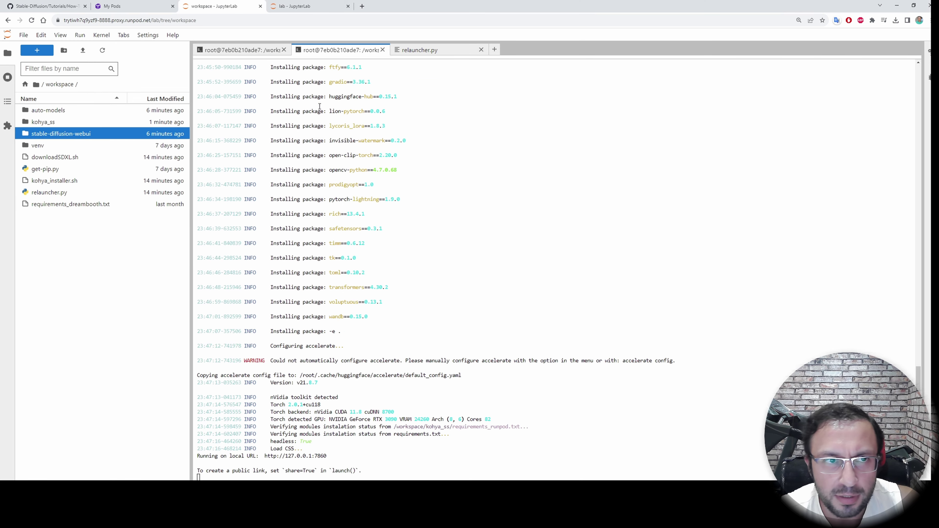
left_click(114, 6)
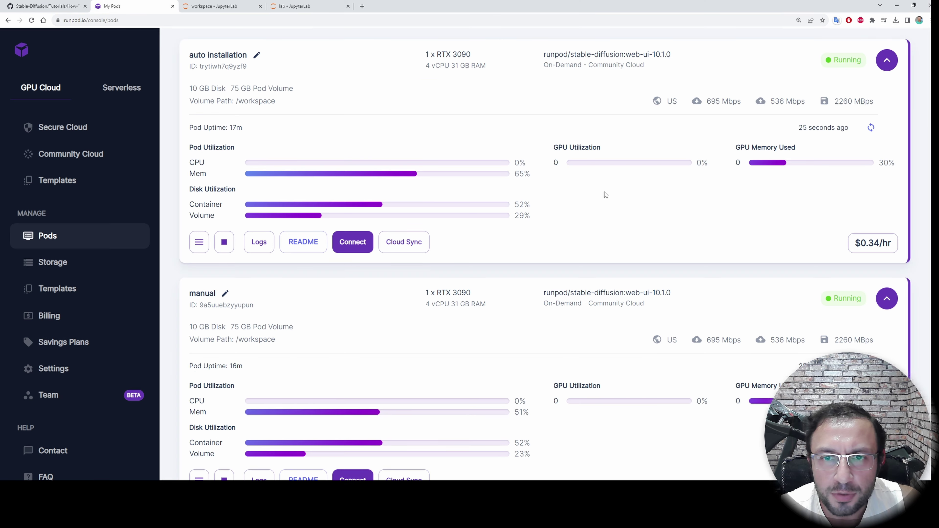
scroll(605, 194, "up", 2)
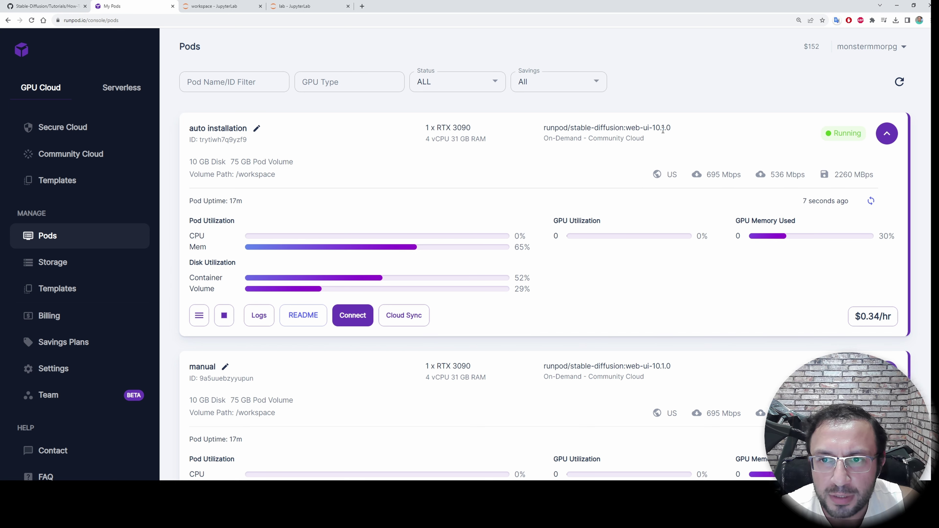
scroll(762, 173, "down", 2)
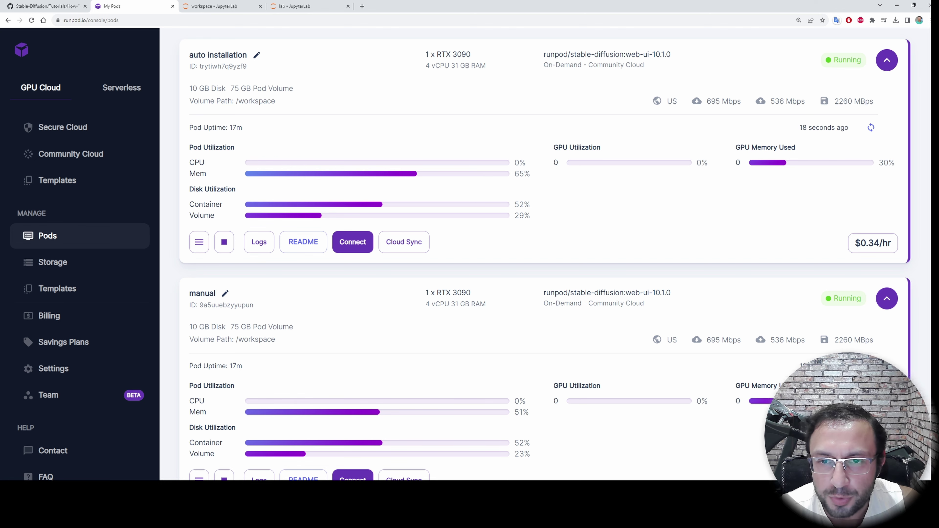
Step: Open the Patreon scripts post linked in the readme's Auto Installer For RunPod section and download relauncher.py
key("ctrl+1")
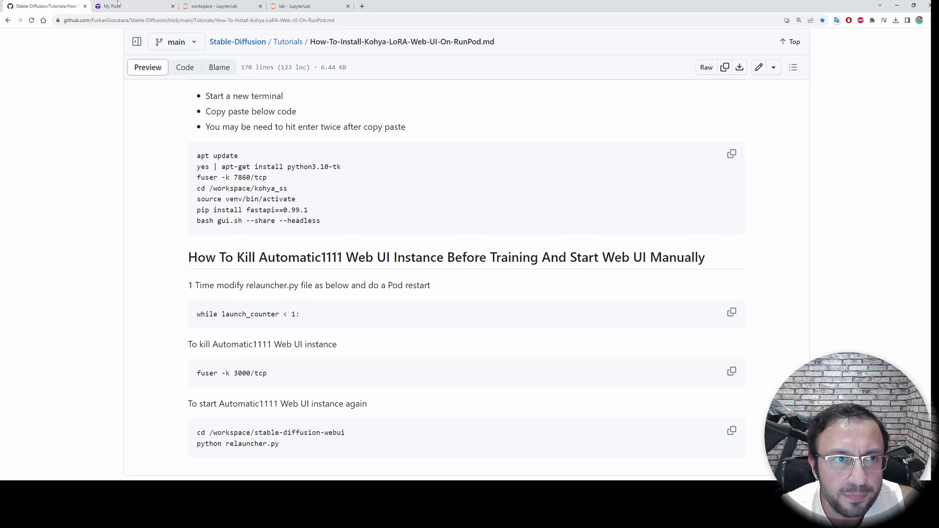
key("Home")
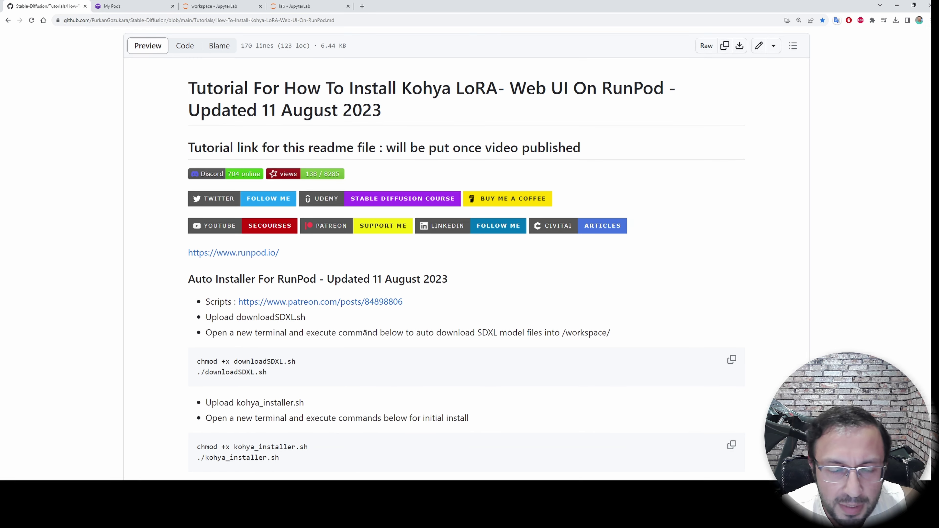
left_click(303, 302)
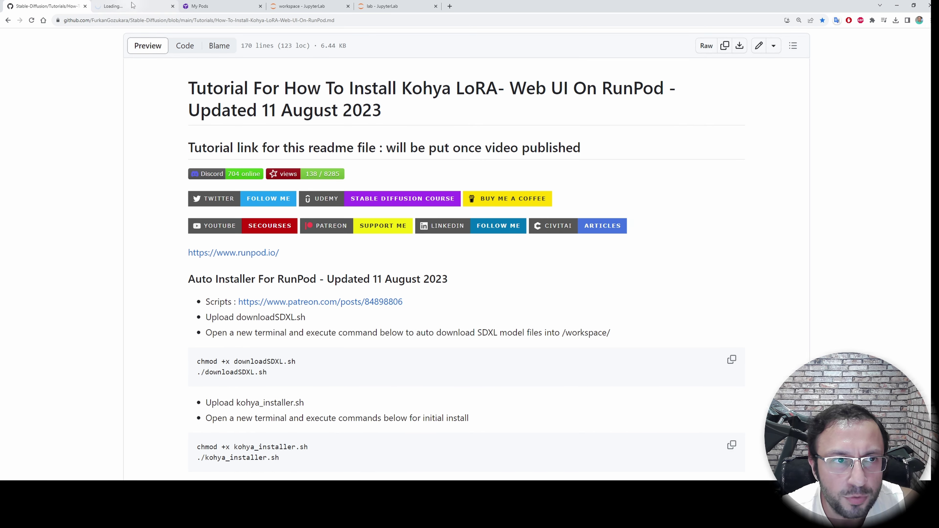
scroll(503, 307, "down", 10)
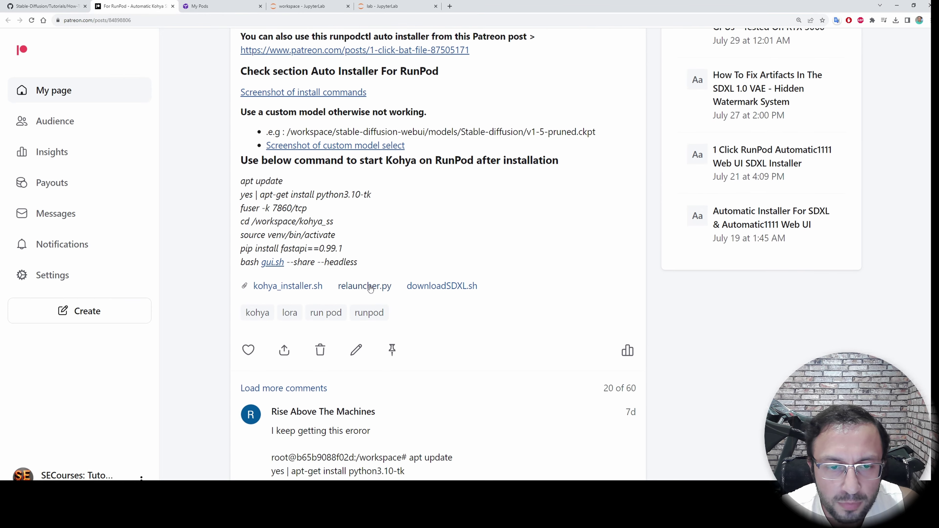
left_click(370, 287)
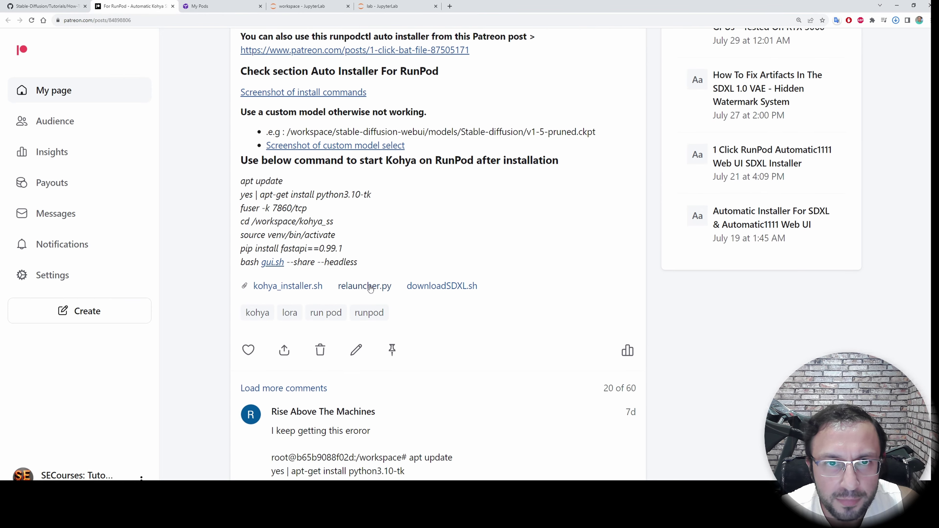
Step: Upload relauncher.py into the stable-diffusion-webui folder of the auto installation pod, replacing the existing file
left_click(311, 6)
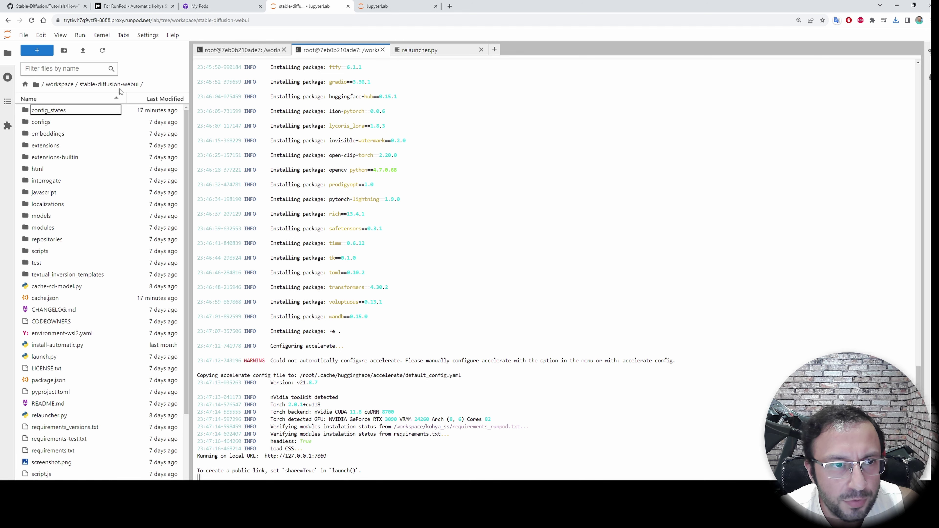
left_click(84, 53)
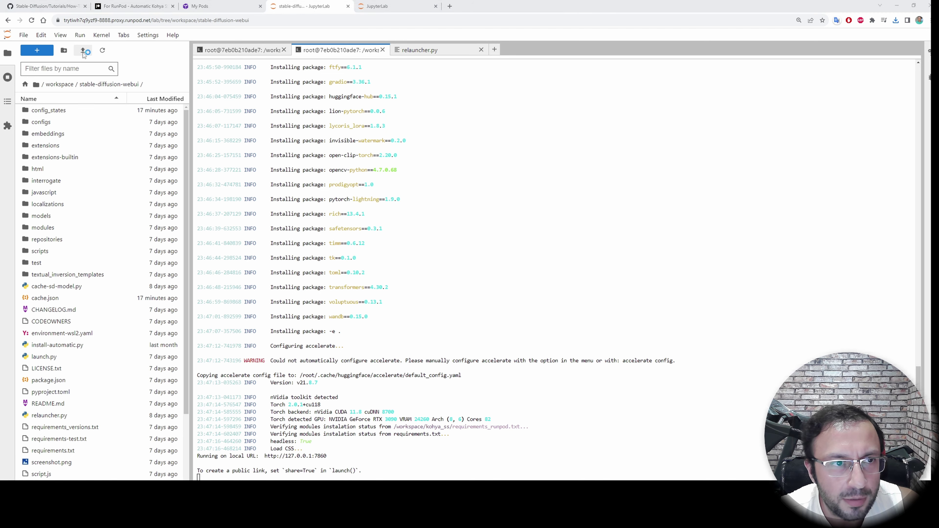
double_click(127, 100)
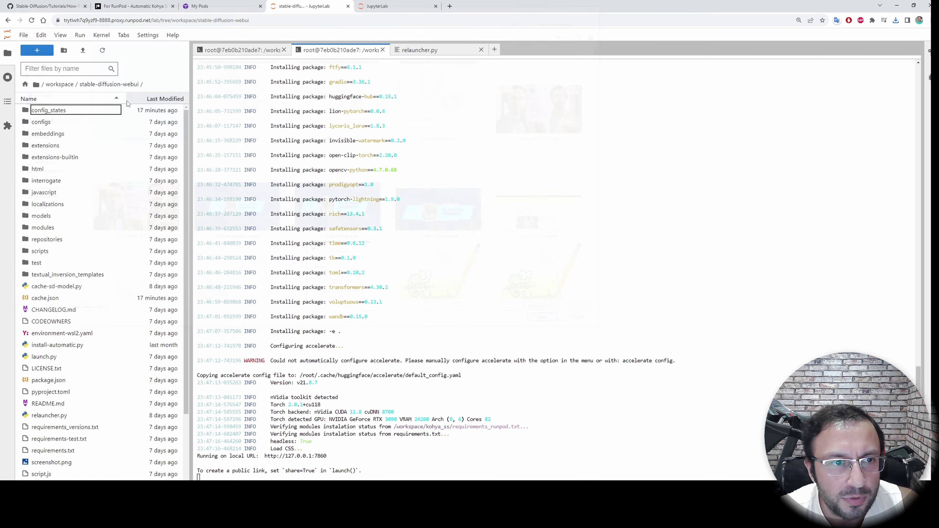
left_click(507, 279)
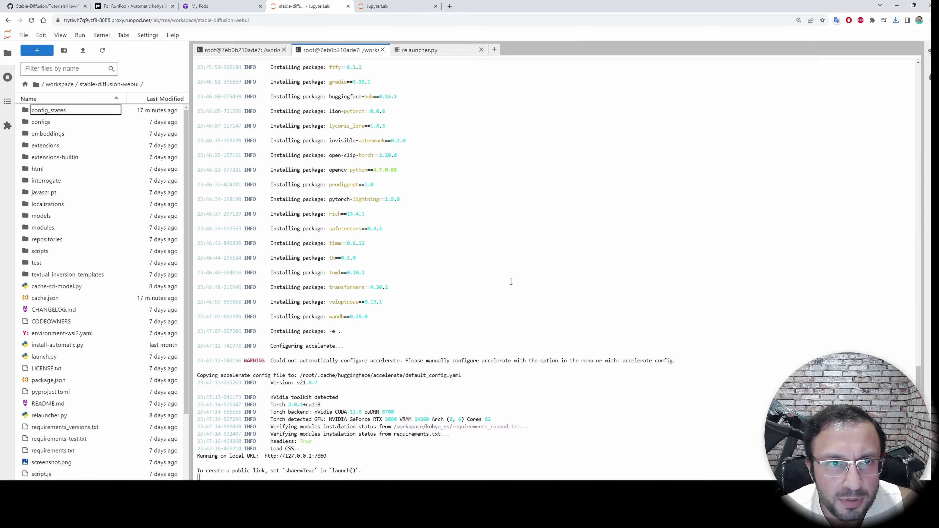
Step: Restart the "auto installation" pod from the RunPod pods page
left_click(207, 6)
left_click(200, 242)
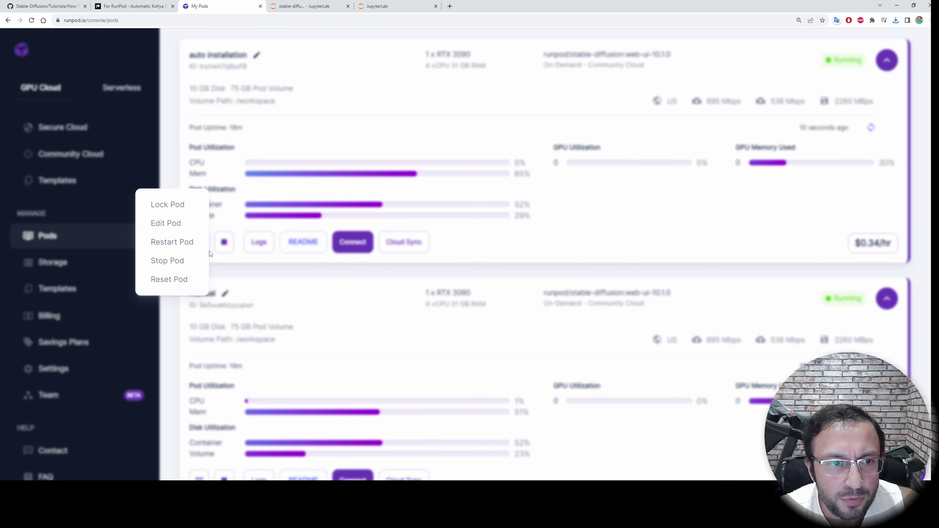
left_click(171, 242)
left_click(505, 298)
Step: Change the while loop condition in the manual pod's stable-diffusion-webui/relauncher.py to "while launch_counter < 1:" and save the file
left_click(377, 5)
left_click_drag(156, 151, 195, 151)
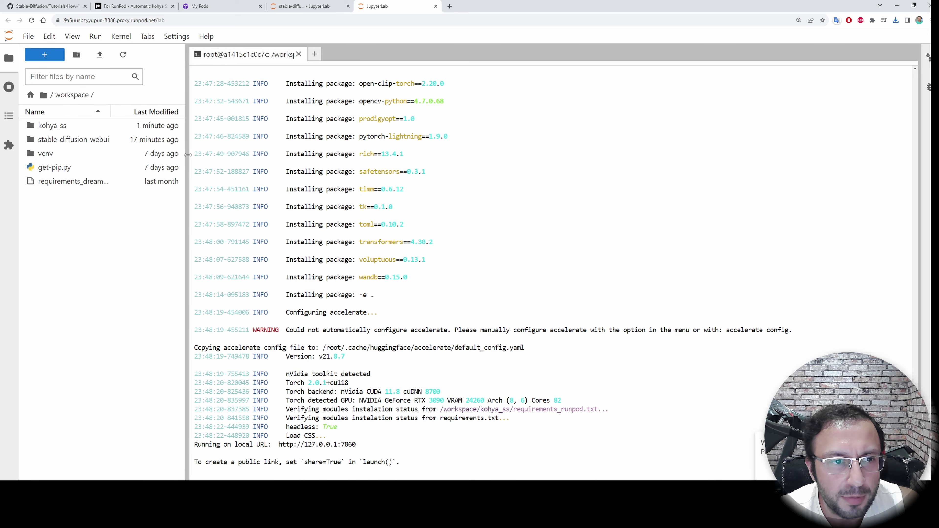
double_click(81, 141)
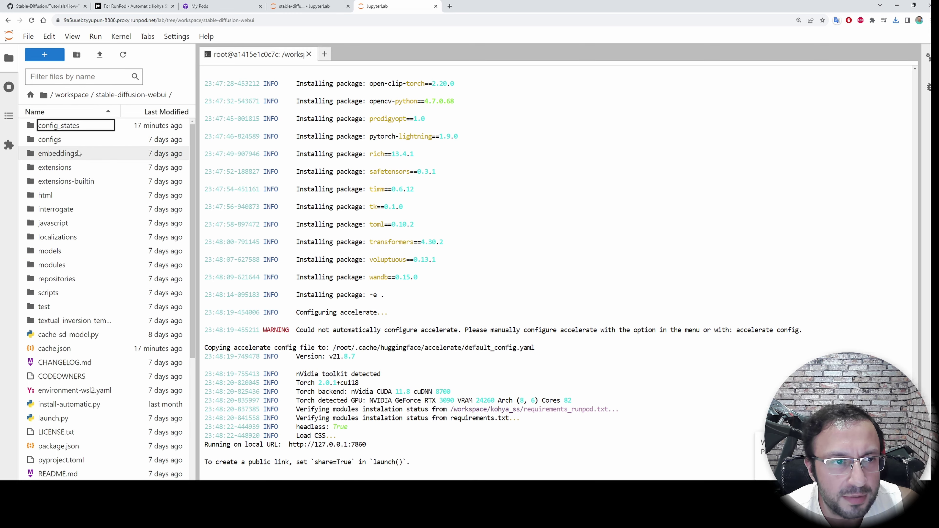
scroll(123, 325, "down", 5)
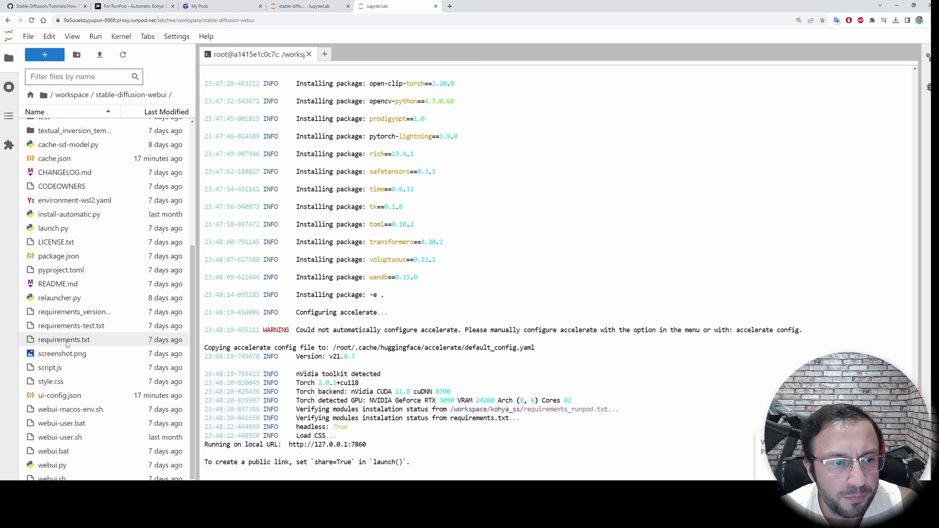
double_click(55, 301)
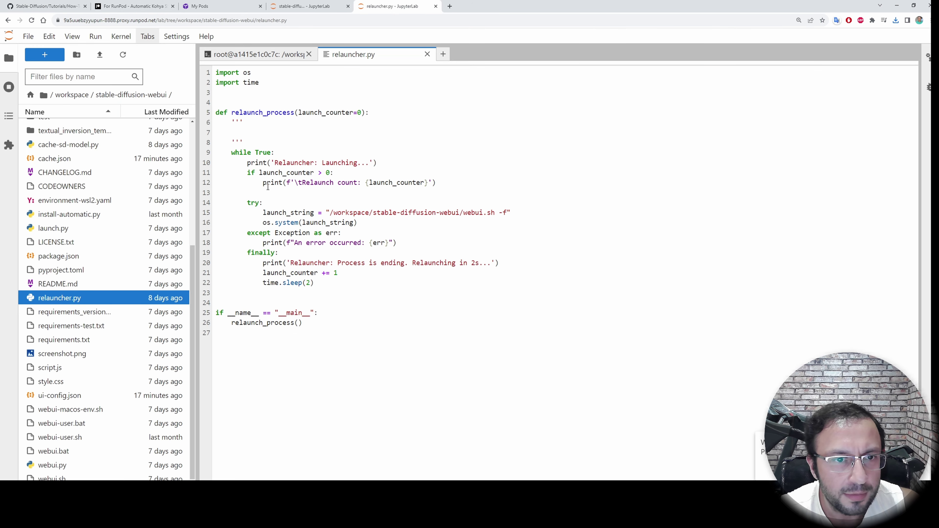
left_click_drag(276, 151, 232, 152)
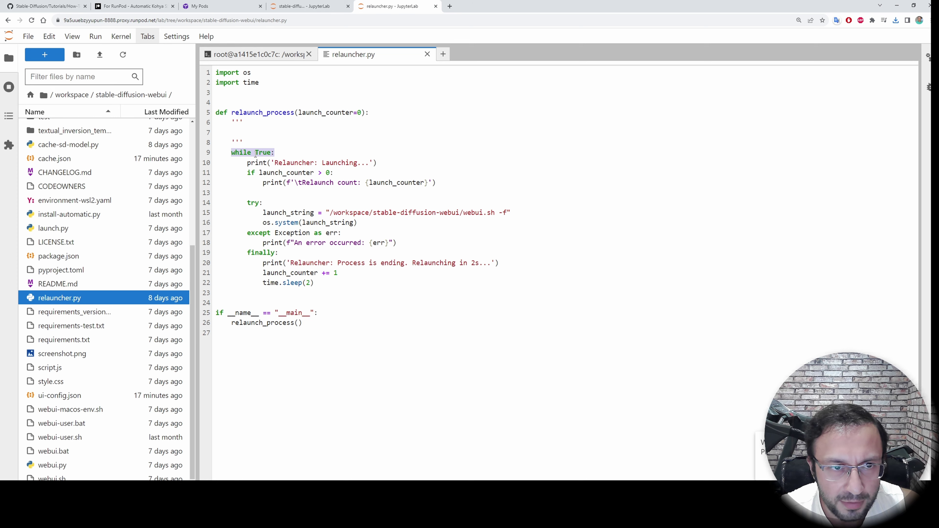
type("while launch_counter < 1:")
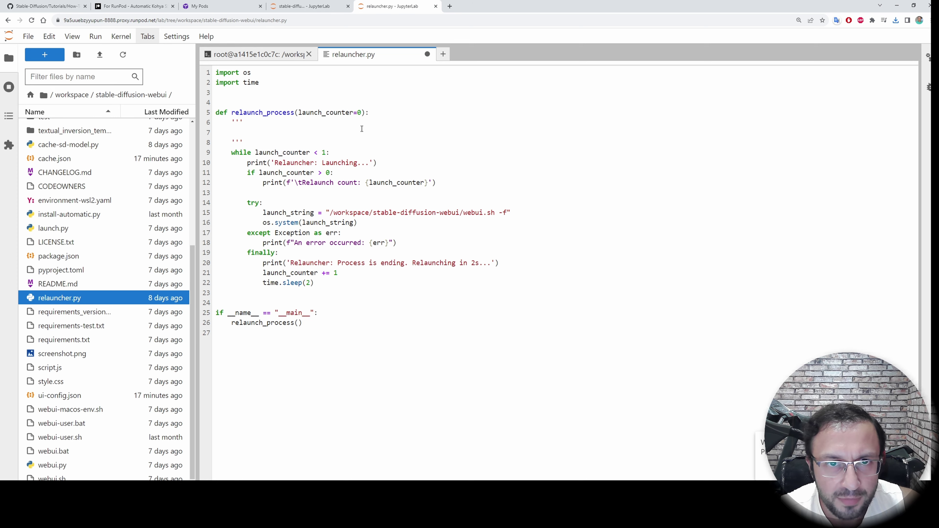
key("ctrl+s")
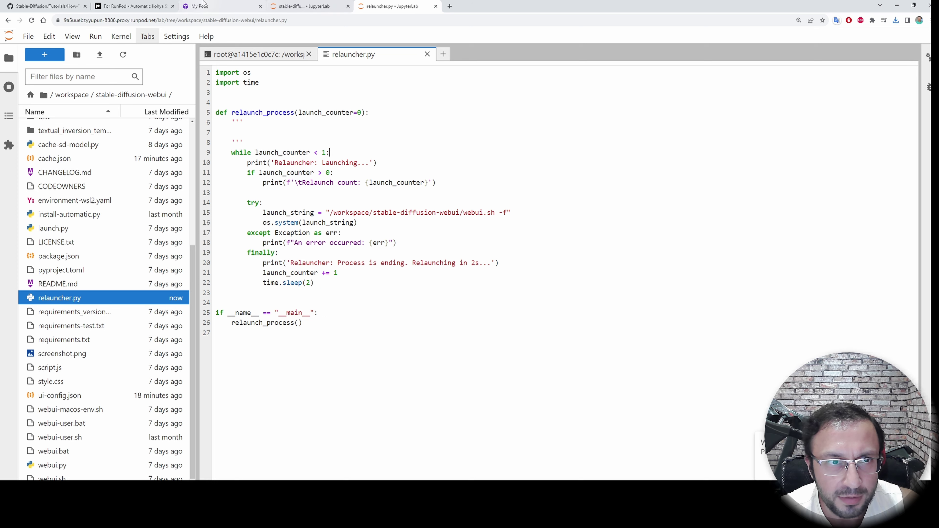
Step: Restart the "manual" pod from the RunPod pods page
left_click(204, 4)
scroll(469, 259, "down", 2)
left_click(198, 368)
left_click(168, 367)
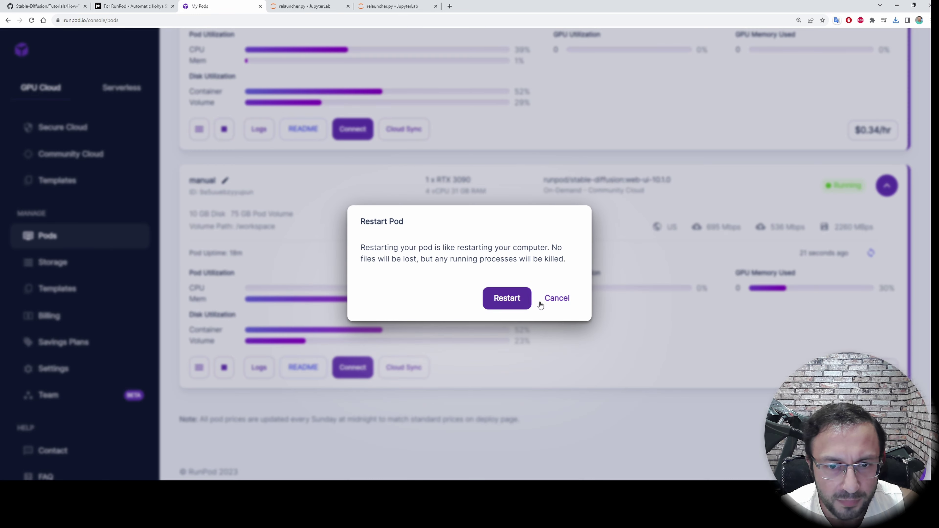
left_click(517, 300)
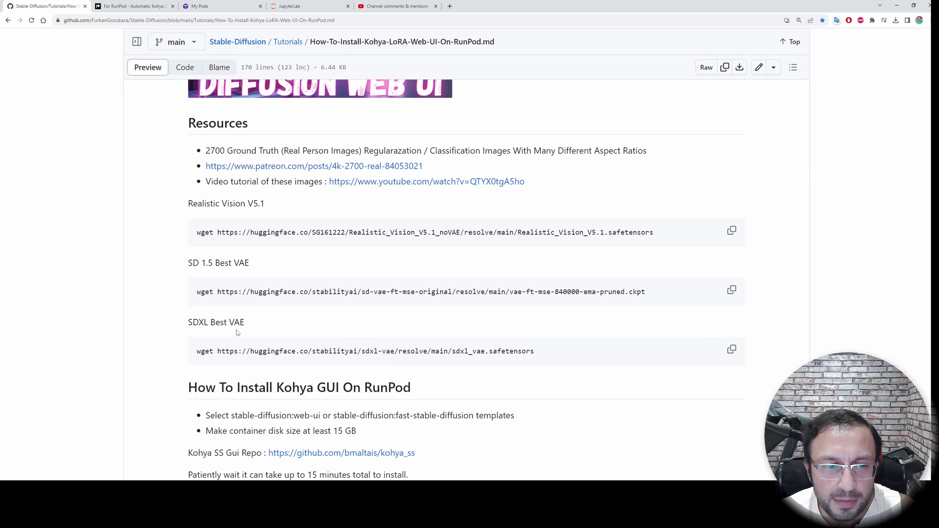
Step: Examine the model files in the Stable-diffusion and VAE folders under stable-diffusion-webui/models on the auto installation pod
left_click(299, 5)
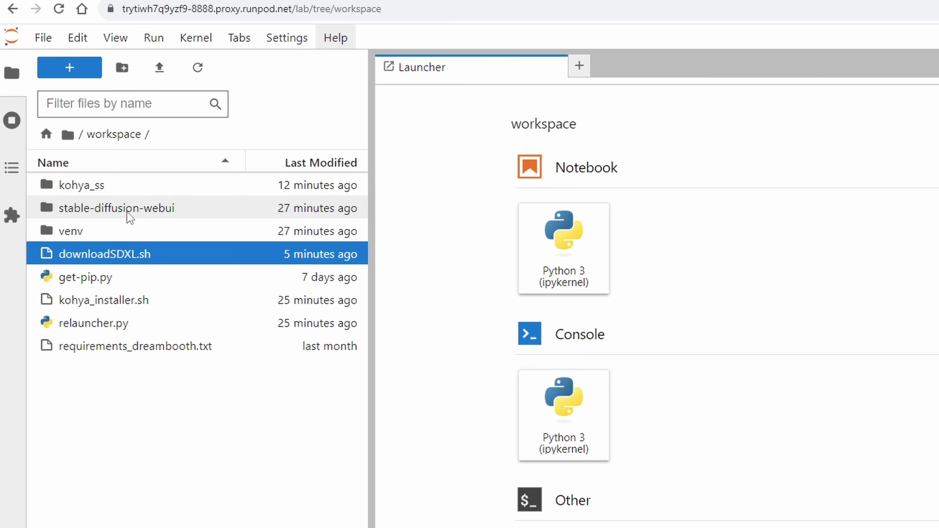
double_click(130, 218)
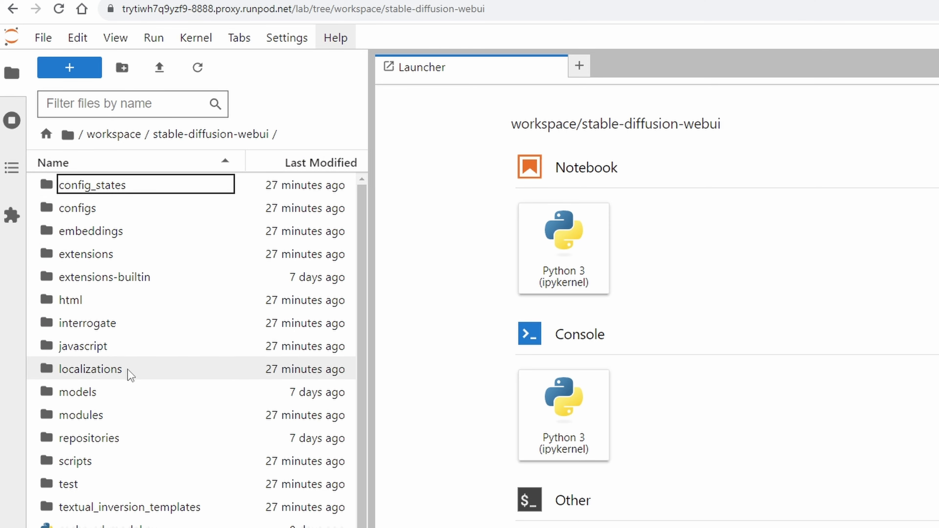
double_click(60, 395)
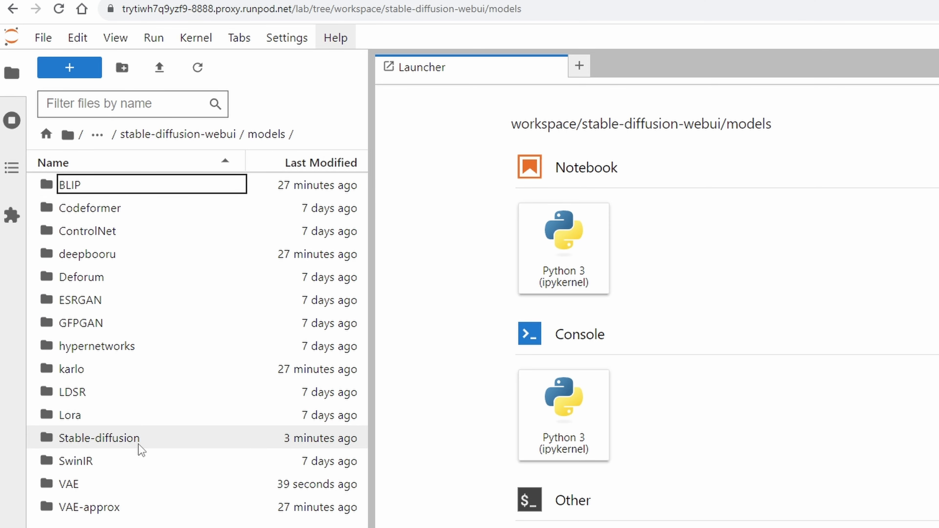
double_click(134, 440)
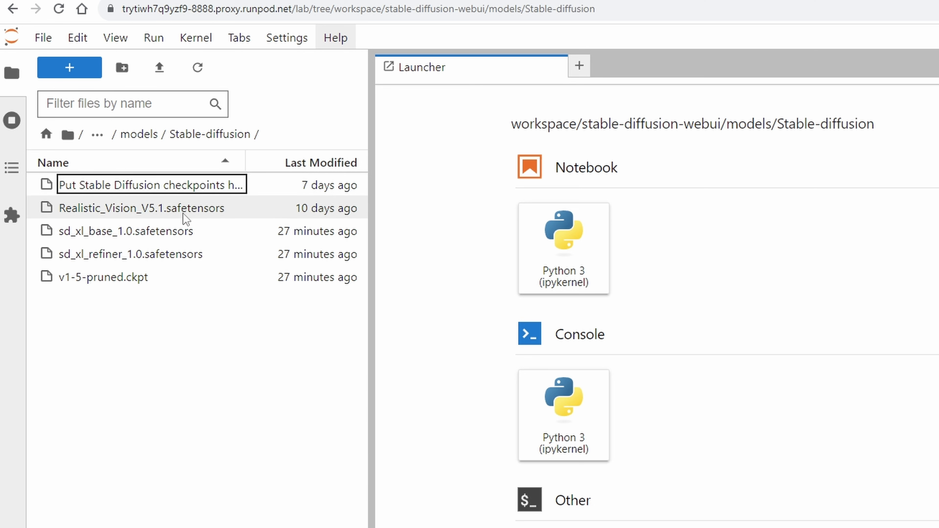
left_click(140, 135)
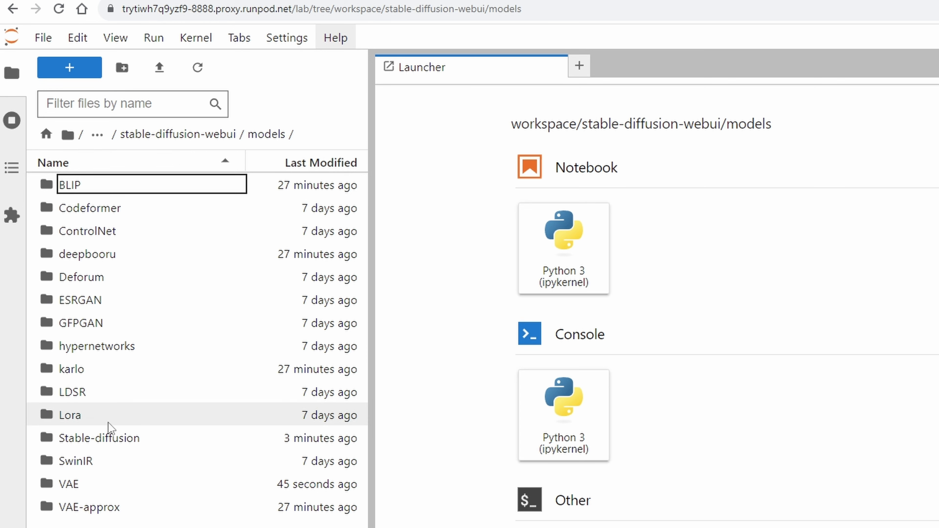
double_click(86, 485)
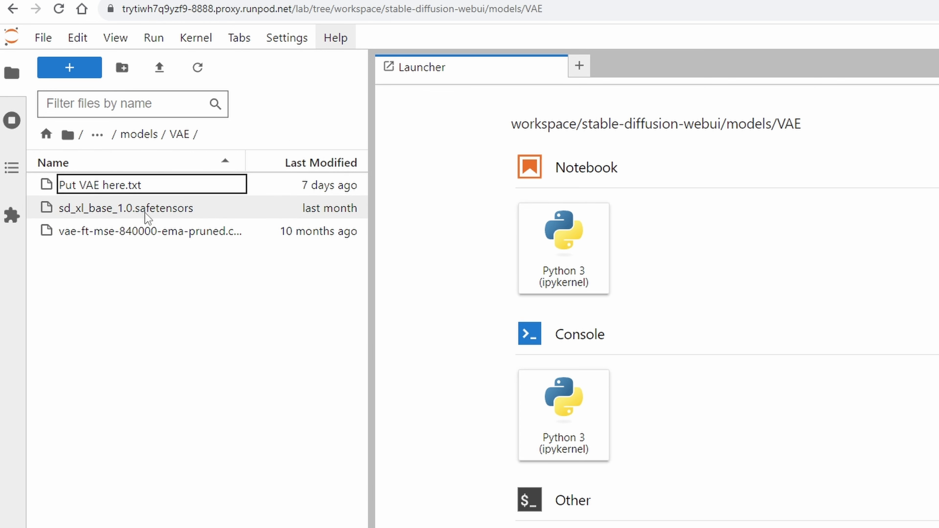
mouse_move(161, 219)
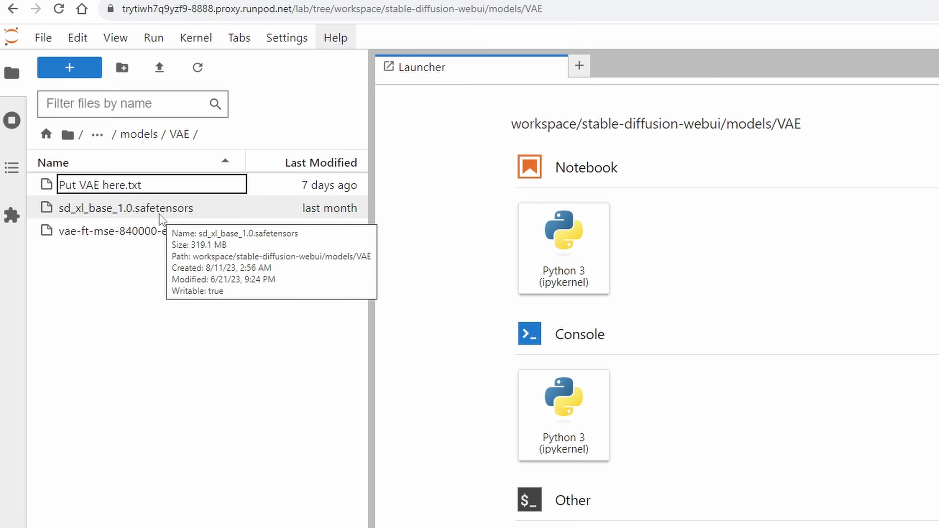
left_click(139, 134)
double_click(168, 254)
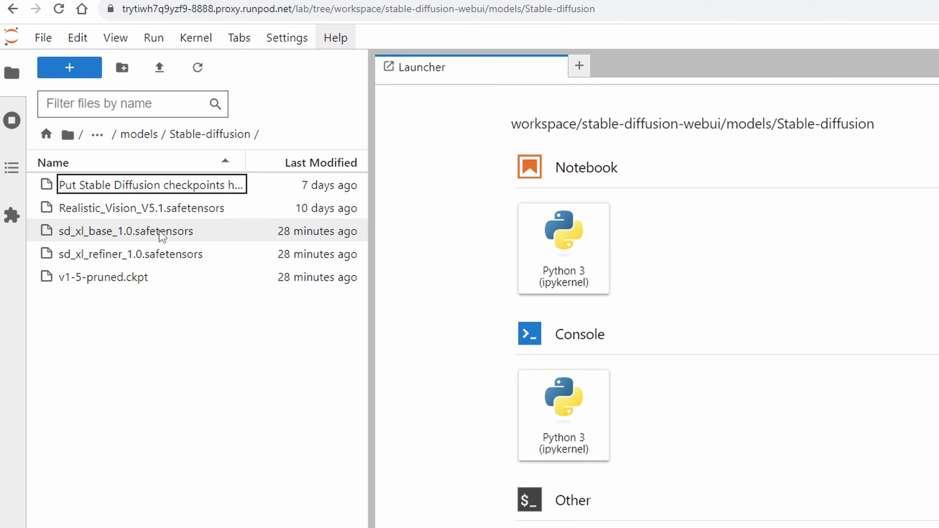
mouse_move(149, 263)
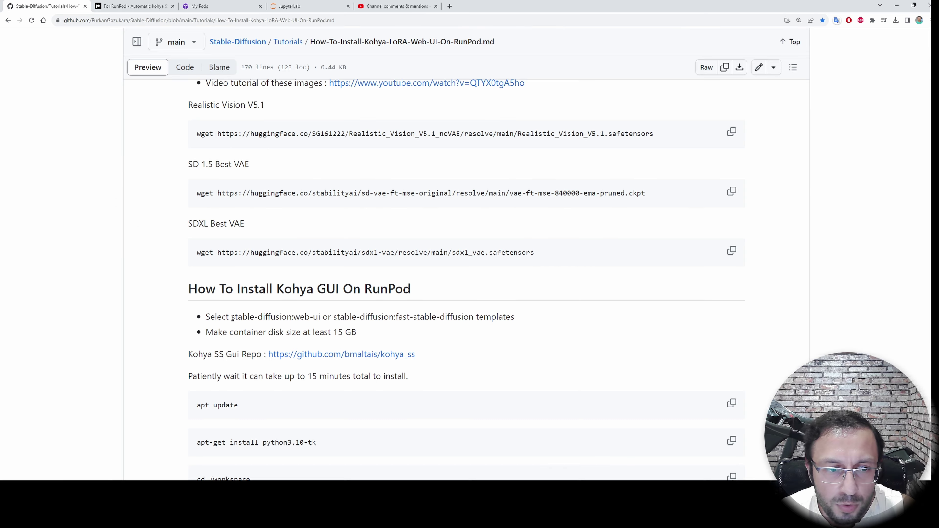
Step: Review the templates listed under the readme's How To Install Kohya GUI On RunPod heading and return to the auto installation pod's JupyterLab
left_click_drag(231, 317, 322, 323)
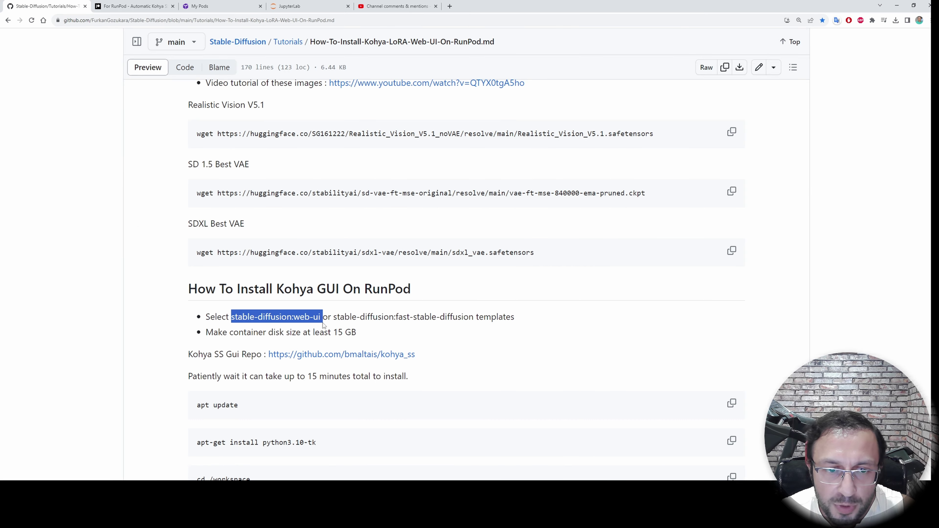
left_click(417, 334)
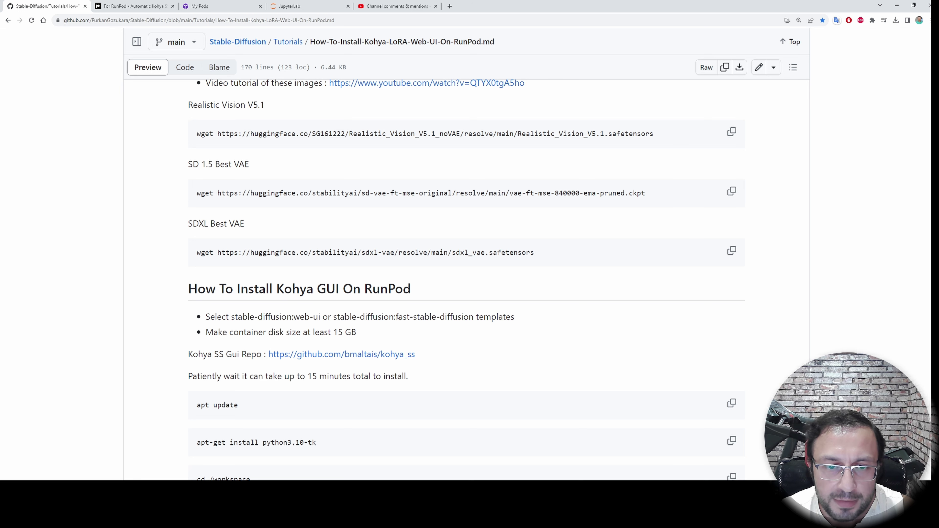
left_click_drag(397, 316, 509, 318)
left_click(312, 4)
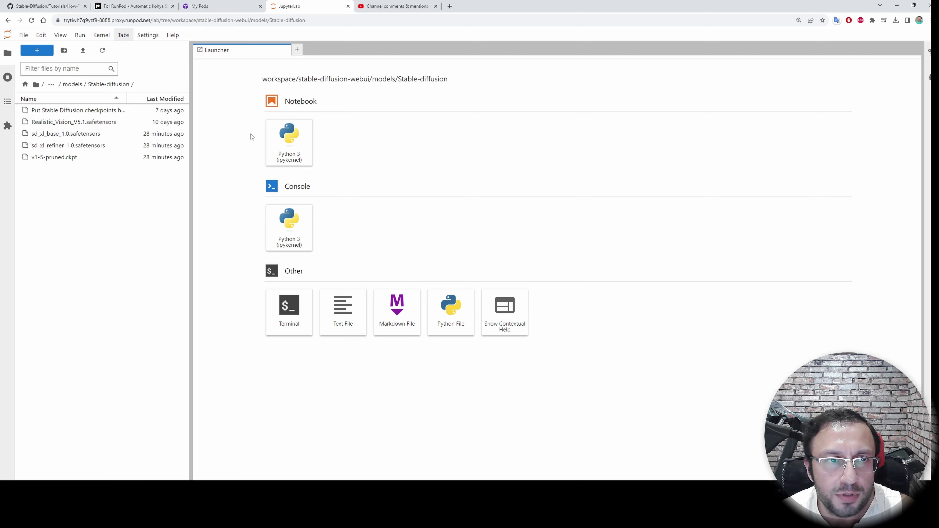
Step: Stop the "auto installation" pod on the RunPod pods page
key("ctrl+shift+Tab")
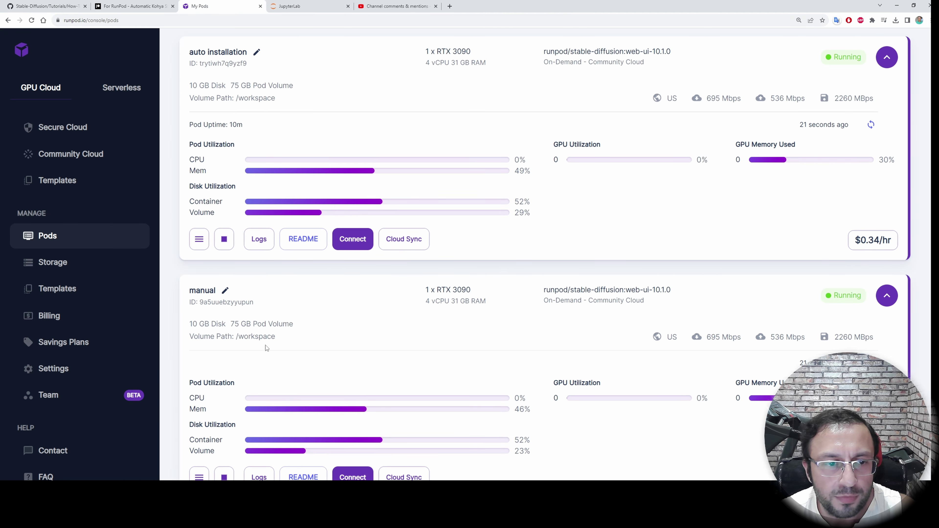
left_click(223, 239)
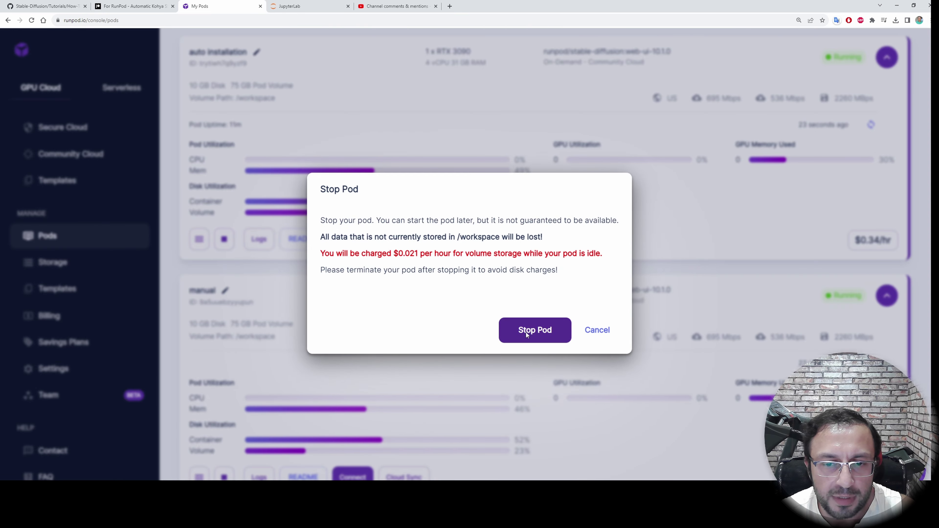
left_click(523, 333)
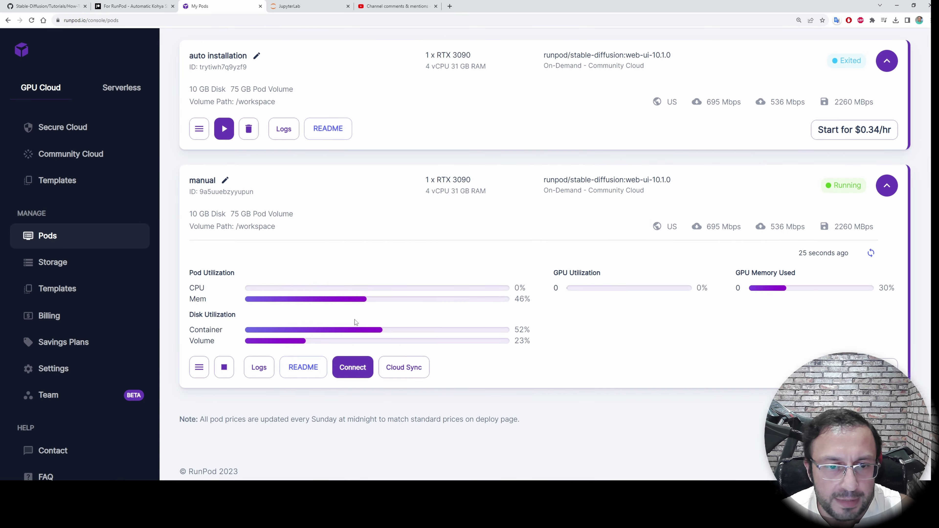
Step: Connect to the manual pod's JupyterLab and download Realistic_Vision_V5.1.safetensors into models/Stable-diffusion with the readme's wget command in a new terminal
left_click(352, 367)
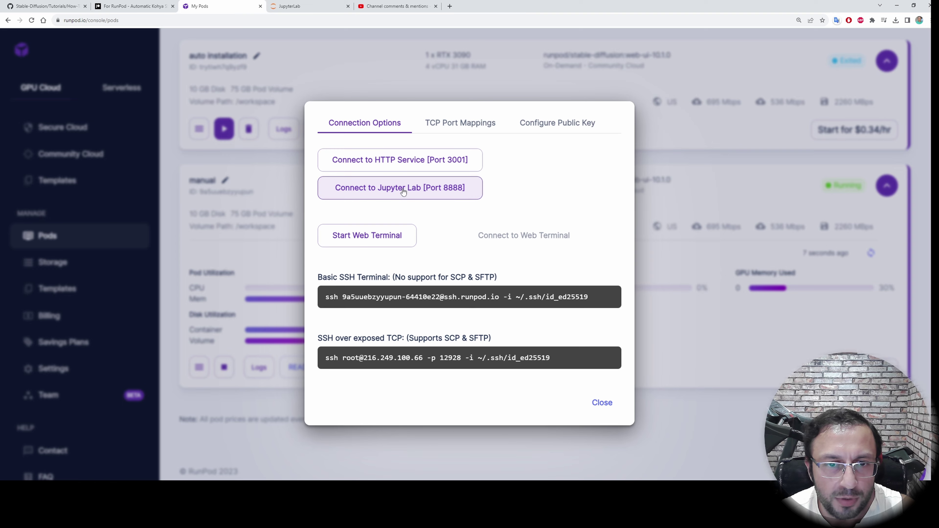
left_click(403, 191)
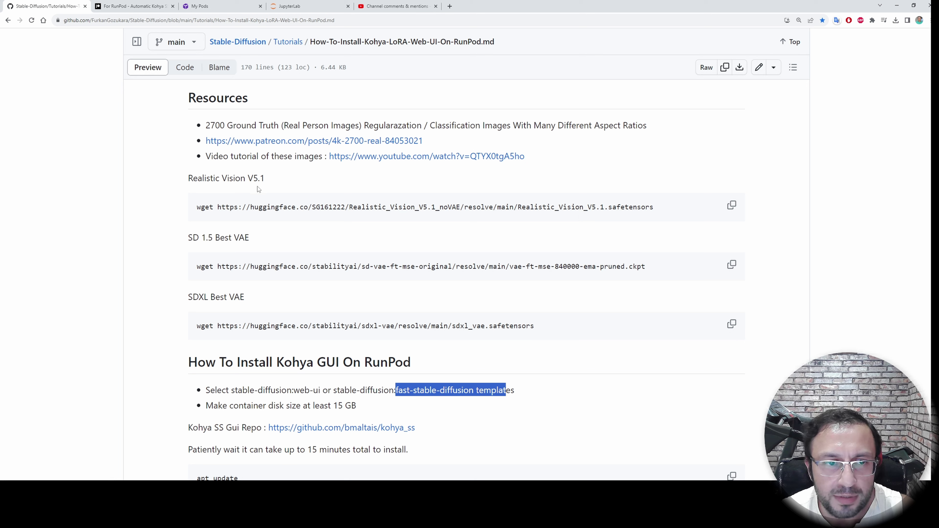
left_click(732, 205)
left_click(294, 5)
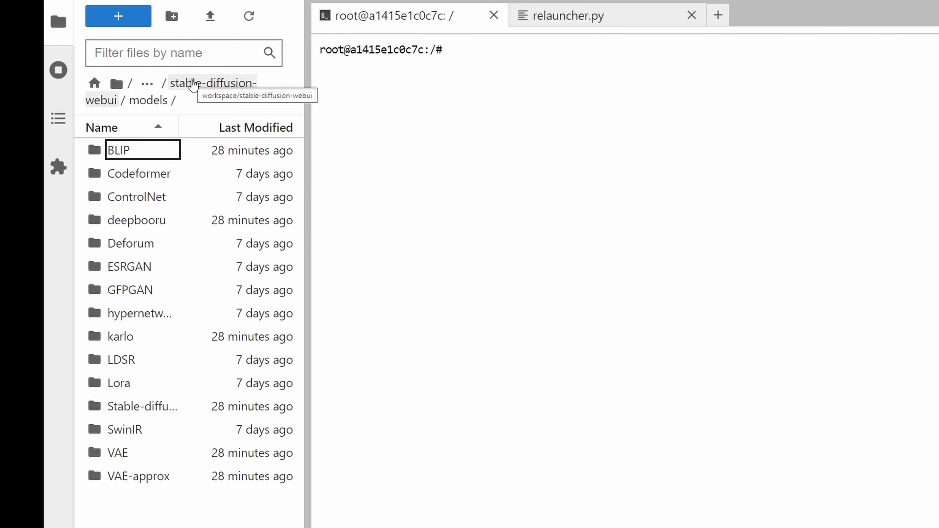
left_click(66, 291)
double_click(154, 411)
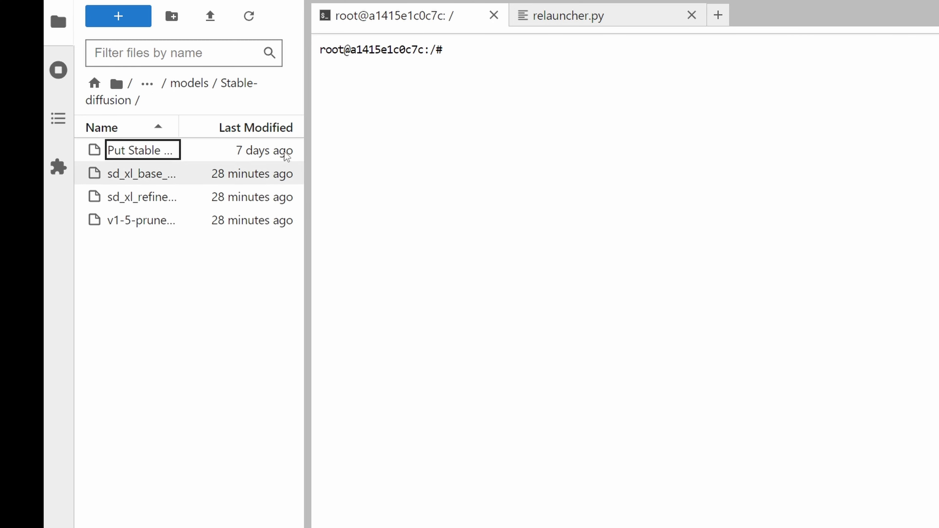
left_click(120, 16)
left_click(489, 512)
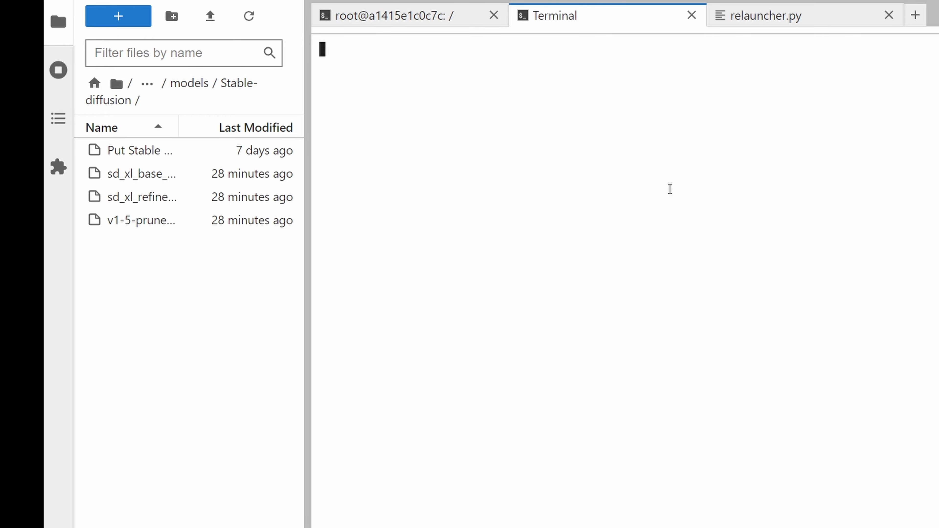
key("ctrl+v")
key("Return")
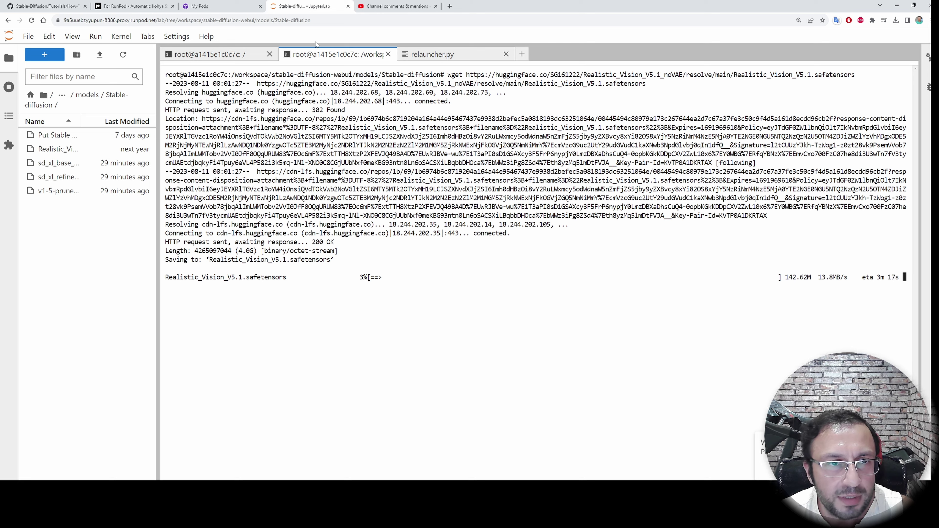
Step: Start a new terminal in the manual pod's models/VAE folder and run a VAE download command from the readme's Resources section
left_click(87, 95)
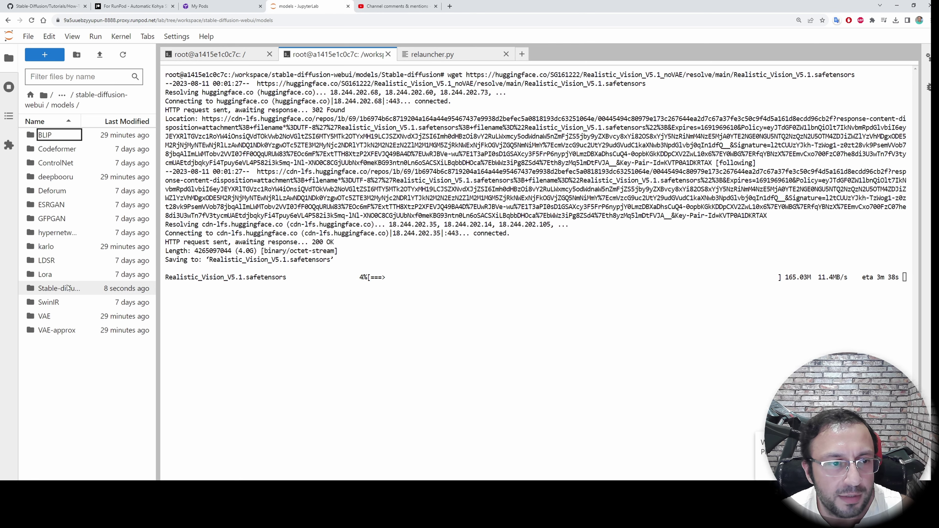
double_click(44, 316)
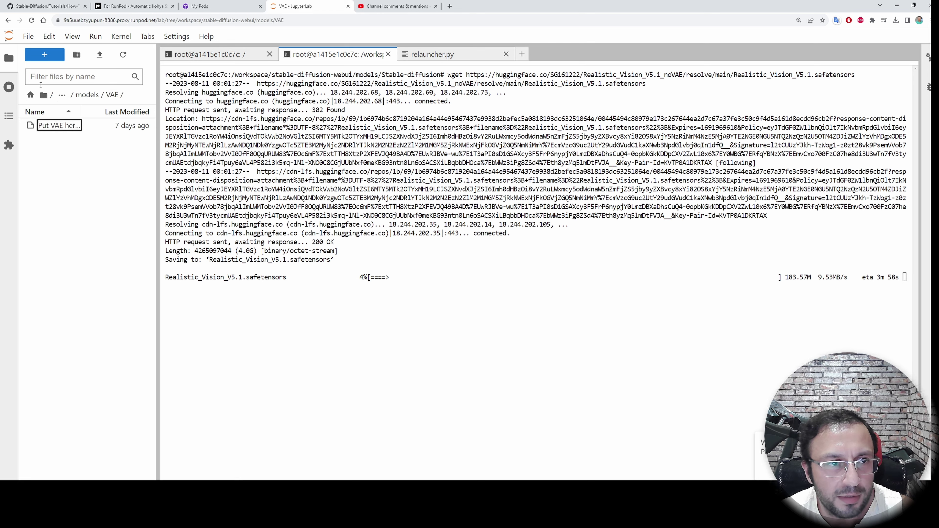
left_click(43, 57)
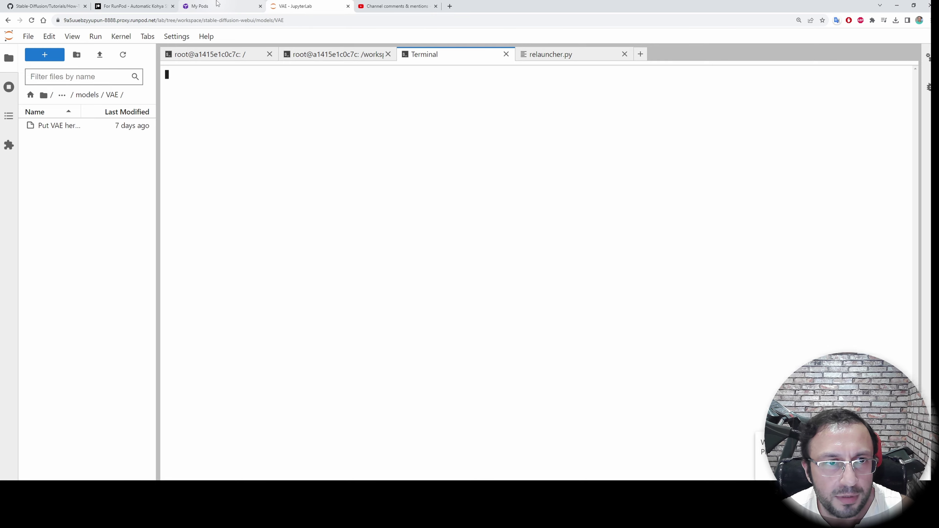
key("ctrl+1")
left_click(307, 5)
key("ctrl+v")
key("Return")
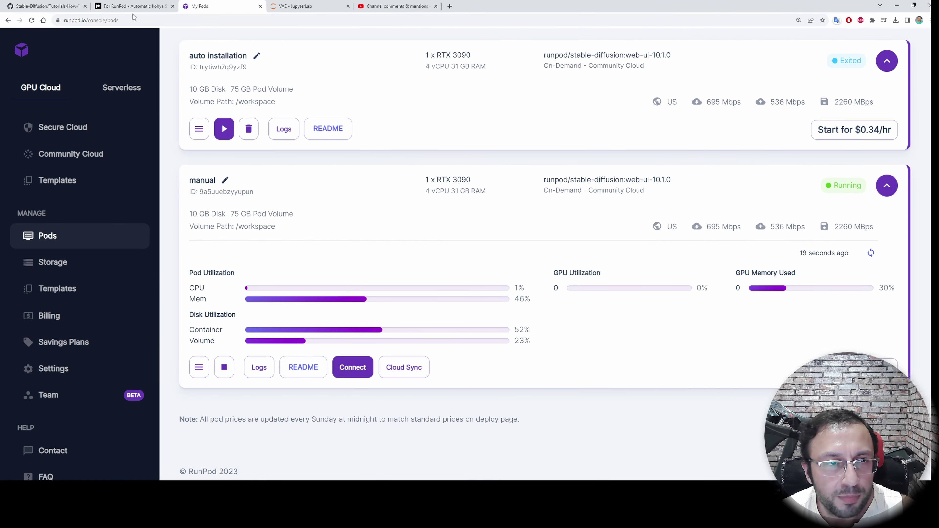
Step: Kill the manual pod's Automatic1111 Web UI instance by running the readme's fuser -k 3000/tcp command in the models/VAE terminal, and check the output
left_click(21, 4)
scroll(384, 324, "down", 15)
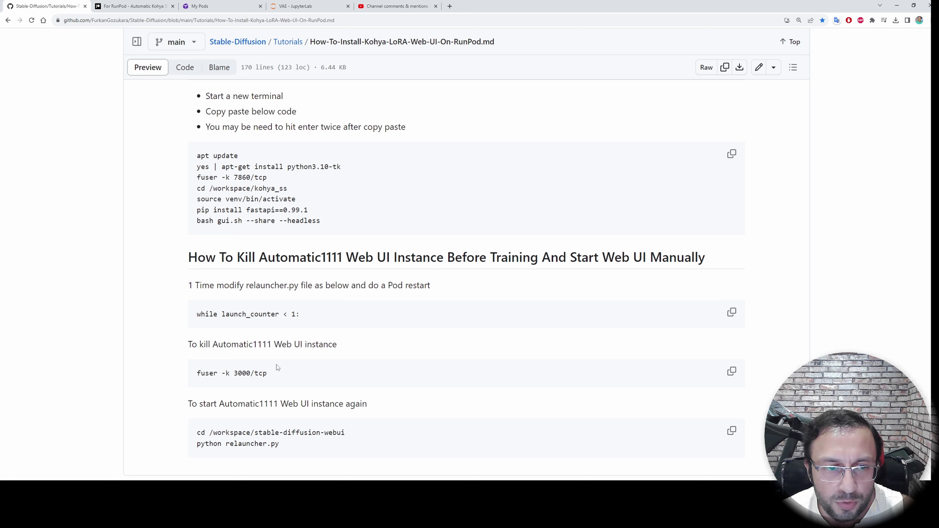
left_click(732, 375)
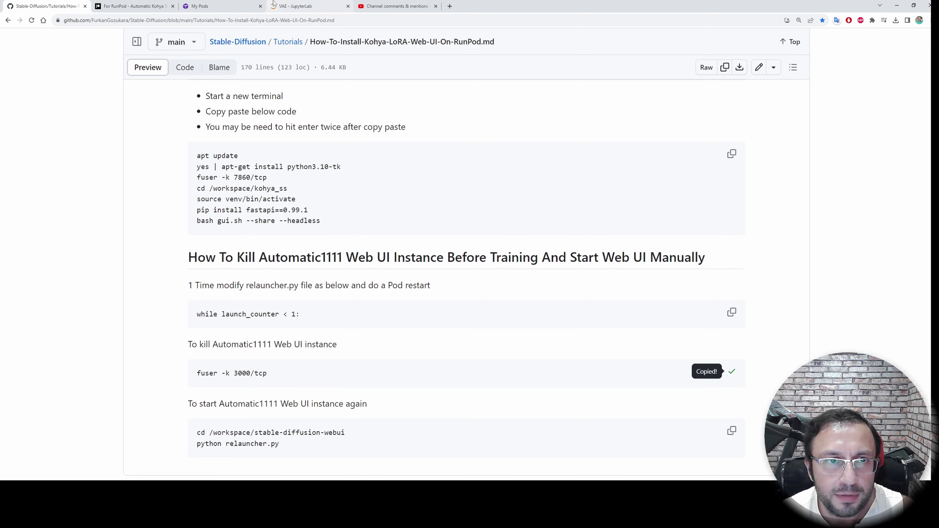
left_click(303, 6)
left_click(267, 368)
key("ctrl+v")
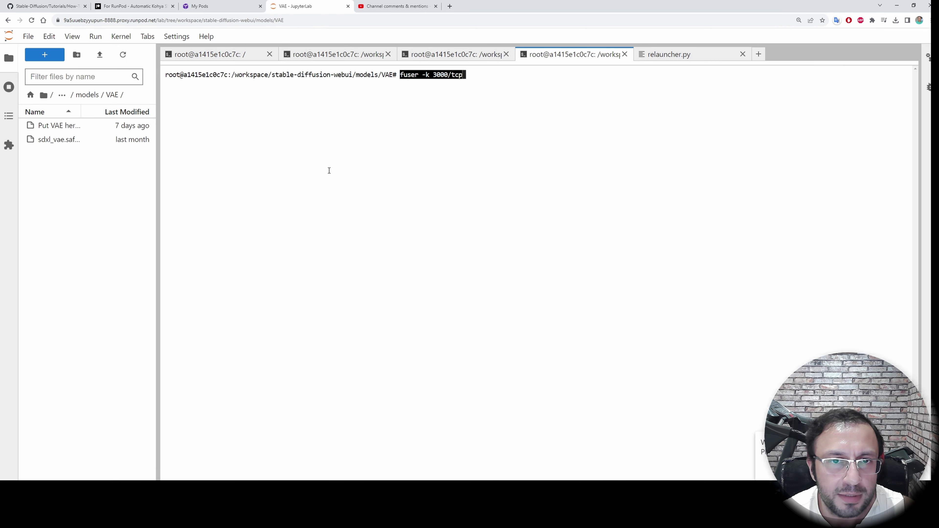
key("Return")
left_click_drag(351, 189, 169, 93)
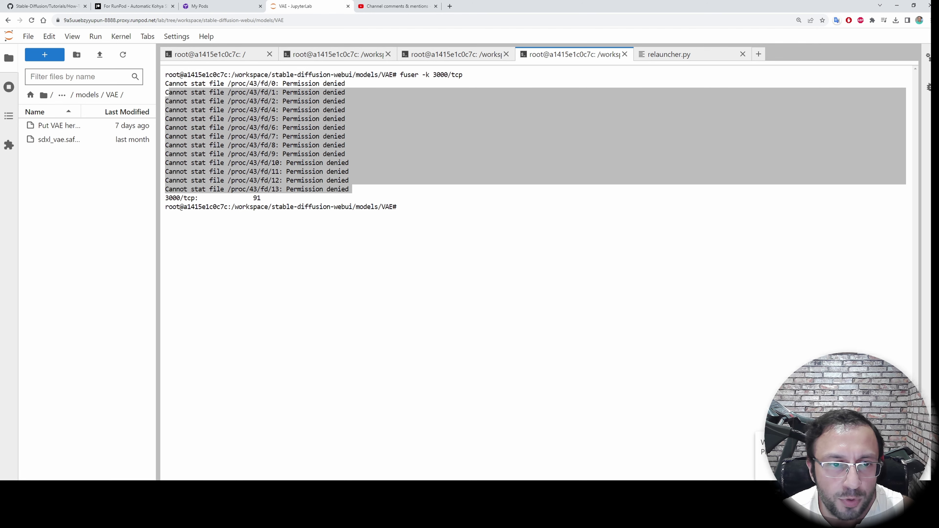
left_click(262, 199)
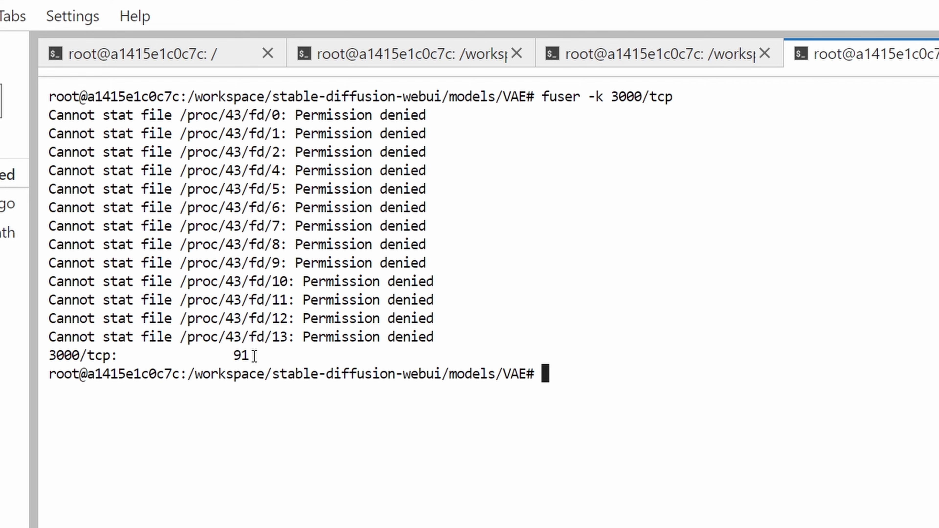
left_click_drag(254, 356, 207, 353)
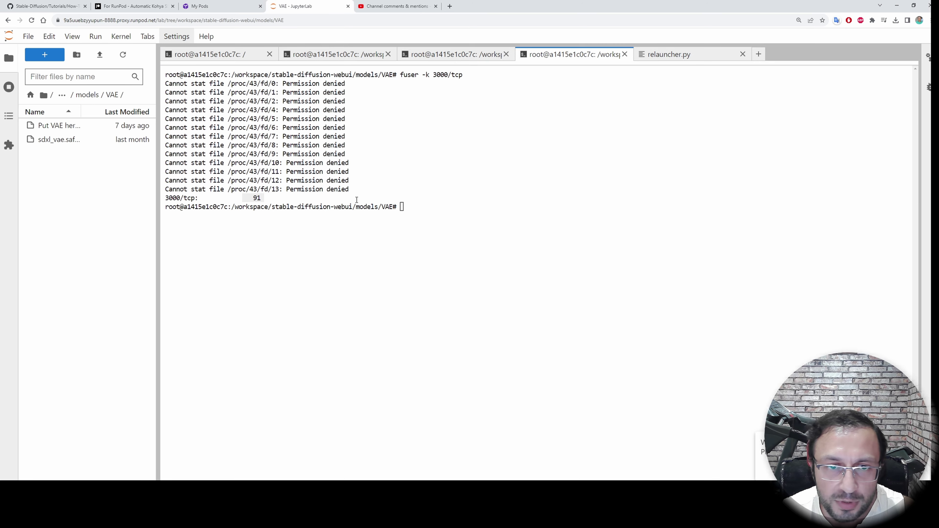
Step: Start Kohya in a new terminal of the manual pod with the command block from the readme's Usage after install section
left_click(44, 54)
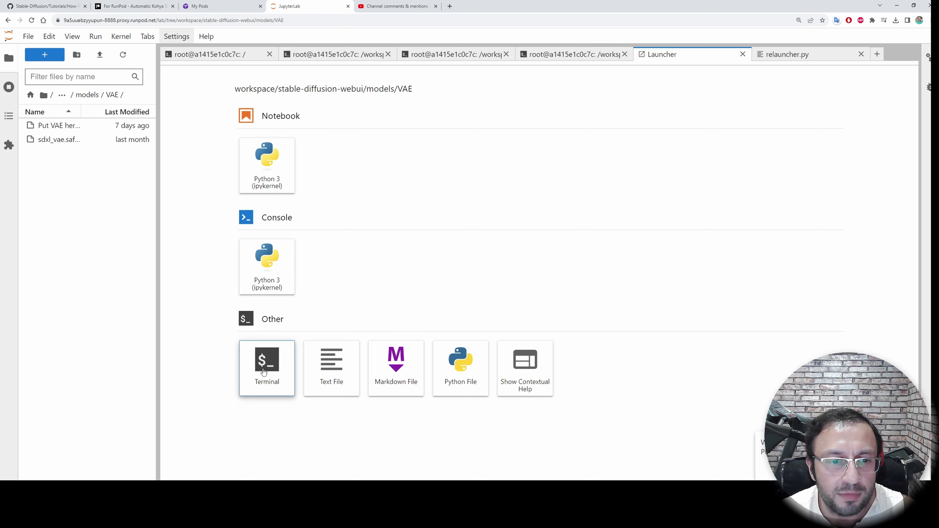
left_click(263, 372)
key("ctrl+1")
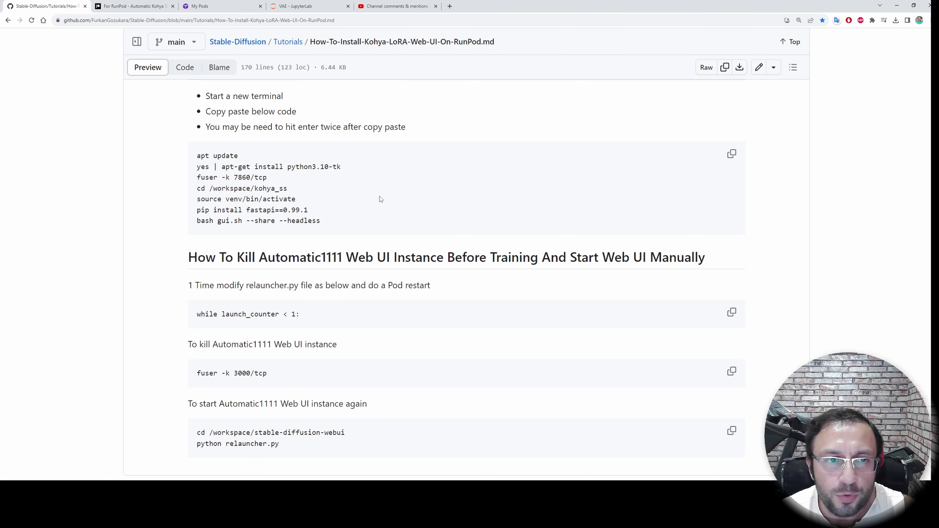
left_click(735, 159)
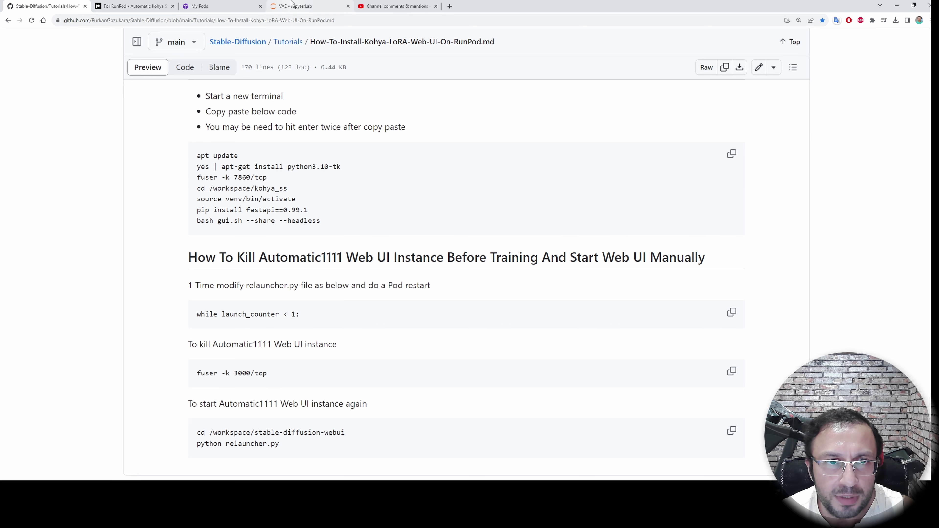
left_click(299, 6)
key("ctrl+v")
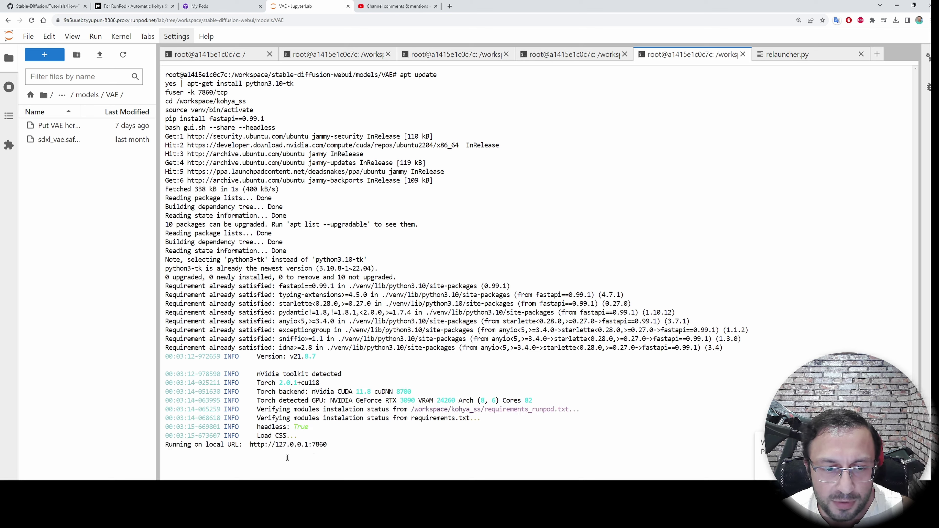
Step: Open the Kohya GUI through its public gradio link, close the YouTube page and show the LoRA training settings
left_click(288, 444)
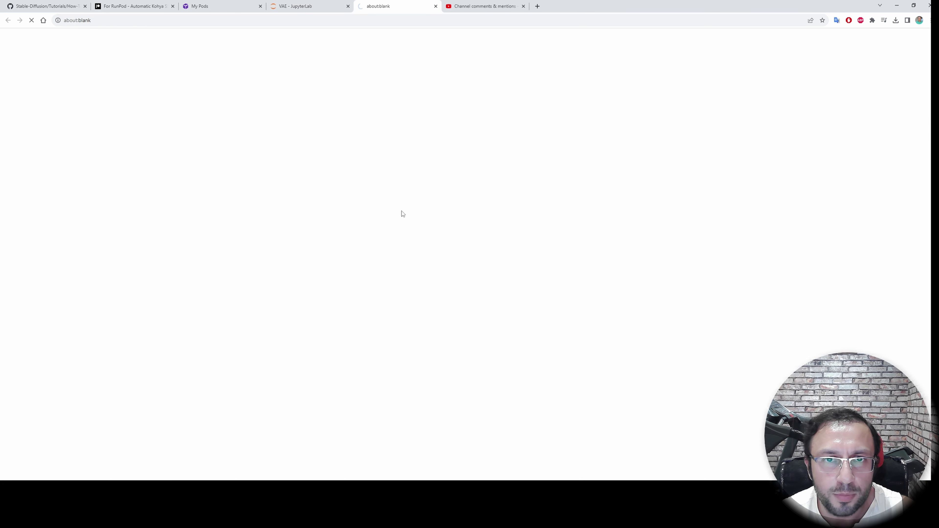
left_click(523, 6)
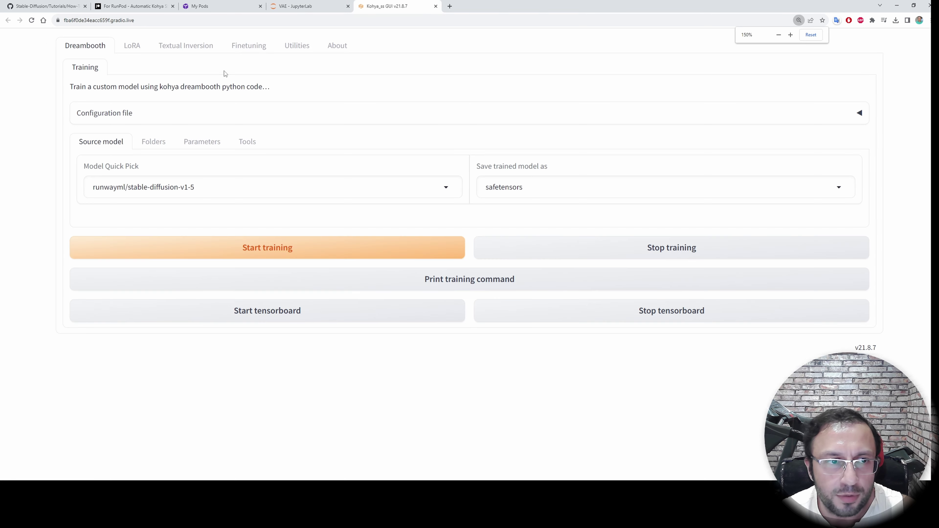
left_click(136, 48)
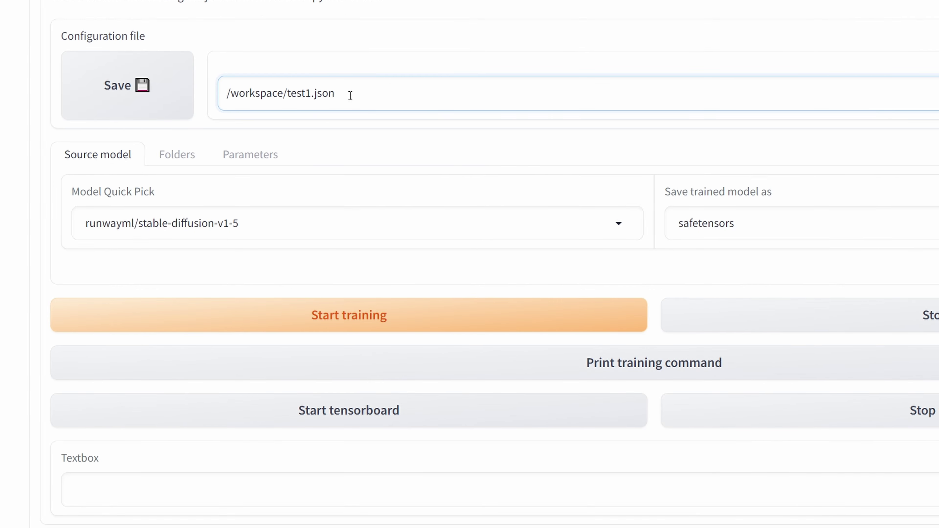
Step: Save the LoRA configuration as /workspace/test1.json and check for the file in the pod's workspace folder
left_click_drag(350, 95, 221, 90)
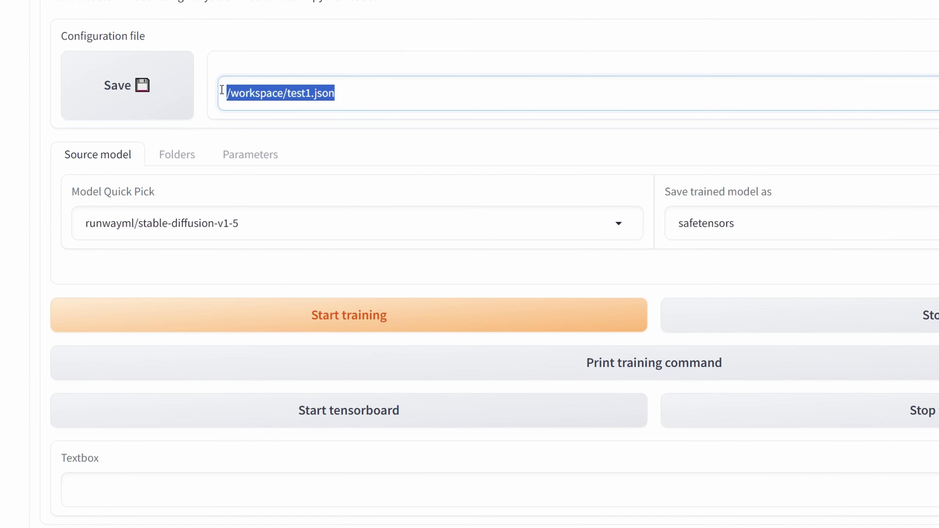
left_click(344, 91)
left_click(143, 100)
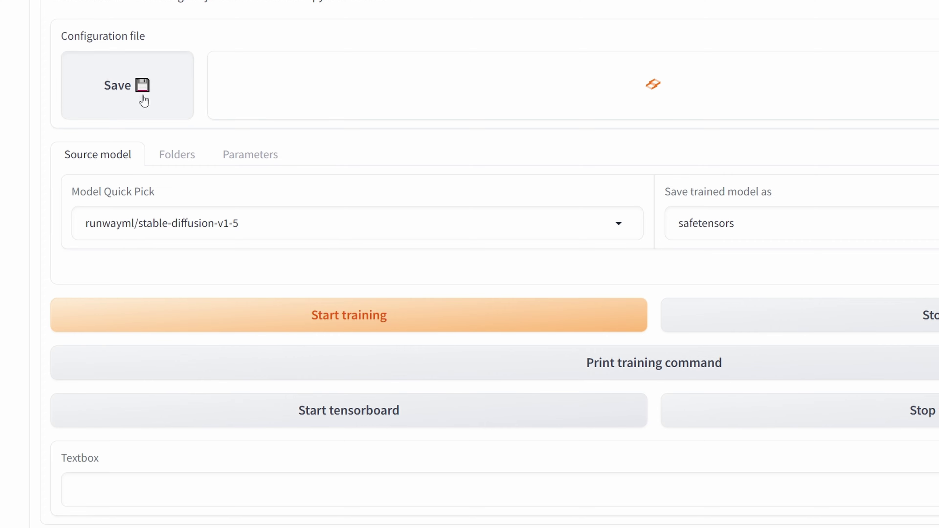
left_click(307, 6)
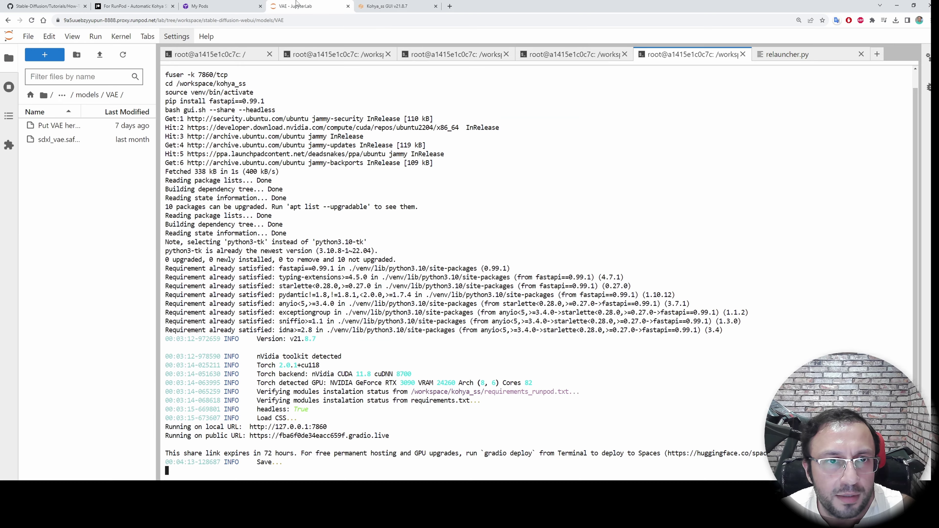
left_click(67, 96)
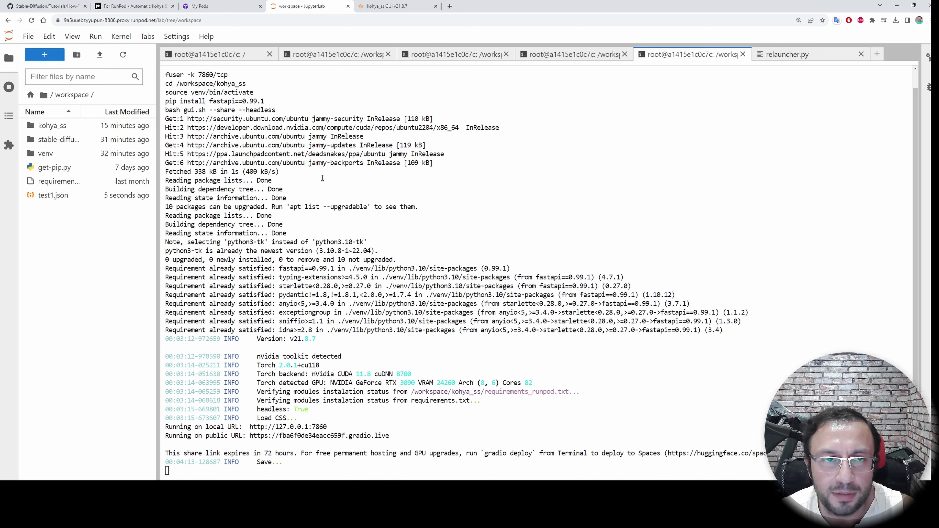
Step: Review the readme's Resources links and its Kohya Tutorials Recent To Old section
left_click(44, 6)
scroll(422, 301, "up", 1)
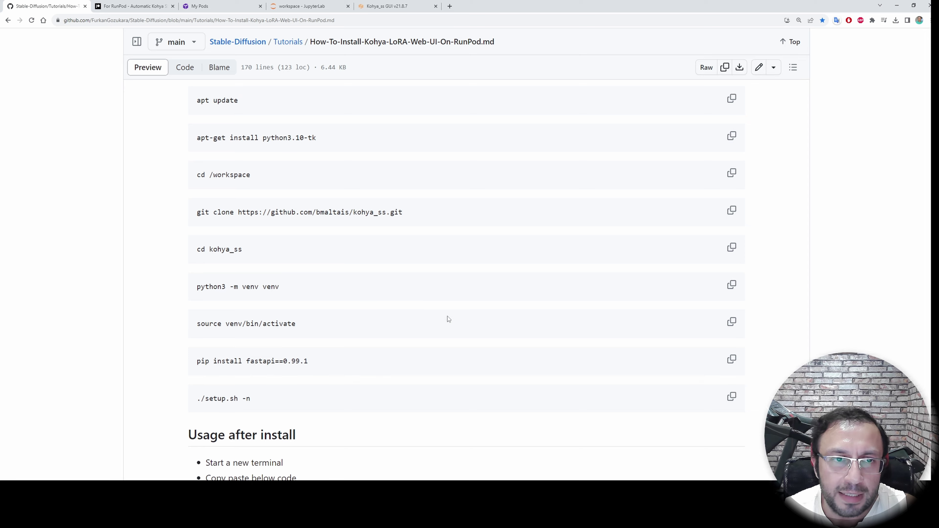
scroll(447, 316, "up", 10)
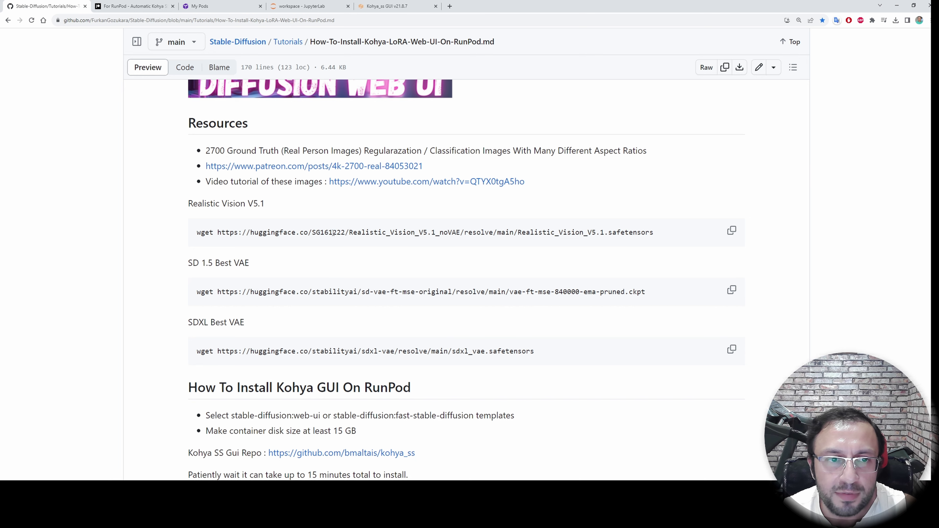
scroll(333, 232, "up", 3)
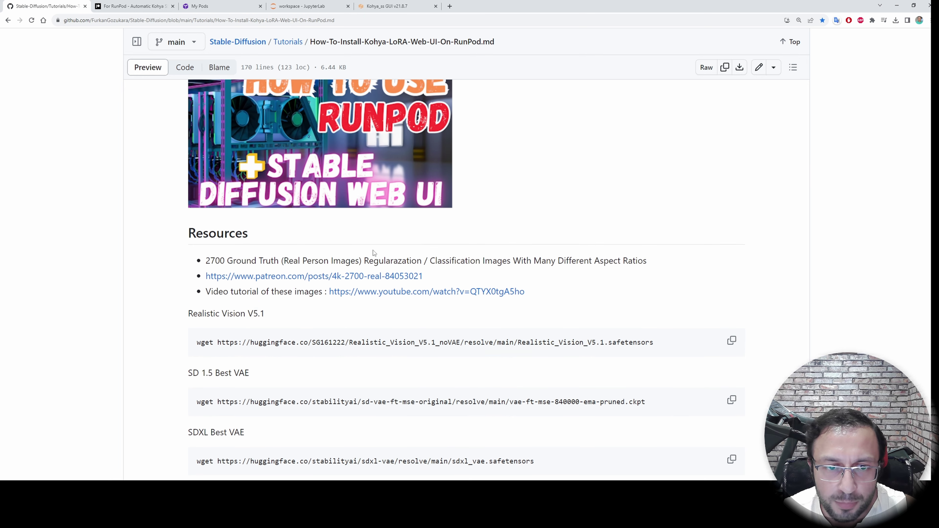
scroll(457, 326, "up", 20)
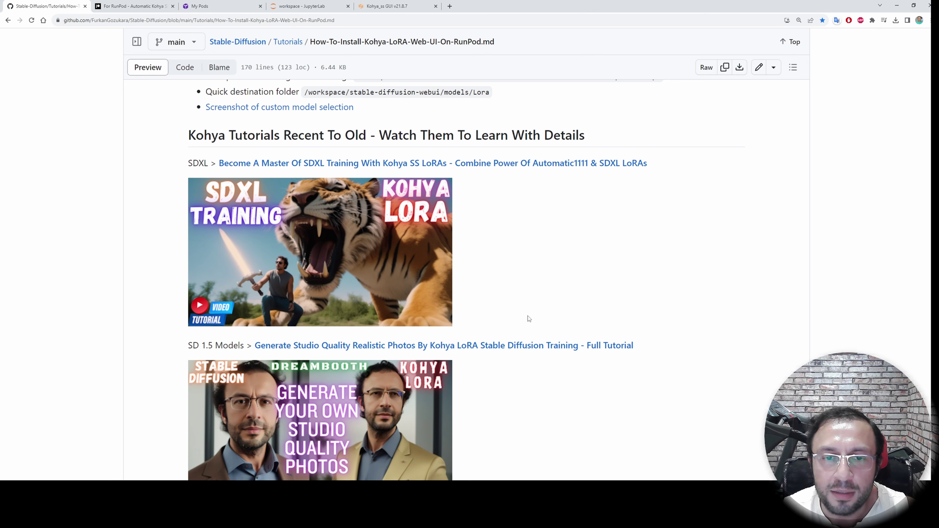
scroll(537, 386, "down", 15)
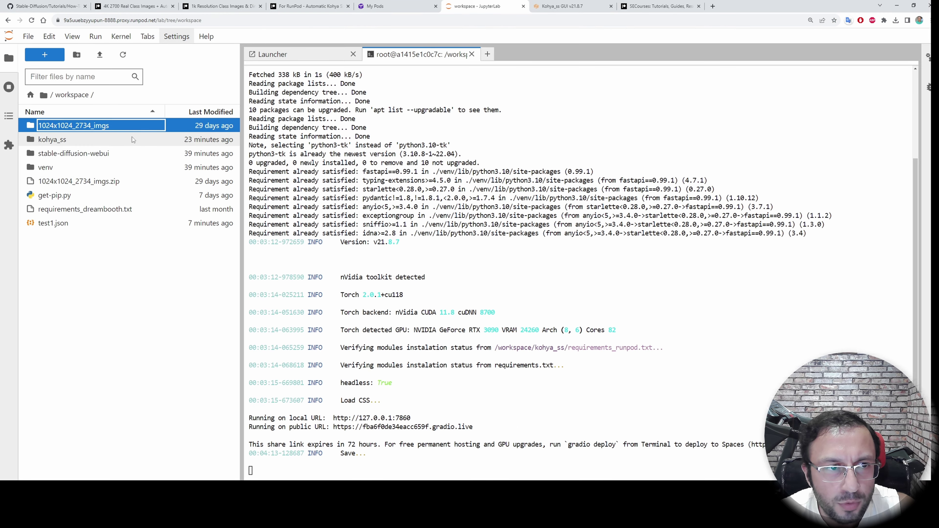
Step: Browse the workspace's 1024x1024_2734_imgs folder and preview several of its images
left_click(132, 125)
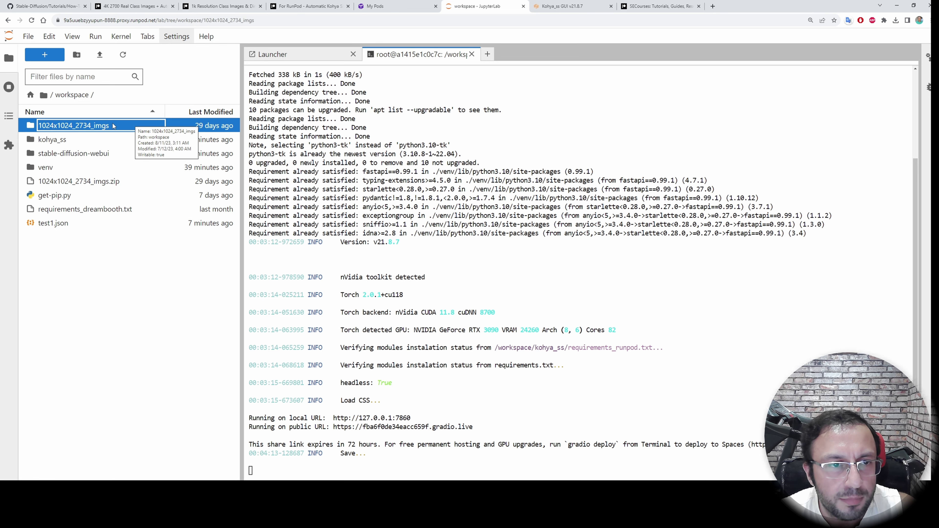
double_click(133, 125)
scroll(114, 286, "down", 10)
scroll(114, 286, "down", 5)
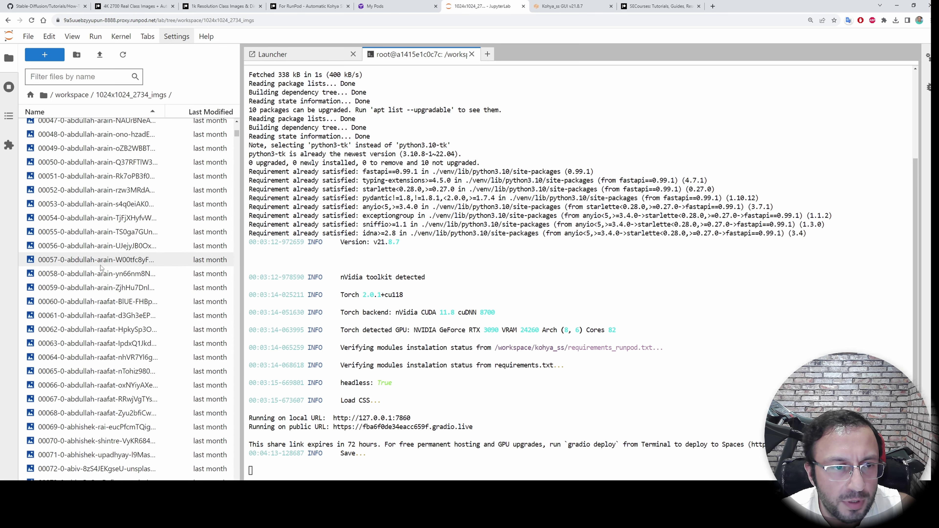
double_click(118, 261)
left_click_drag(238, 137, 230, 179)
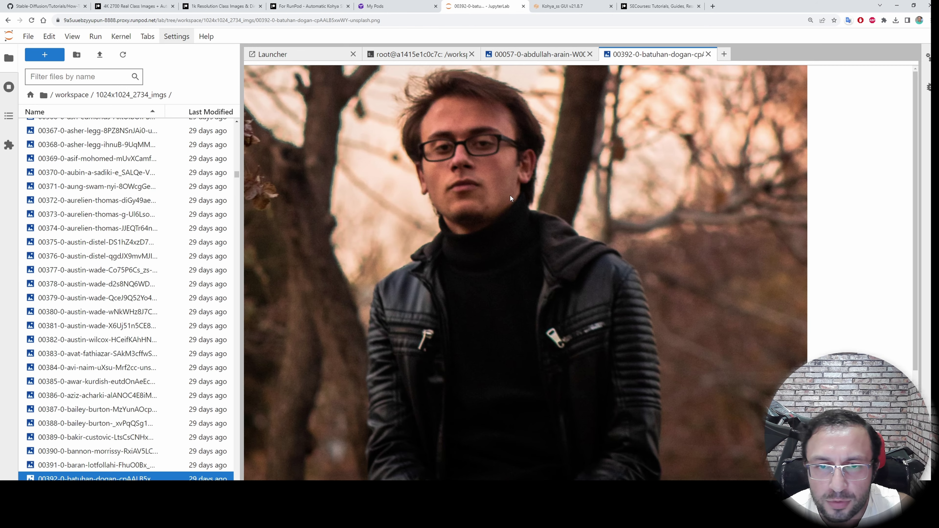
key("Down")
key("Return")
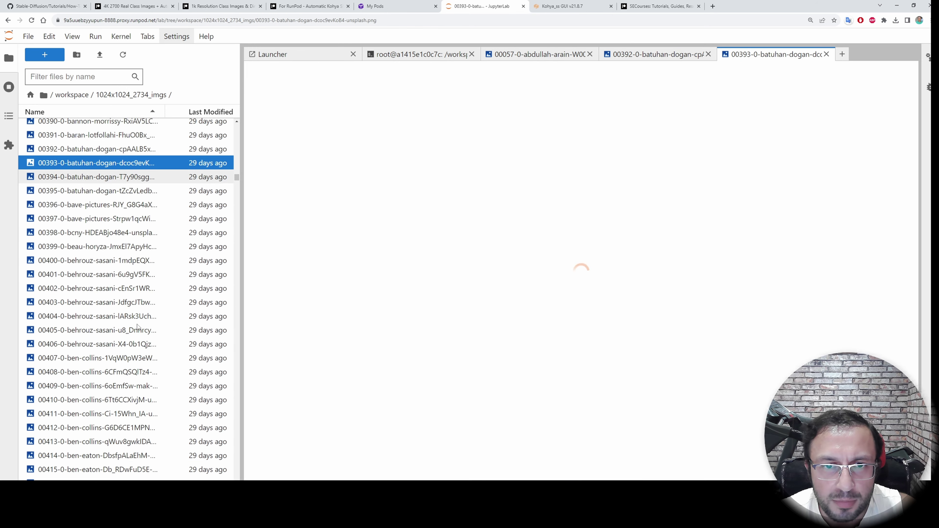
key("Down")
key("Return")
key("ctrl+0")
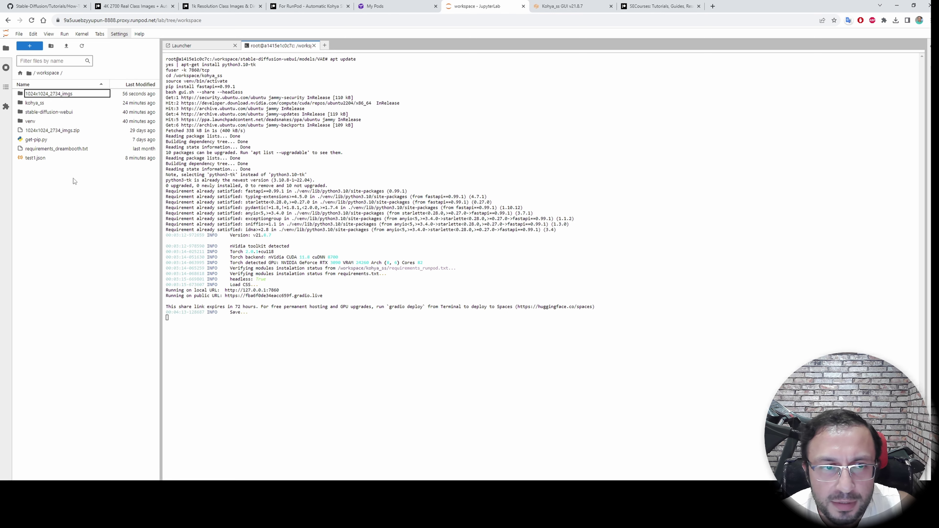
Step: Open the 1 Click RunPodCTL Installer post through the link in the Patreon post's RunPod instructions
left_click(57, 5)
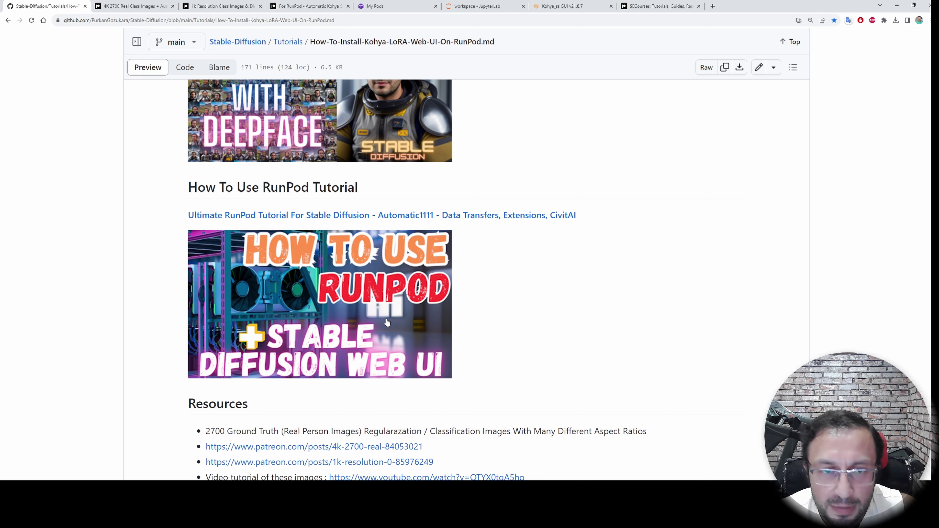
left_click(310, 6)
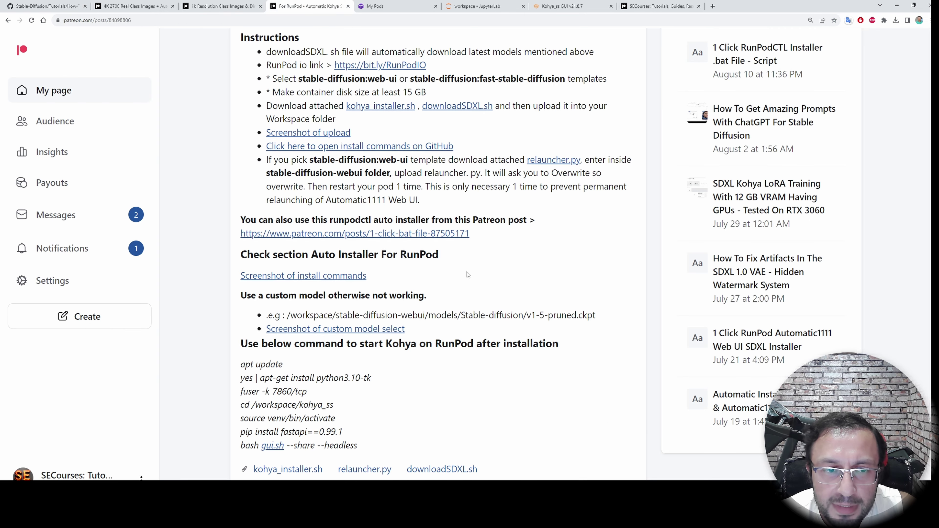
left_click(405, 235)
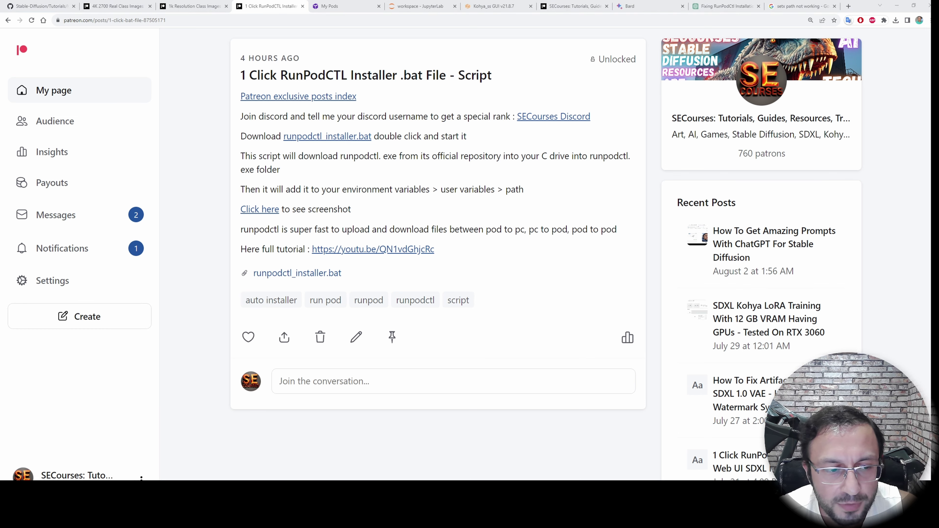
Step: Open a Windows Command Prompt, enlarge its text and run the runpodctl command
key("super")
type("cmd")
key("Return")
scroll(196, 229, "up", 5, "ctrl")
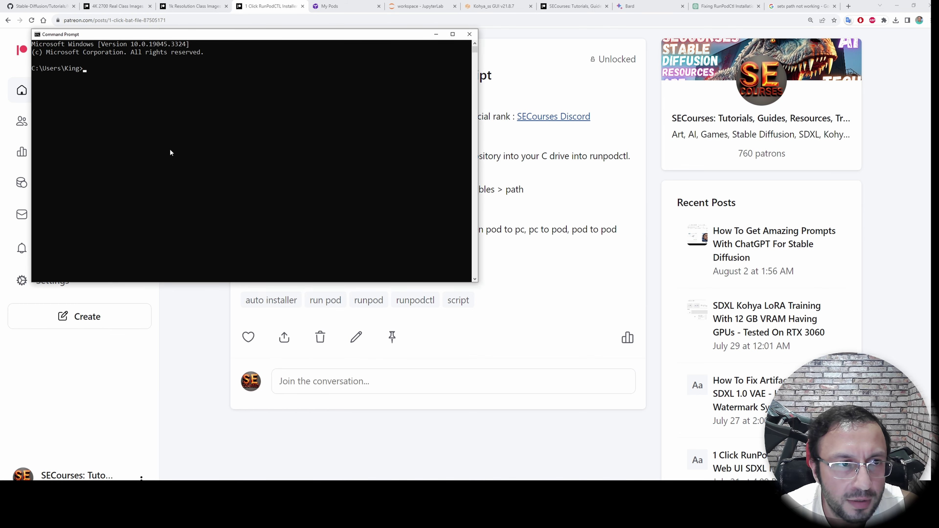
type("runpodct")
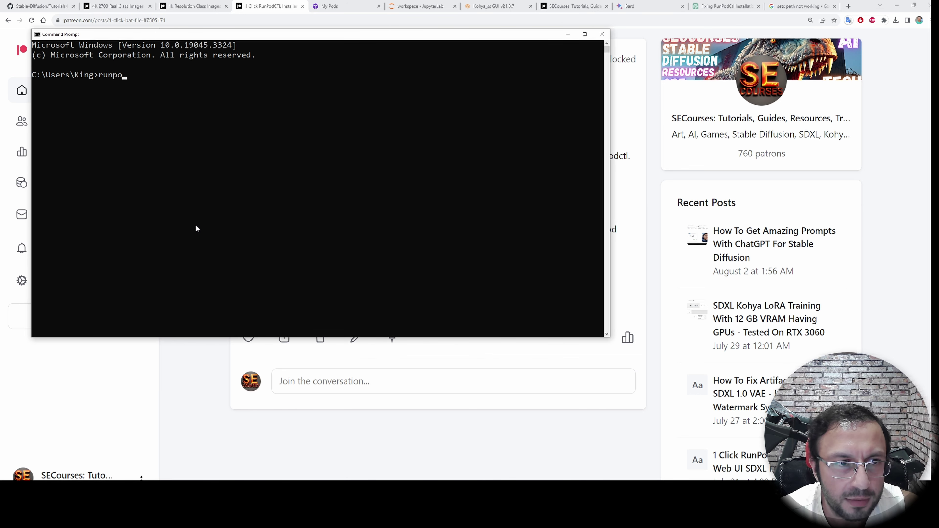
type("l")
scroll(200, 225, "up", 2, "ctrl")
key("Return")
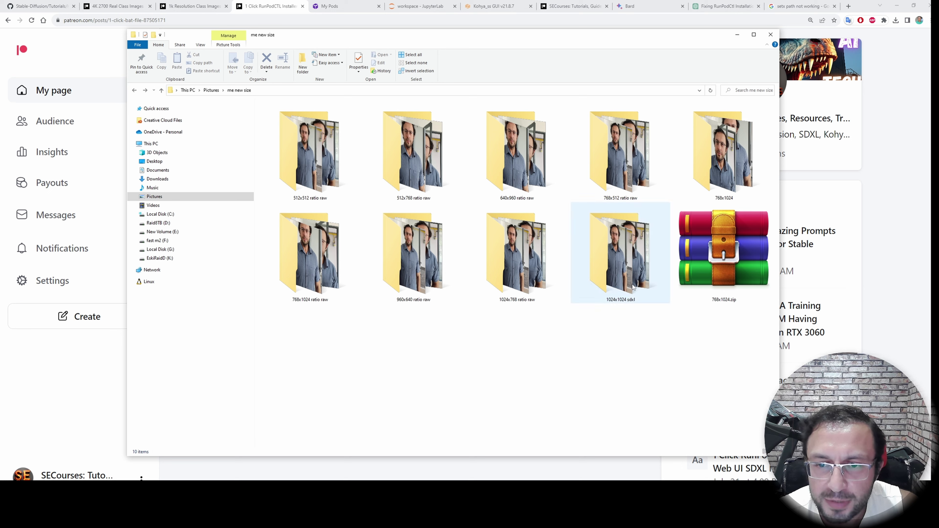
Step: Open the 1024x1024 sdxl folder inside Pictures > me new size in File Explorer to examine its images
double_click(625, 259)
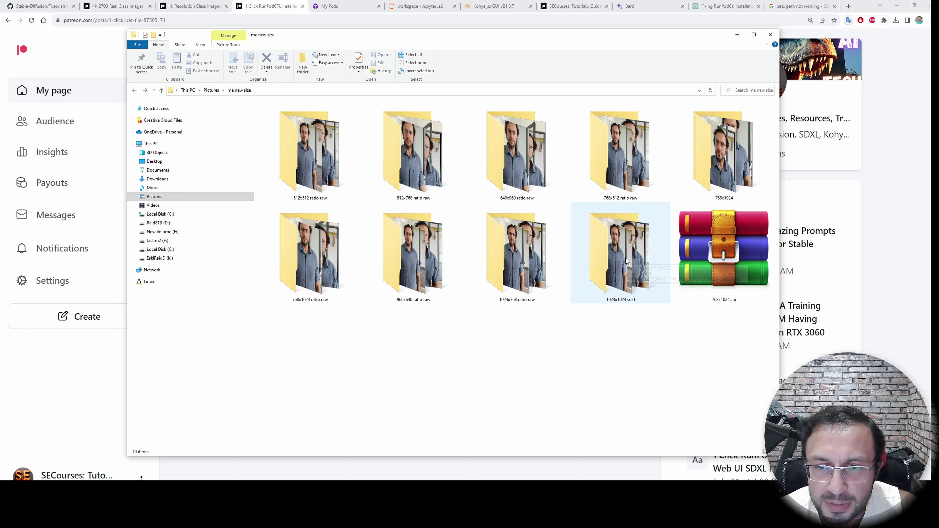
right_click(554, 206)
mouse_move(560, 213)
left_click(662, 255)
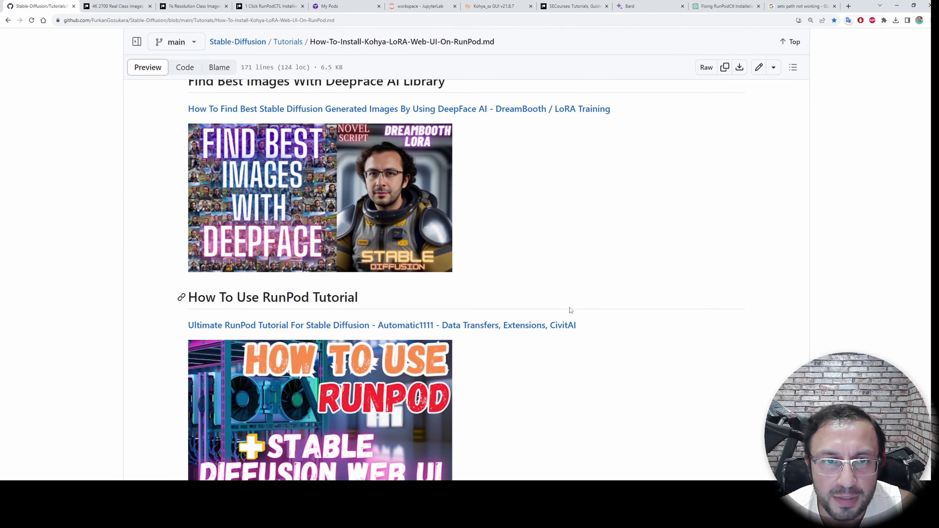
Step: In JupyterLab, create a folder named train in the workspace directory and open it
scroll(572, 310, "up", 10)
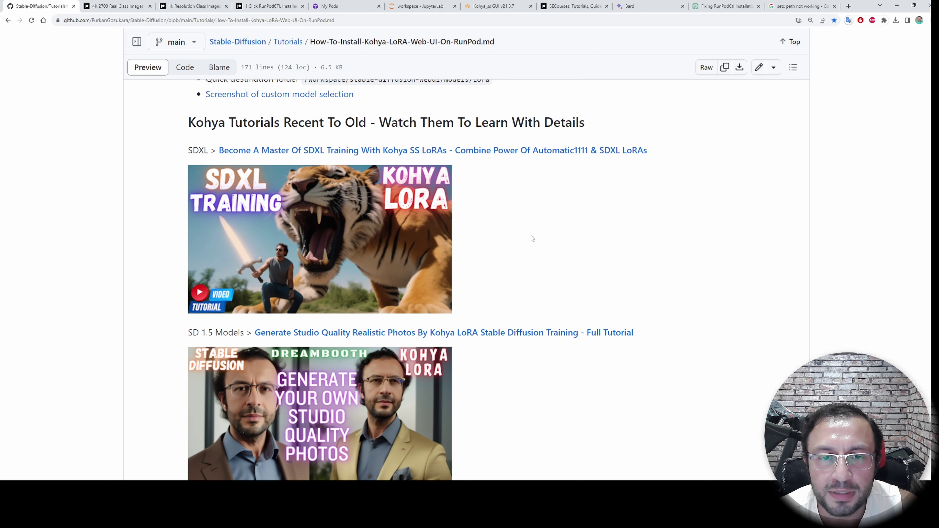
left_click(421, 6)
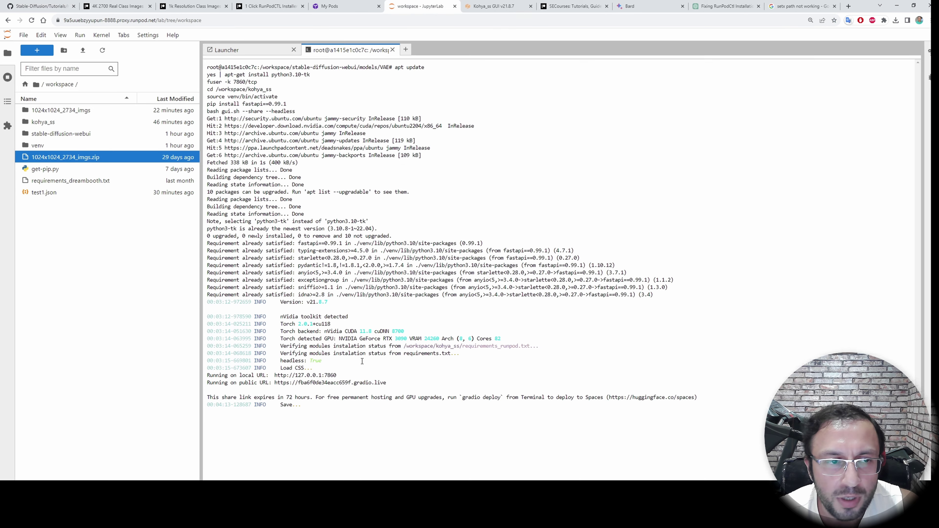
right_click(74, 225)
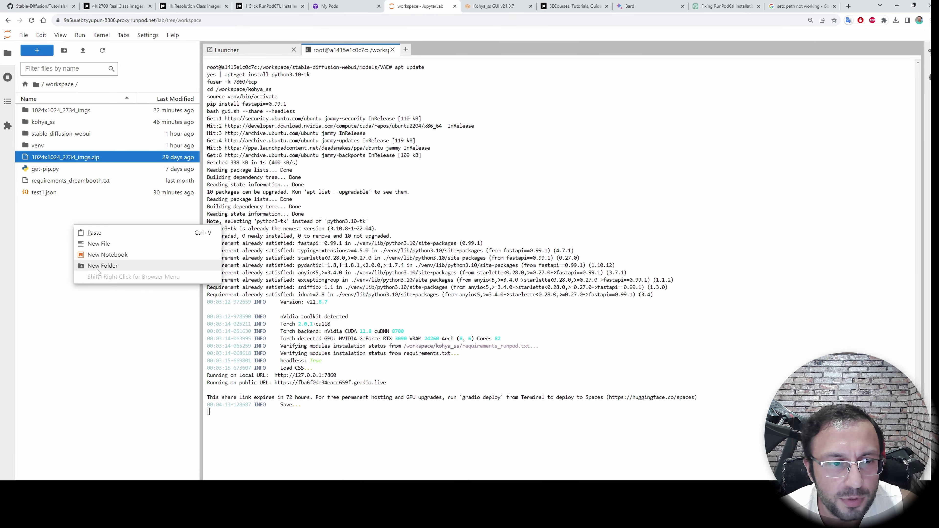
left_click(111, 255)
type("train")
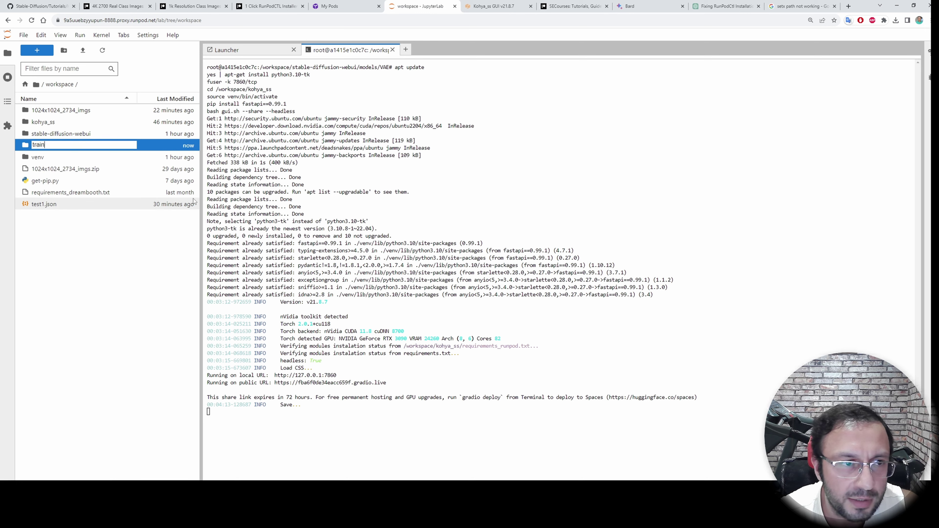
key("Return")
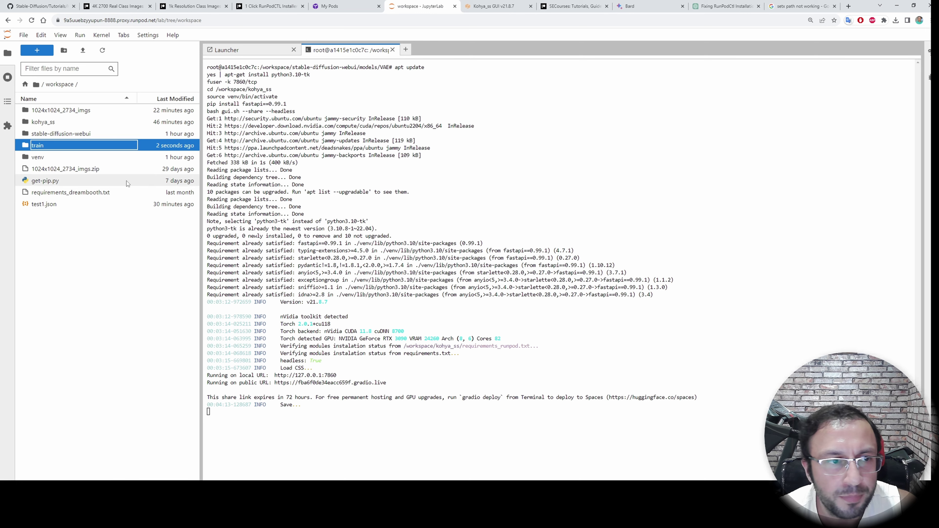
double_click(77, 146)
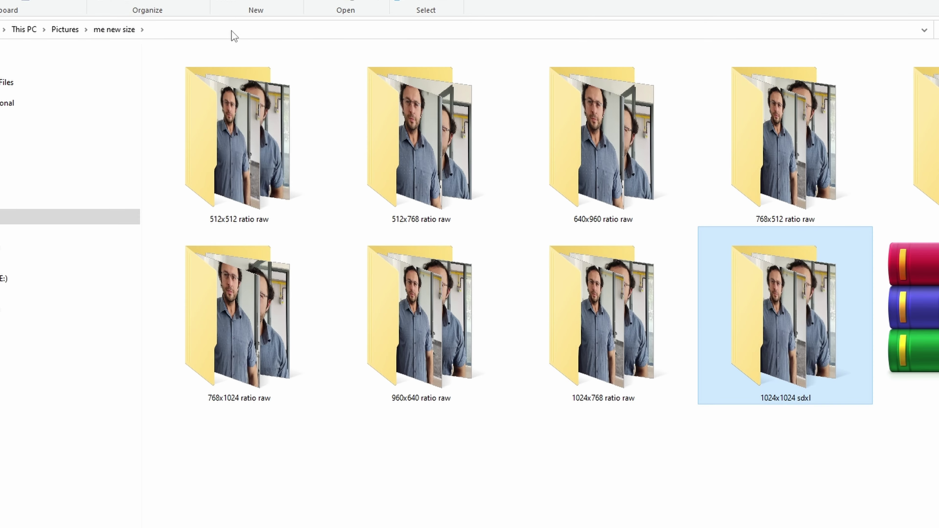
Step: Switch to File Explorer and open a Command Prompt in the Pictures > me new size folder
left_click(232, 29)
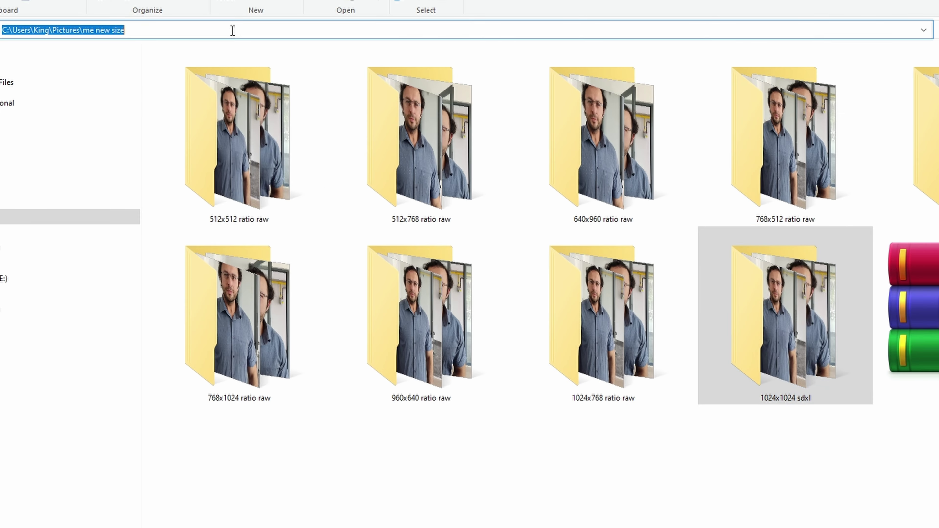
left_click(789, 308)
key("F2")
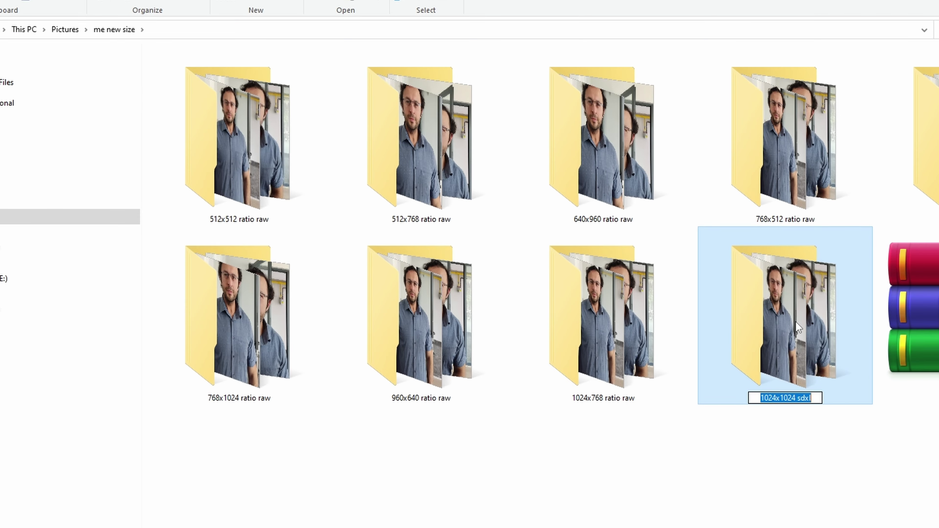
left_click(172, 29)
type("cmd")
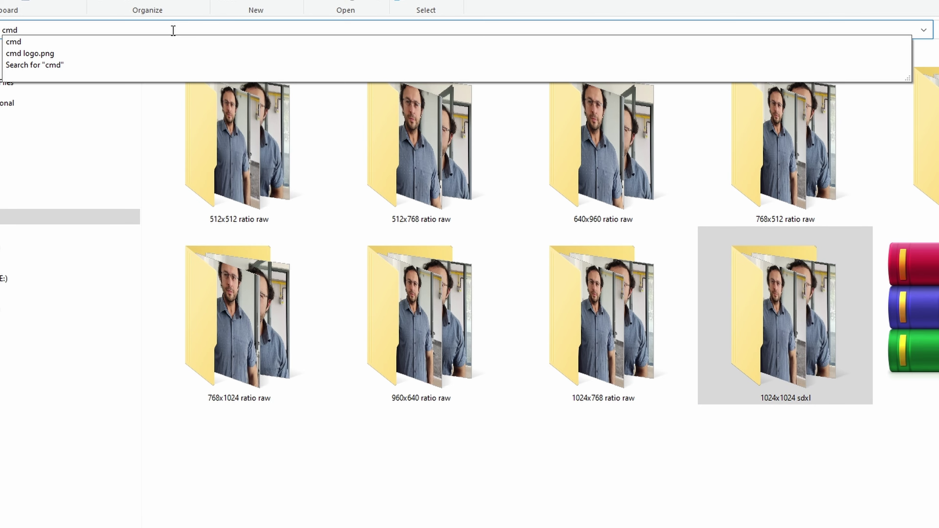
key("Return")
Step: Send the image folder to the pod with the command runpodctl send "1024x1024 sdxl"
type("runp")
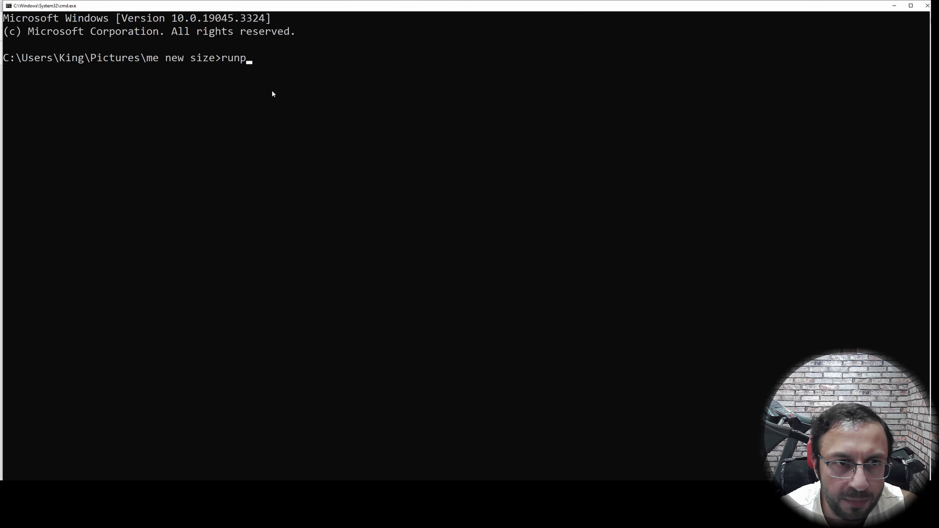
type("odctl send")
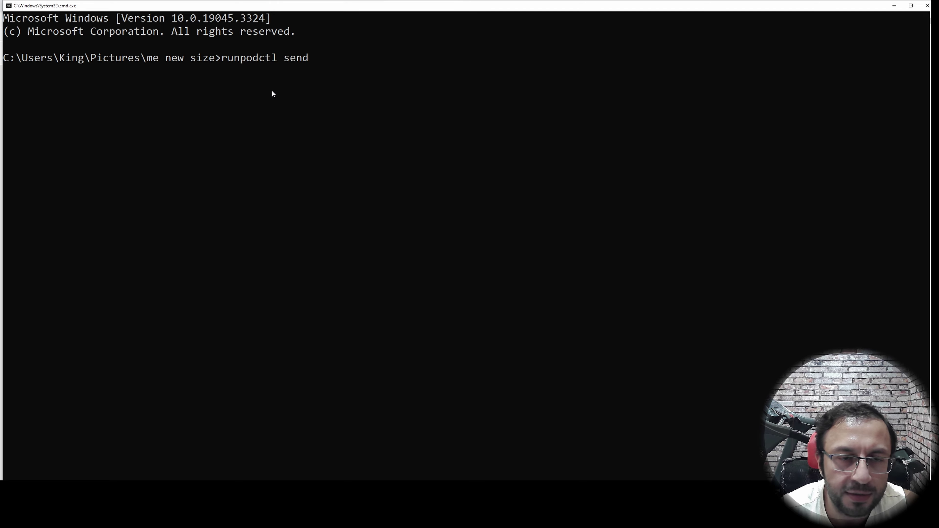
type(" \"1024x1024 sdxl")
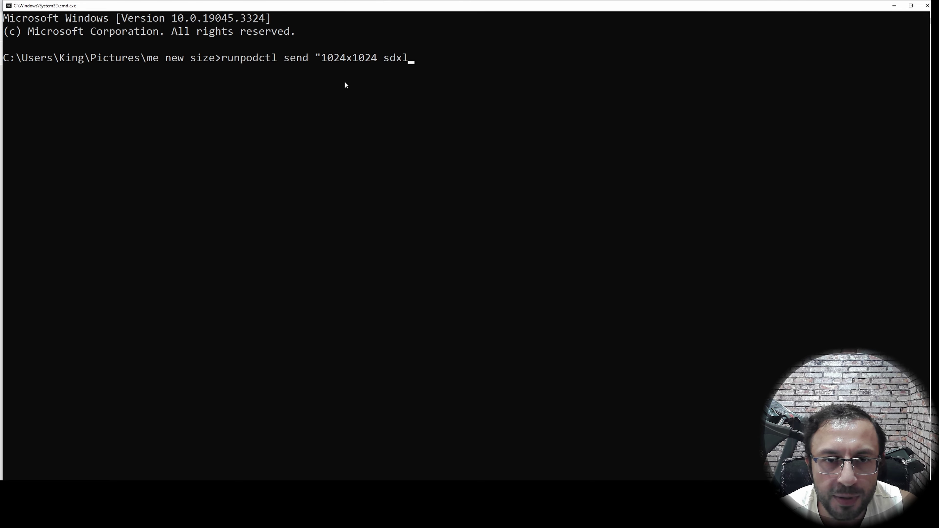
type("\"")
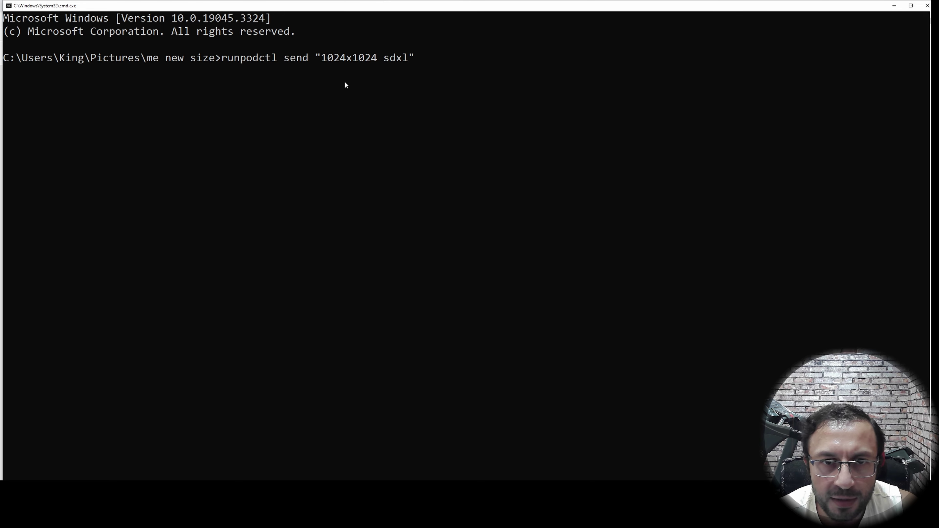
key("Return")
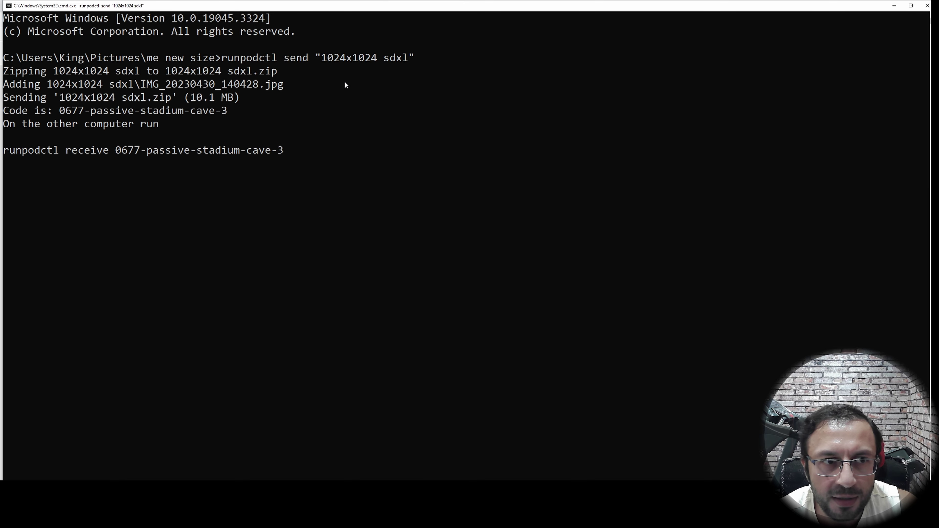
Step: Copy the runpodctl receive command with its one-time transfer code and run it in a new JupyterLab terminal inside the train folder
left_click_drag(288, 150, 3, 150)
key("ctrl+c")
key("alt+Tab")
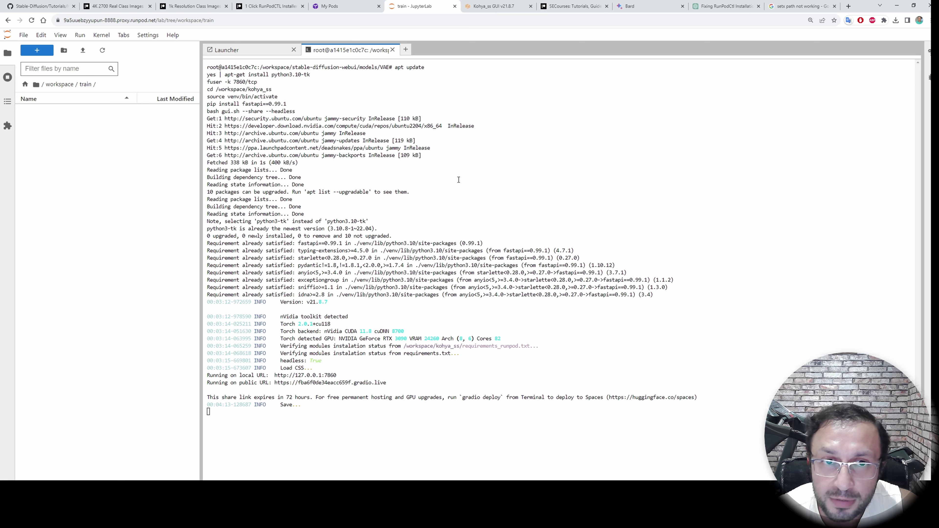
left_click(36, 51)
left_click(300, 321)
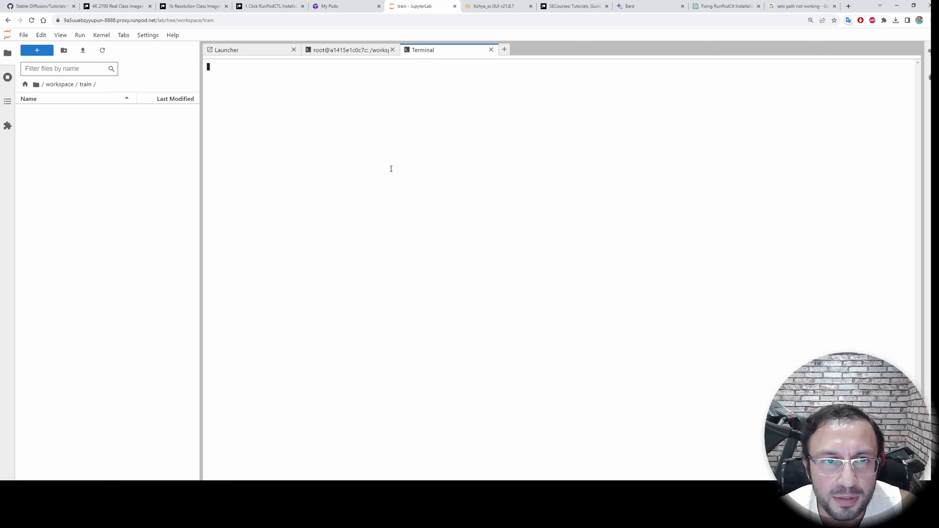
key("ctrl+v")
key("Return")
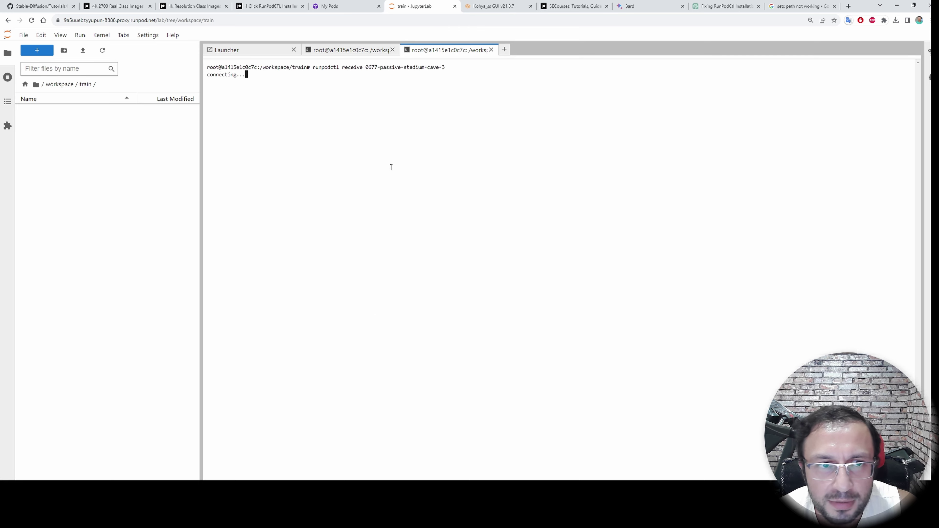
right_click(110, 190)
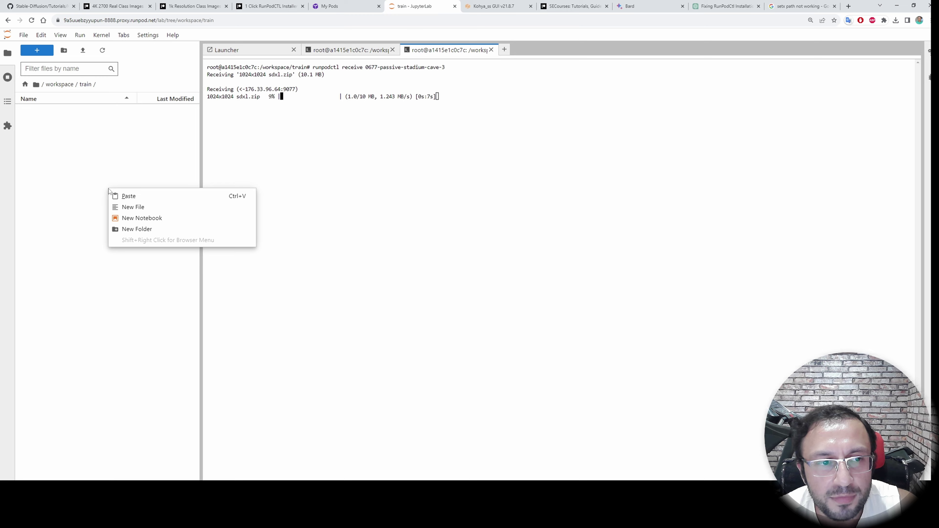
left_click(107, 168)
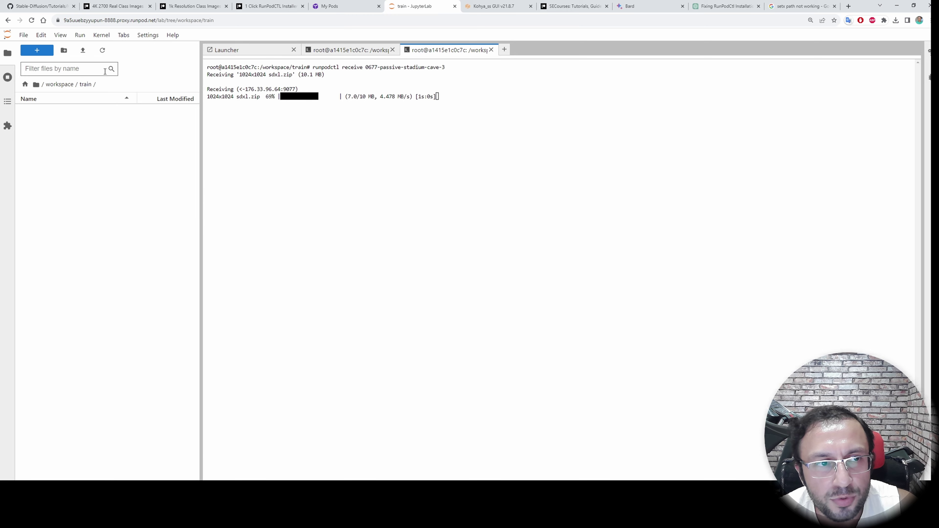
left_click(83, 51)
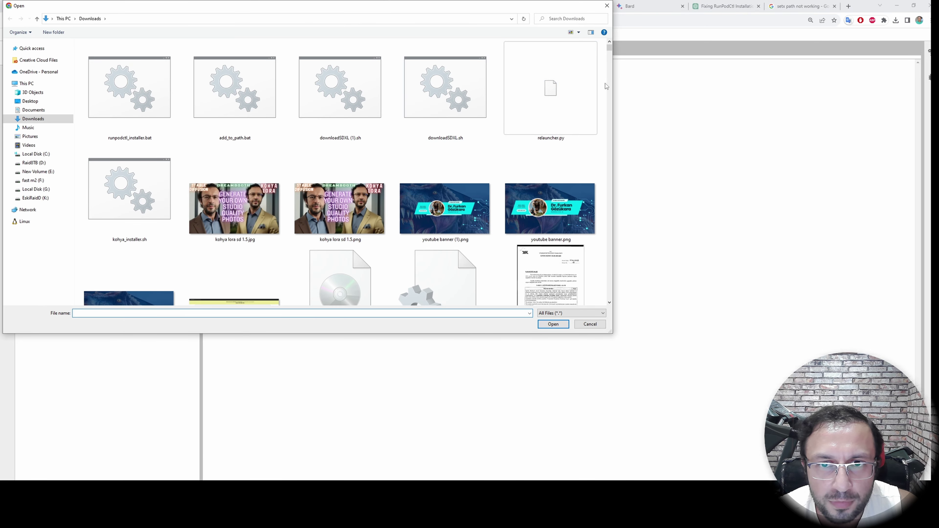
left_click_drag(606, 79, 192, 200)
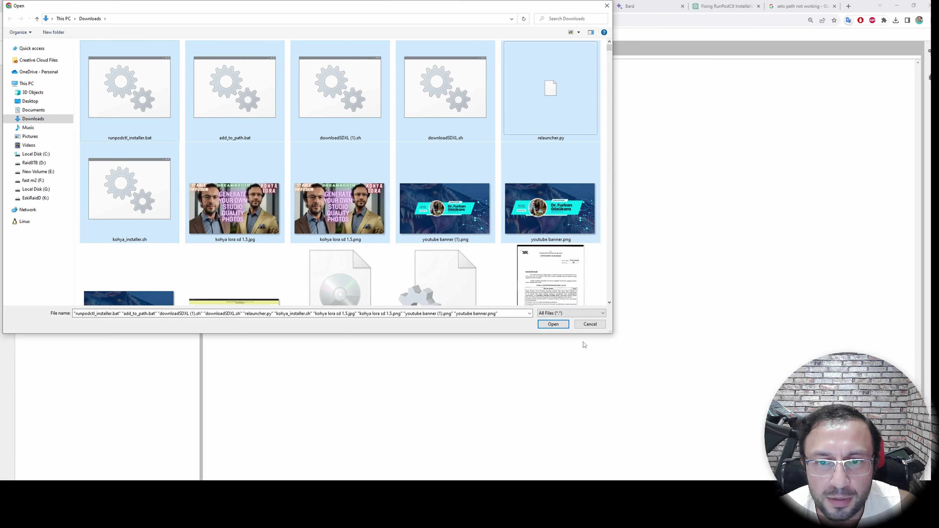
left_click(596, 325)
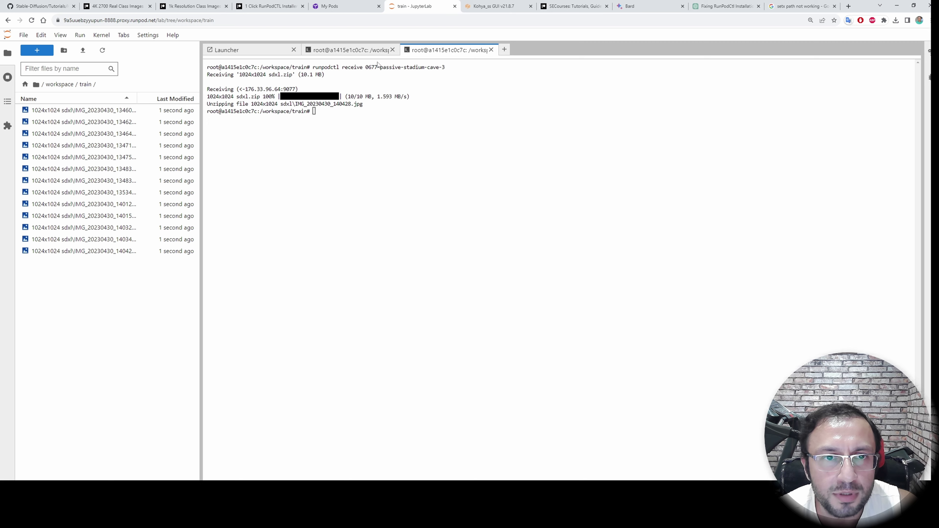
Step: Switch to the Kohya_ss GUI and set the LoRA source model's Model Quick Pick to custom
left_click(336, 55)
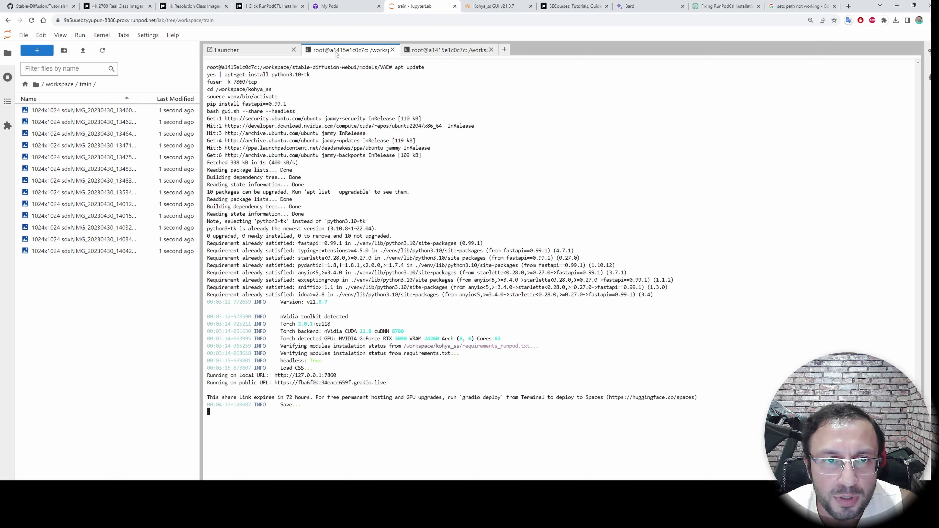
left_click(504, 5)
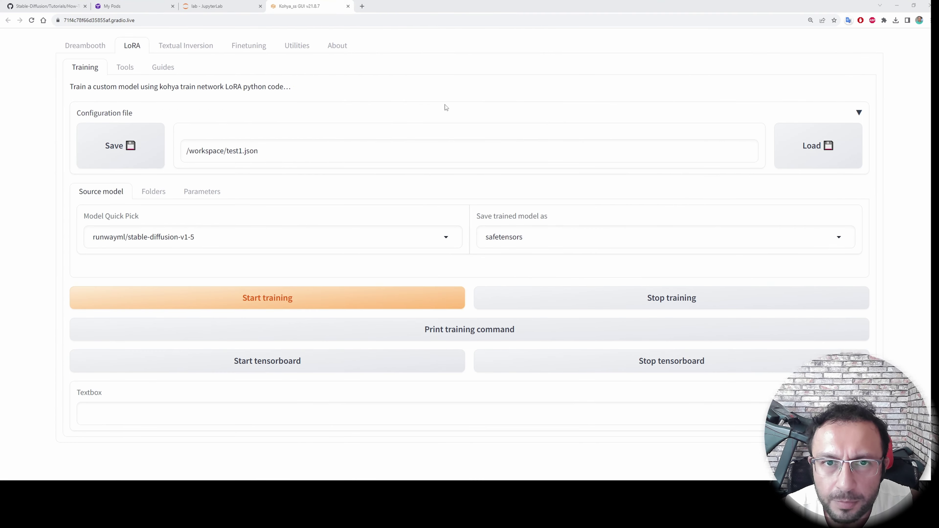
left_click(21, 4)
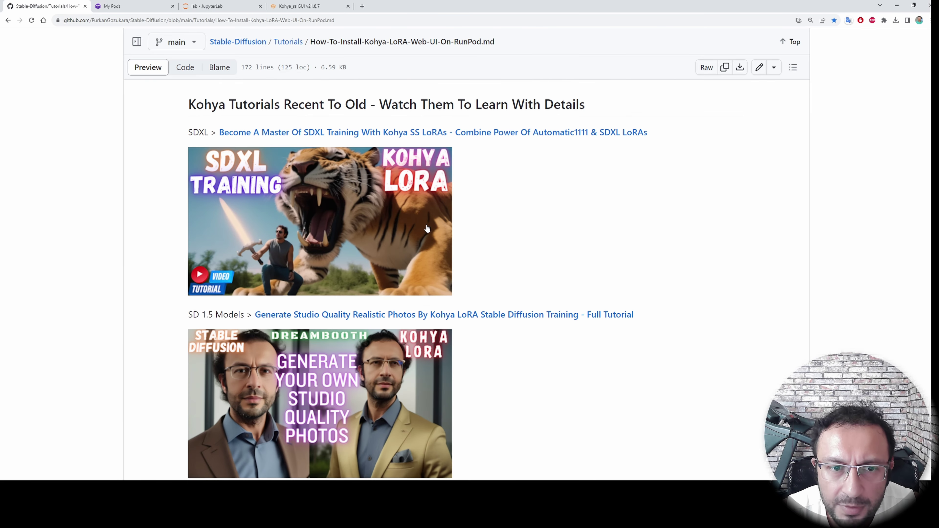
left_click(307, 5)
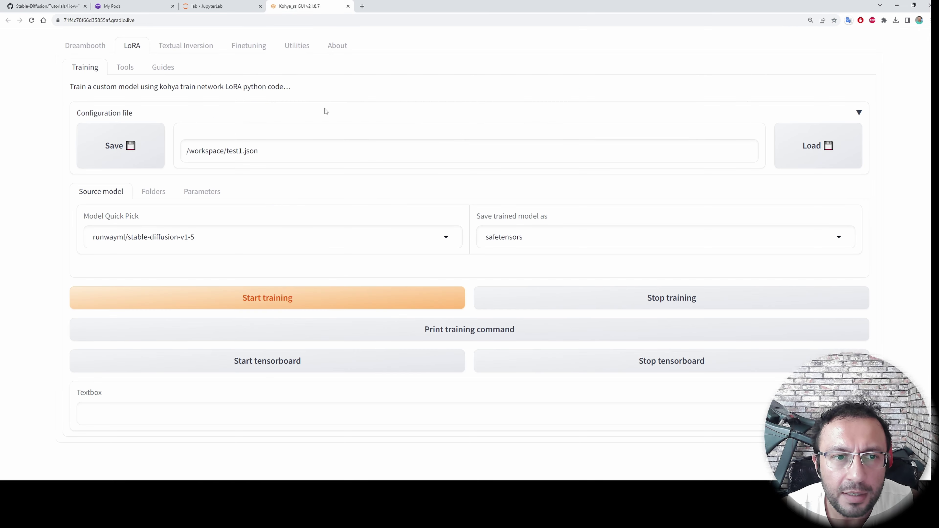
left_click(232, 234)
left_click(145, 258)
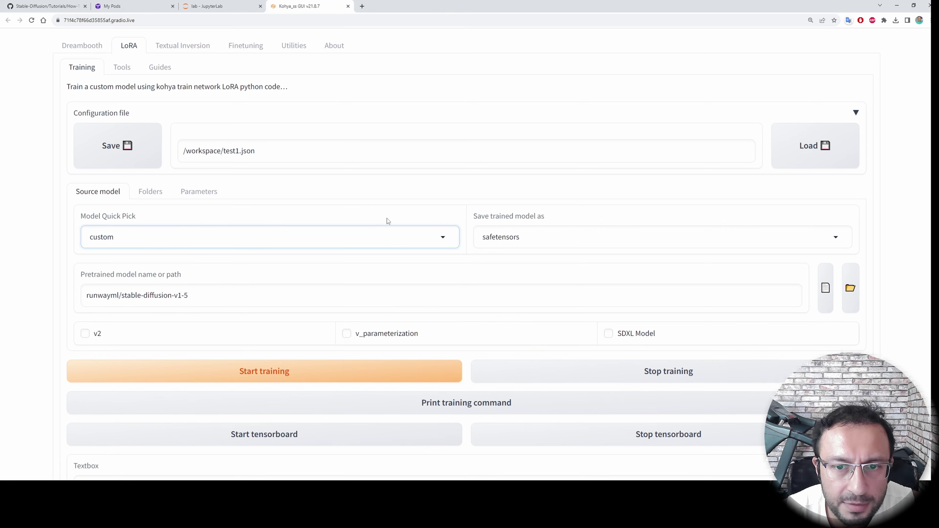
Step: In JupyterLab, copy the path of sd_xl_base_1.0.safetensors from stable-diffusion-webui/models/Stable-diffusion
left_click(207, 6)
double_click(70, 230)
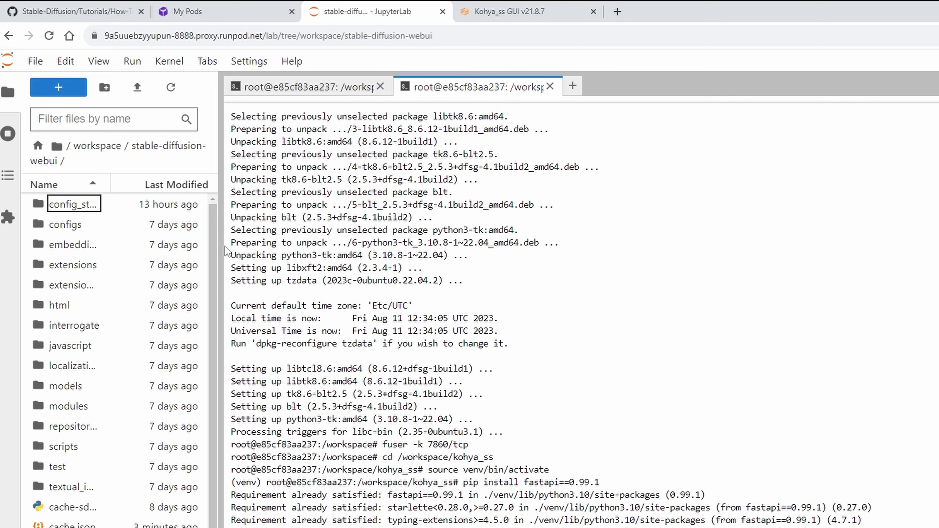
left_click_drag(227, 251, 327, 252)
left_click(105, 371)
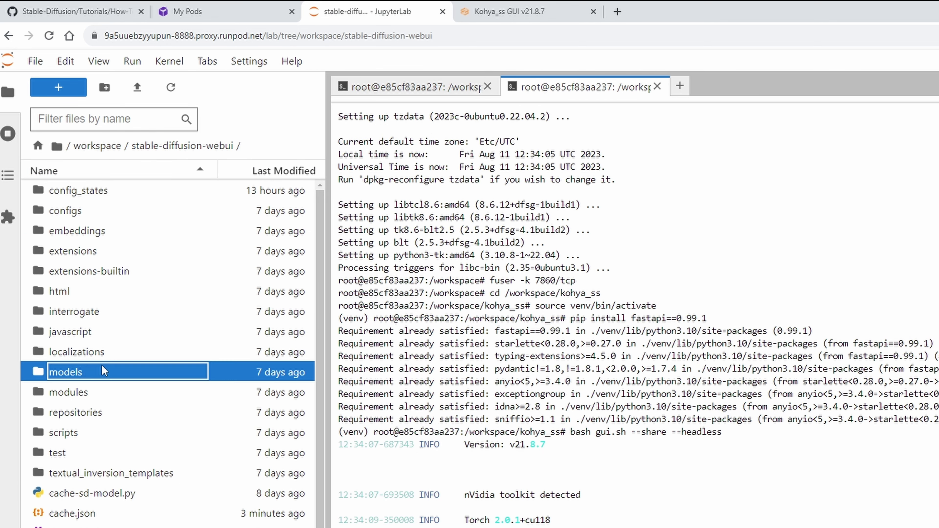
double_click(104, 371)
double_click(112, 412)
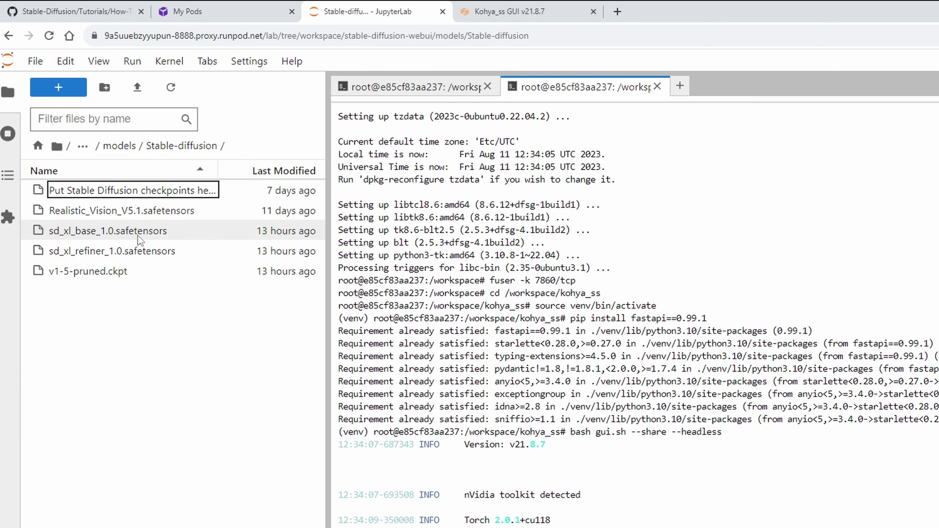
right_click(111, 230)
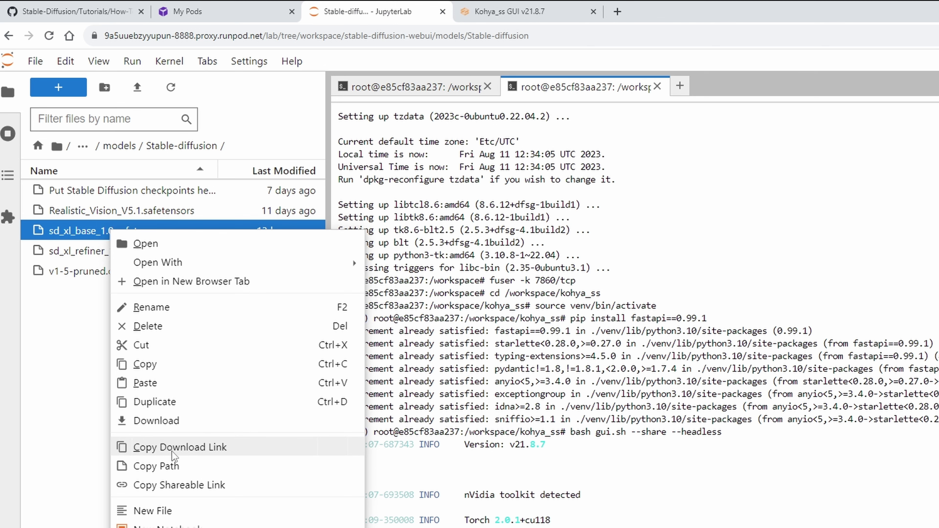
left_click(174, 465)
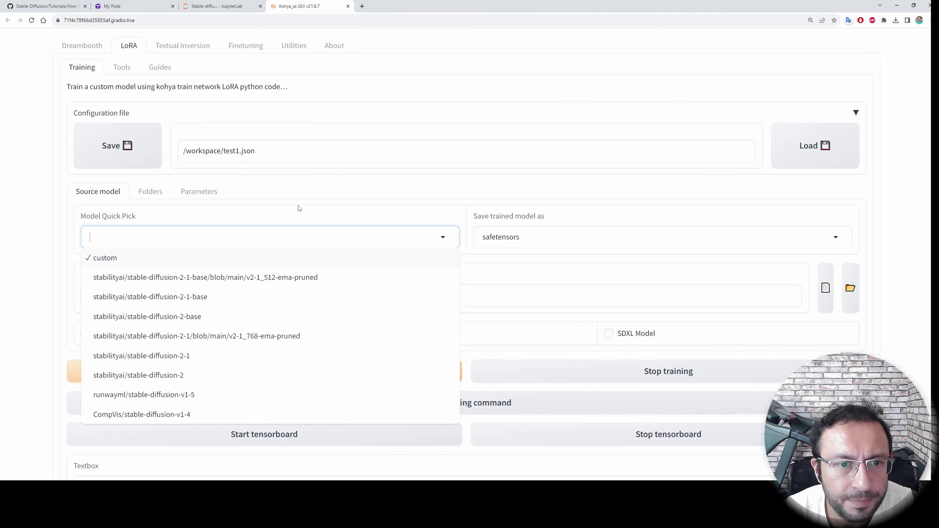
Step: Set Kohya's pretrained model path to /workspace/stable-diffusion-webui/models/Stable-diffusion/sd_xl_base_1.0.safetensors, including the leading slash
left_click(86, 295)
key("ctrl+v")
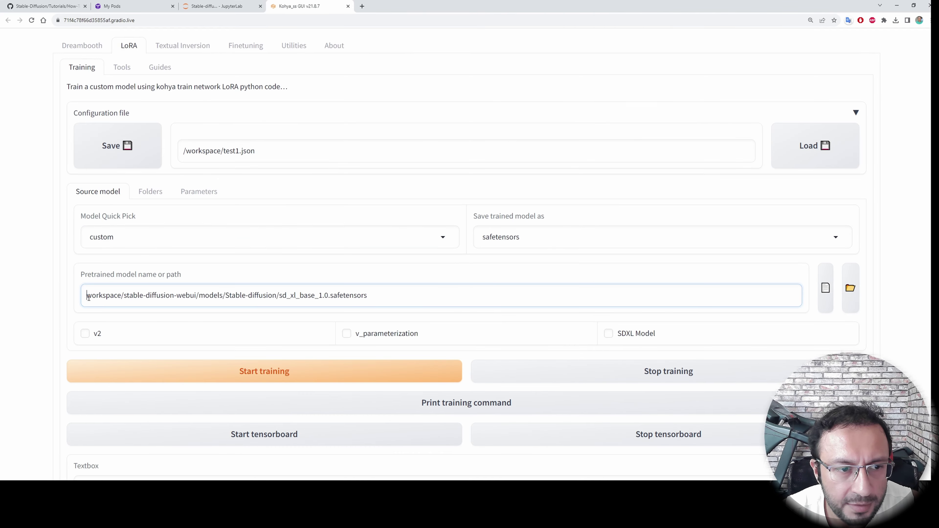
type("/")
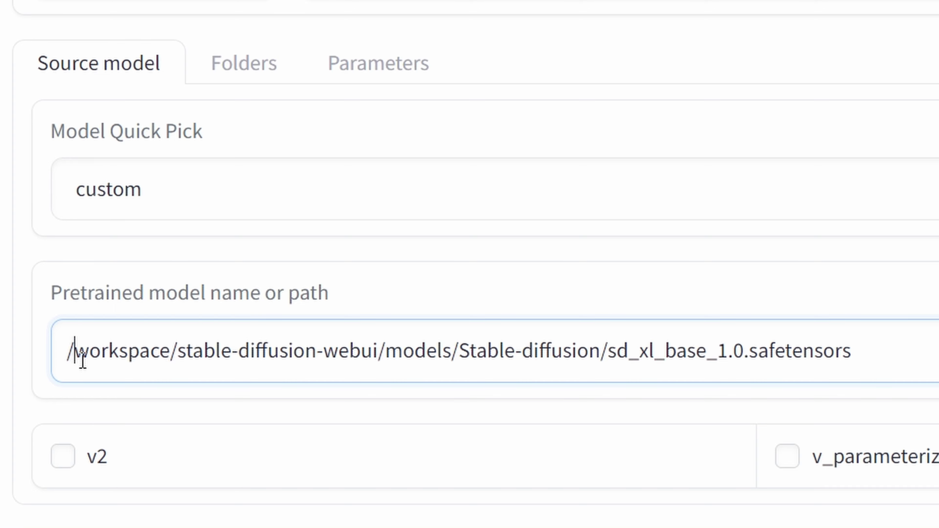
left_click_drag(69, 361, 75, 363)
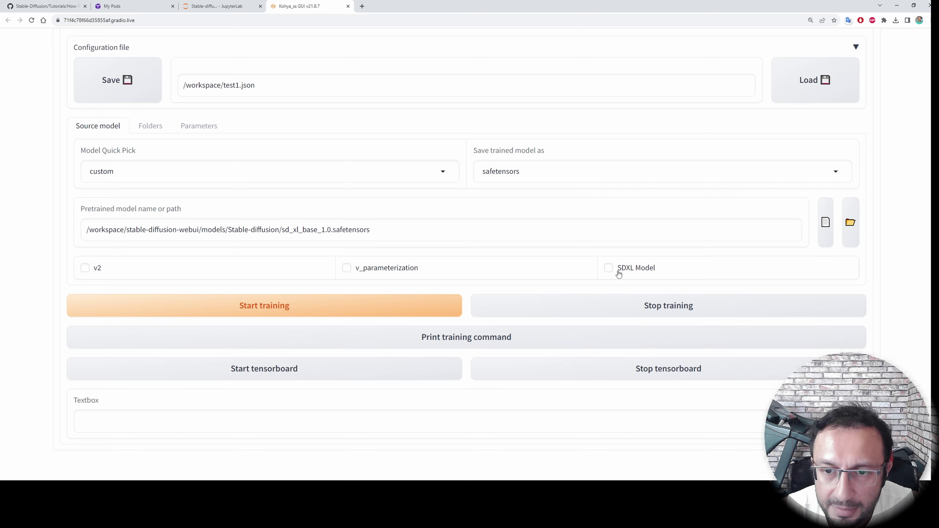
Step: Mark the custom pretrained source model as an SDXL model
left_click(608, 267)
scroll(551, 276, "up", 2)
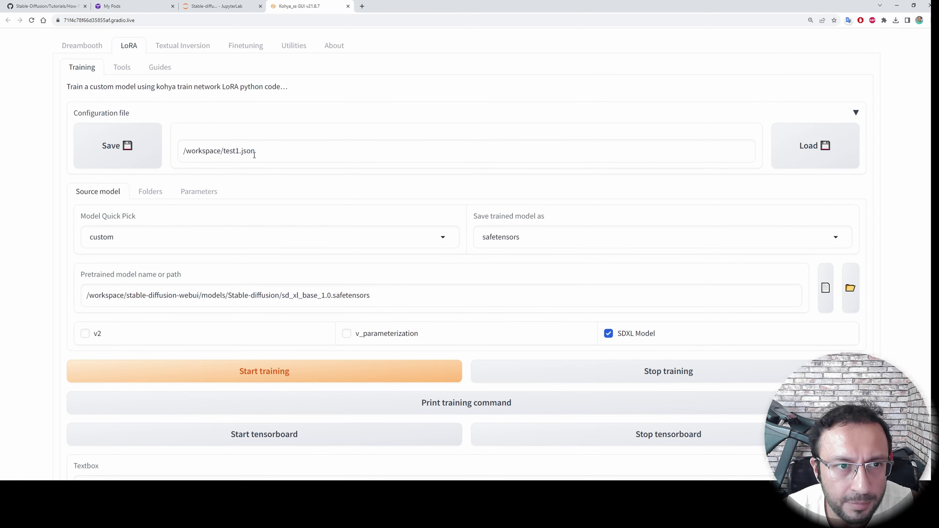
Step: In the deprecated Dreambooth/LoRA folder preparation tool, set the instance prompt to ohwx and the class prompt to man
left_click(130, 71)
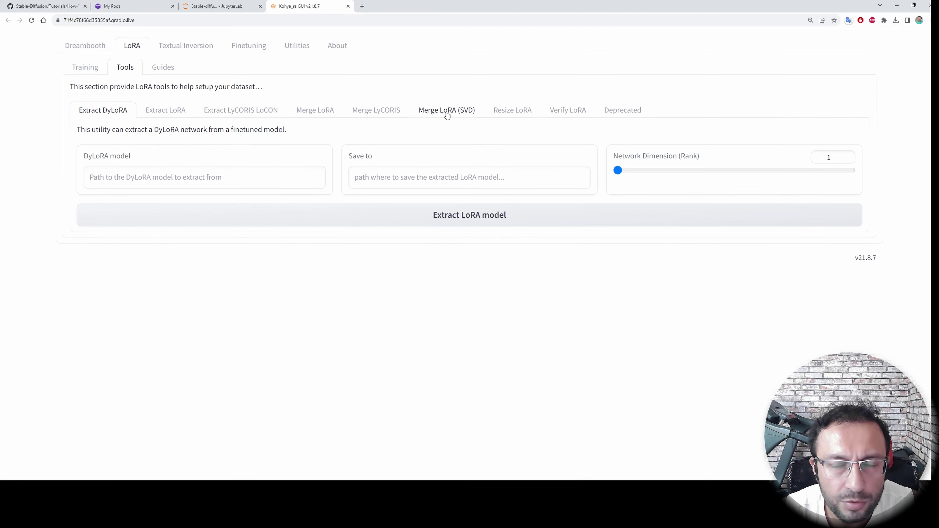
left_click(623, 115)
left_click(135, 189)
type("o")
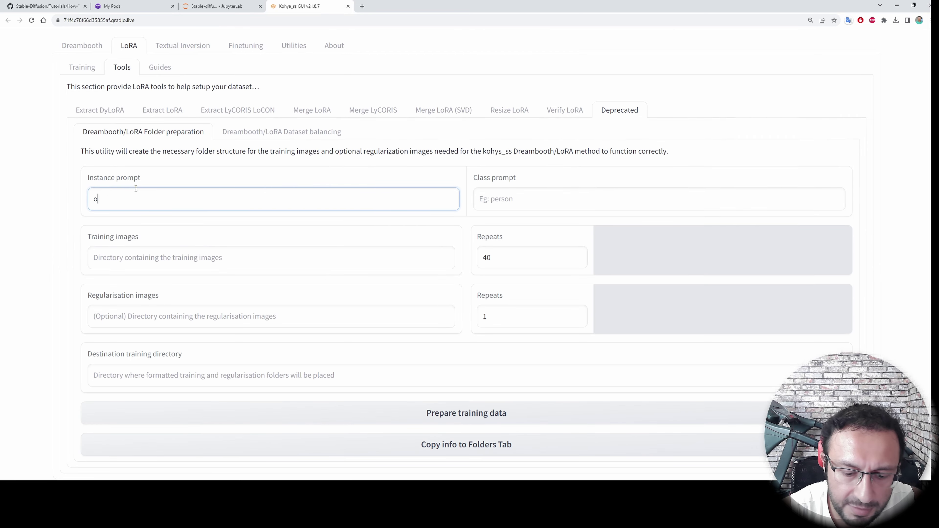
type("hwx")
key("Tab")
type("man")
Step: In JupyterLab, go back up to the workspace folder and copy the path of the train folder
key("ctrl+shift+Tab")
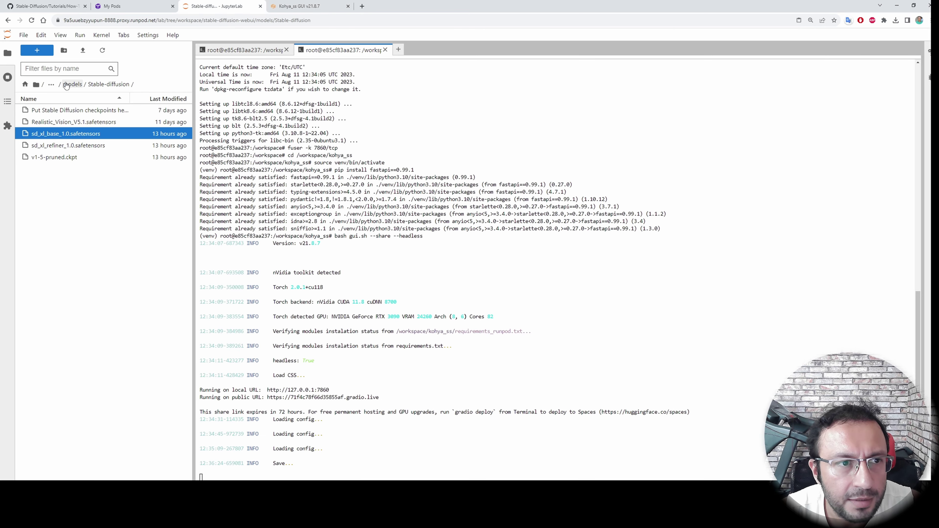
left_click(72, 86)
left_click(68, 86)
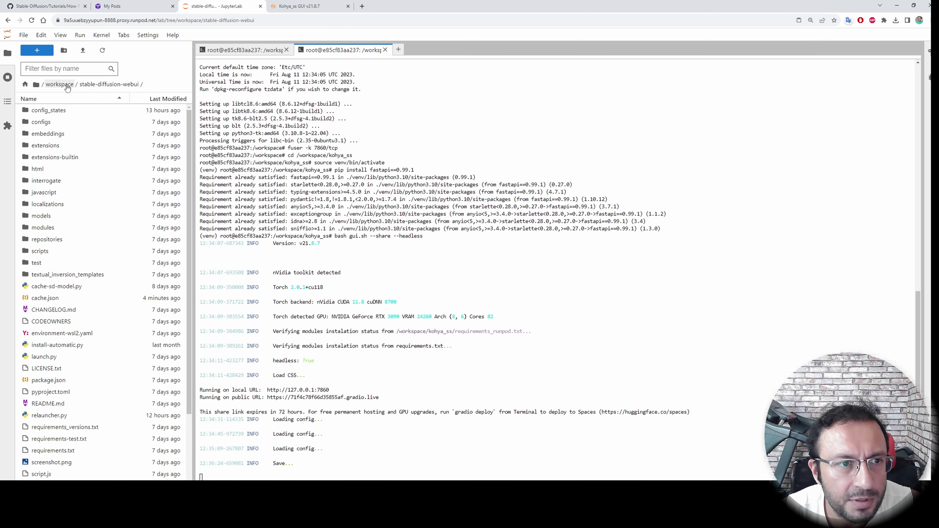
left_click(60, 85)
right_click(36, 146)
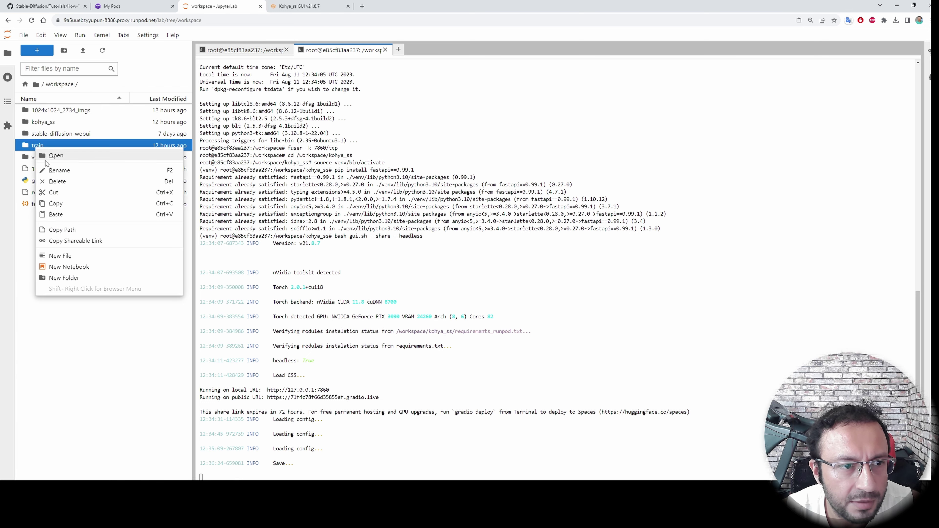
left_click(62, 229)
Step: In the Kohya_ss GUI, set the training images directory to /workspace/train with 25 repeats
left_click(300, 6)
left_click(104, 255)
key("ctrl+v")
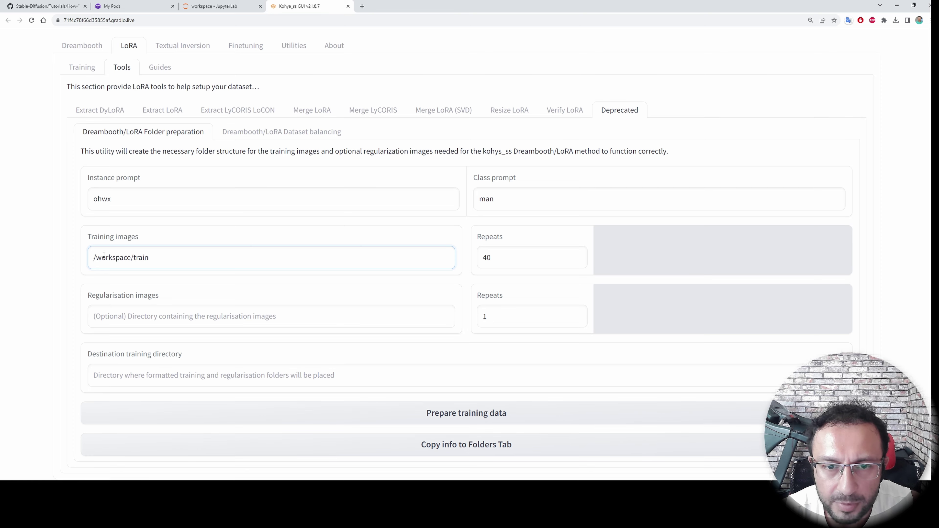
key("Tab")
type("25")
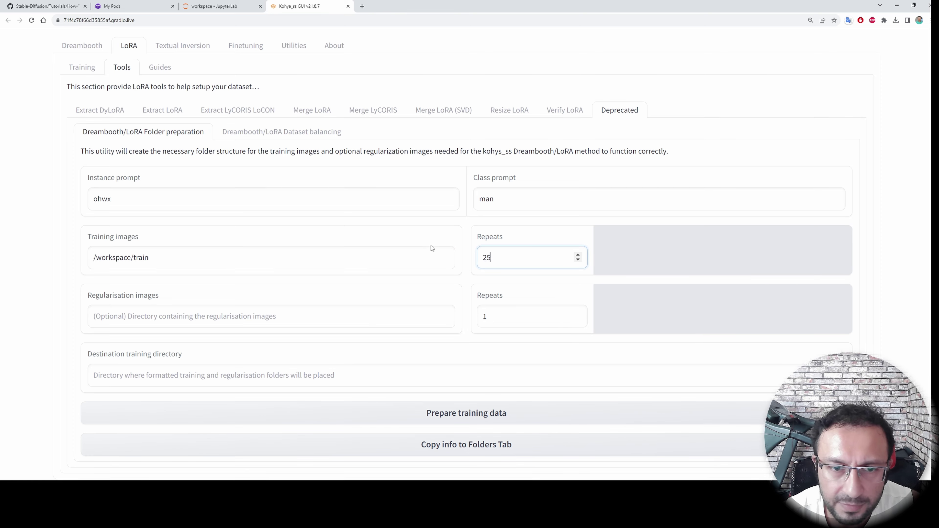
Step: Copy the 1024x1024_2734_imgs folder's path from JupyterLab and set Kohya's regularisation images directory to /workspace/1024x1024_2734_imgs, including the leading slash
left_click(214, 6)
right_click(82, 110)
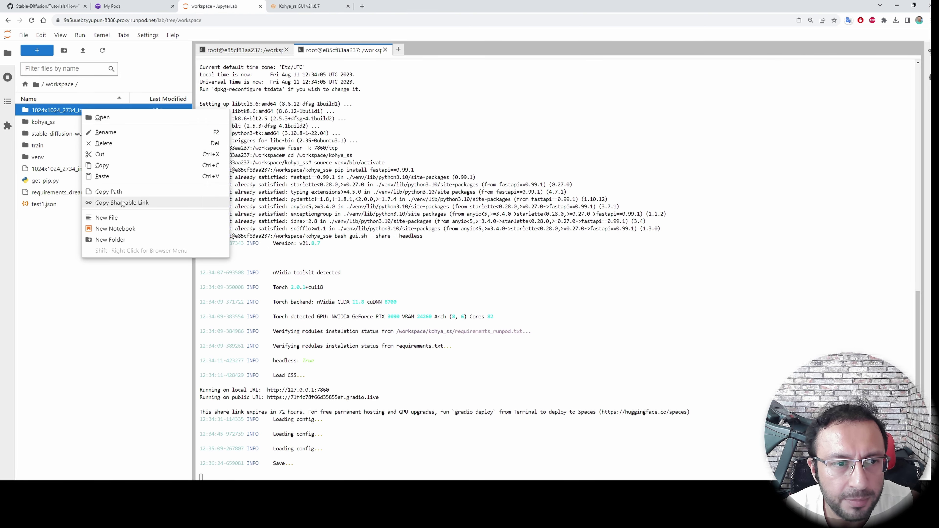
left_click(115, 194)
left_click(322, 4)
left_click(178, 309)
key("ctrl+v")
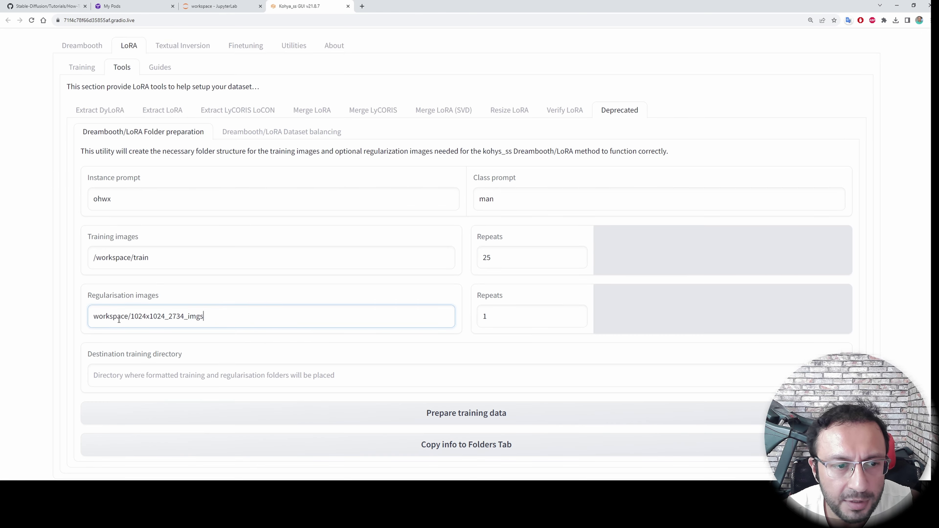
left_click(94, 315)
type("/")
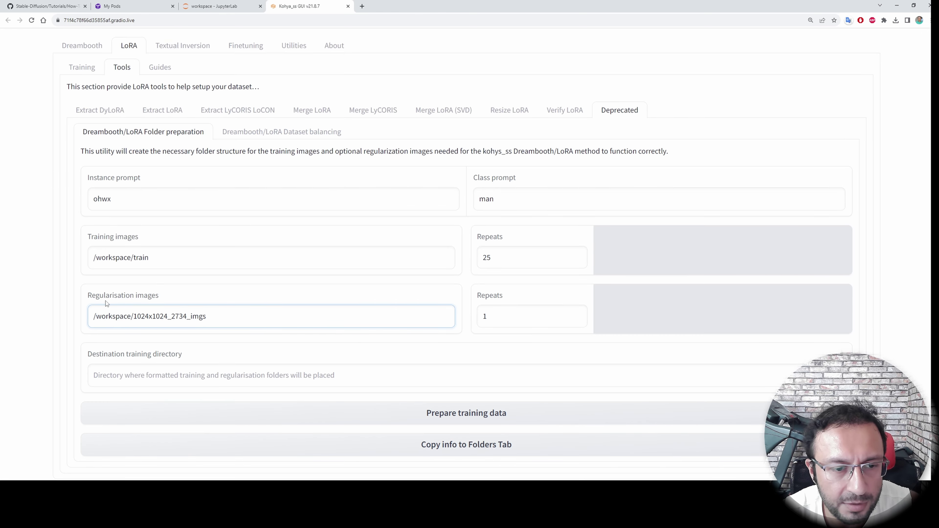
Step: In JupyterLab, copy the path of the Lora folder inside stable-diffusion-webui/models
key("Tab")
key("Tab")
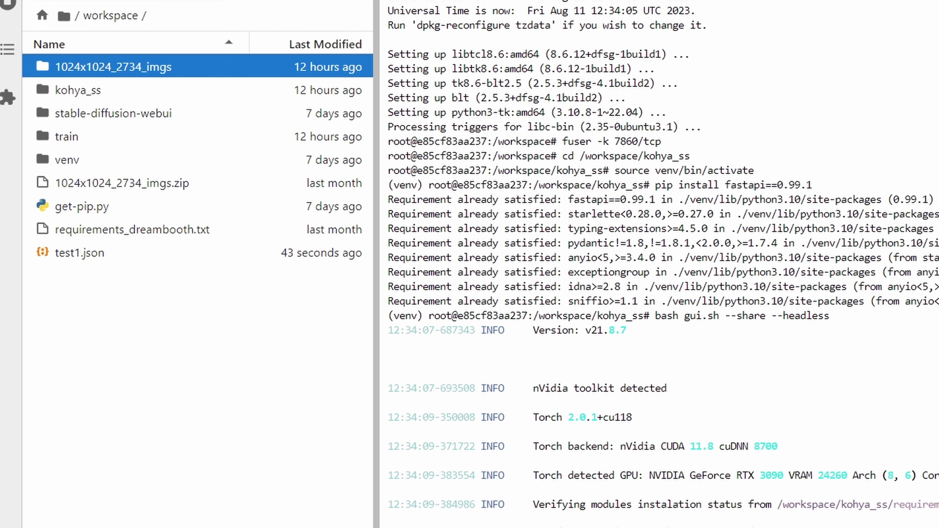
double_click(120, 113)
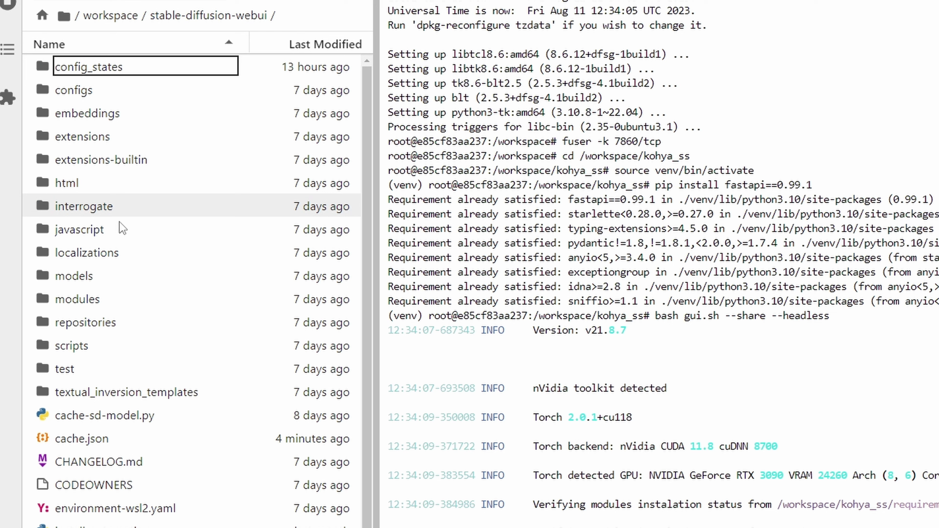
left_click(106, 284)
double_click(107, 285)
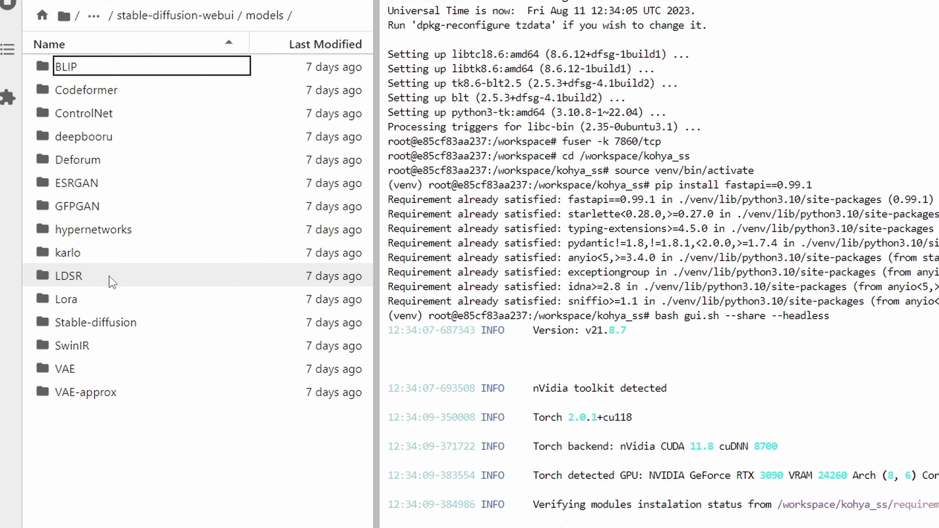
right_click(87, 299)
left_click(127, 459)
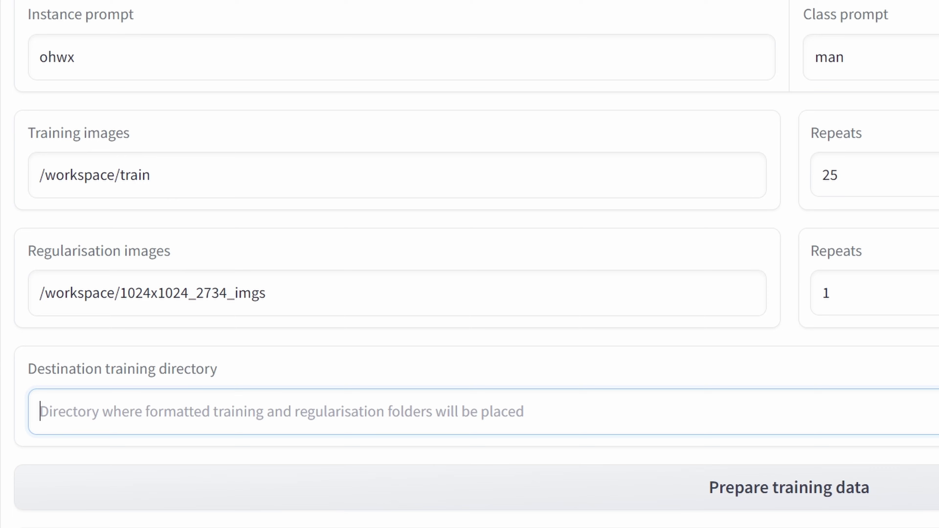
Step: Set Kohya's destination training directory to /workspace/stable-diffusion-webui/models/Lora, including the leading slash
left_click(168, 392)
key("ctrl+v")
left_click(45, 414)
type("/")
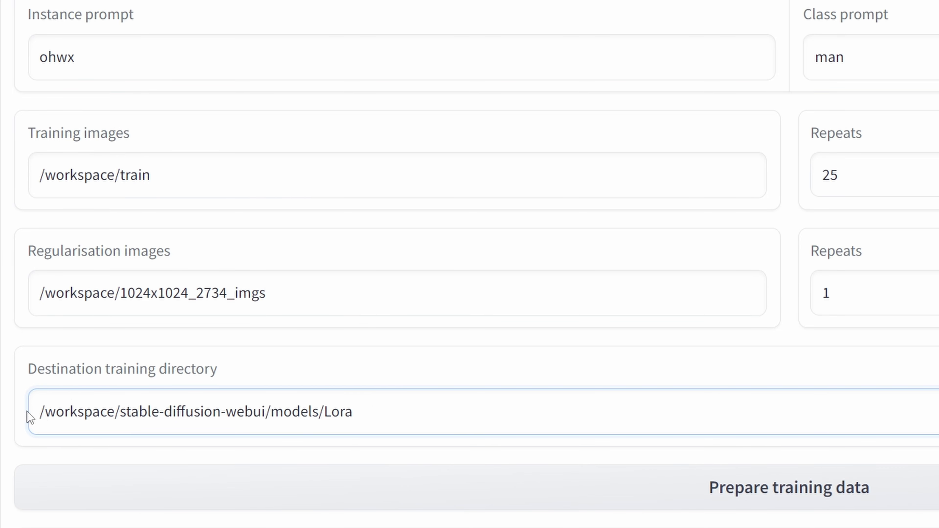
left_click(416, 419)
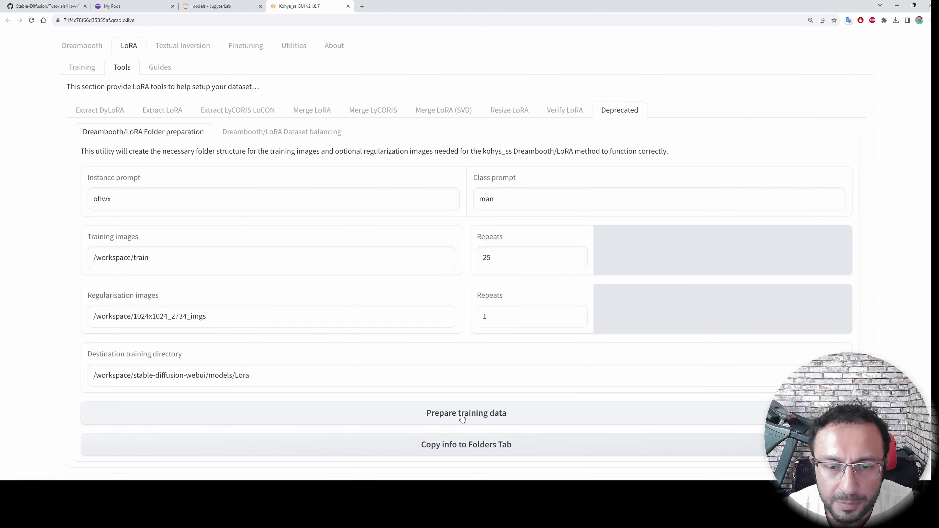
Step: Prepare the training data and copy the resulting folder info to the training folder settings
left_click(462, 418)
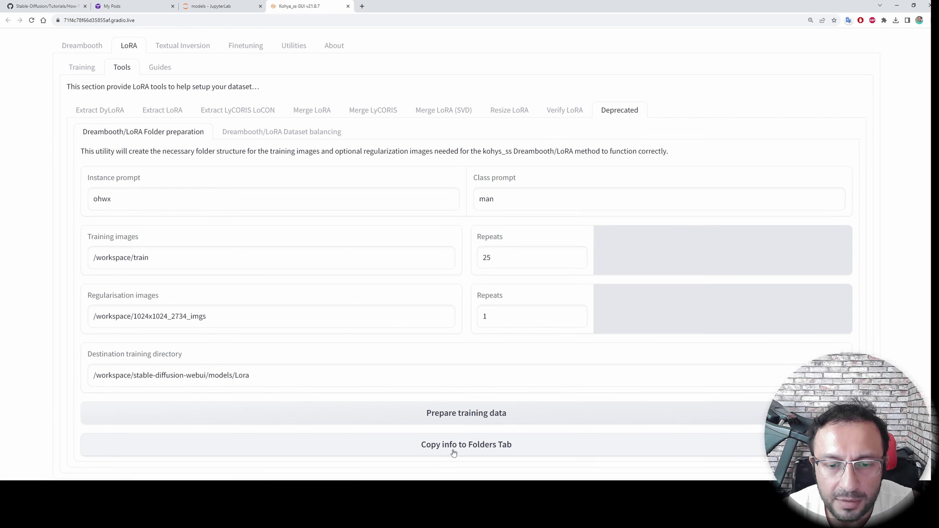
left_click(460, 450)
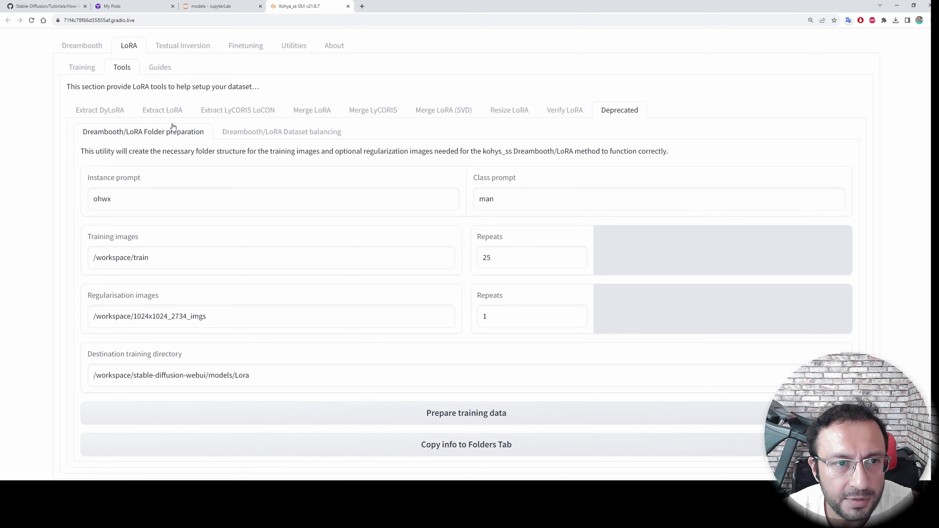
Step: In the LoRA training folder settings, set the model output name to runpod_kohya
left_click(79, 64)
left_click(150, 191)
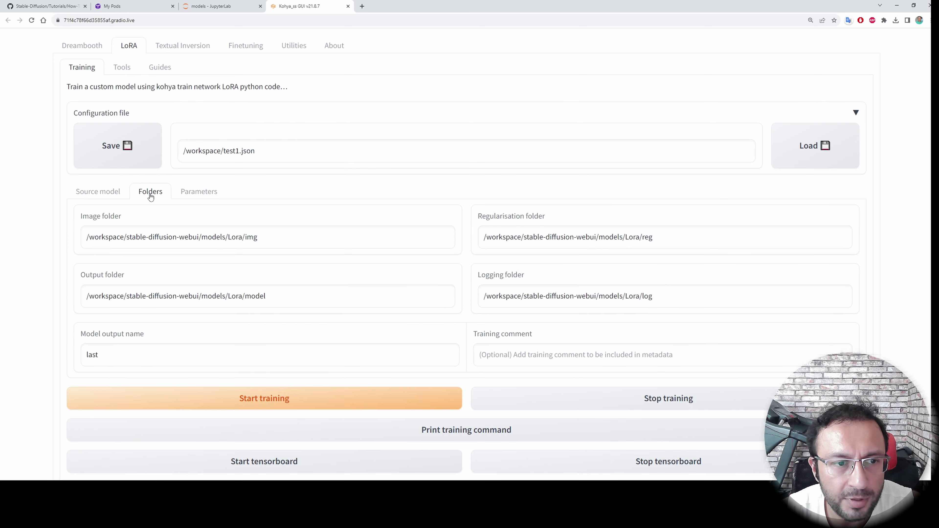
scroll(228, 258, "down", 1)
scroll(228, 258, "down", 2)
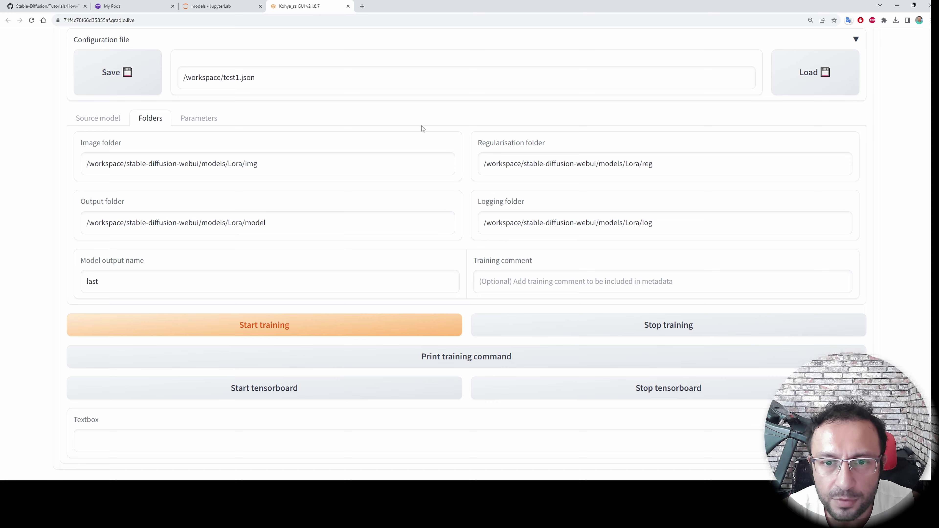
double_click(90, 276)
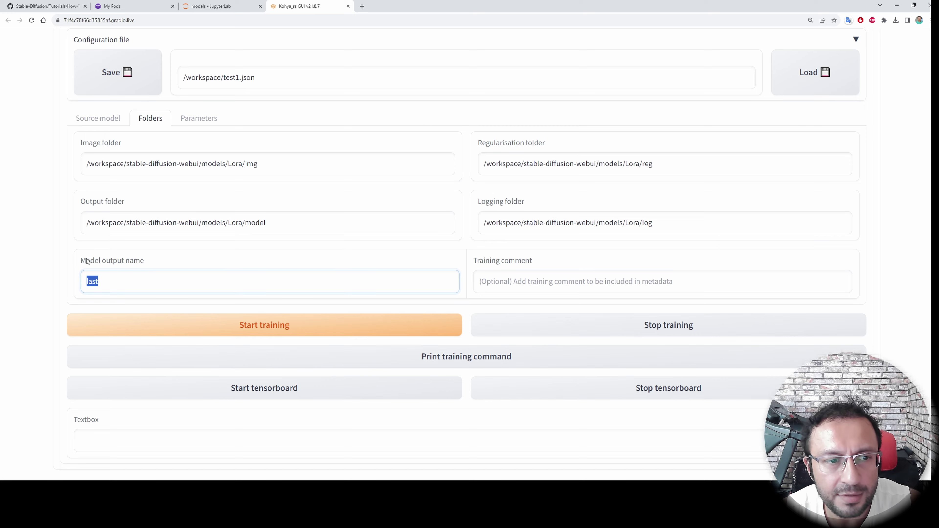
type("run")
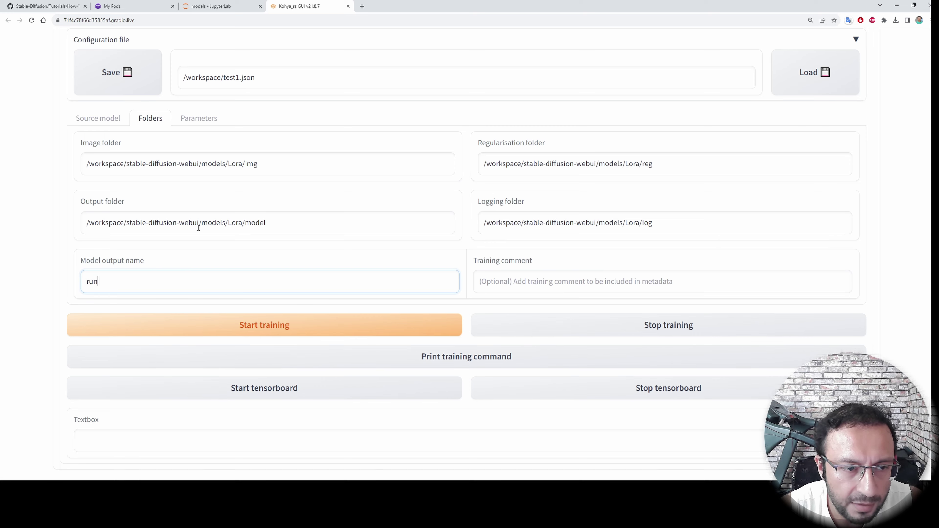
type("pod_kohya")
Step: In the basic LoRA training parameters, set the number of epochs to 8
scroll(322, 266, "up", 1)
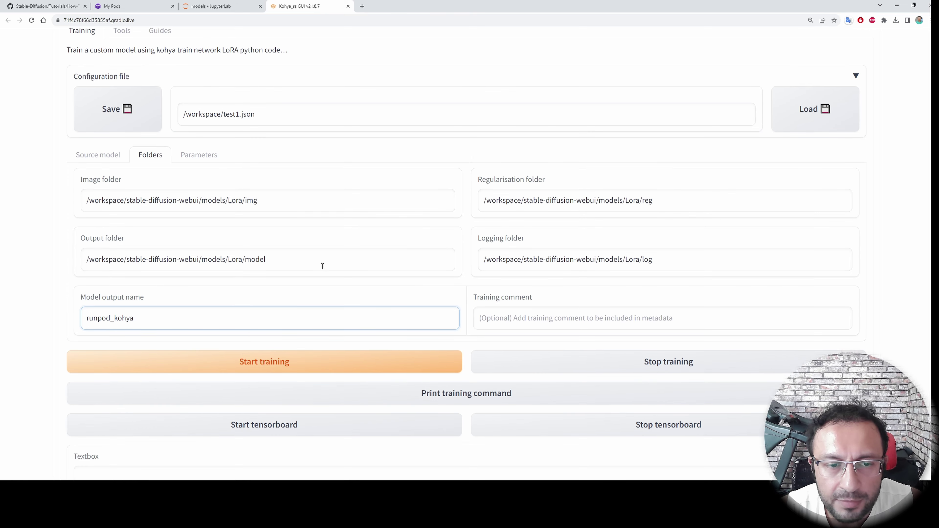
left_click(211, 158)
scroll(272, 294, "down", 1)
scroll(273, 294, "down", 5)
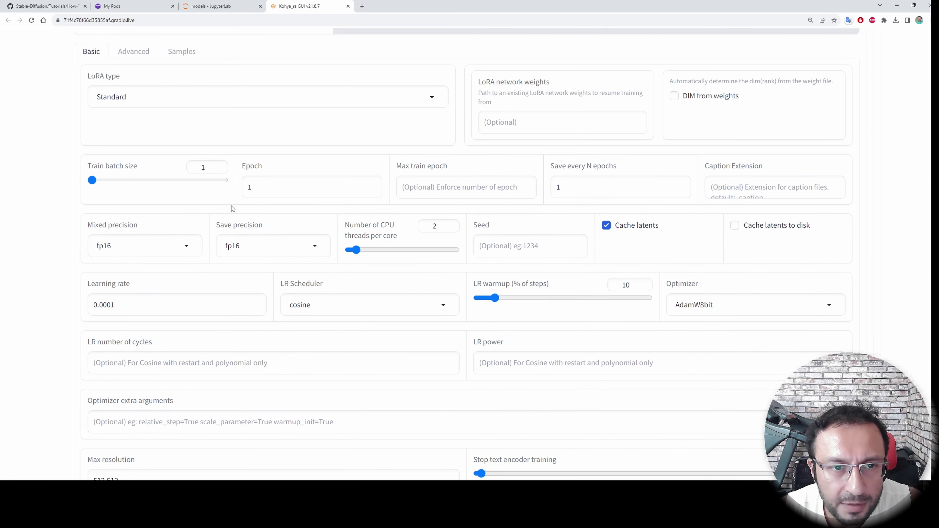
double_click(265, 190)
type("8")
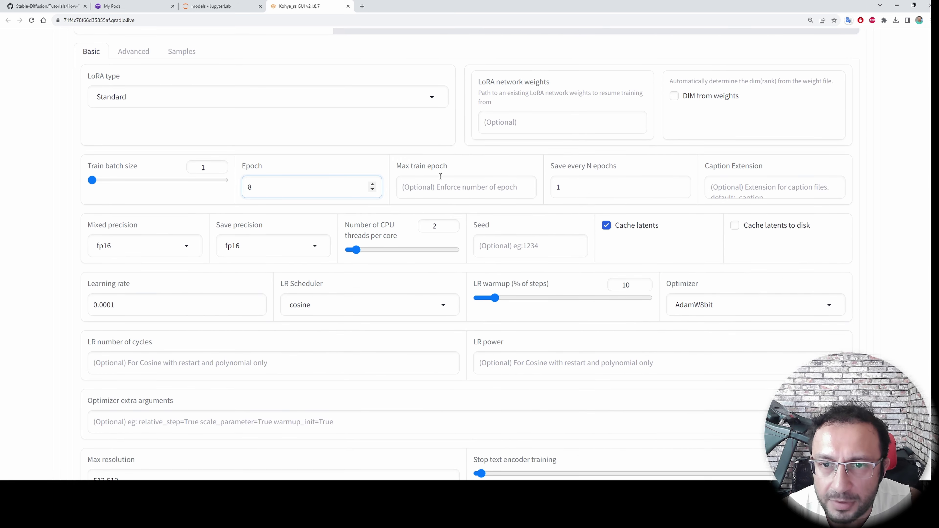
left_click_drag(255, 187, 229, 189)
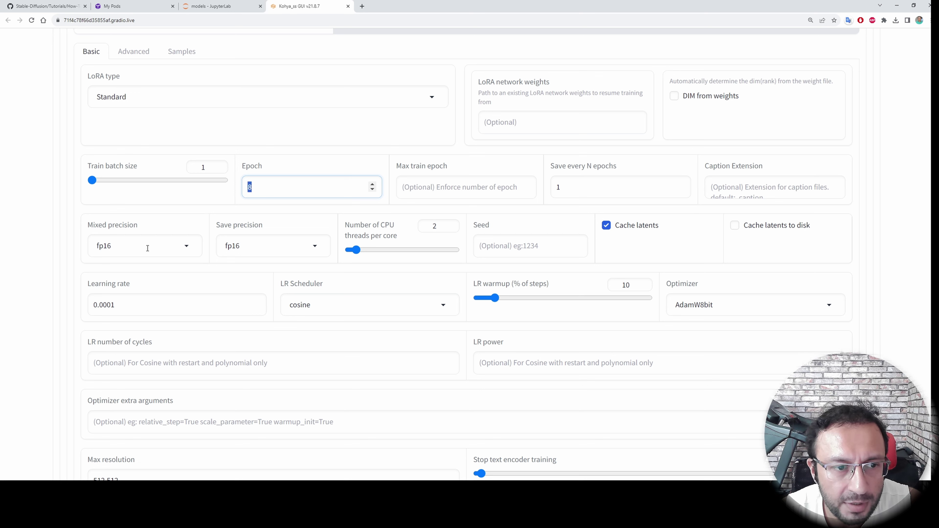
Step: Set both mixed precision and save precision to bf16, and enable caching latents to disk
left_click(130, 246)
left_click(104, 305)
left_click(267, 246)
left_click(235, 305)
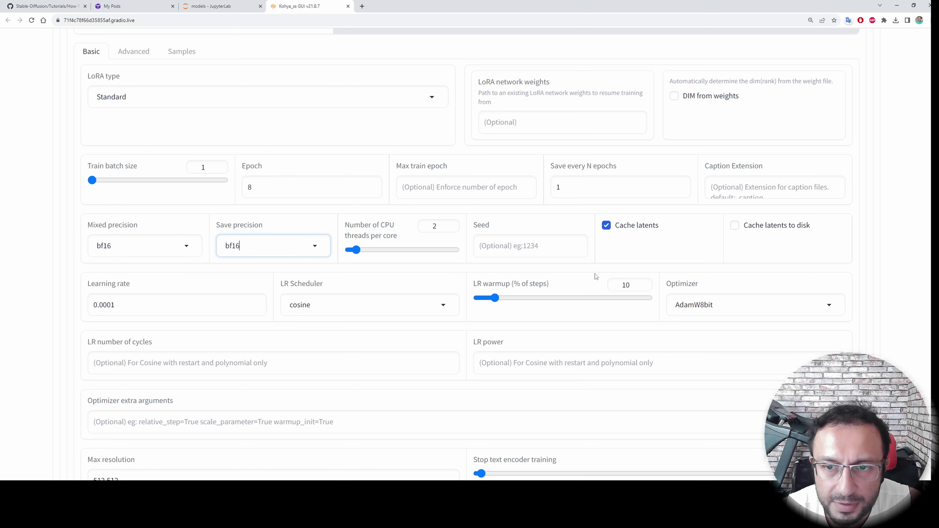
left_click(751, 232)
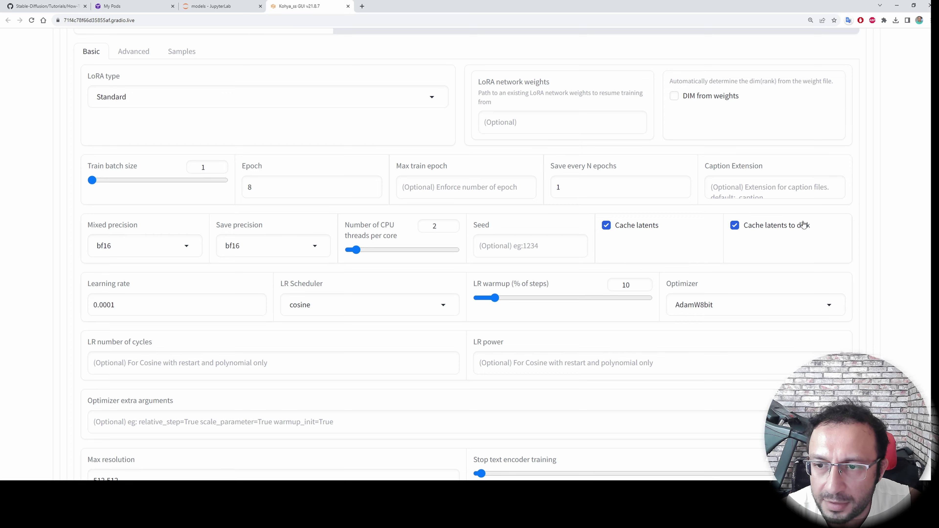
Step: Set the learning rate to 0.0004 and the LR scheduler to constant
scroll(131, 234, "down", 2)
left_click(132, 234)
key("BackSpace")
type("4")
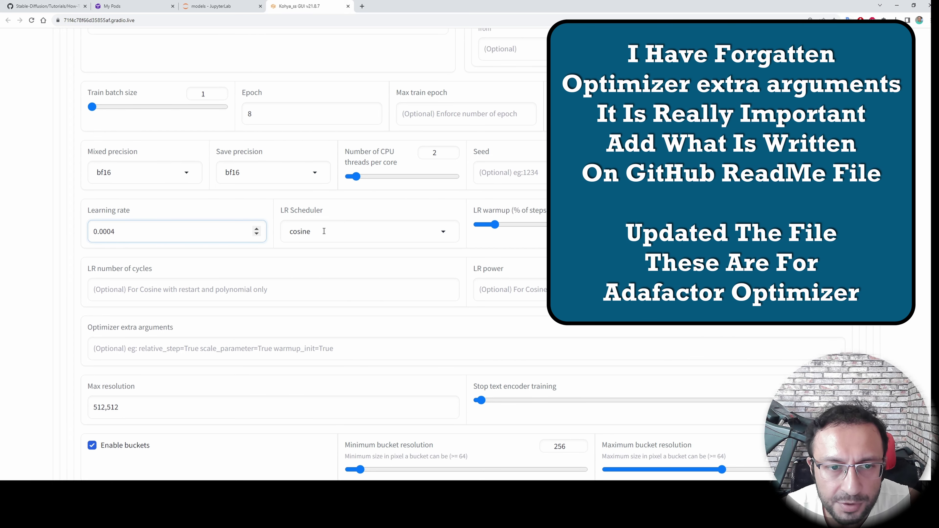
left_click(324, 231)
left_click(307, 269)
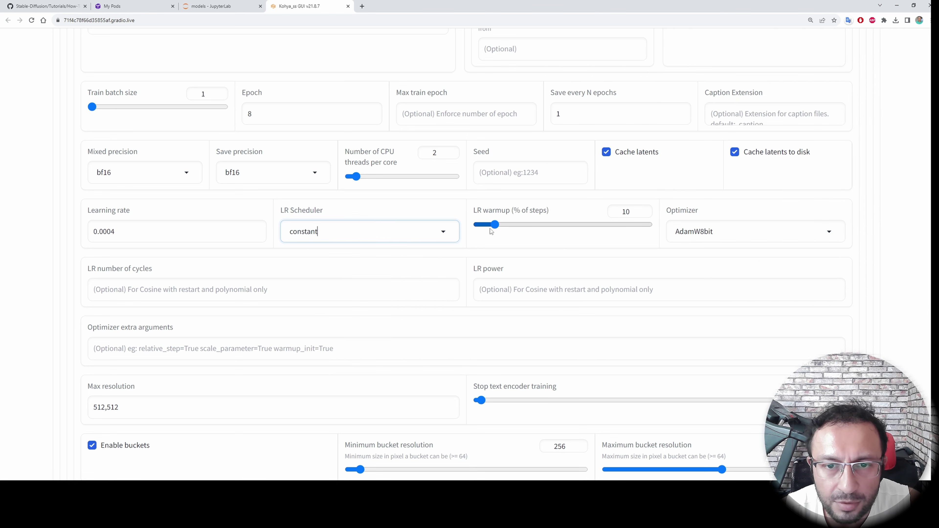
Step: Reduce the LR warmup to 0 and choose Adafactor as the optimizer
left_click_drag(495, 224, 476, 224)
left_click(736, 231)
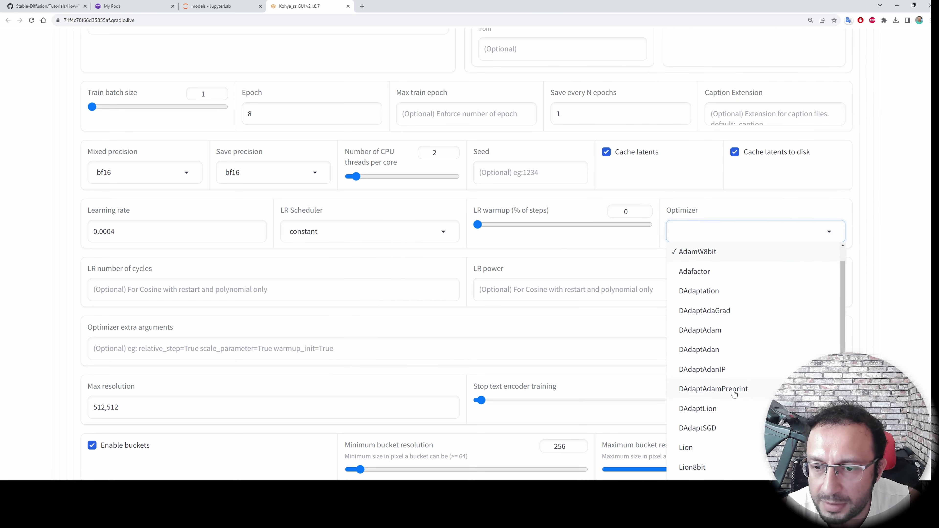
left_click(705, 271)
Step: Disable bucketing and set the max resolution to 1024,1024
scroll(356, 266, "down", 3)
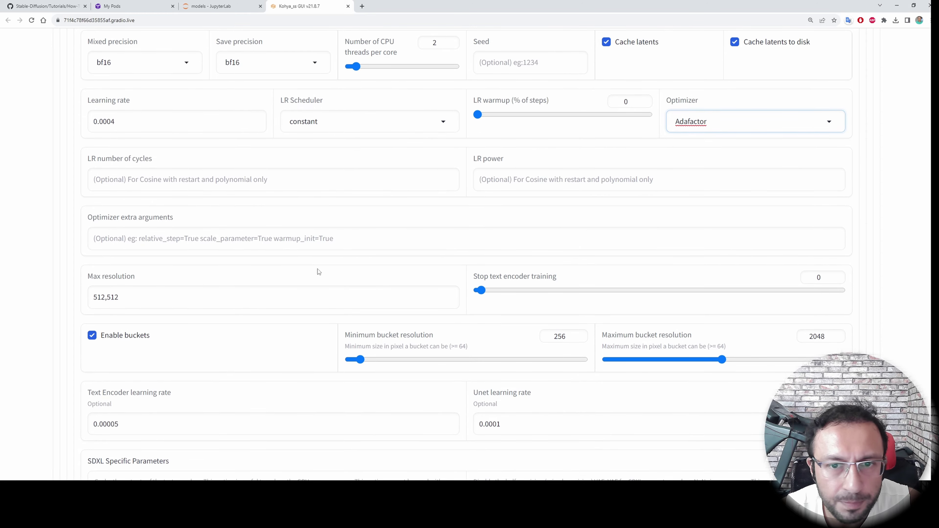
scroll(318, 272, "down", 3)
left_click(125, 221)
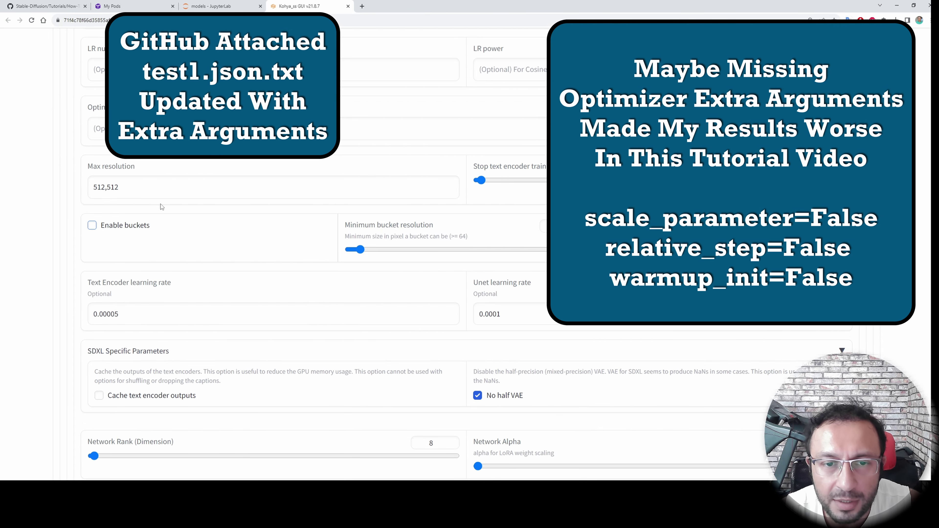
triple_click(188, 187)
type("1024,10")
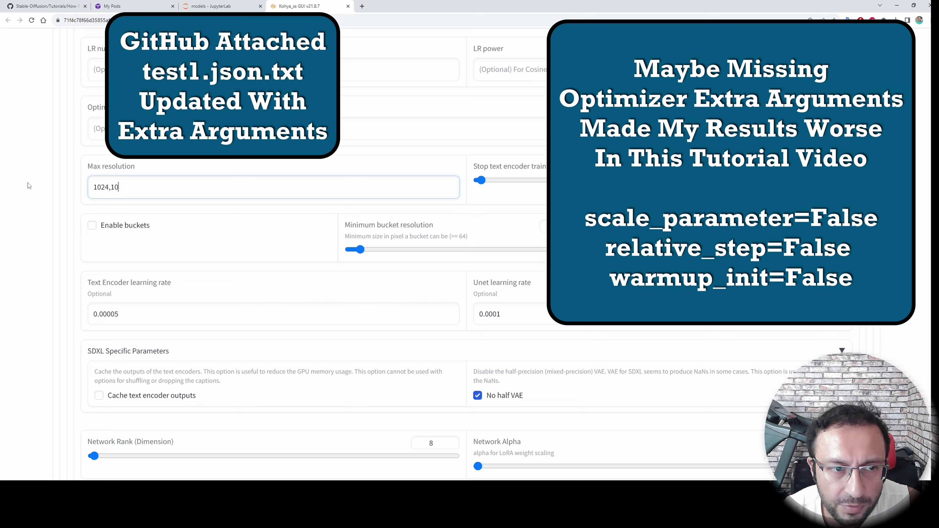
type("24")
Step: Set both the text encoder learning rate and the Unet learning rate to 0.0004
scroll(439, 196, "down", 1)
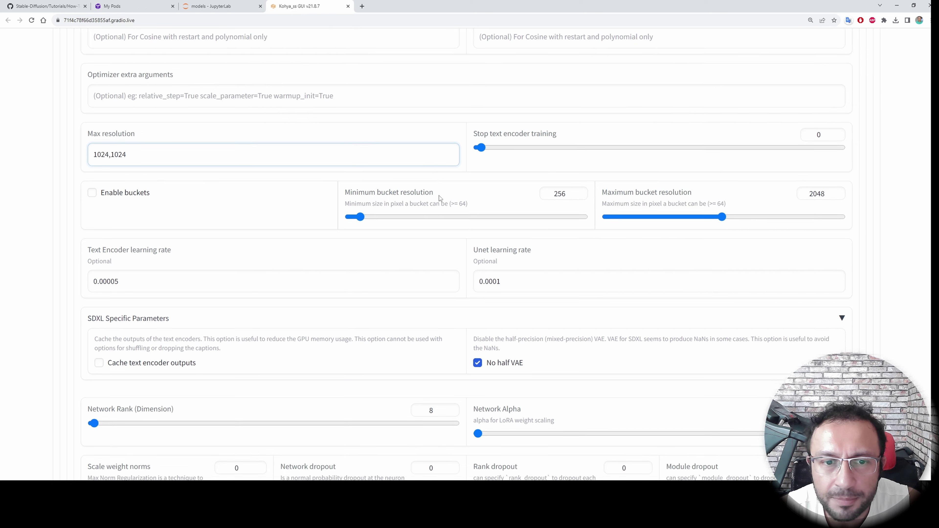
scroll(439, 195, "up", 4)
scroll(439, 196, "down", 3)
double_click(111, 311)
type("0.0004")
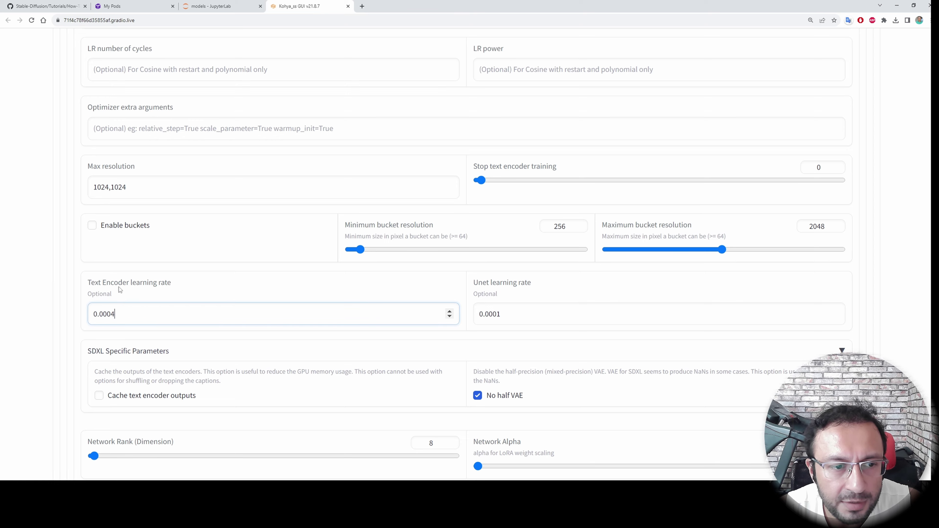
double_click(539, 313)
type("0.0004")
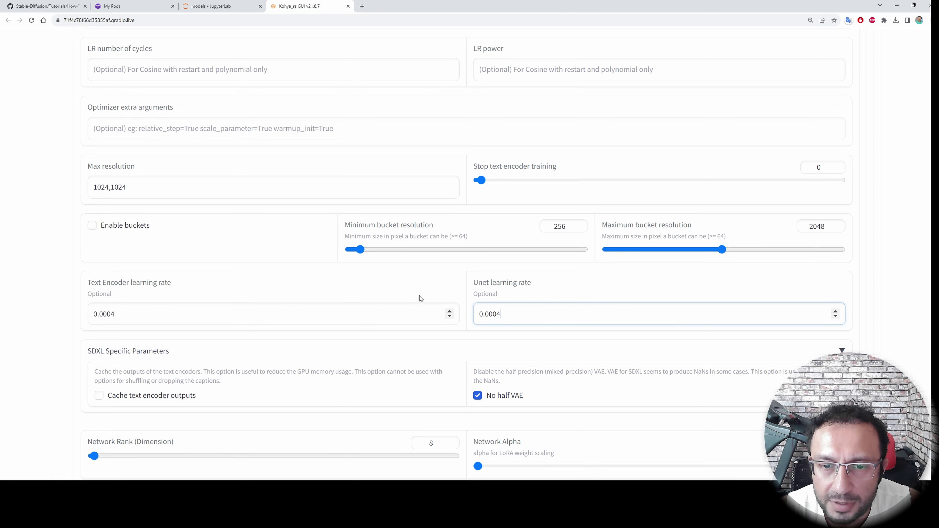
Step: Open the Network Rank (Dimension) value for editing
scroll(420, 296, "down", 3)
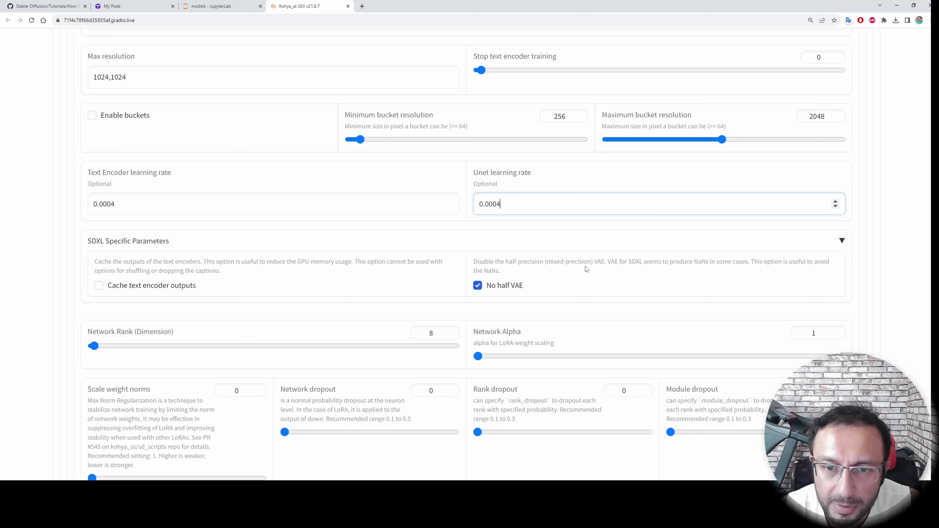
scroll(586, 268, "down", 2)
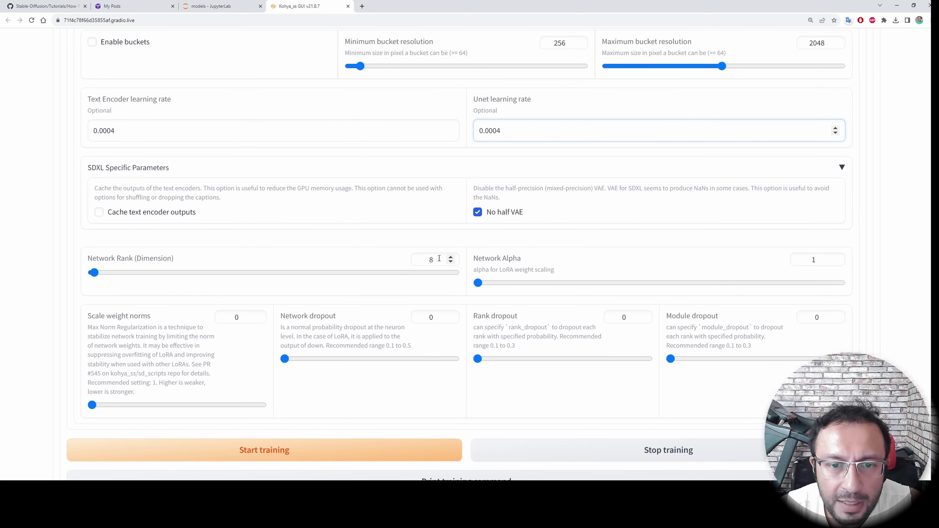
left_click_drag(438, 259, 396, 264)
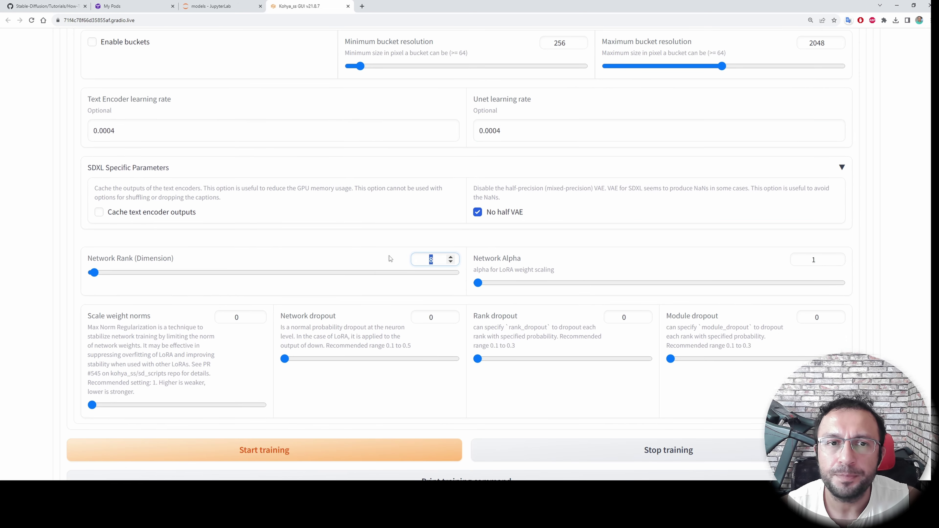
Step: Open the Network Rank (Dimension) Effect post linked in the GitHub tutorial's resources and enlarge its rank comparison image
key("ctrl+1")
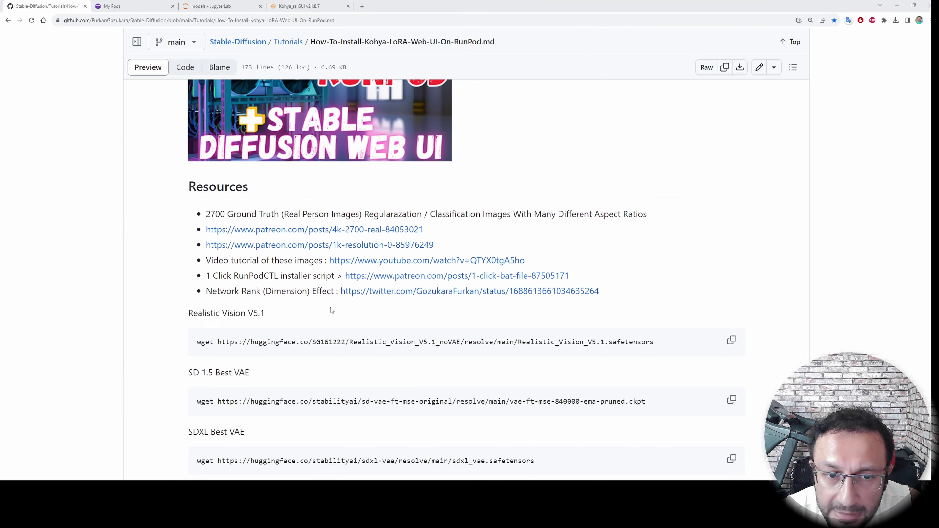
middle_click(432, 295)
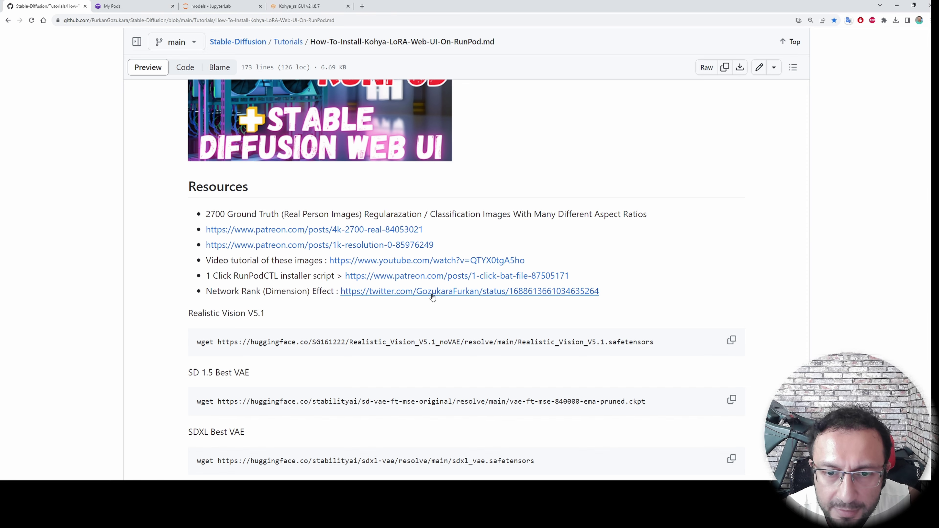
key("ctrl+2")
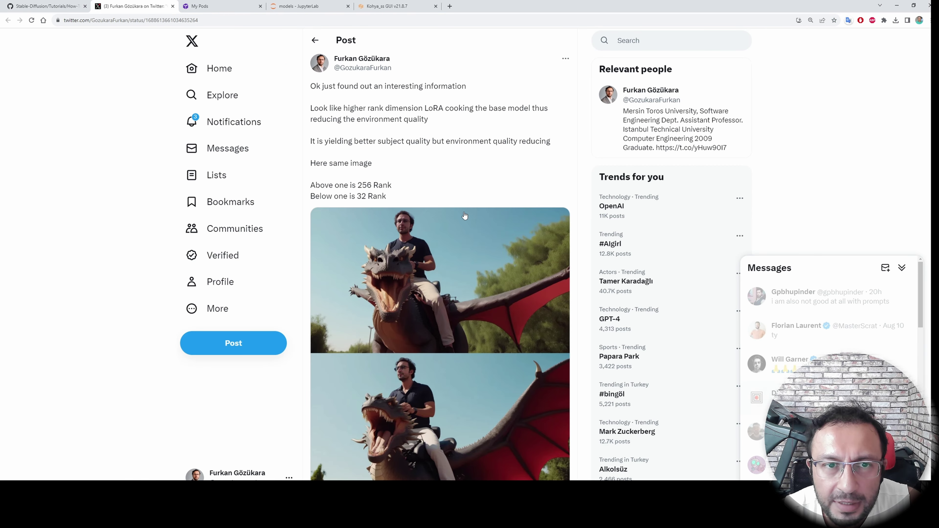
left_click(488, 258)
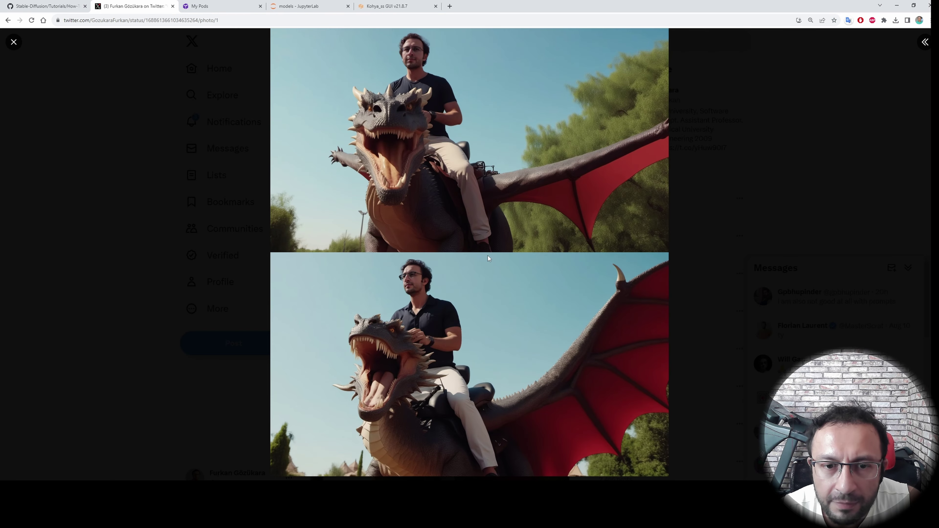
Step: Open the network rank comparison picture at full size in its own browser tab and compare both dragon images
key("ctrl+plus")
key("ctrl+plus")
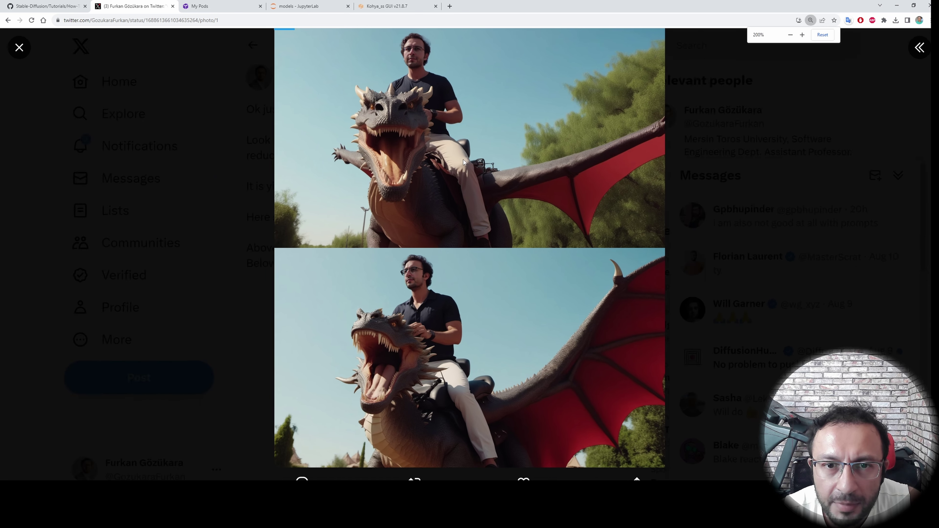
right_click(446, 120)
left_click(462, 127)
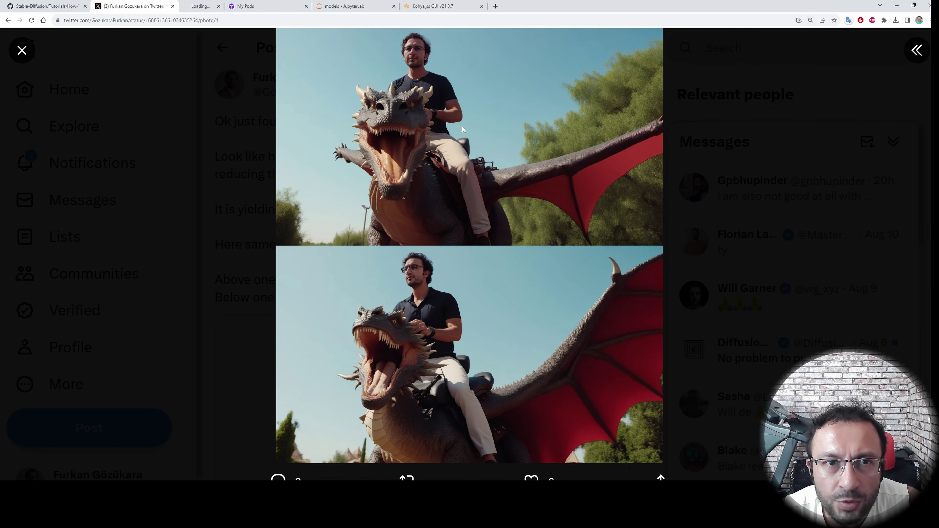
key("ctrl+Tab")
left_click(481, 130)
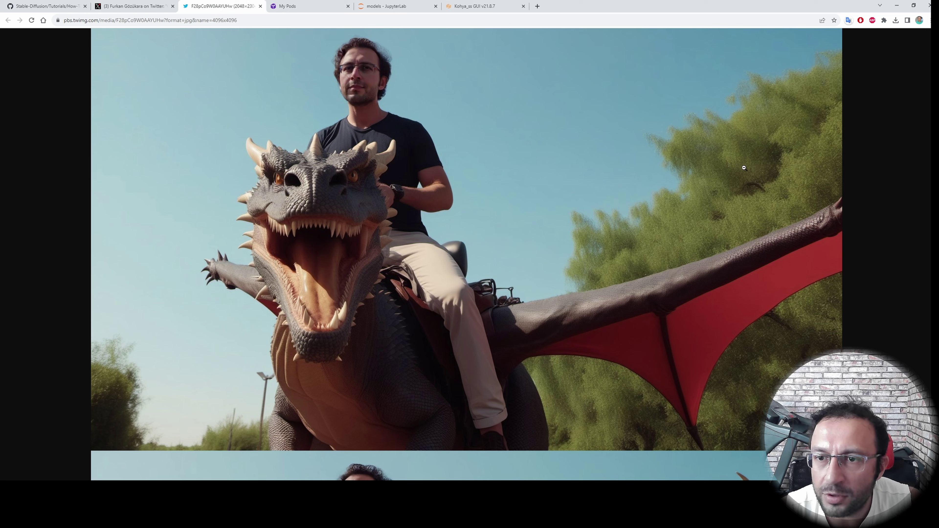
scroll(588, 263, "down", 10)
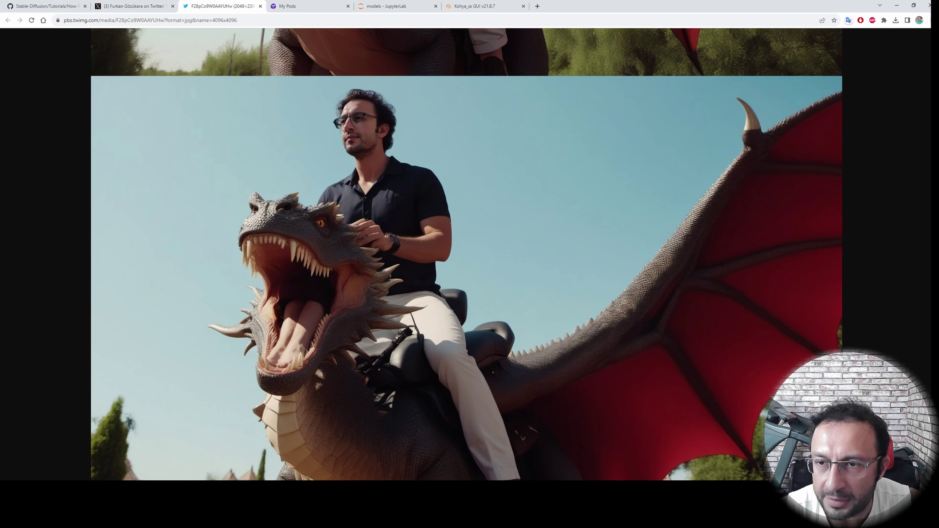
Step: Switch to the Kohya GUI and set the LoRA Network Rank (Dimension) to 32
left_click(475, 6)
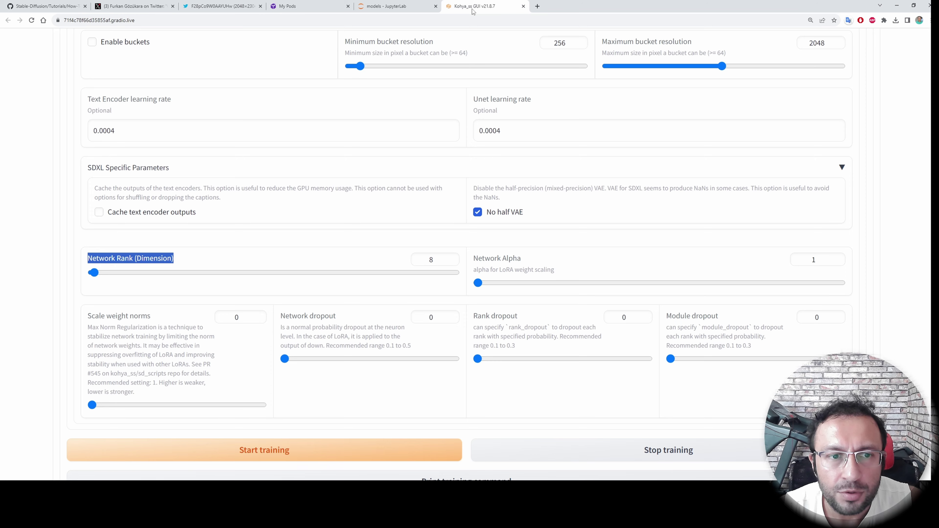
left_click_drag(442, 259, 135, 237)
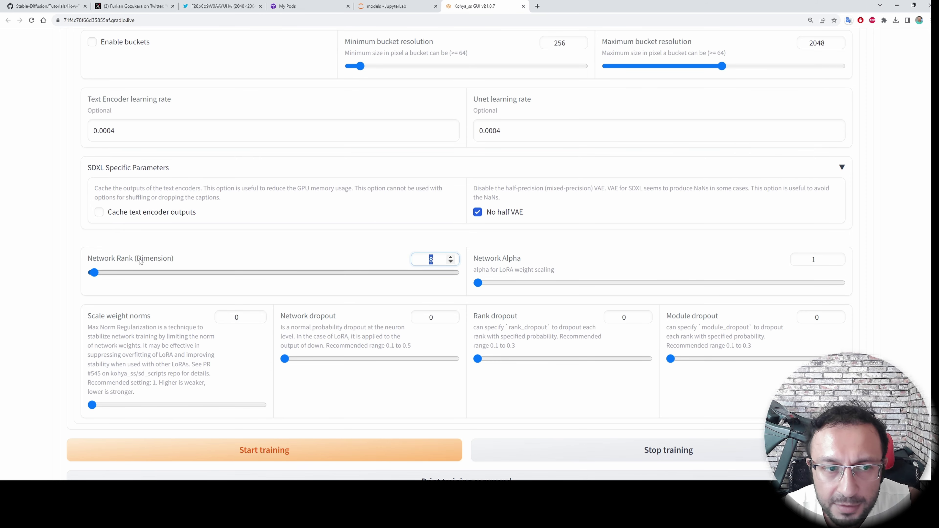
scroll(393, 239, "down", 2)
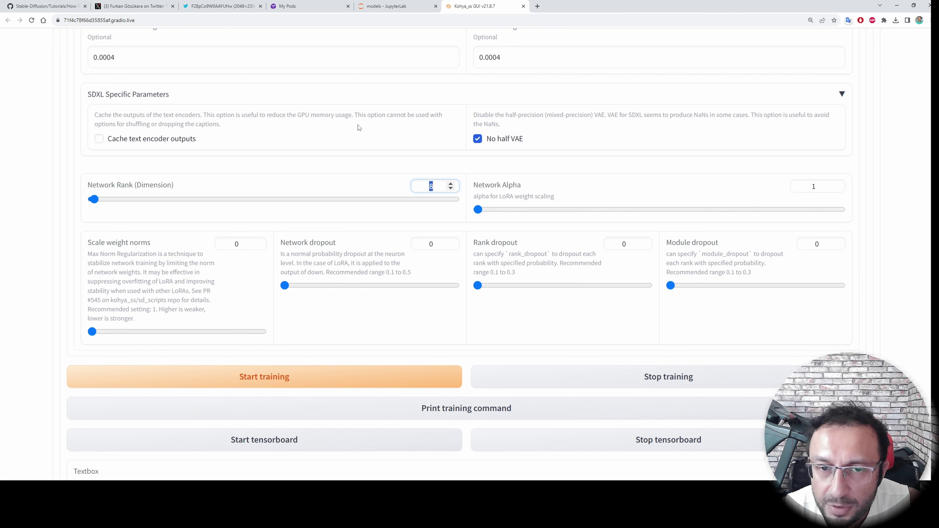
type("32")
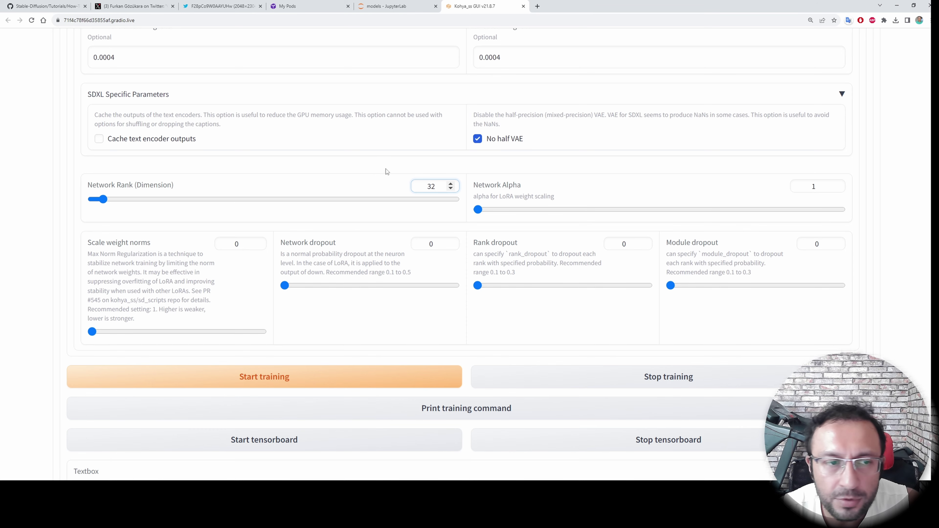
Step: Try Network Rank (Dimension) values of 256 and 128, and return it to 32
left_click_drag(438, 186, 349, 186)
type("256")
type("128")
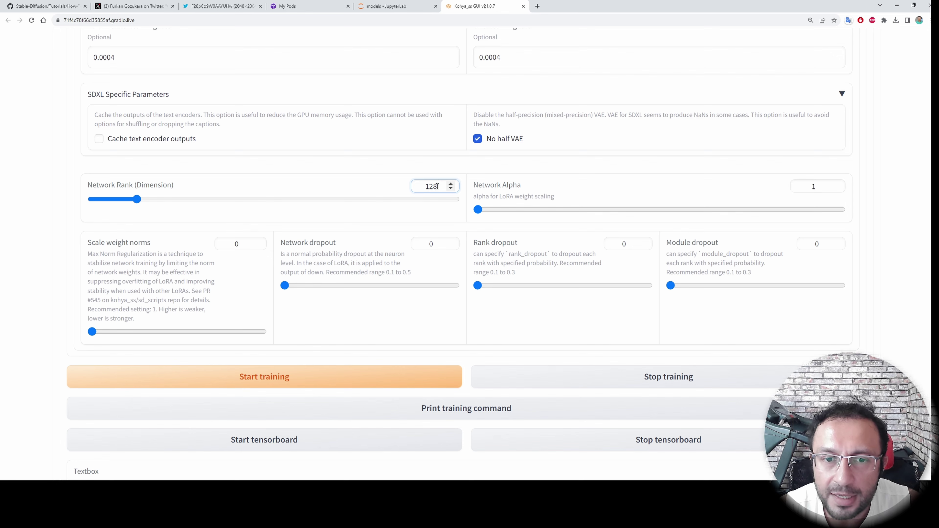
left_click_drag(436, 187, 419, 186)
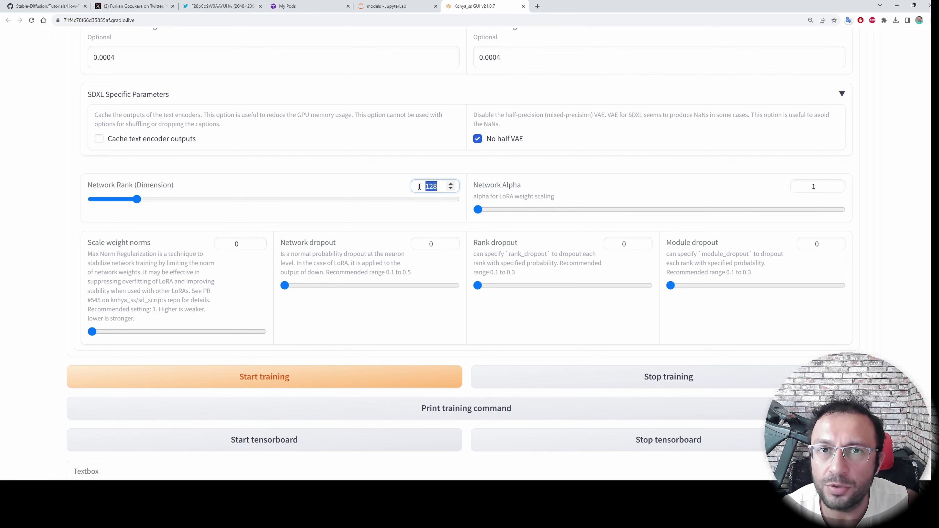
type("32")
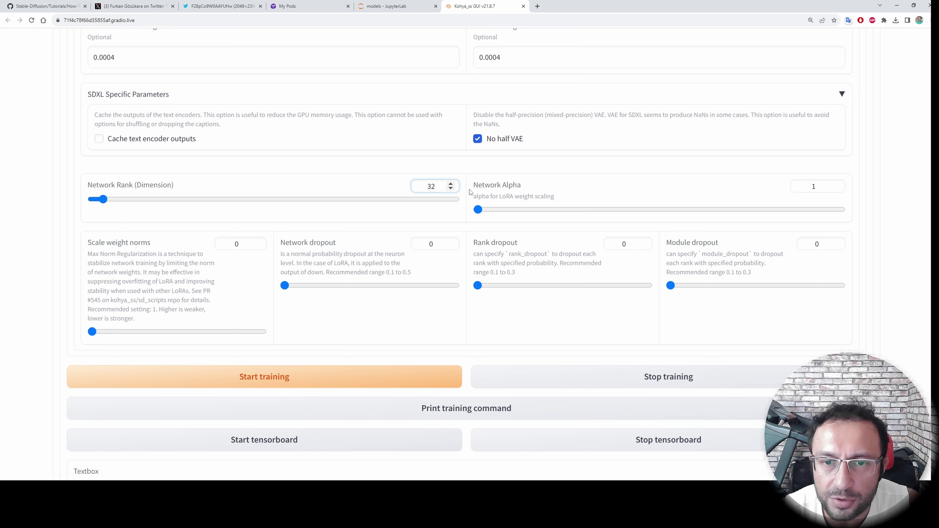
Step: Enable Gradient checkpointing in the advanced LoRA training parameters
scroll(383, 339, "up", 1)
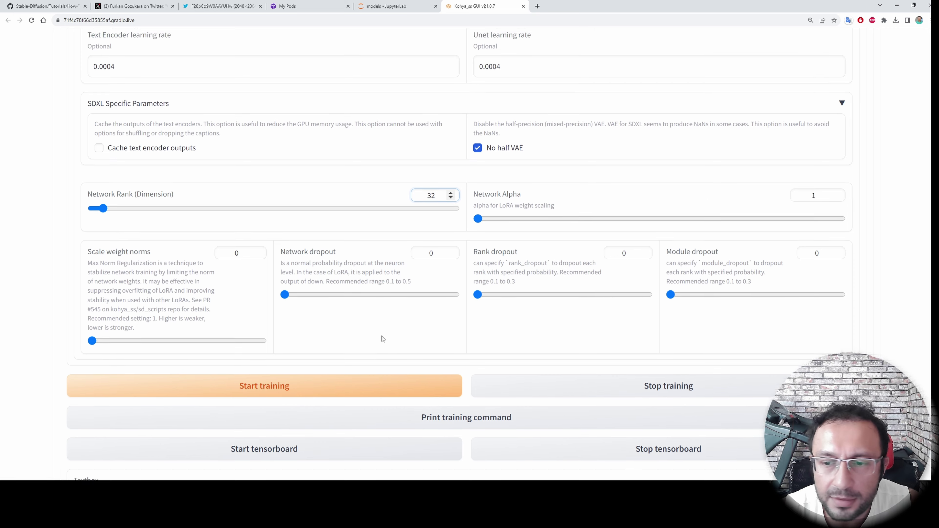
scroll(383, 339, "up", 15)
scroll(133, 163, "up", 1)
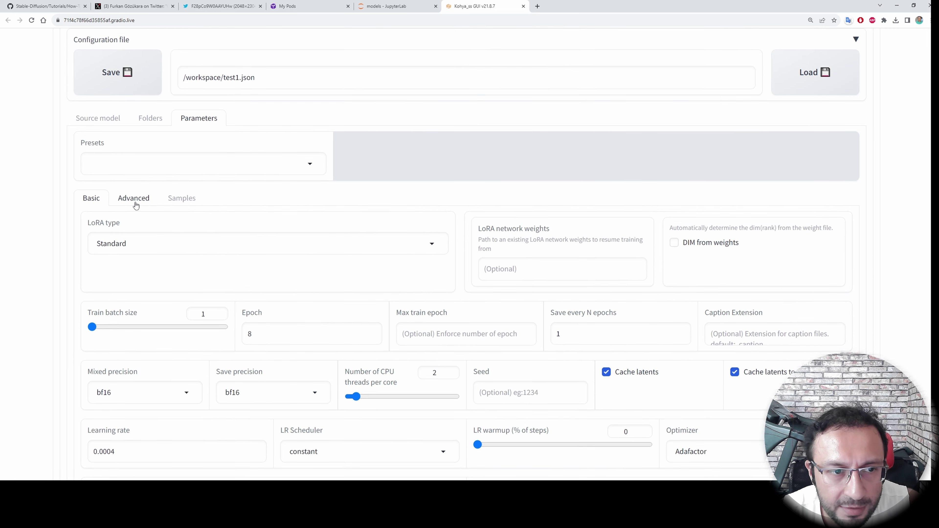
left_click(135, 203)
scroll(309, 388, "down", 8)
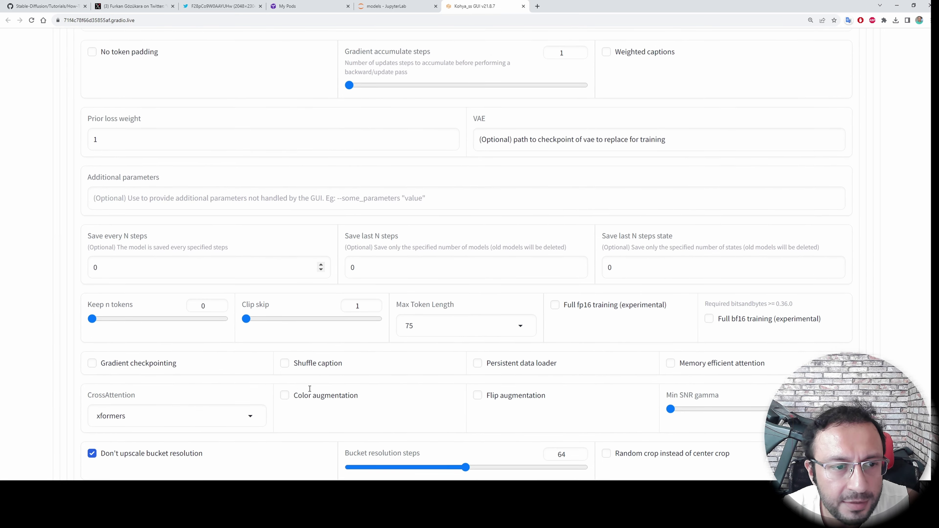
scroll(309, 388, "down", 5)
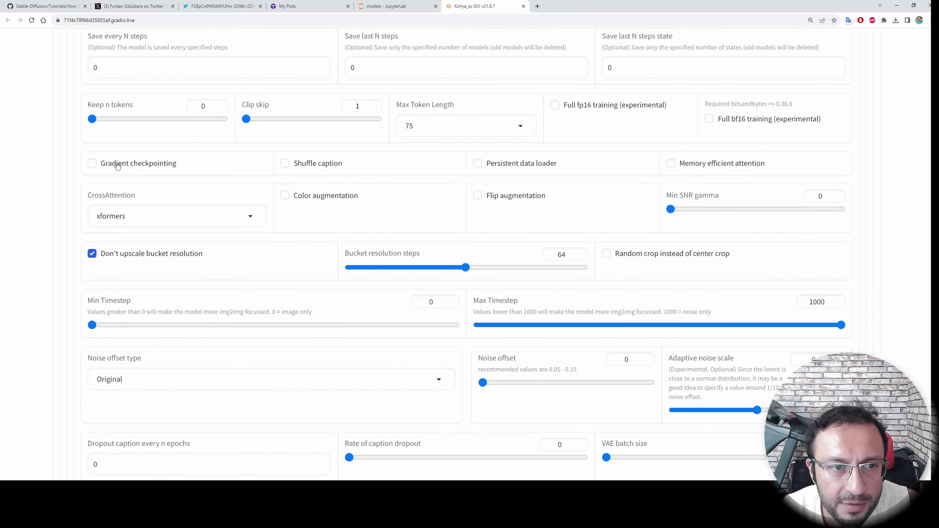
left_click(118, 167)
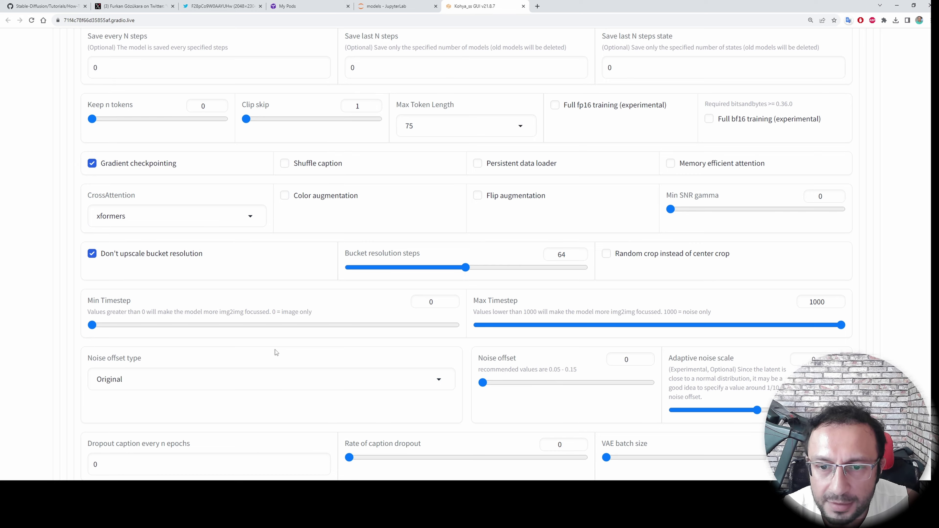
Step: Print the training command for the current LoRA configuration
scroll(275, 349, "down", 8)
scroll(281, 357, "up", 2)
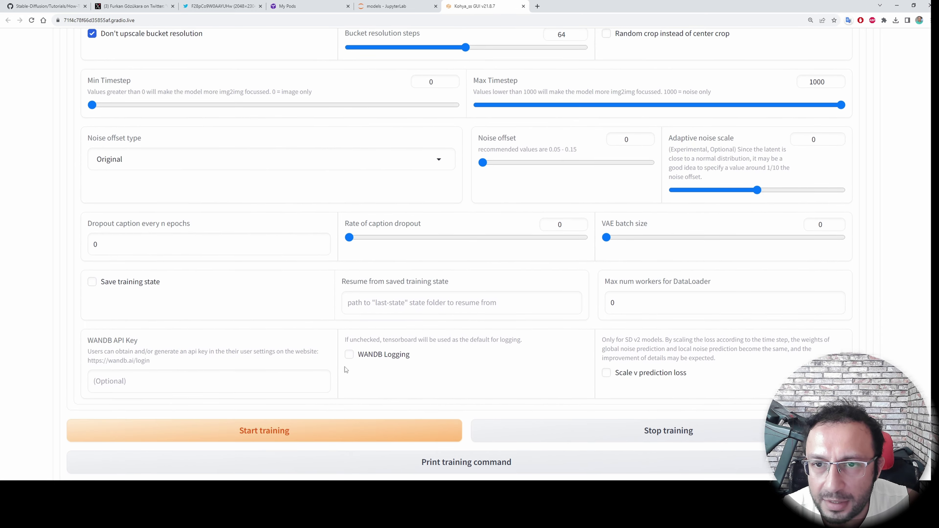
scroll(345, 367, "up", 20)
scroll(248, 186, "down", 2)
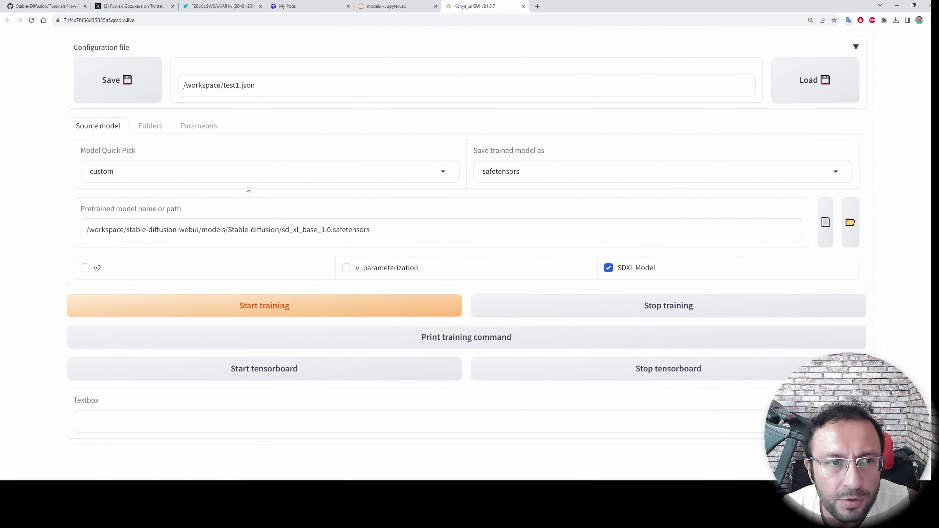
left_click(482, 338)
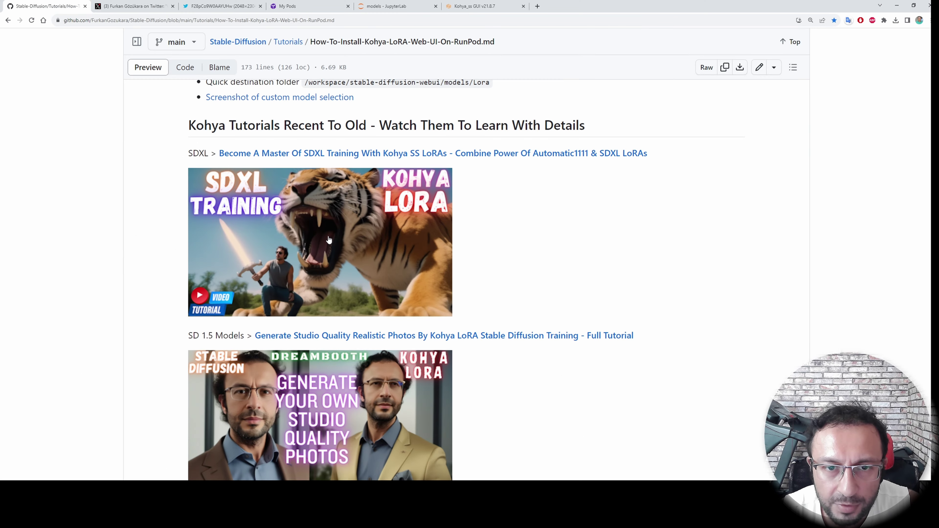
Step: Look through the Kohya, DeepFace and RunPod tutorial links in the GitHub guide
scroll(523, 282, "down", 4)
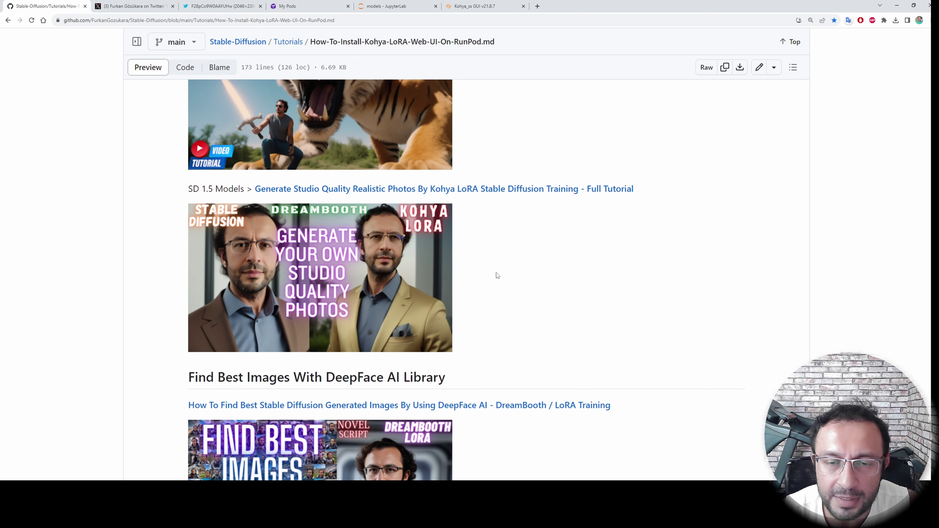
scroll(621, 399, "down", 10)
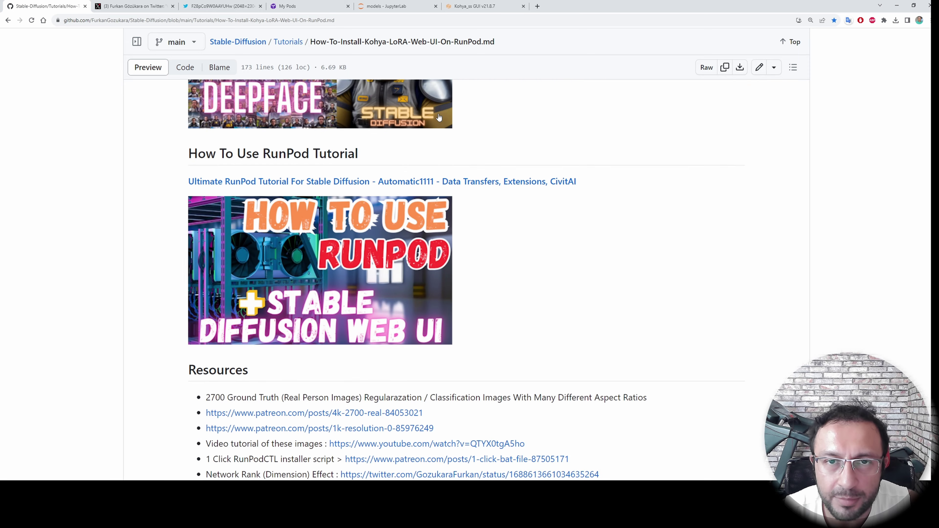
Step: Start the LoRA training in the Kohya GUI and bring up its log in the JupyterLab terminal
left_click(468, 5)
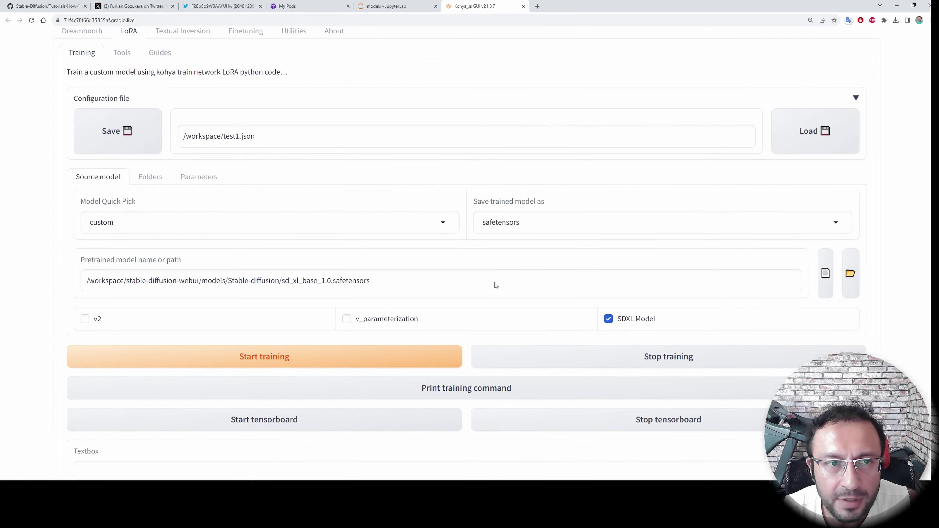
scroll(496, 286, "up", 1)
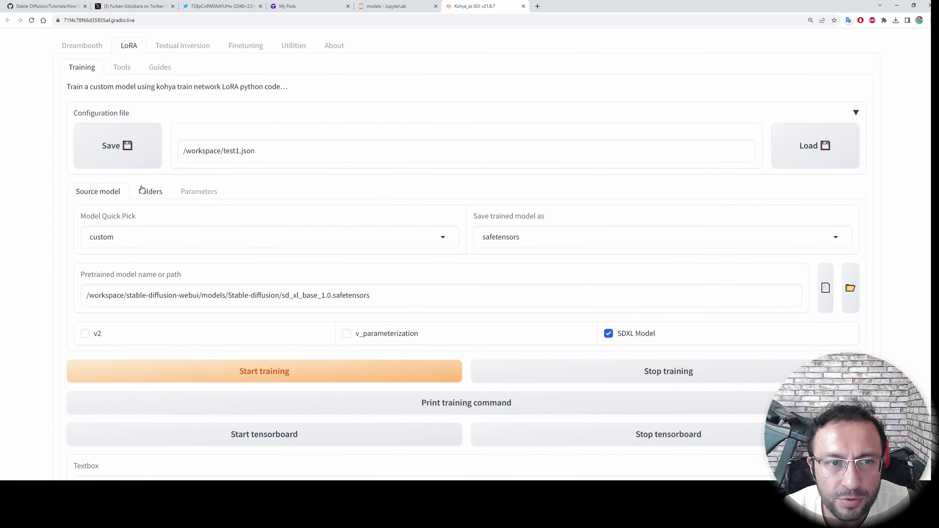
left_click(304, 384)
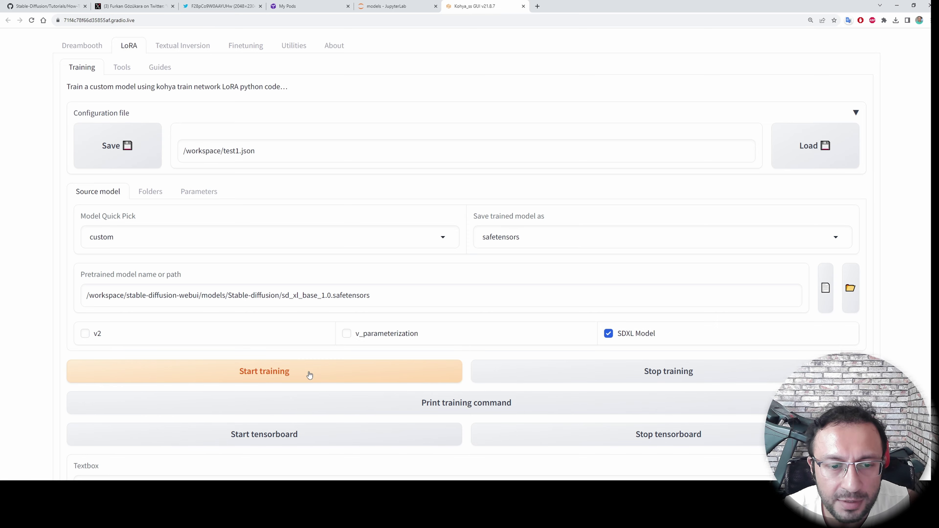
left_click(384, 6)
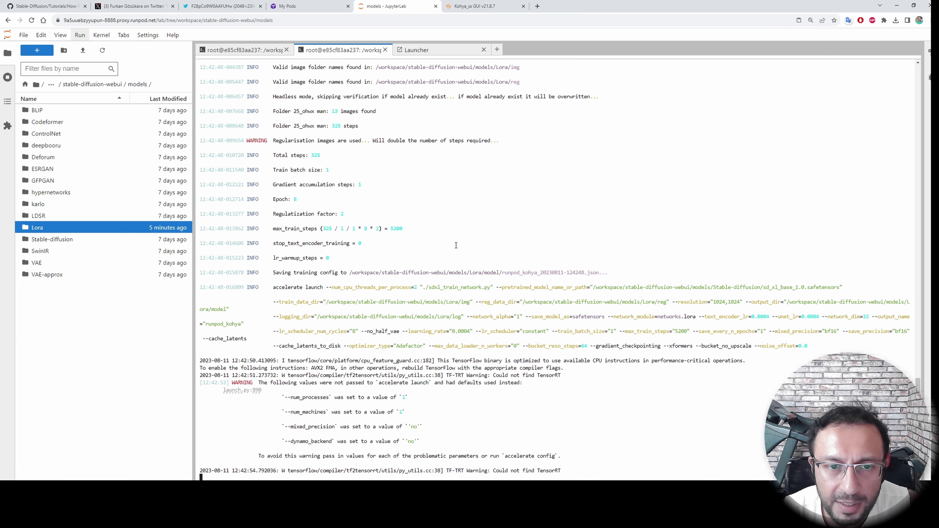
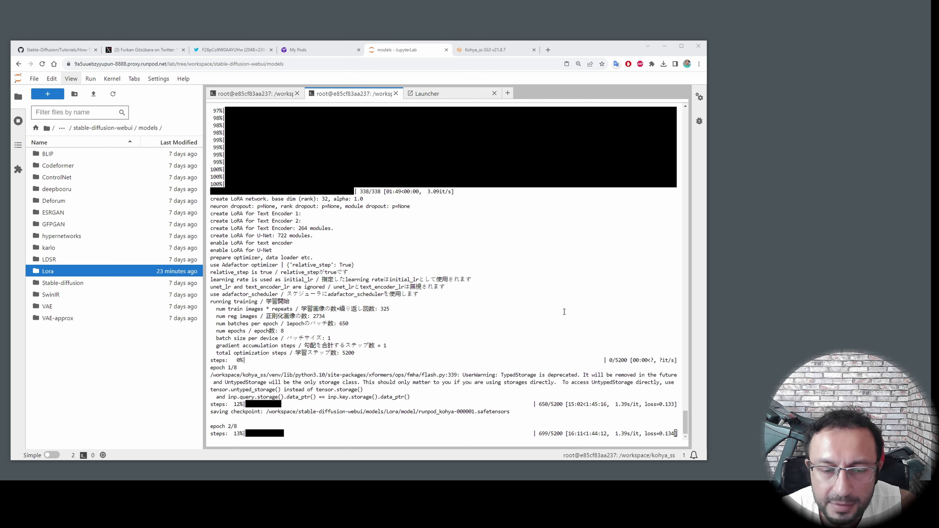
Step: Check the running manual pod's resource utilization on RunPod and return to the JupyterLab training log
left_click(307, 50)
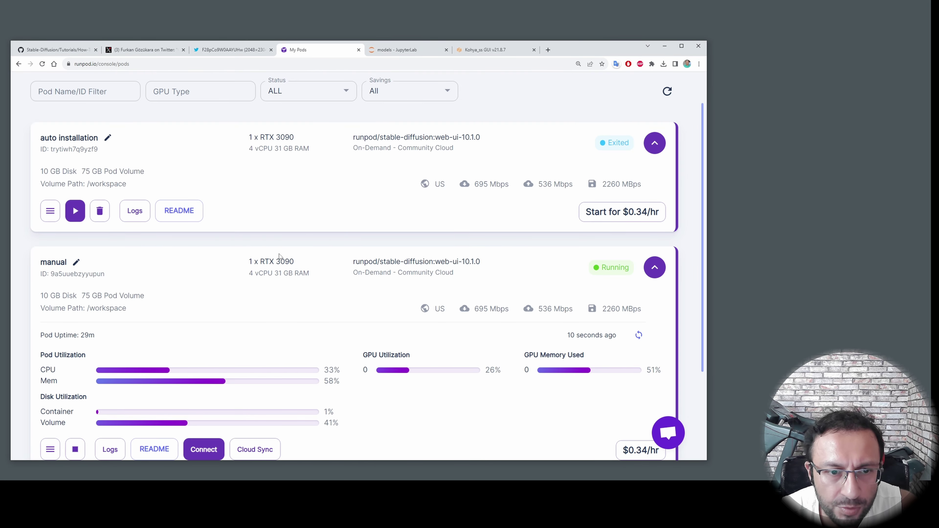
scroll(269, 232, "down", 1)
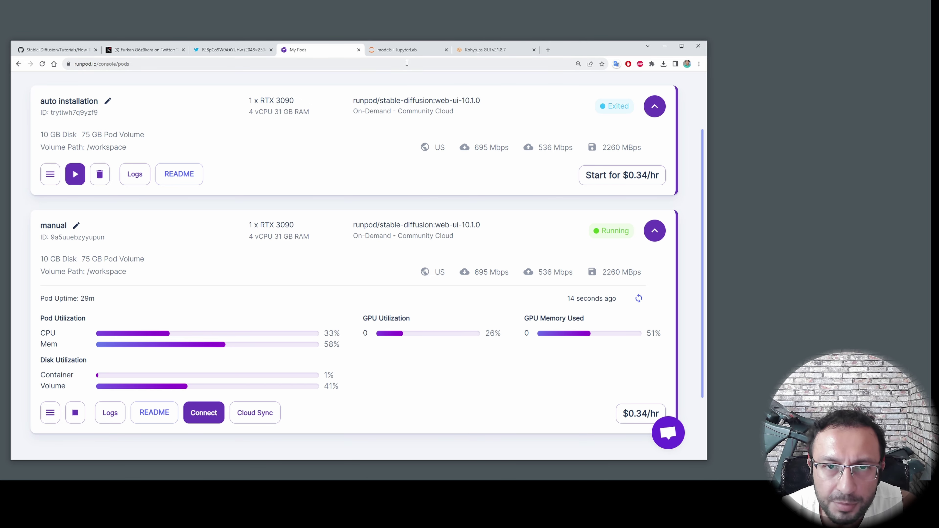
left_click(407, 50)
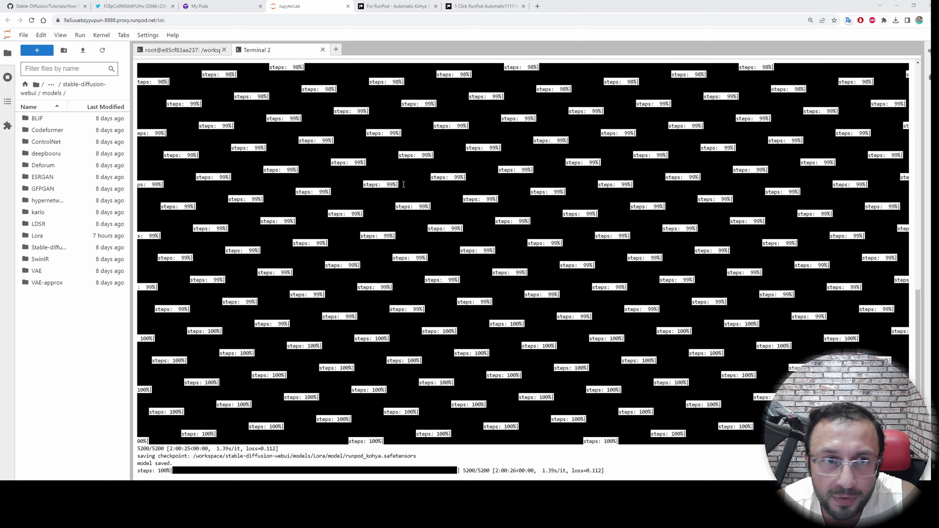
Step: Browse up to the workspace folder in JupyterLab and open a new launcher
left_click(81, 85)
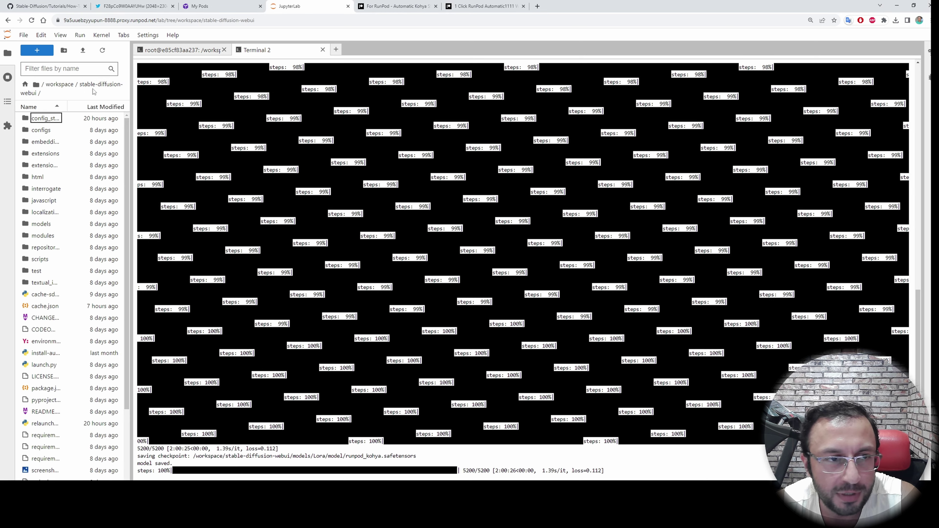
left_click(59, 85)
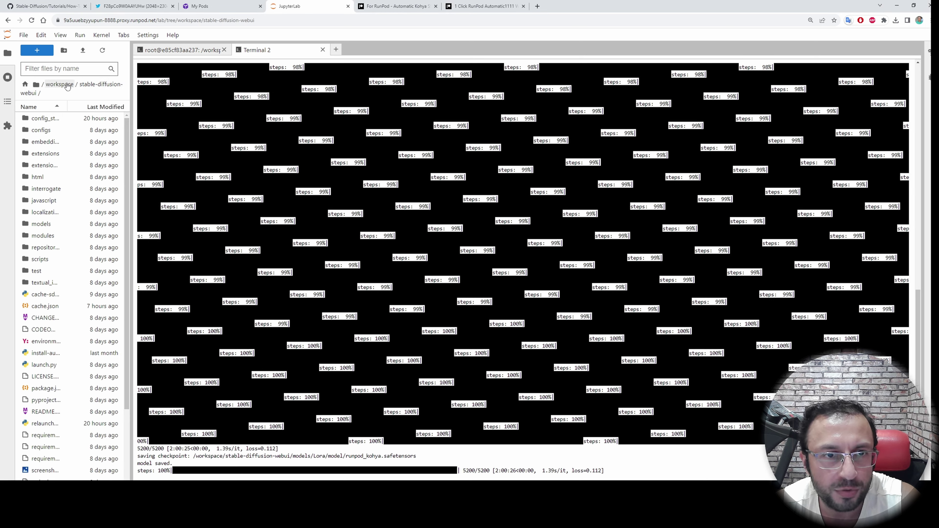
left_click(37, 50)
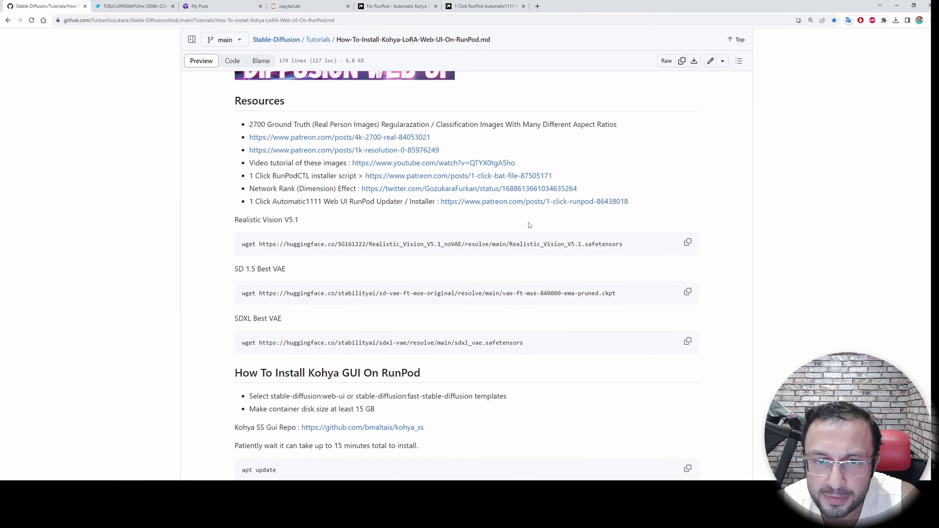
Step: Open the 1 Click Automatic1111 Web UI RunPod installer post from the GitHub guide and download 1_click_auto1111_SDXL.sh
left_click(494, 203, "ctrl")
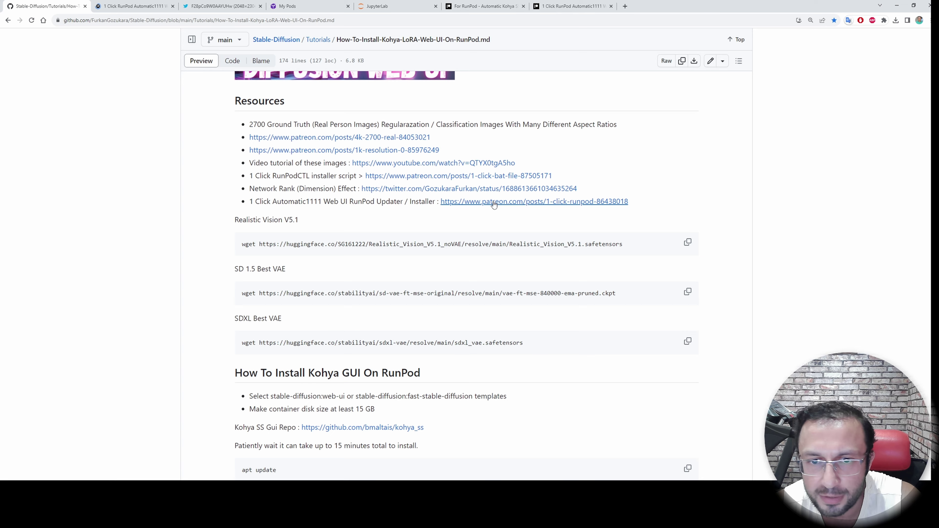
left_click(145, 5)
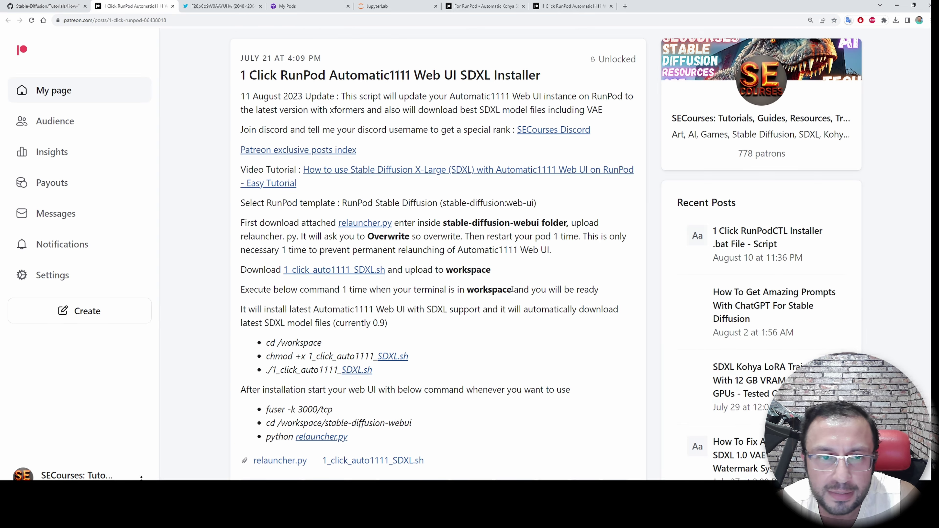
scroll(460, 299, "down", 5)
left_click(386, 242)
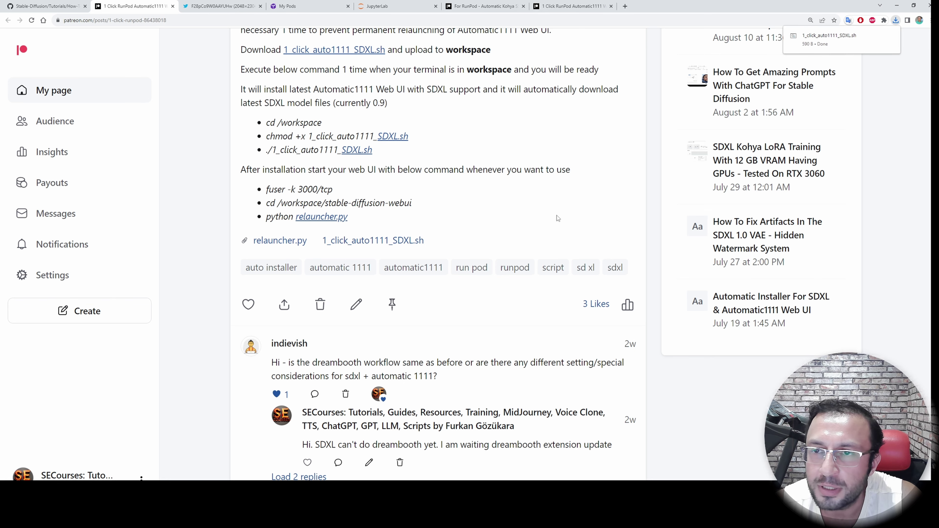
Step: Upload 1_click_auto1111_SDXL.sh to the workspace folder in JupyterLab and open a new terminal there
left_click(381, 6)
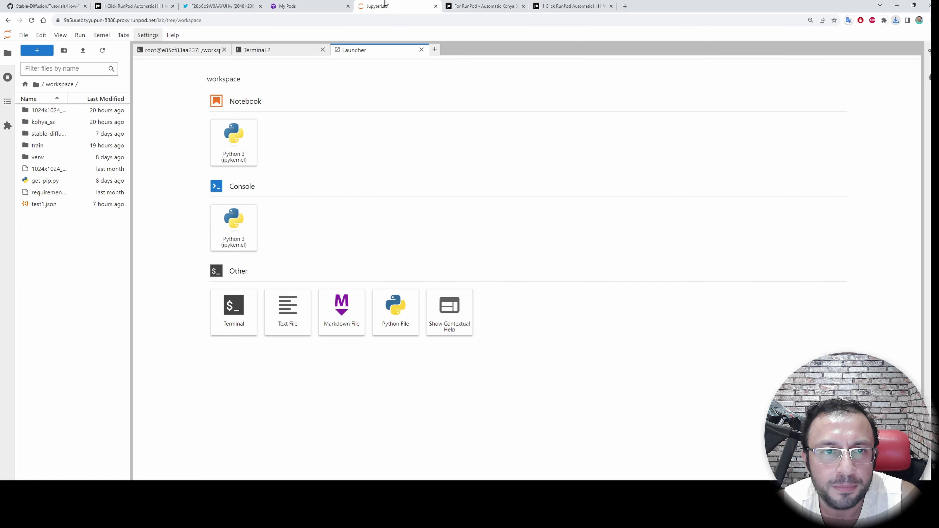
left_click(84, 50)
double_click(162, 103)
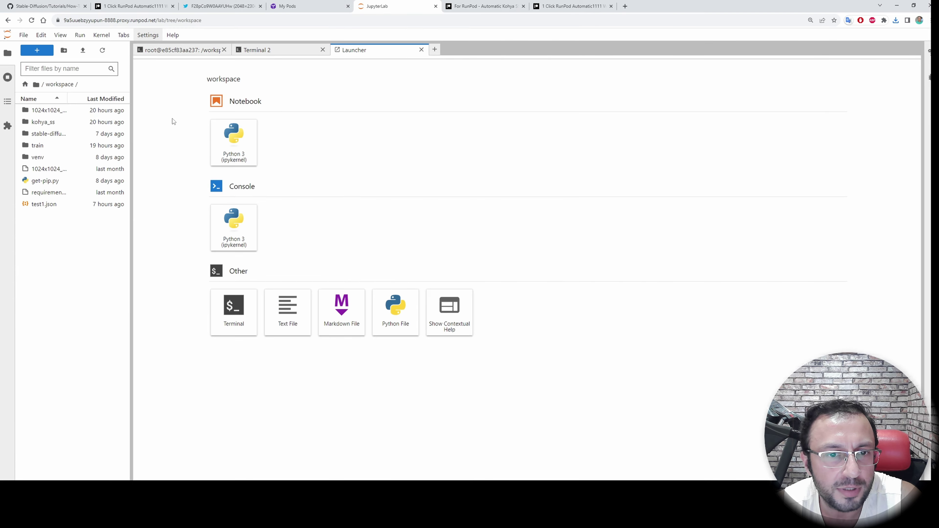
left_click(234, 310)
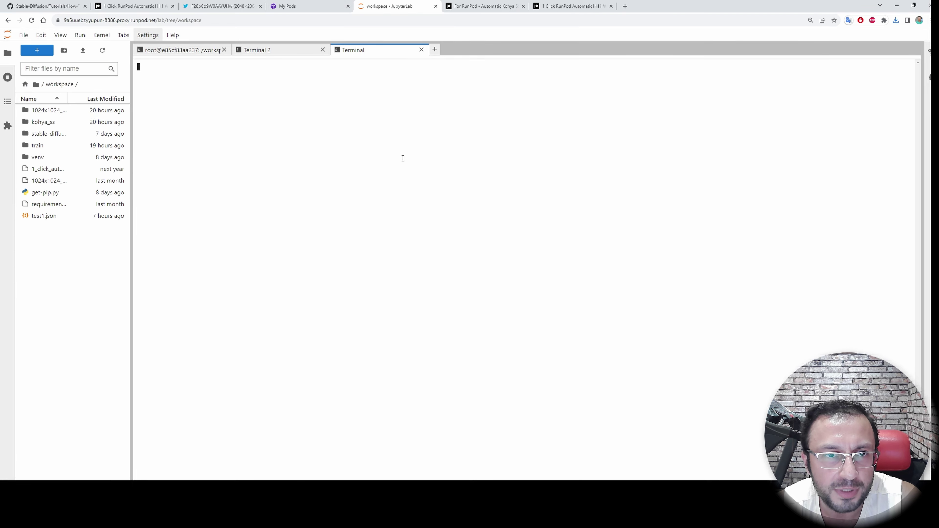
Step: Check the training log and run the Patreon post's three installer commands for 1_click_auto1111_SDXL.sh in the new workspace terminal
left_click(292, 52)
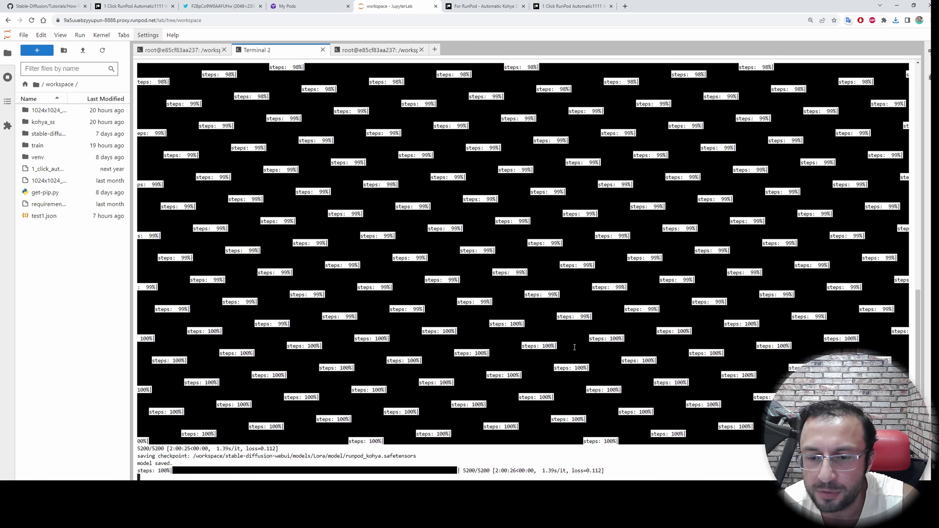
left_click(407, 50)
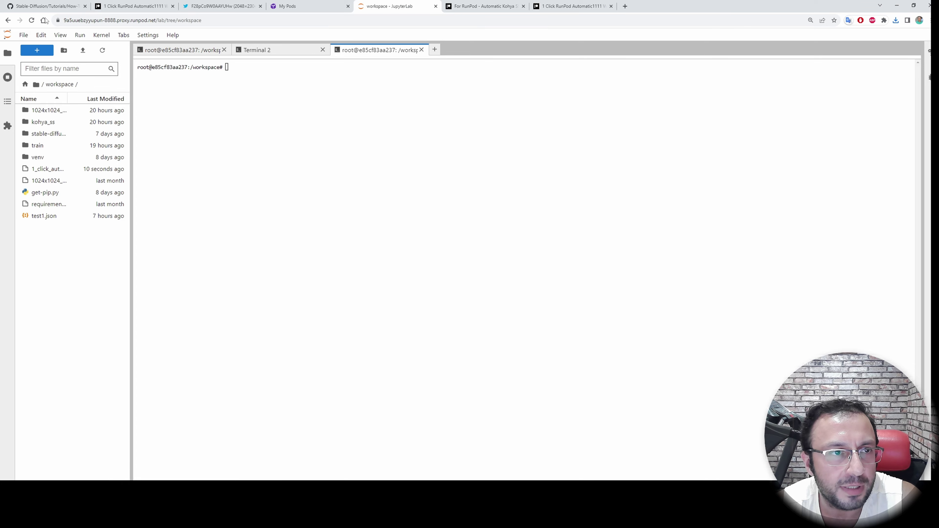
left_click(43, 5)
left_click(133, 6)
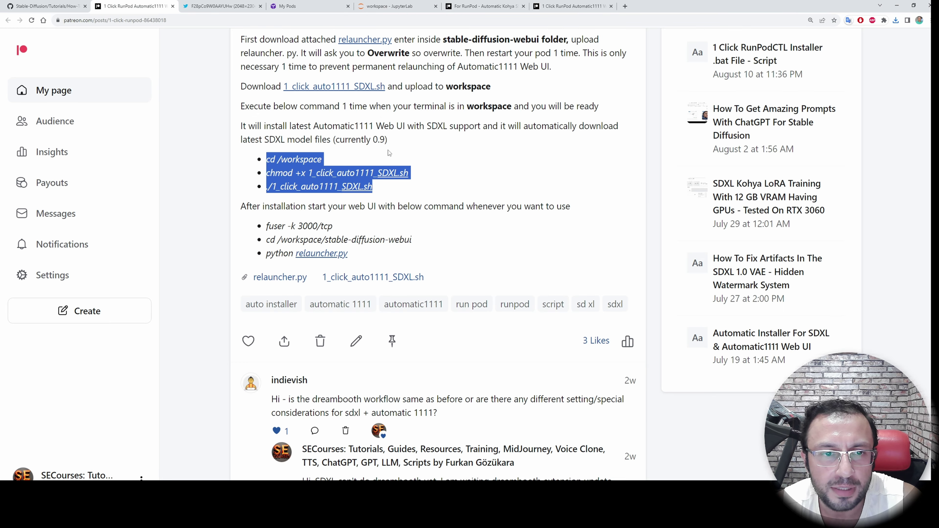
left_click(374, 4)
type("cd /workspace chmod +x 1_click_auto1111_SDXL.sh ./1_click_auto1111_SDXL.sh")
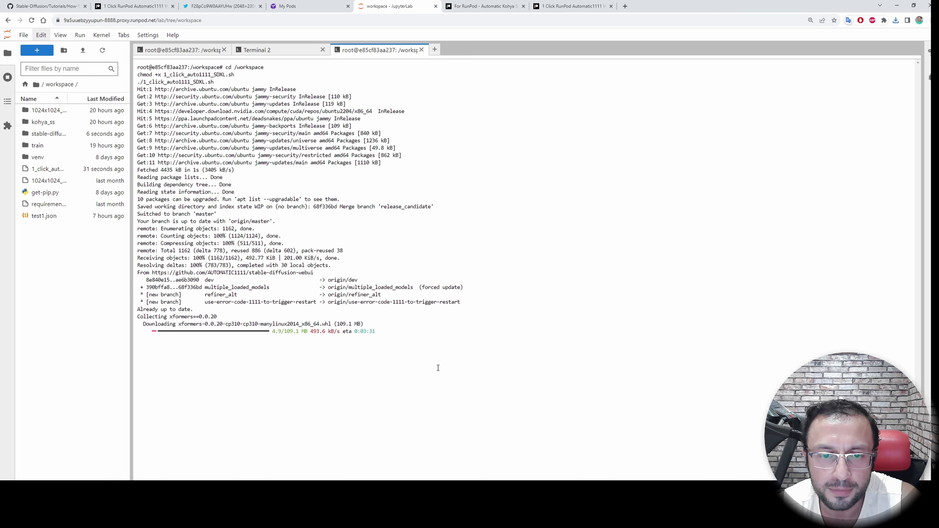
Step: Review the git update lines of 1_click_auto1111_SDXL.sh in Notepad++ and the COMMANDLINE_ARGS line in its linked webui-user-pt1.sh
key("alt+Tab")
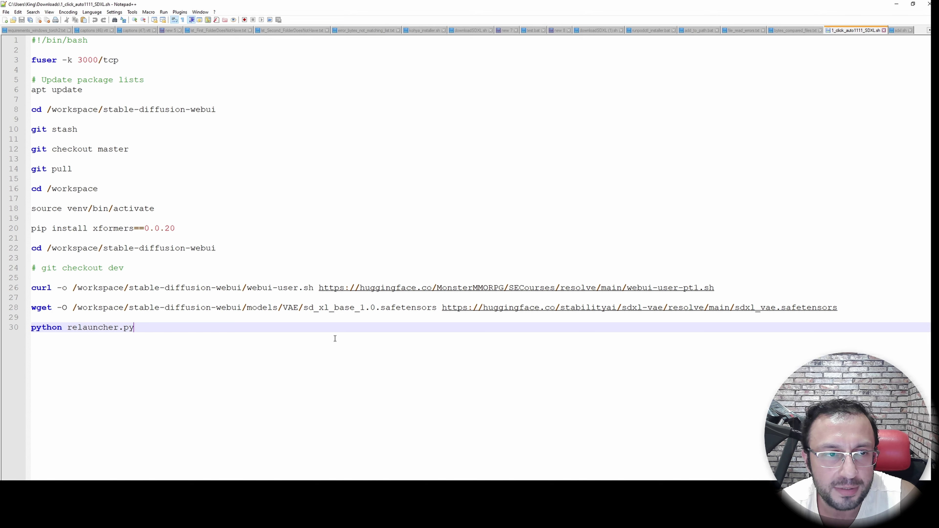
left_click_drag(92, 129, 31, 129)
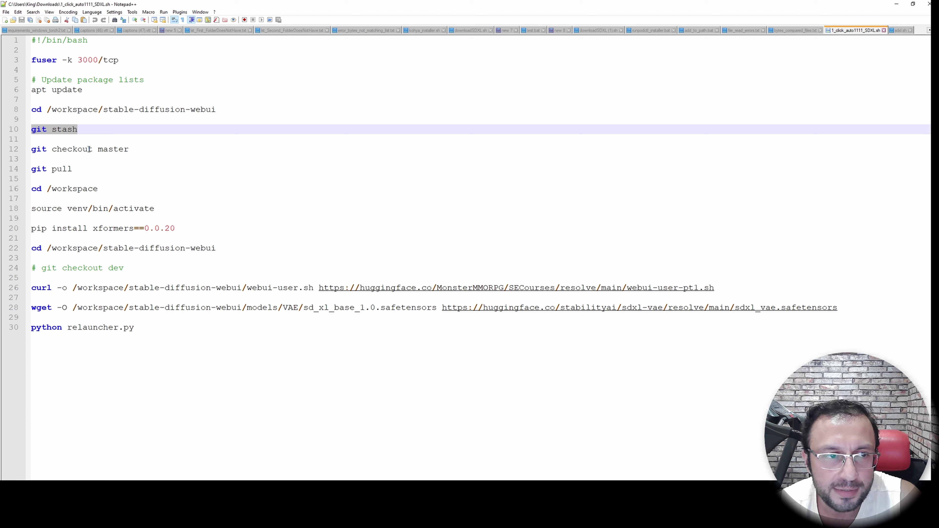
left_click_drag(149, 149, 26, 145)
left_click_drag(85, 171, 32, 173)
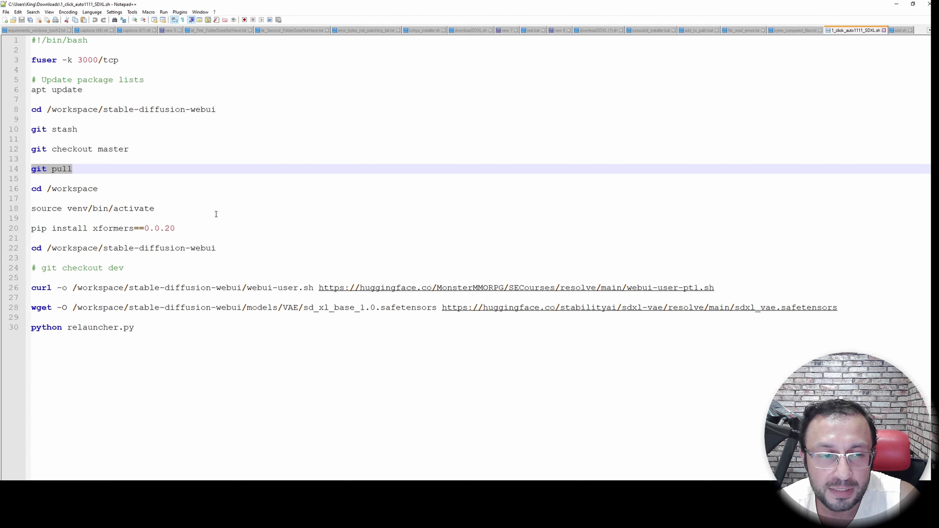
double_click(646, 289)
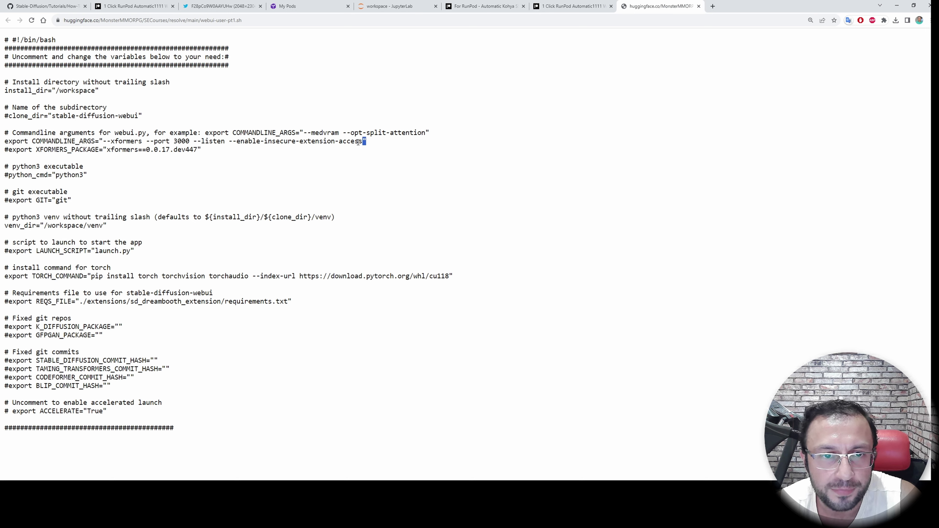
left_click_drag(366, 141, 95, 141)
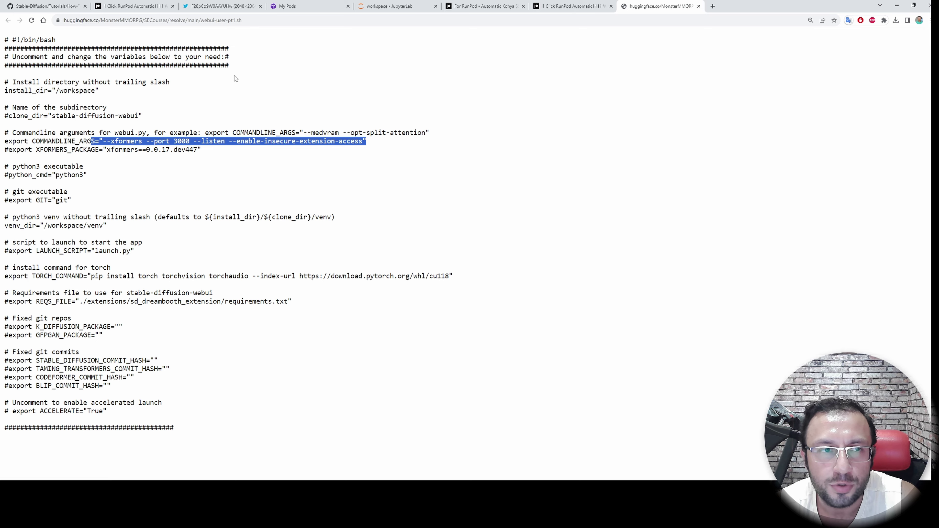
Step: Return to JupyterLab and open webui-user.sh from the stable-diffusion-webui folder to inspect its contents
left_click(388, 5)
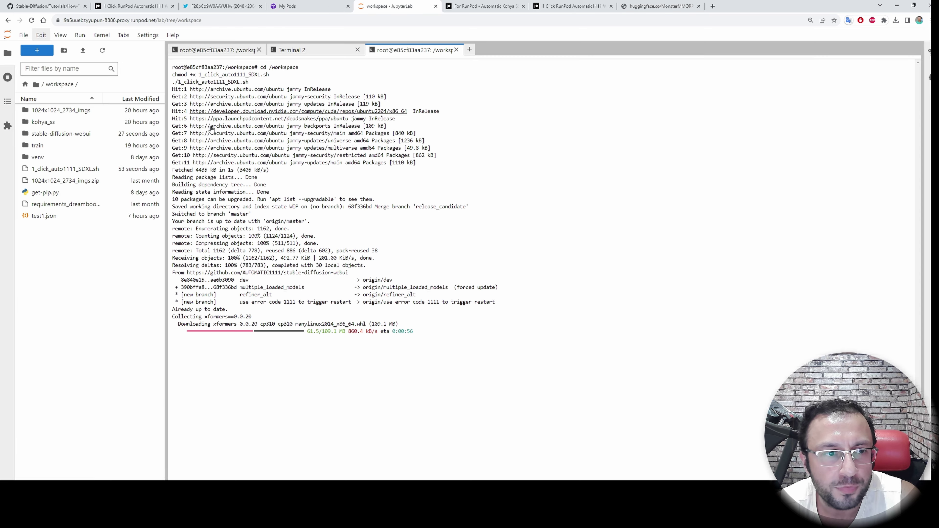
double_click(74, 135)
left_click_drag(166, 163, 221, 163)
scroll(140, 333, "down", 2)
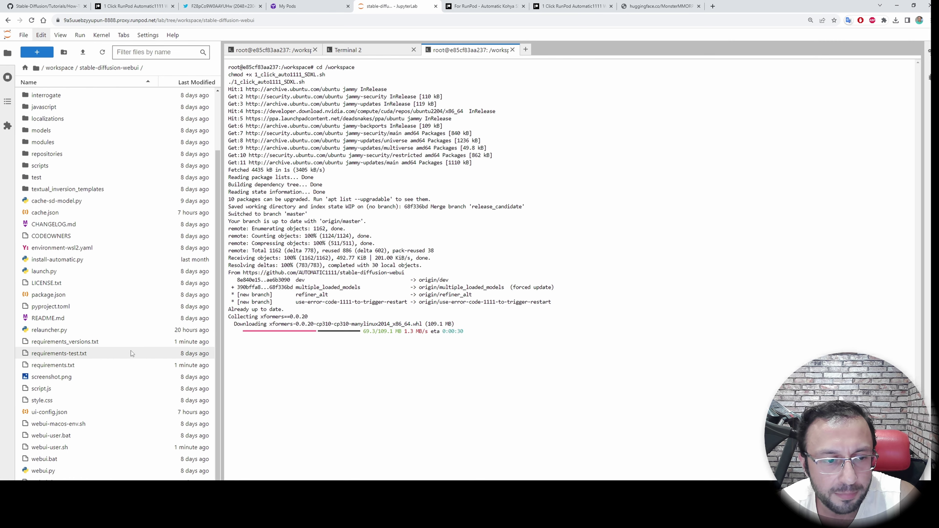
double_click(64, 446)
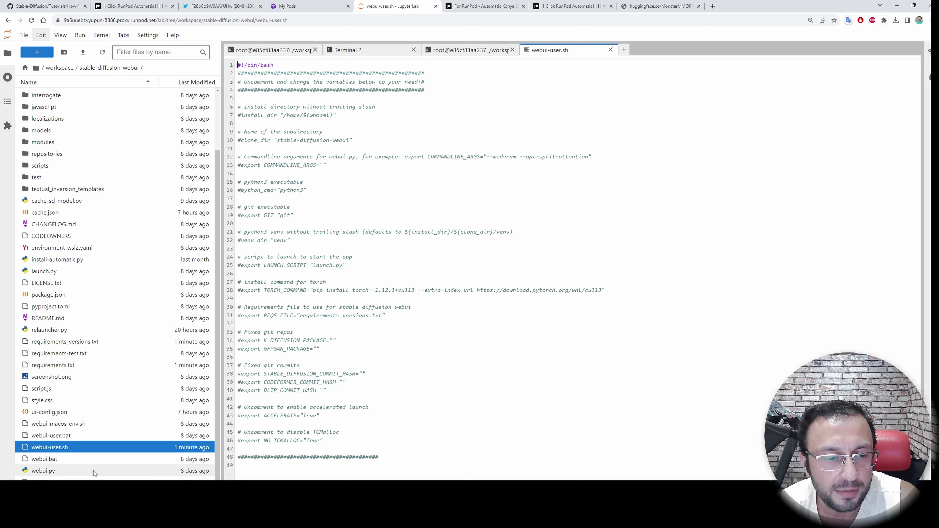
right_click(63, 451)
left_click(517, 385)
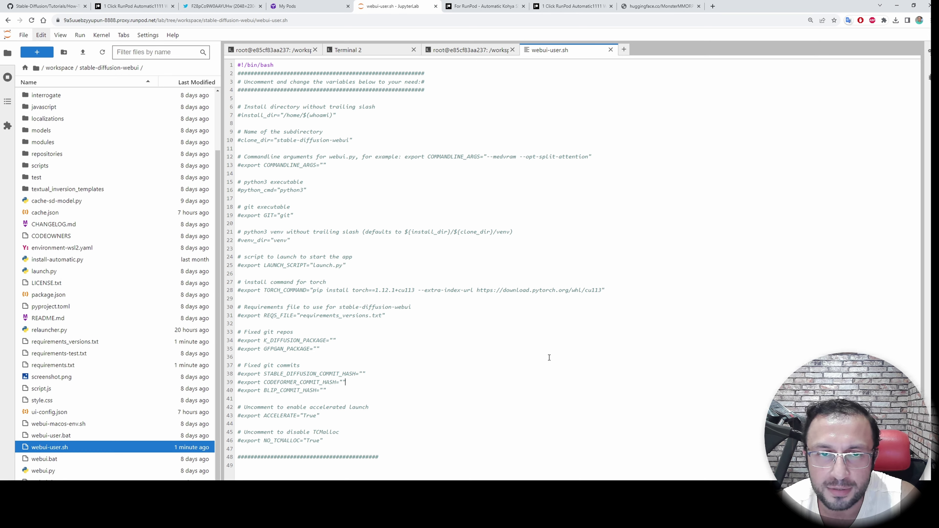
Step: Switch back to Notepad++ and review the script's venv activation, xformers==0.0.20 install and webui-user.sh download lines
key("alt+Tab")
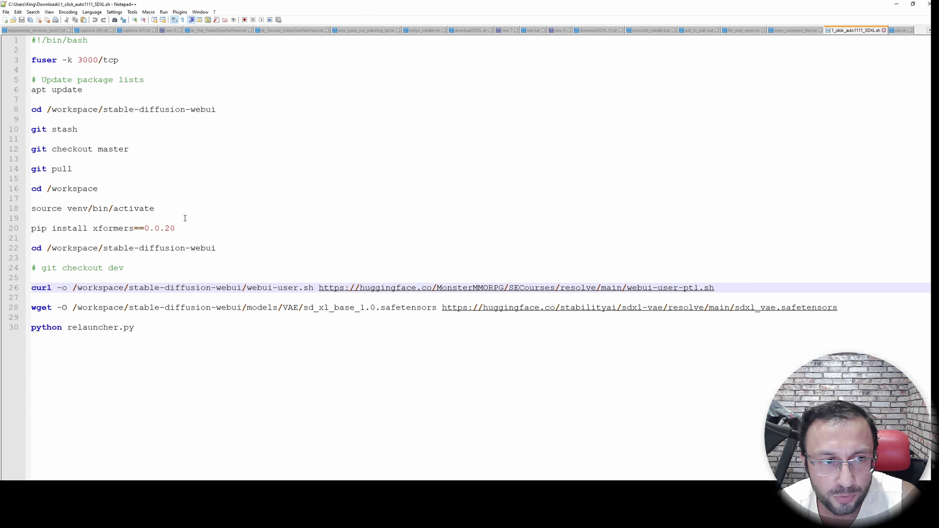
left_click_drag(171, 209, 32, 211)
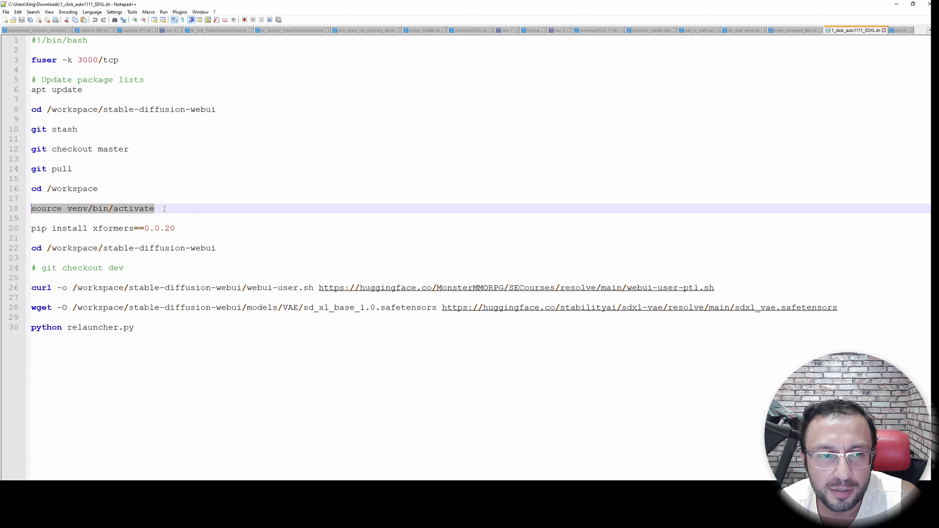
left_click(176, 207)
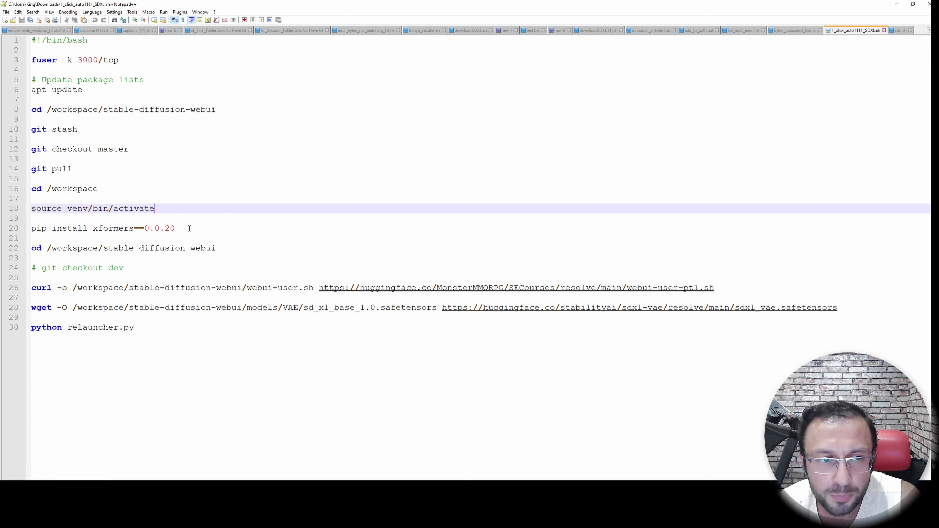
left_click_drag(189, 228, 24, 229)
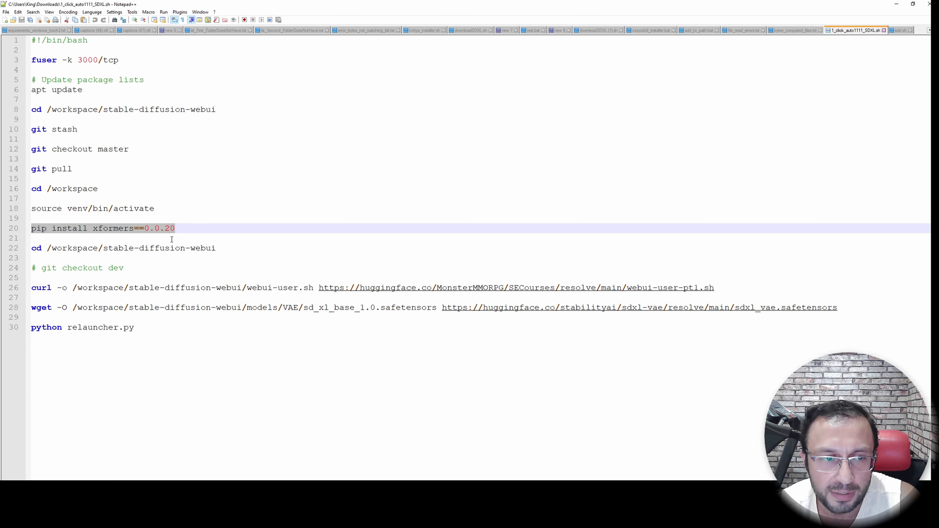
left_click(195, 327)
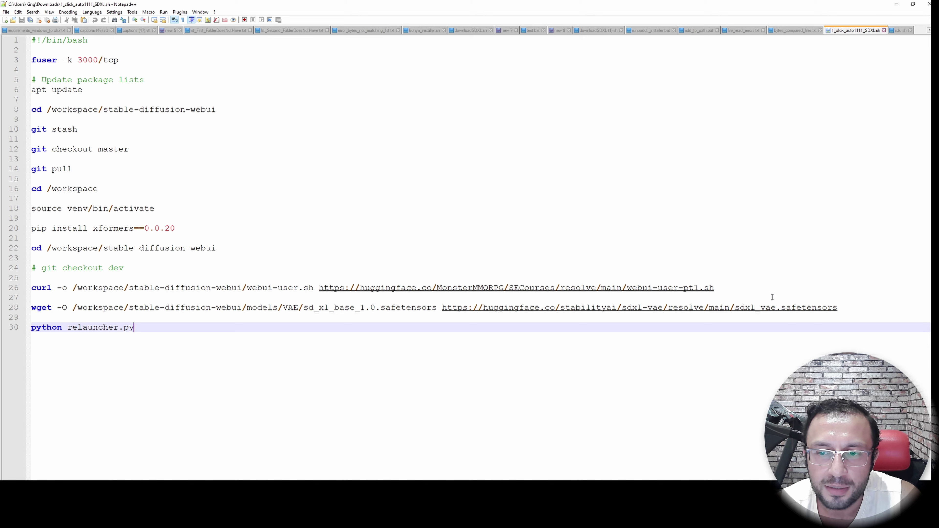
left_click_drag(714, 288, 7, 284)
left_click(220, 332)
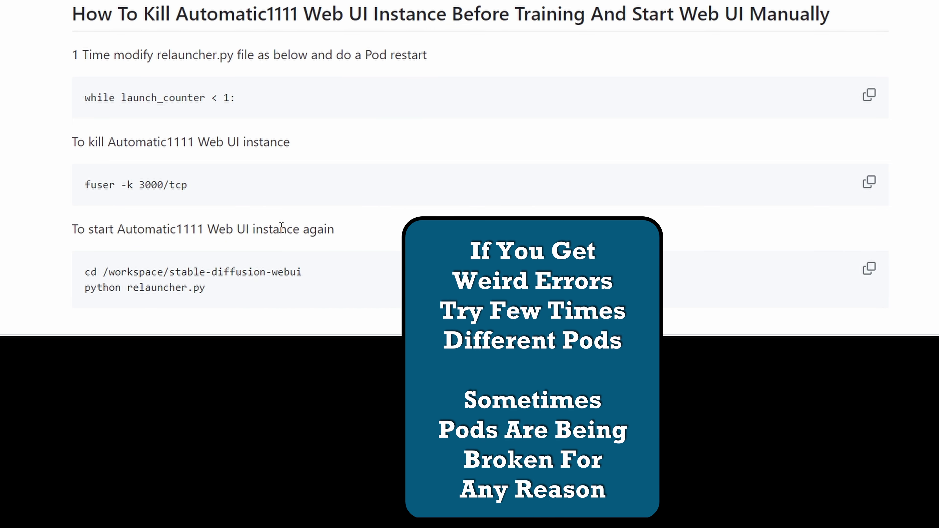
Step: Examine the GitHub guide's commands for restarting the Automatic1111 Web UI with relauncher.py and killing it with fuser -k 3000/tcp
left_click_drag(245, 300, 75, 274)
left_click(234, 313)
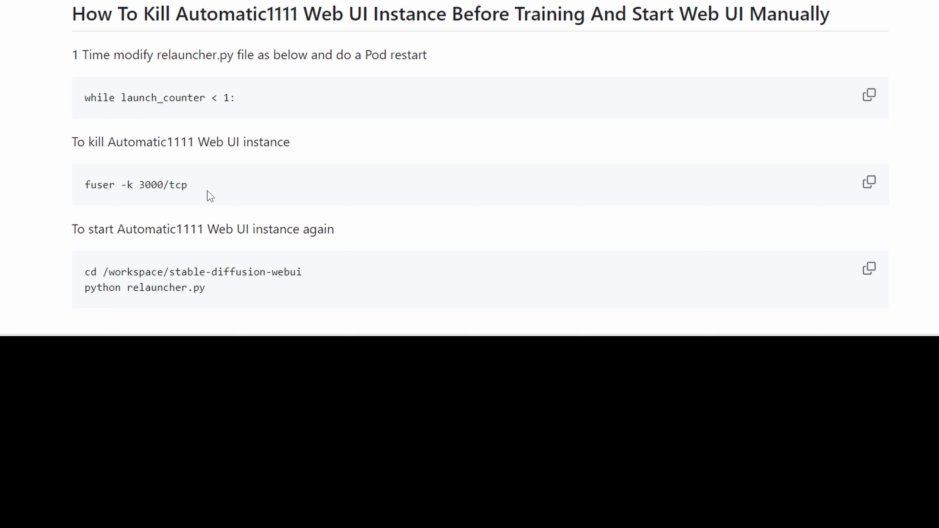
left_click_drag(208, 191, 84, 182)
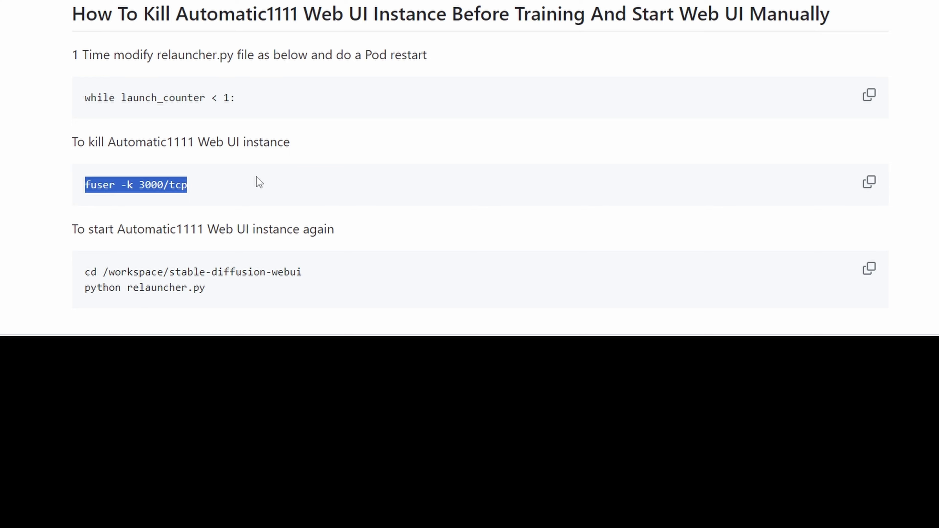
Step: Browse to stable-diffusion-webui/models/Lora/model in the JupyterLab file browser
scroll(383, 310, "up", 3)
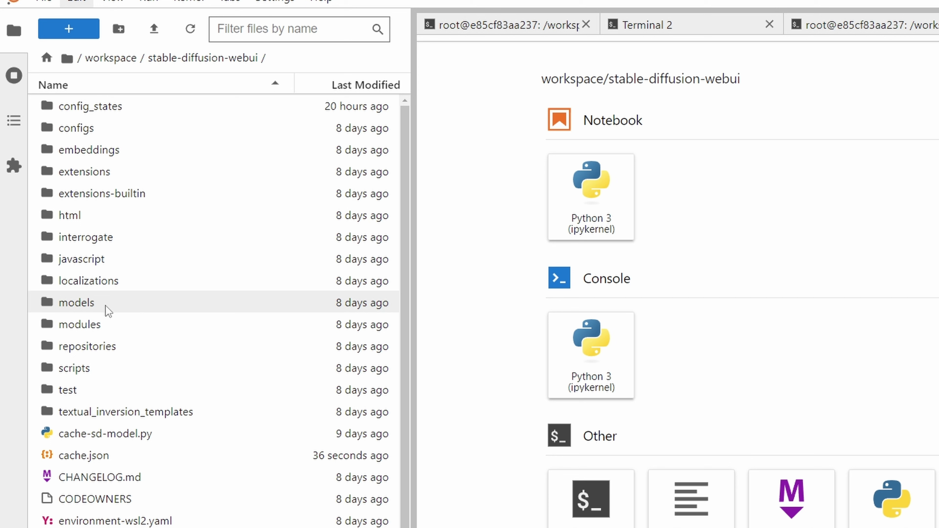
double_click(106, 311)
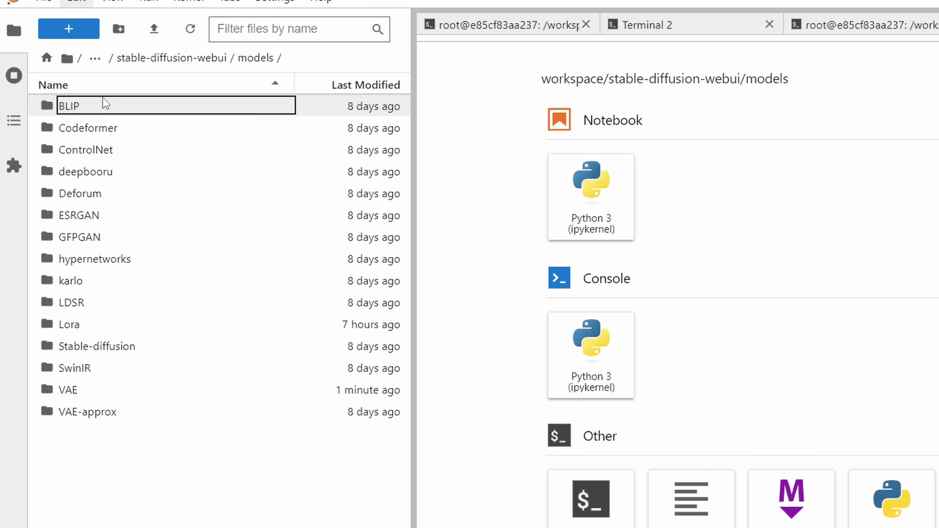
double_click(100, 332)
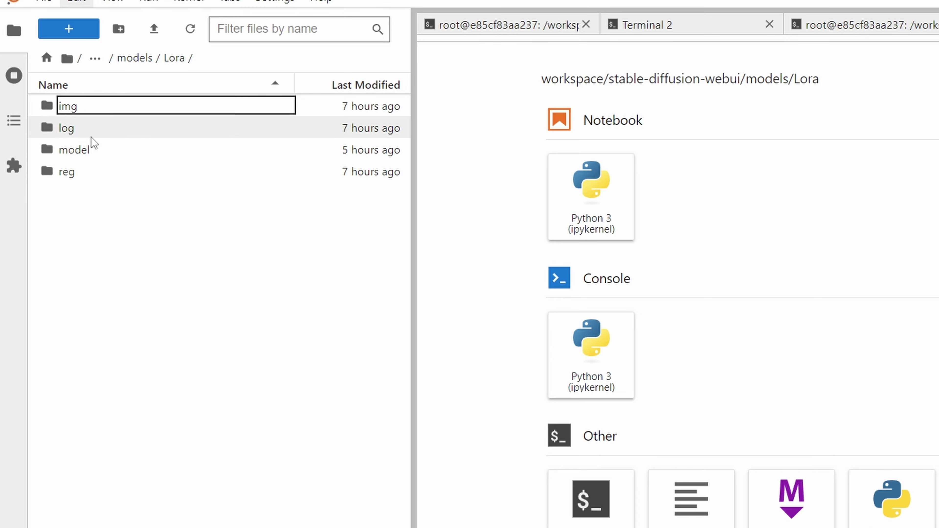
double_click(98, 157)
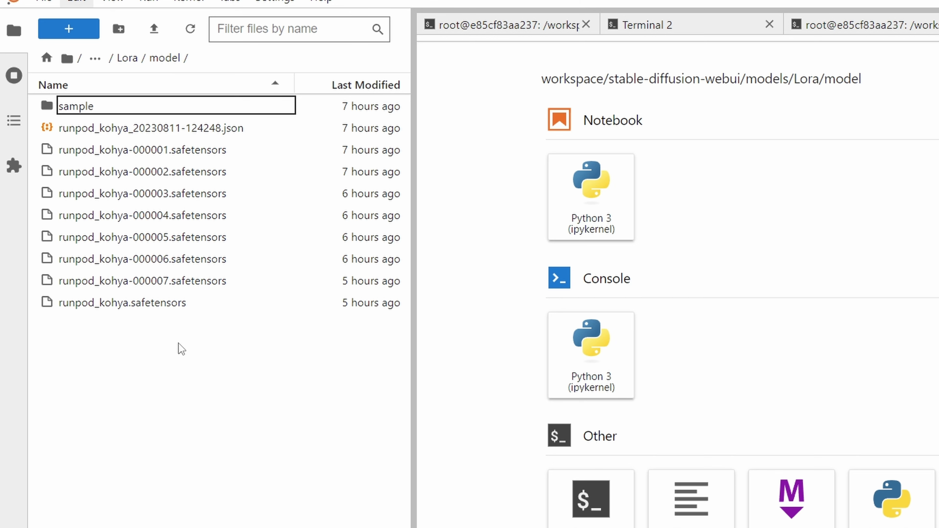
right_click(116, 303)
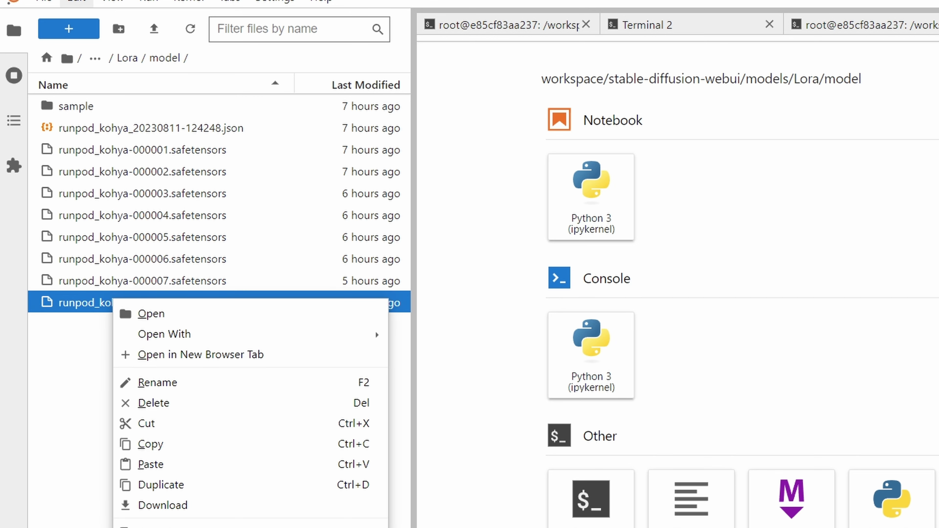
left_click(157, 383)
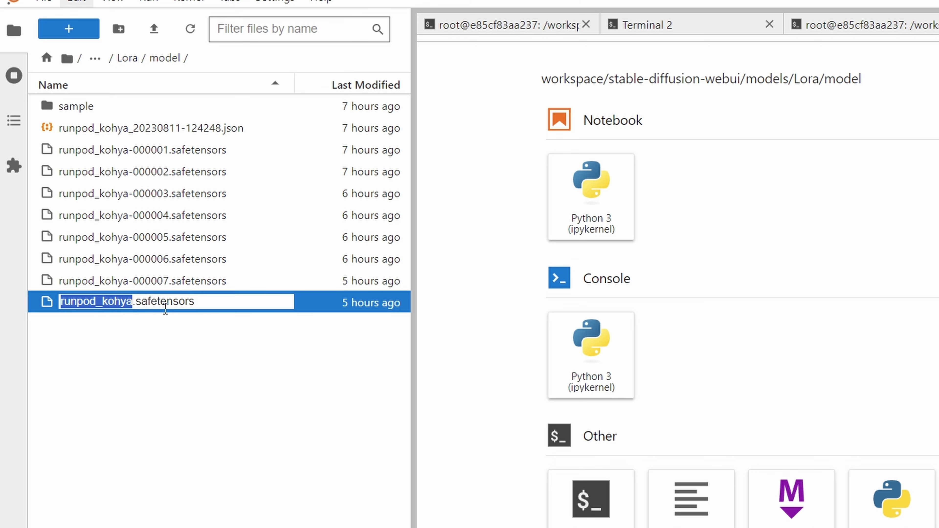
left_click(122, 304)
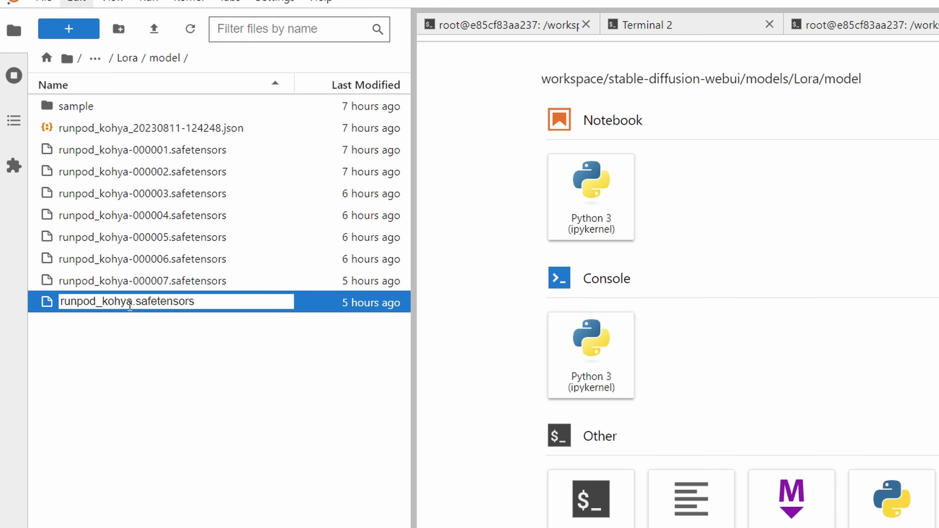
Step: Rename the final LoRA checkpoint runpod_kohya.safetensors as runpod_kohya-000008.safetensors, reusing the name of the 000007 checkpoint
left_click(145, 286)
left_click(145, 286)
key("ctrl+c")
left_click(131, 307)
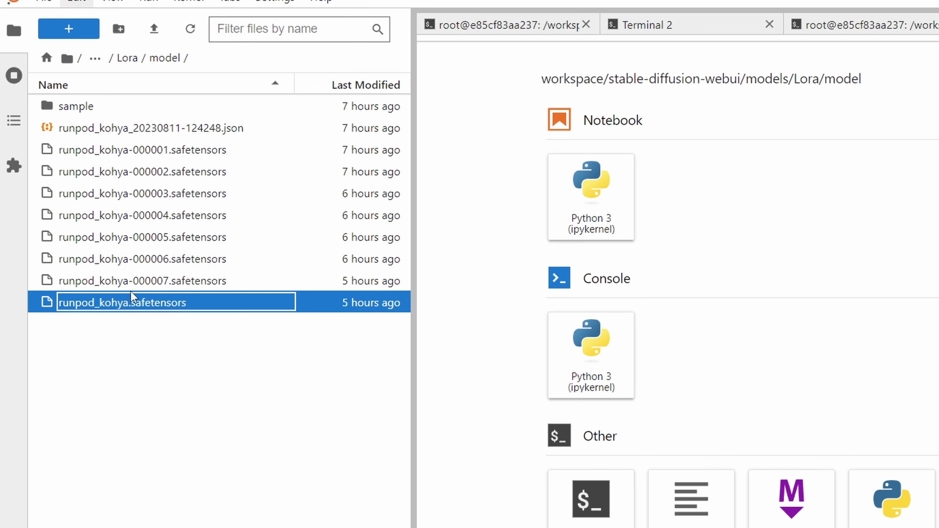
right_click(130, 305)
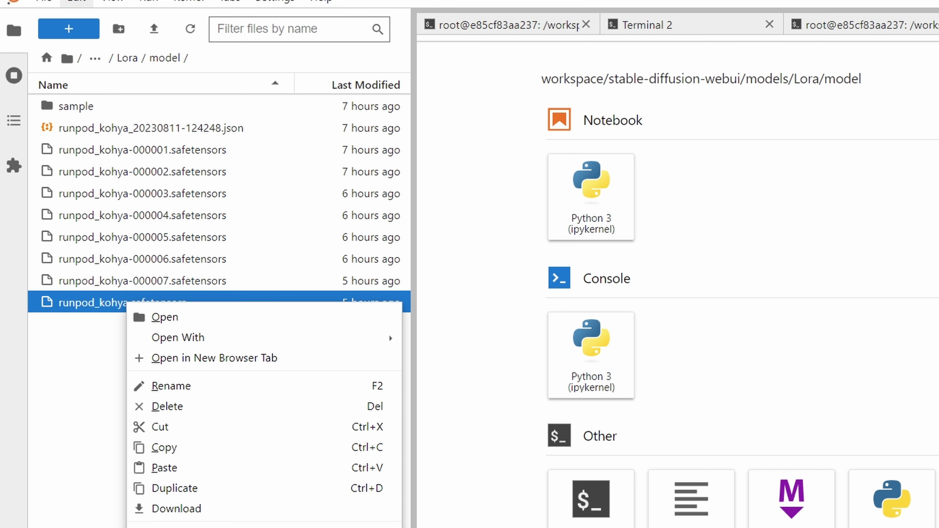
left_click(183, 392)
key("ctrl+v")
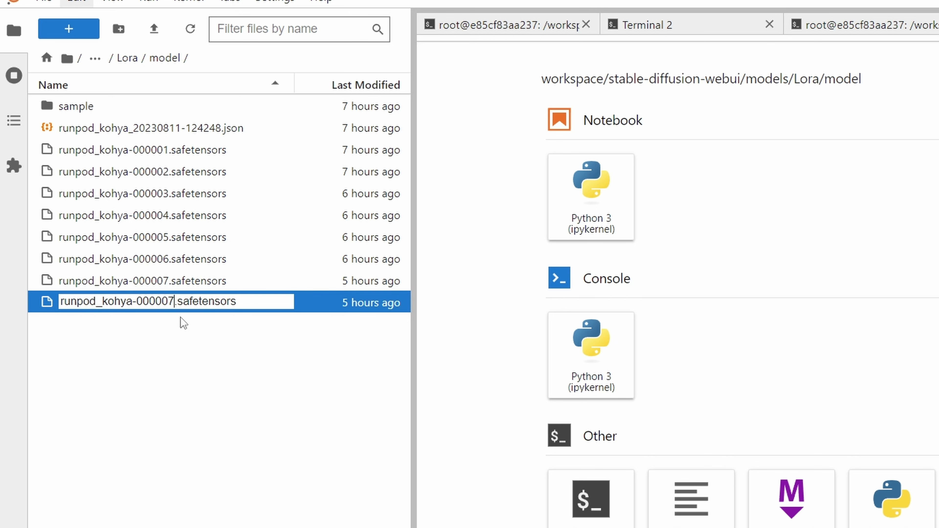
key("shift+Left")
type("8")
key("Return")
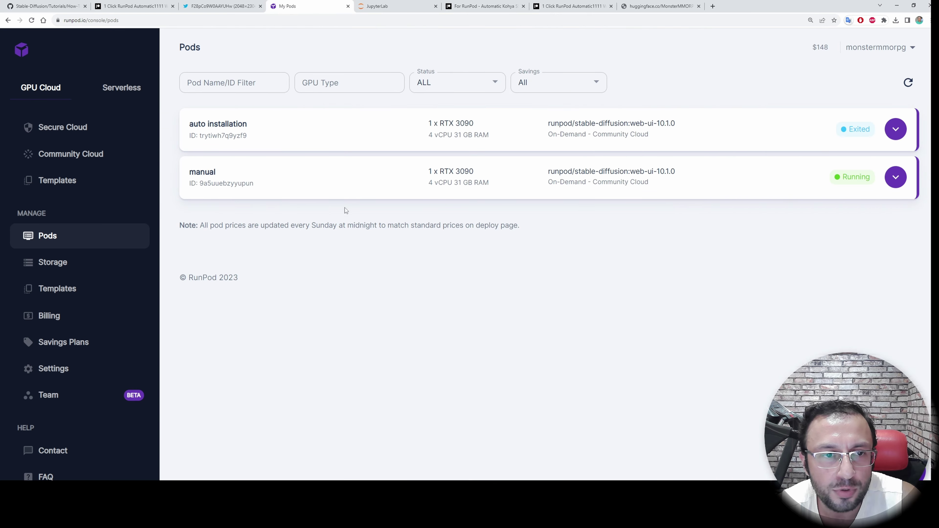
Step: Connect to the manual pod's HTTP service on port 3001 and load the sd_xl_base_1.0.safetensors checkpoint in the Web UI
left_click(895, 176)
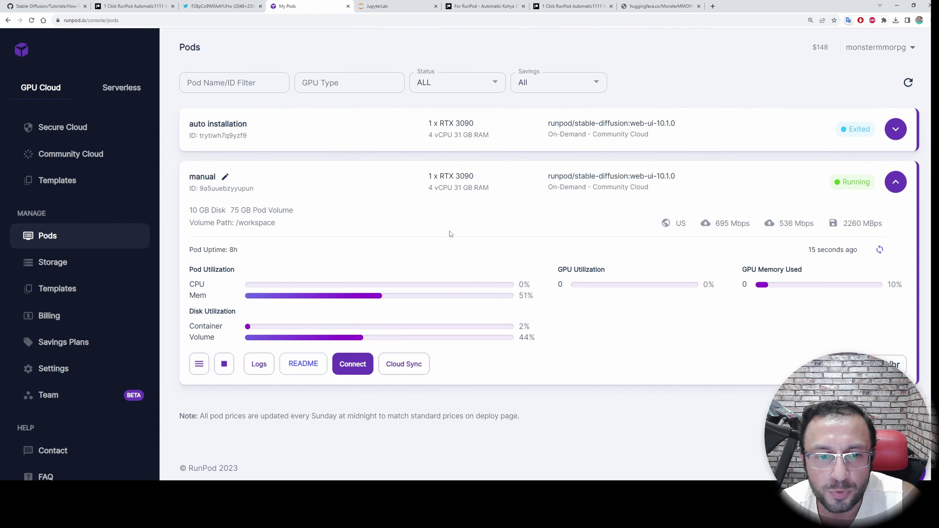
left_click(353, 363)
left_click(384, 163)
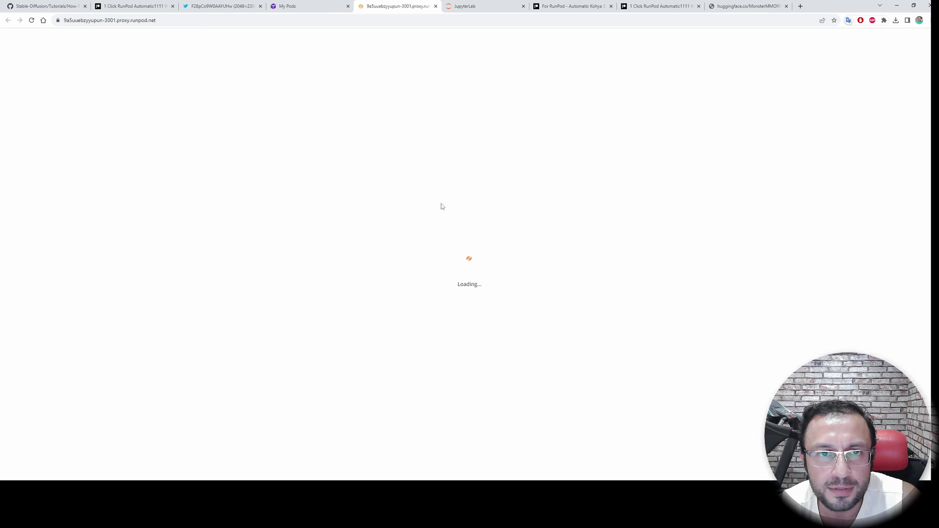
scroll(213, 97, "up", 3)
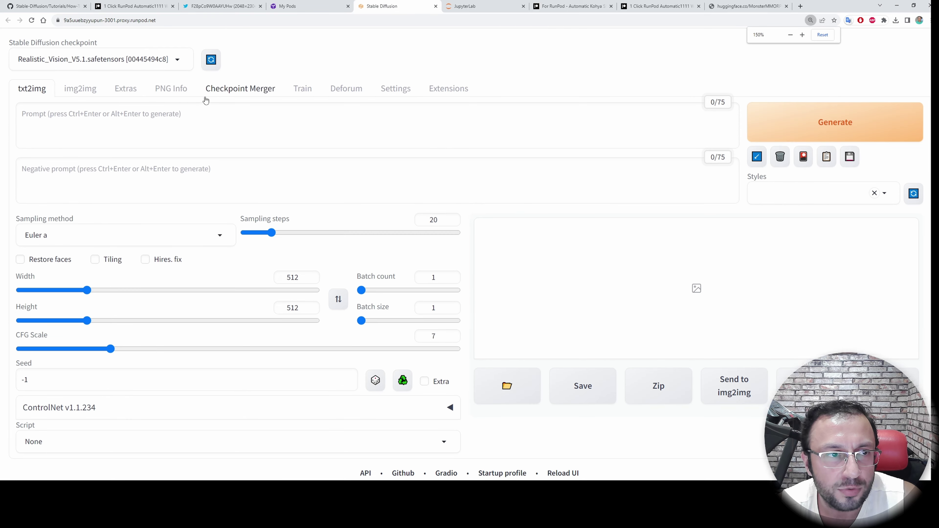
left_click(112, 59)
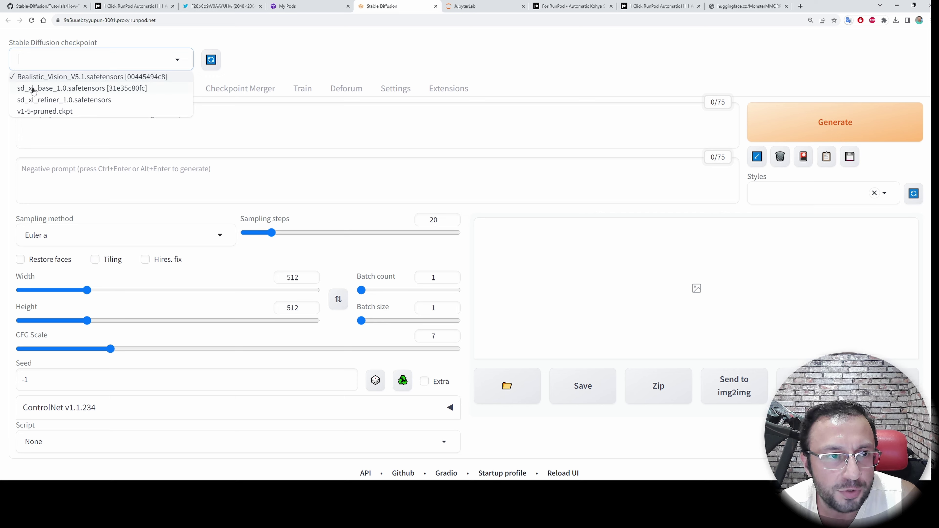
left_click(45, 89)
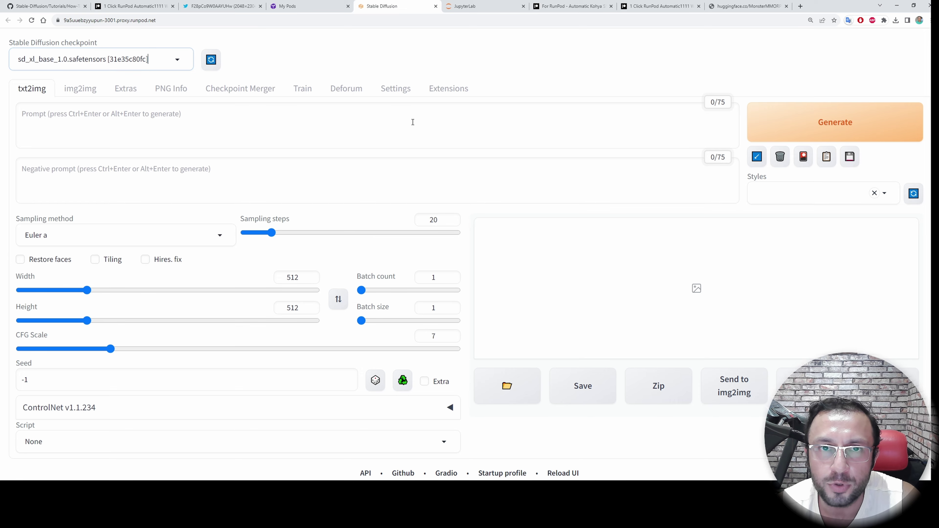
Step: Add sd_vae to the Quicksettings list in the User interface settings
left_click(402, 94)
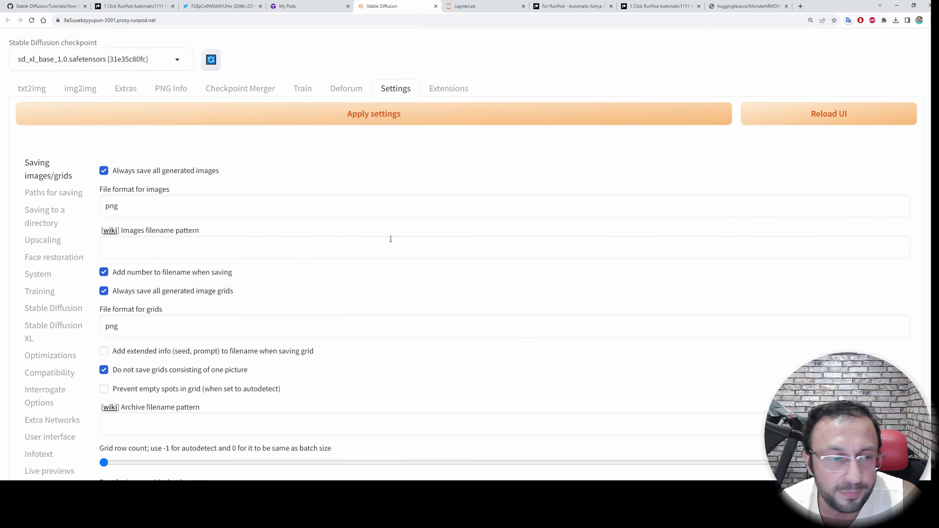
scroll(377, 292, "down", 3)
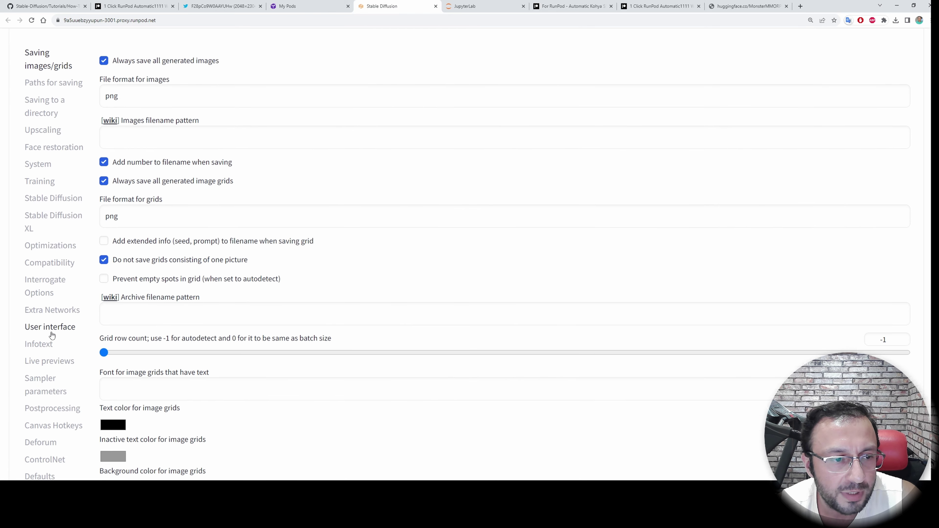
left_click(52, 335)
scroll(266, 344, "down", 8)
left_click(232, 299)
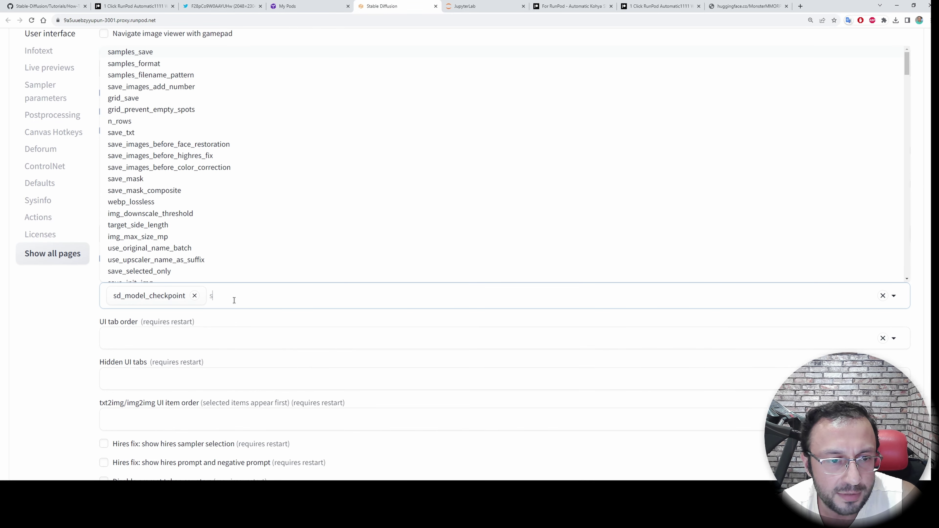
type("sd")
left_click(140, 159)
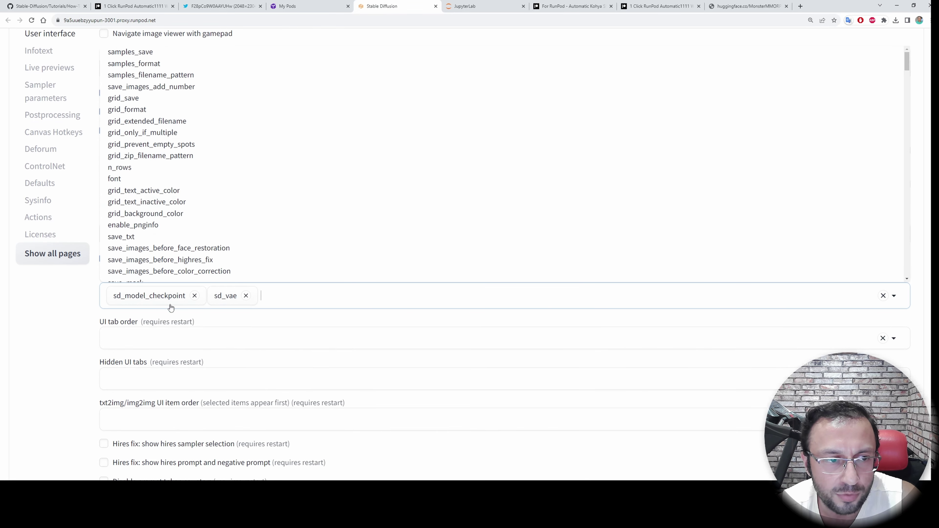
Step: Apply the changed settings and reload the Web UI
scroll(283, 408, "up", 3)
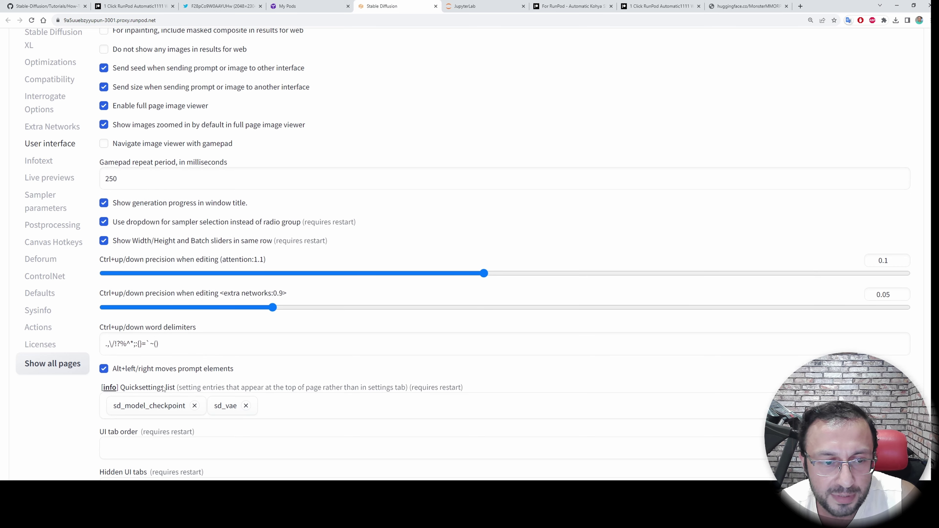
scroll(461, 336, "up", 8)
left_click(460, 122)
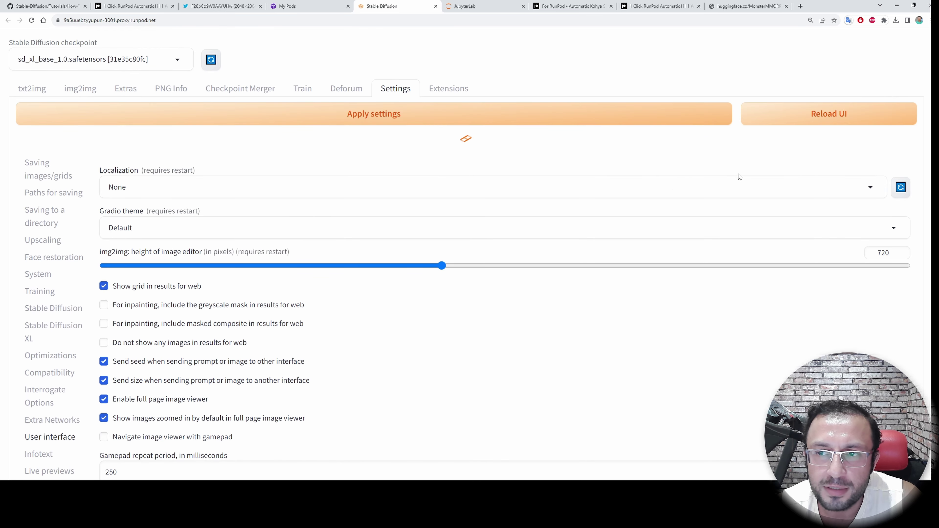
left_click(779, 113)
Step: Switch to JupyterLab and open webui-user.sh from the stable-diffusion-webui folder
left_click(318, 5)
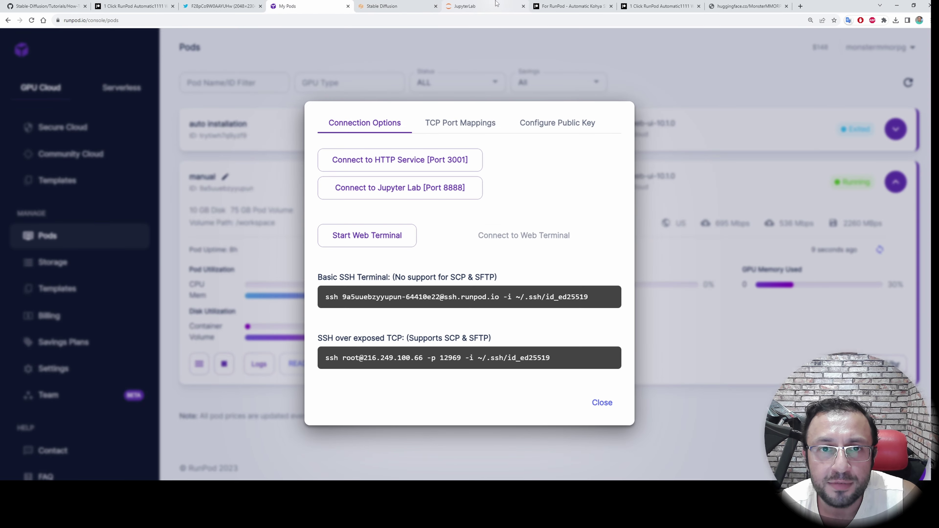
left_click(497, 4)
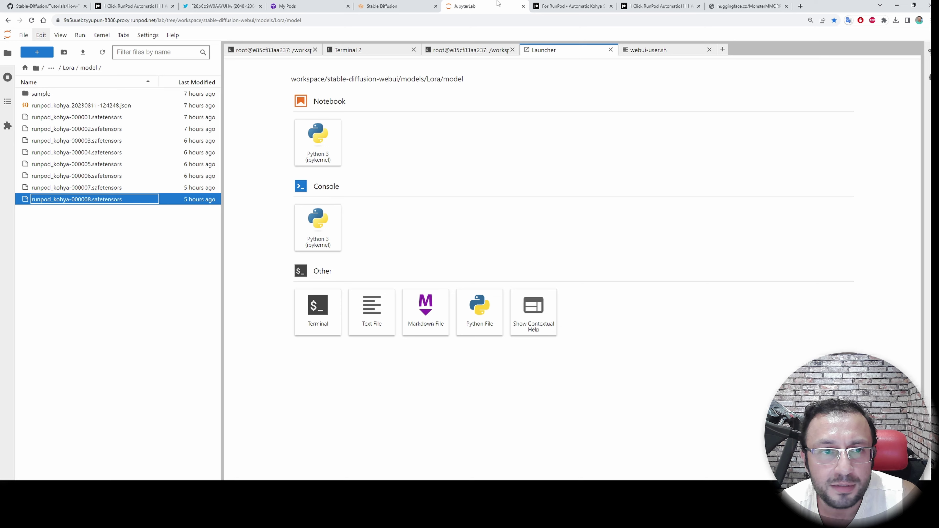
left_click(68, 67)
left_click(68, 68)
left_click(69, 70)
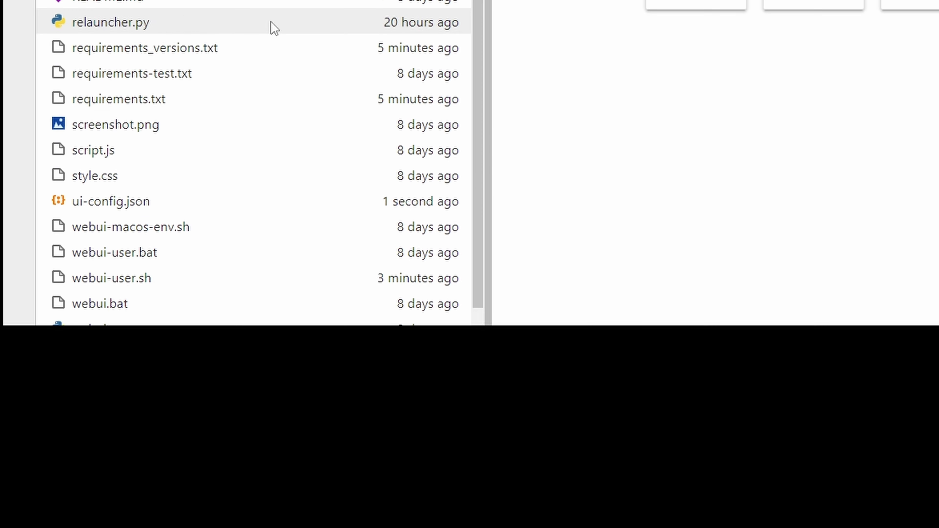
scroll(124, 345, "down", 1)
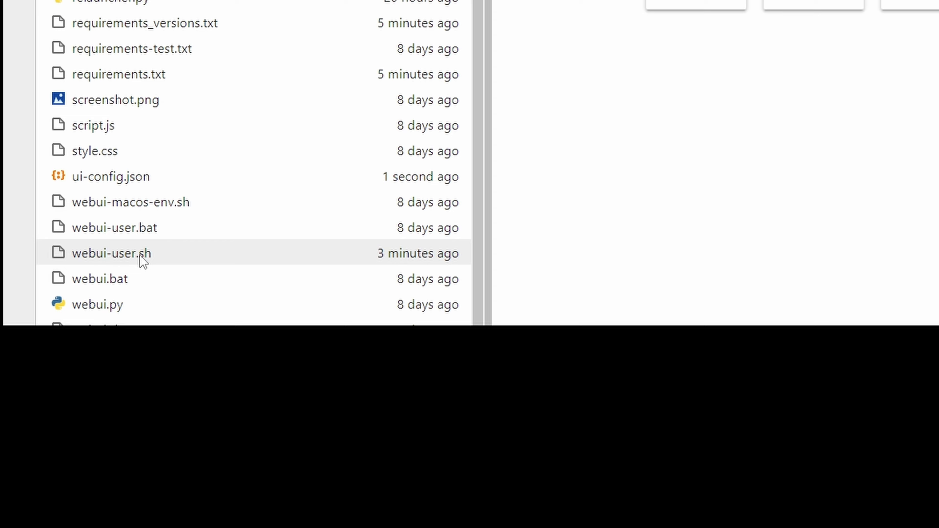
double_click(140, 255)
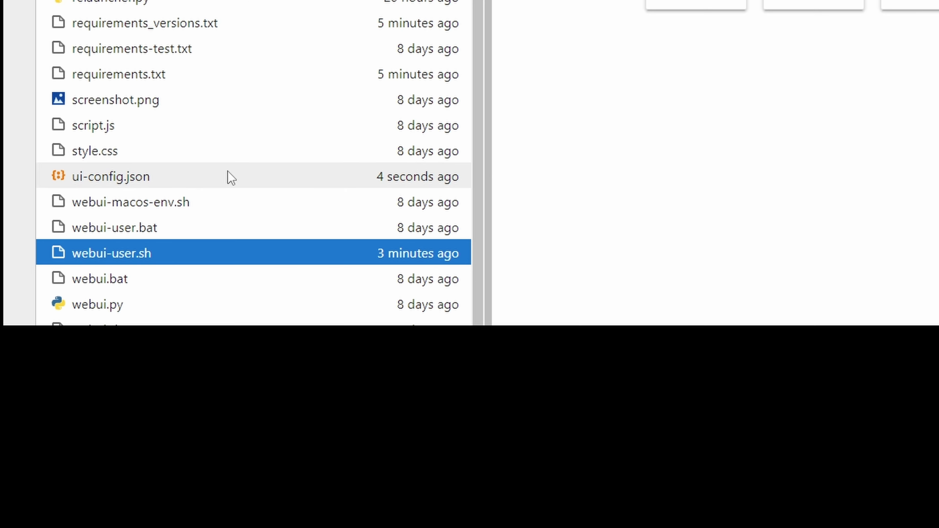
Step: Append --no-half-vae to COMMANDLINE_ARGS in webui-user.sh and save the file
left_click(147, 253)
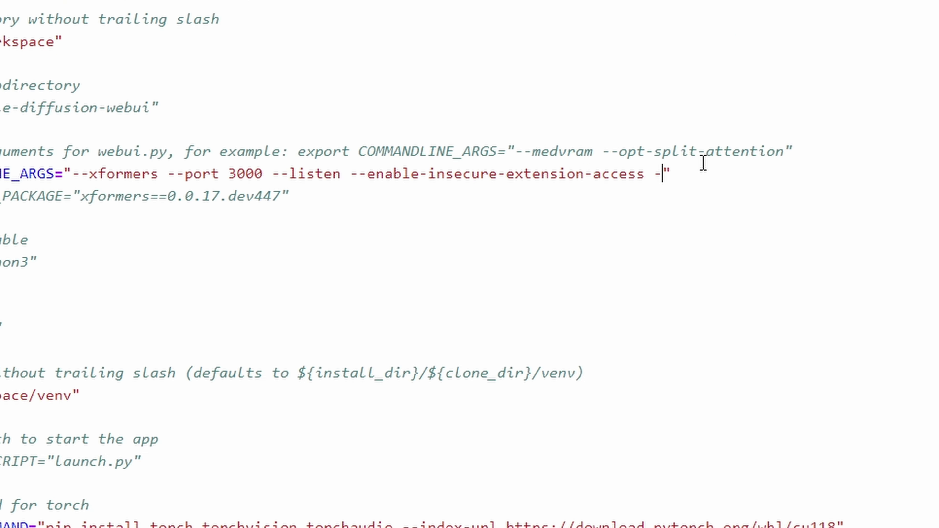
type("-no-half-vaer")
key("BackSpace")
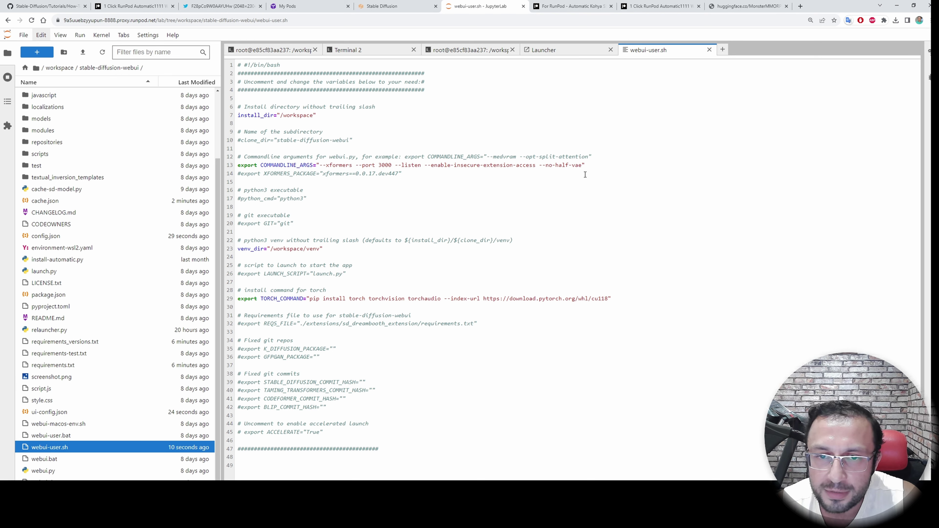
Step: Switch back to the Stable Diffusion Web UI, set width and height to 1024, and select sdxl_vae.safetensors as the SD VAE
left_click(403, 6)
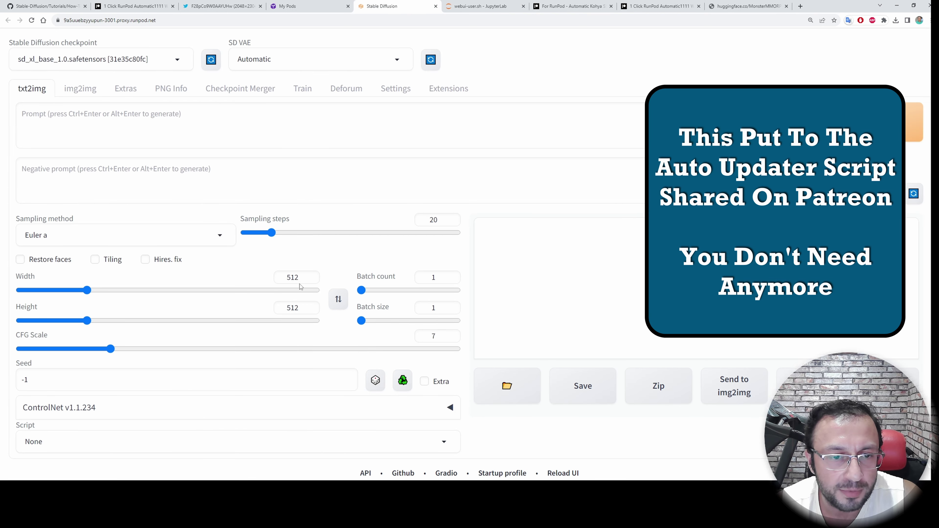
left_click_drag(300, 278, 245, 272)
type("1024")
key("Tab")
type("1024")
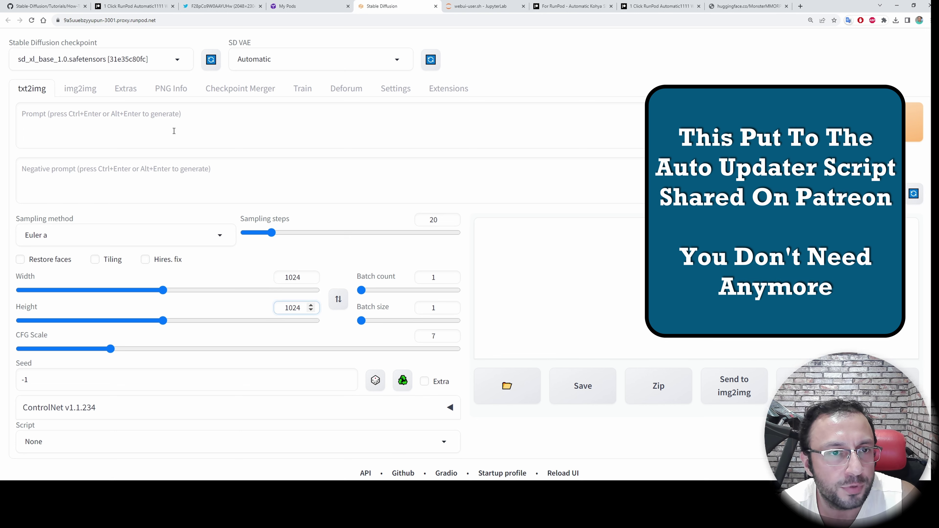
left_click(303, 60)
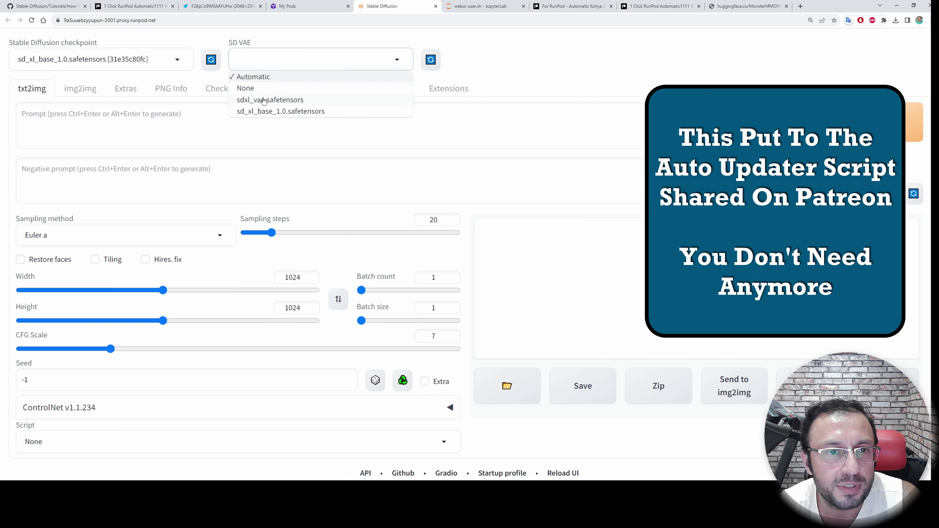
left_click(272, 100)
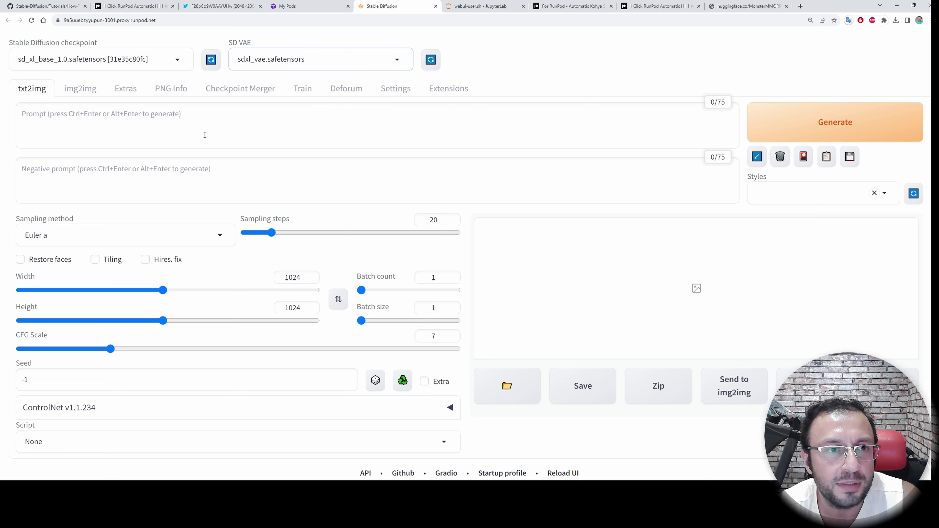
Step: Set the txt2img sampling steps to 30
left_click(195, 131)
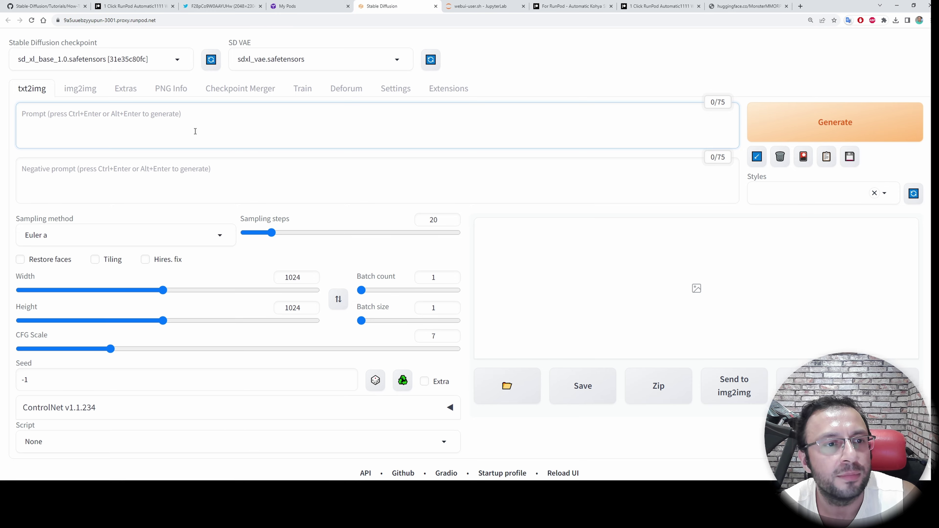
left_click(436, 220)
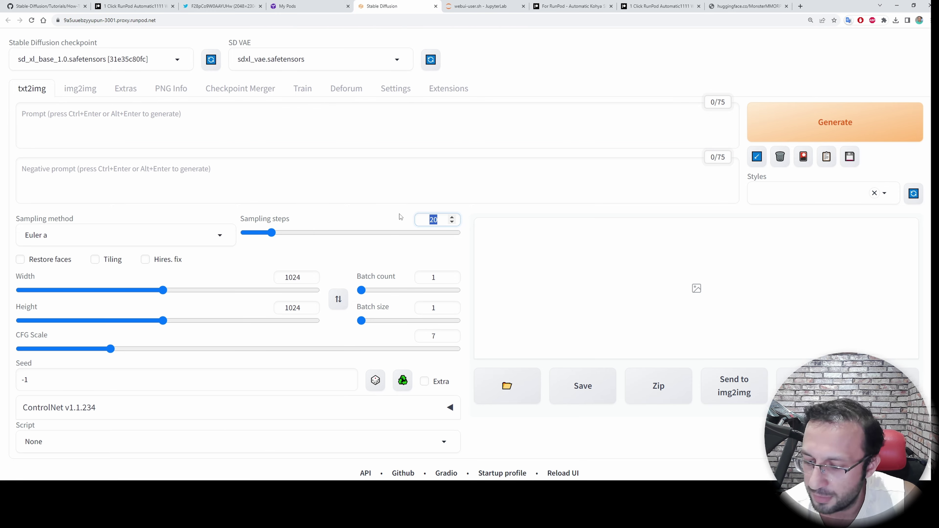
left_click(146, 130)
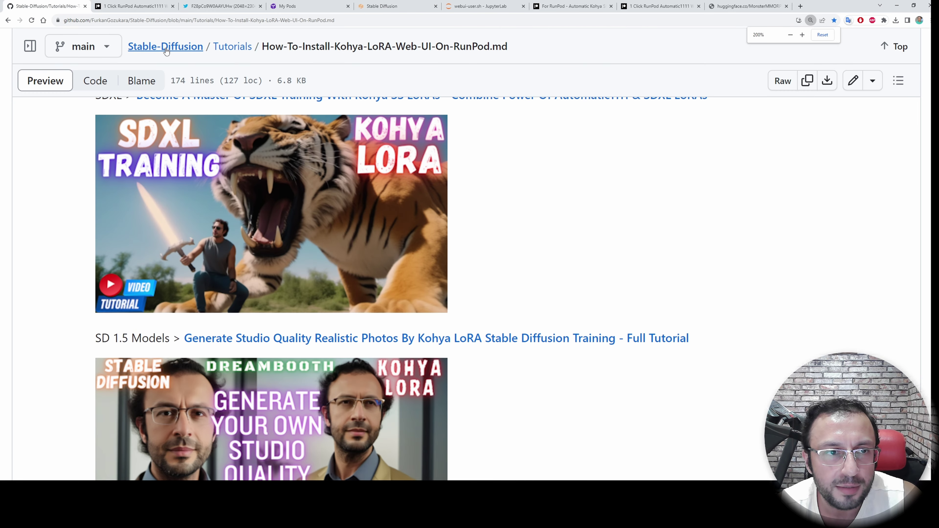
Step: Open Amazing-Prompts-List-For-Stable-Diffusion.md in the GitHub Stable-Diffusion repository and go to the dinosaur example under SDXL Prompts
left_click(166, 47)
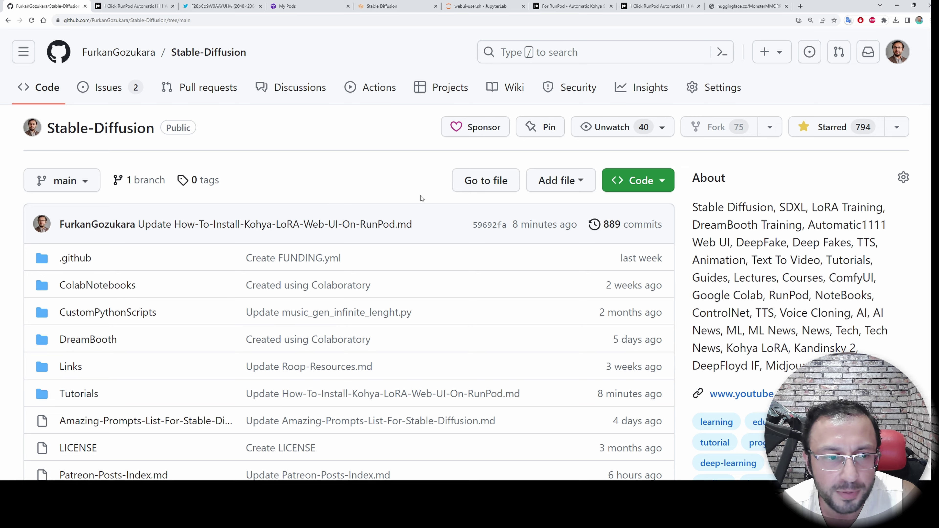
scroll(406, 295, "down", 8)
scroll(398, 388, "up", 2)
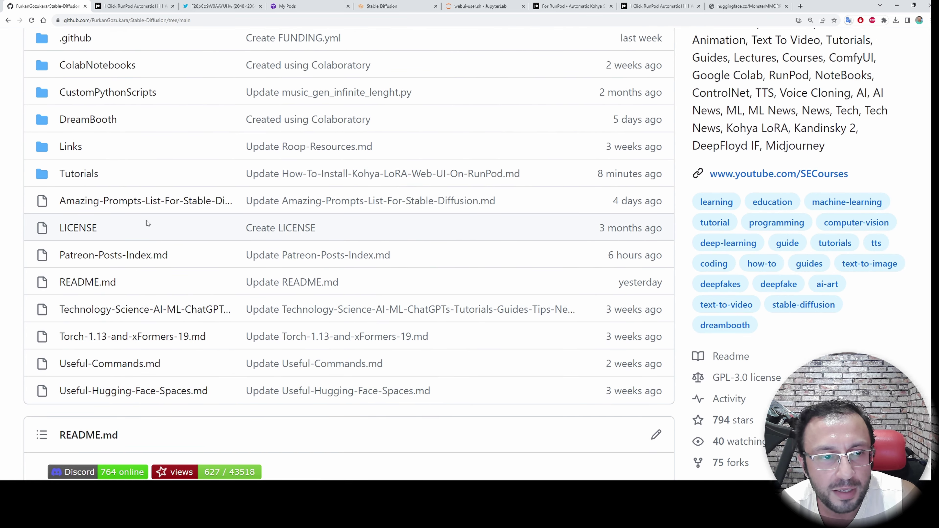
left_click(150, 209)
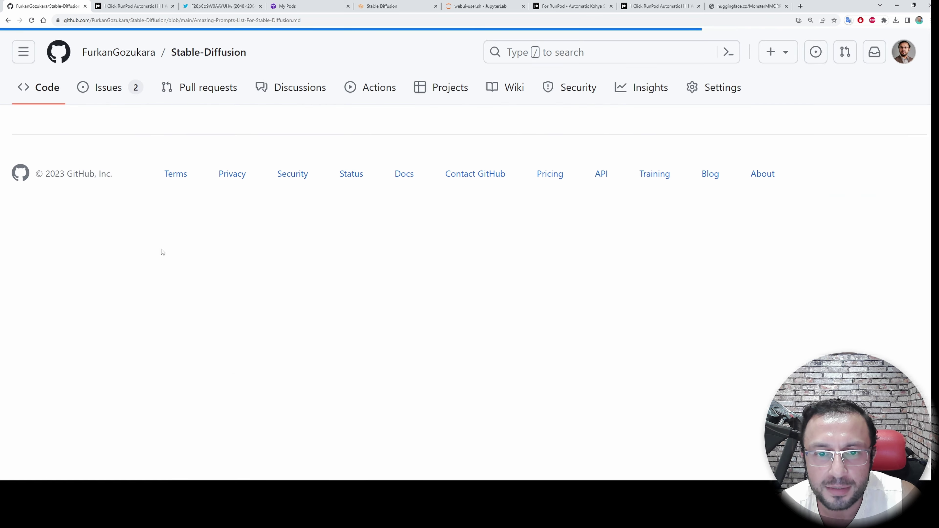
scroll(462, 377, "down", 15)
scroll(462, 377, "down", 20)
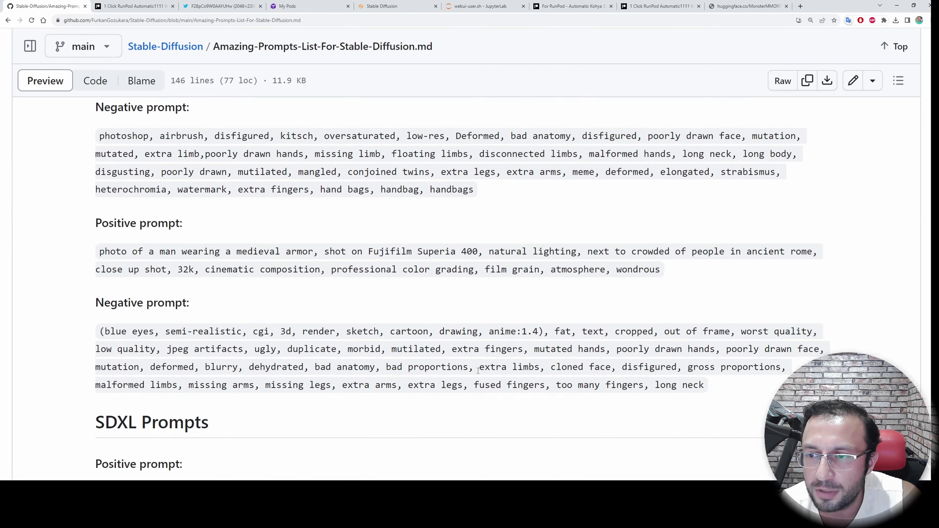
scroll(477, 373, "down", 10)
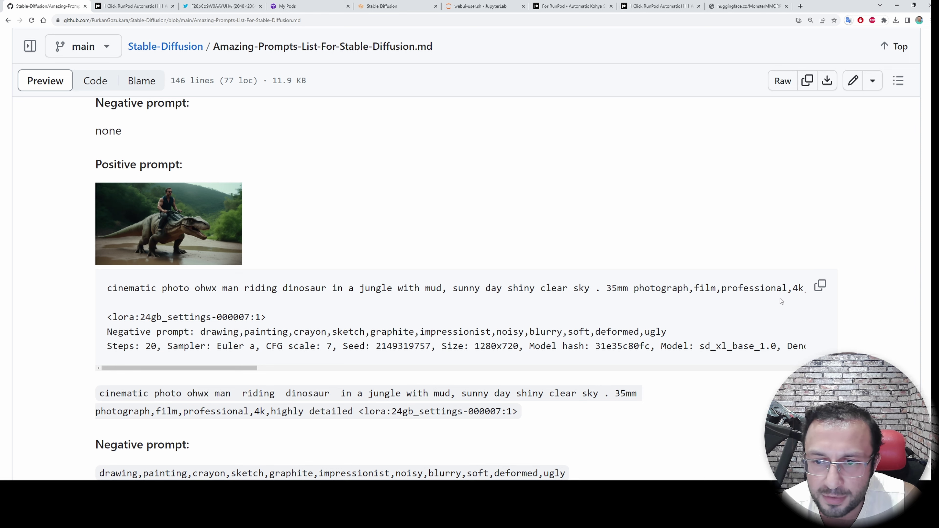
Step: Copy the positive prompt "cinematic photo ohwx man riding dinosaur in a jungle with mud", through "highly detailed", into the Web UI's prompt
triple_click(134, 297)
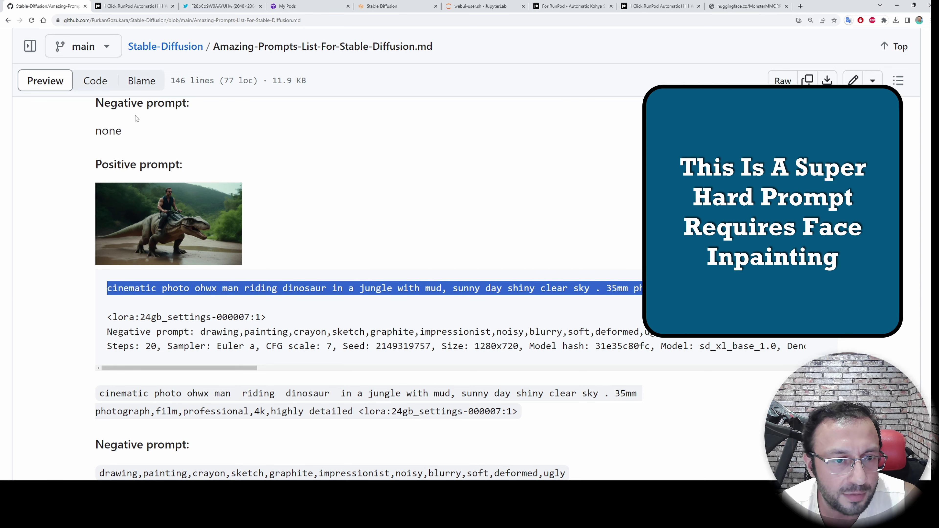
left_click(385, 5)
left_click(142, 135)
type("cinematic photo ohwx man riding dinosaur in a jungle with mud, sunny day shiny clear sky . 35mm photograph,film,professional,4k,highly detailed")
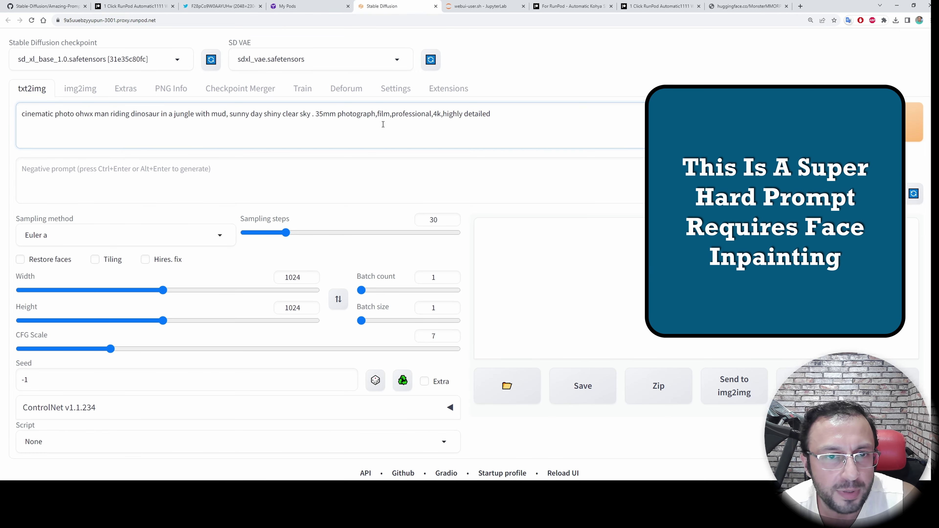
Step: Copy the dinosaur example's negative prompt "drawing,painting,crayon,sketch,graphite,impressionist,noisy,blurry,soft,deformed,ugly" from GitHub into the Web UI's negative prompt
left_click(45, 5)
left_click_drag(207, 361, 325, 369)
left_click_drag(354, 333, 200, 328)
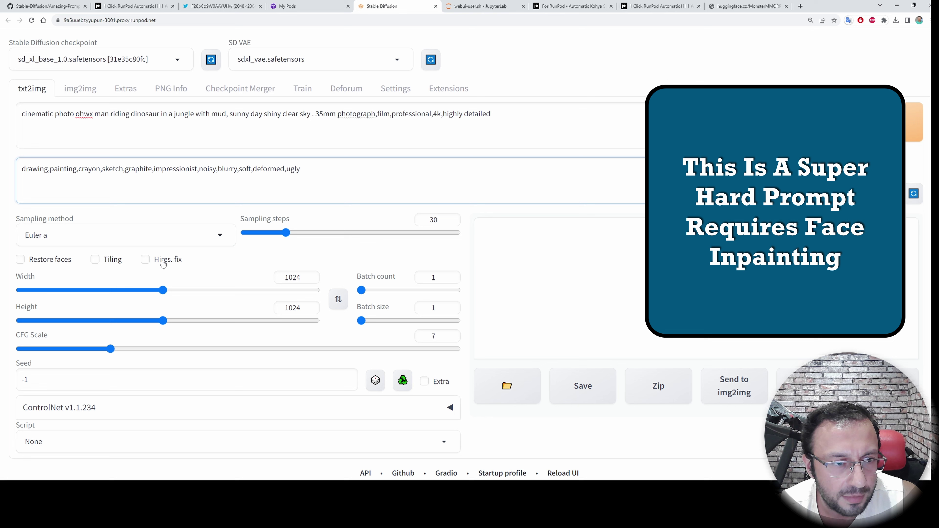
Step: Enable Hires. fix and set its upscale factor to 1.2
left_click(164, 261)
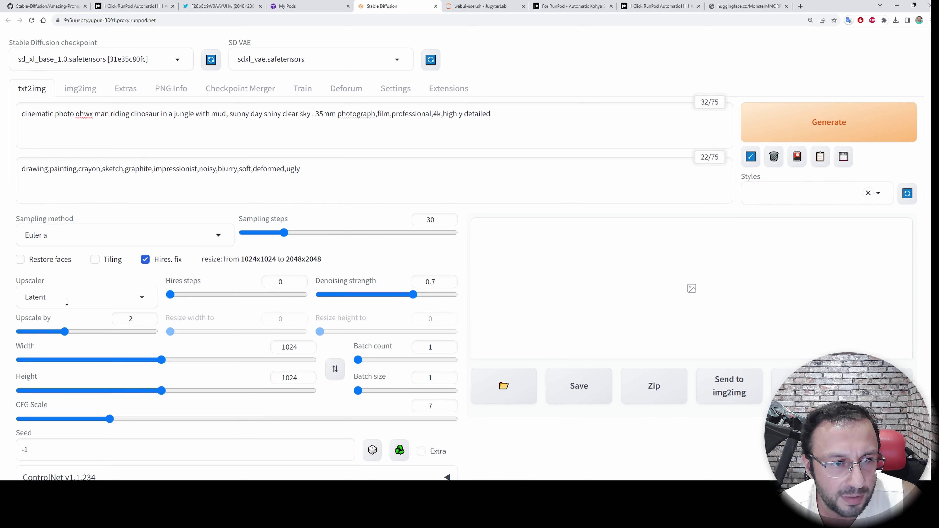
double_click(142, 322)
type("1.2")
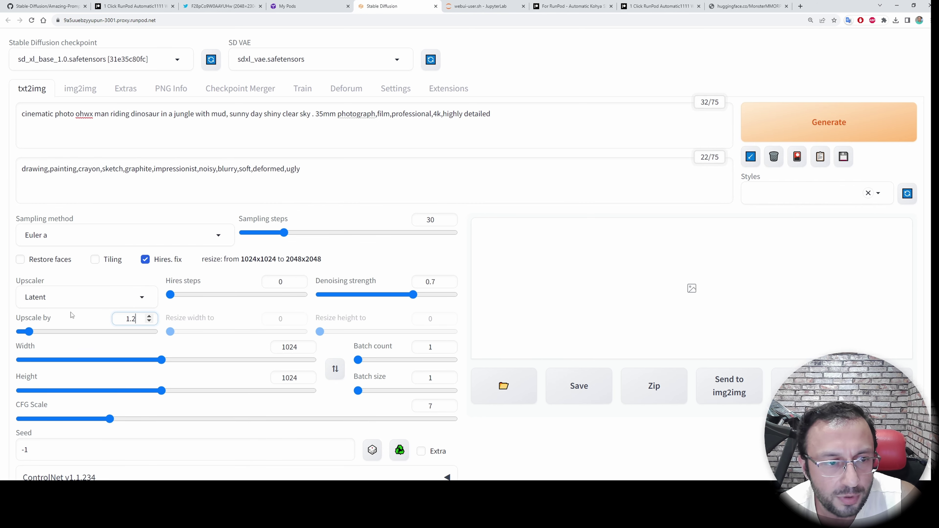
Step: Set the Hires. fix denoising strength to 0.5 and the CFG scale to 10
double_click(433, 282)
type("5")
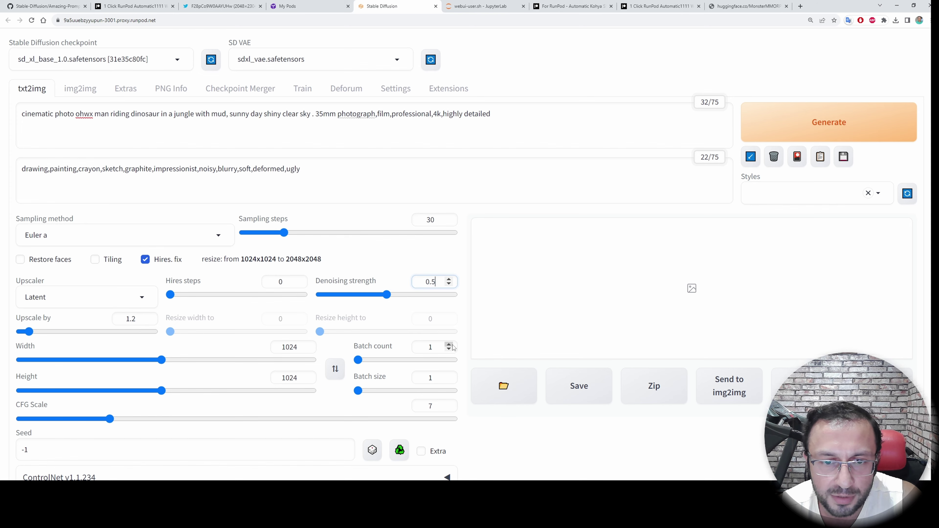
scroll(490, 402, "down", 1)
double_click(422, 370)
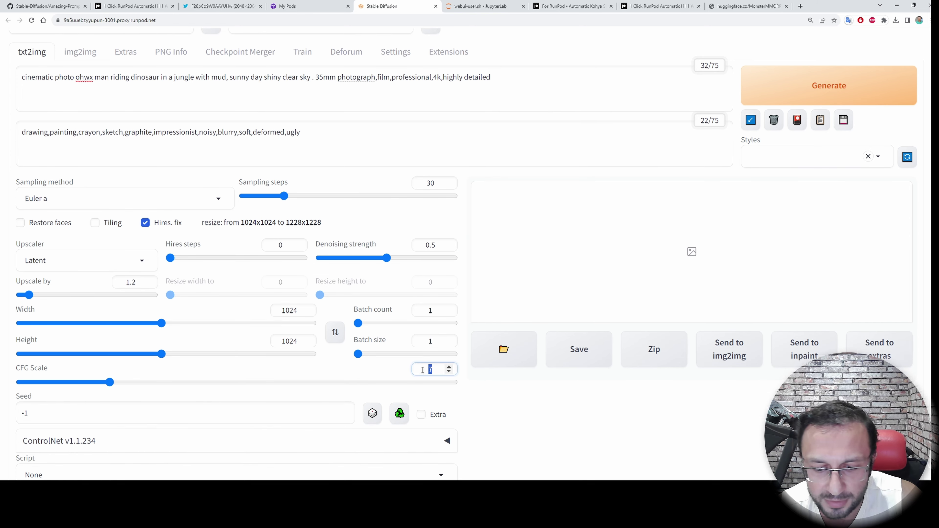
type("10")
scroll(423, 370, "up", 1)
Step: Append the trained LoRA checkpoint runpod_kohya-000007 to the positive prompt, and close the extra networks list
left_click(508, 116)
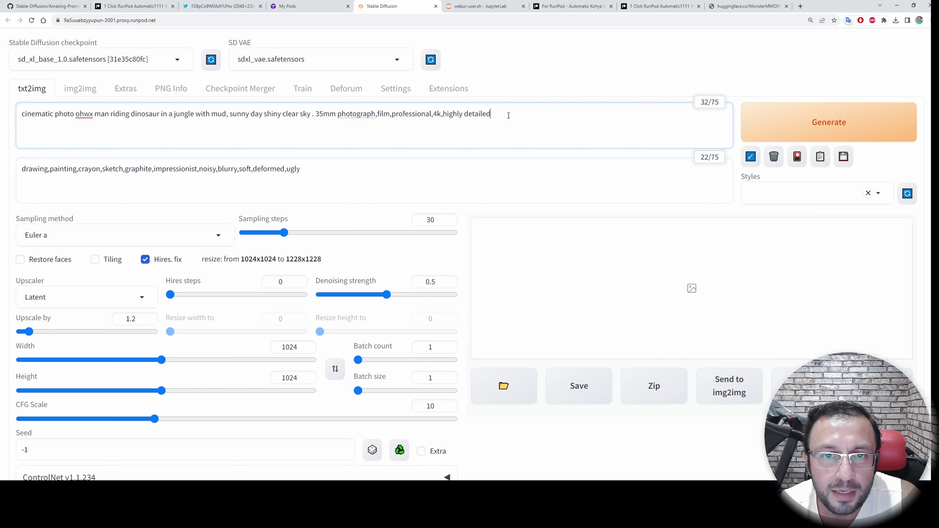
left_click(798, 158)
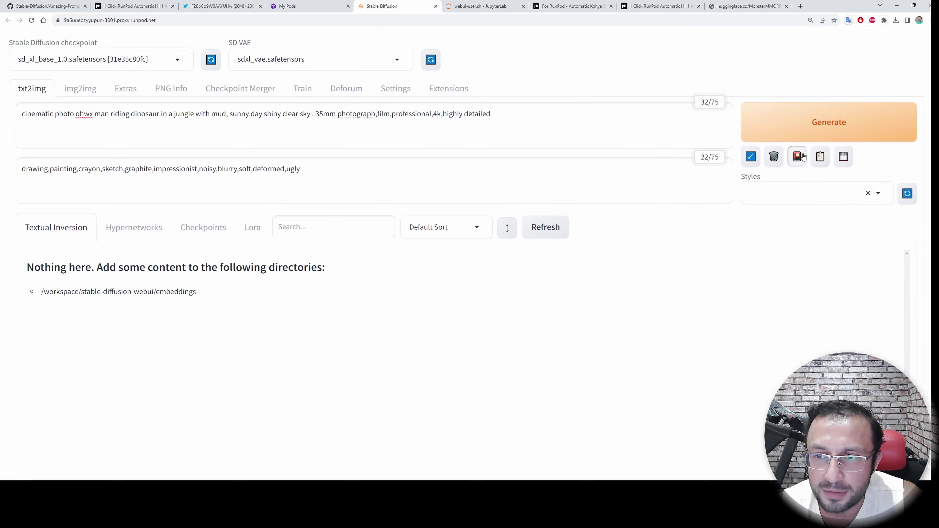
left_click(253, 235)
scroll(680, 198, "down", 2)
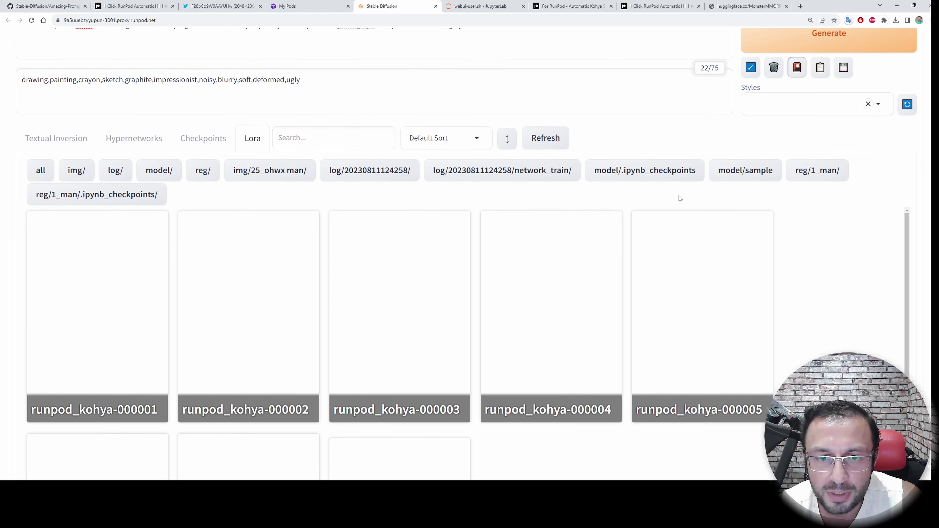
scroll(588, 341, "down", 3)
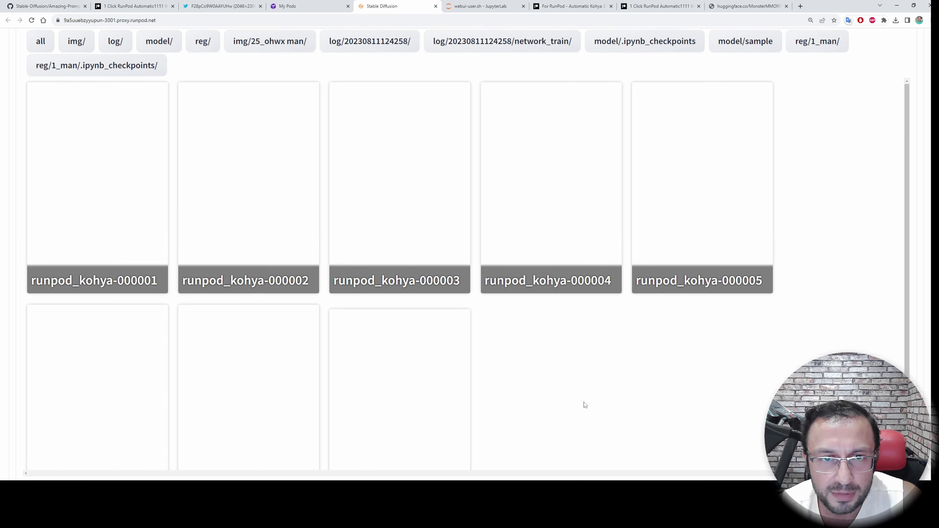
scroll(580, 381, "down", 6)
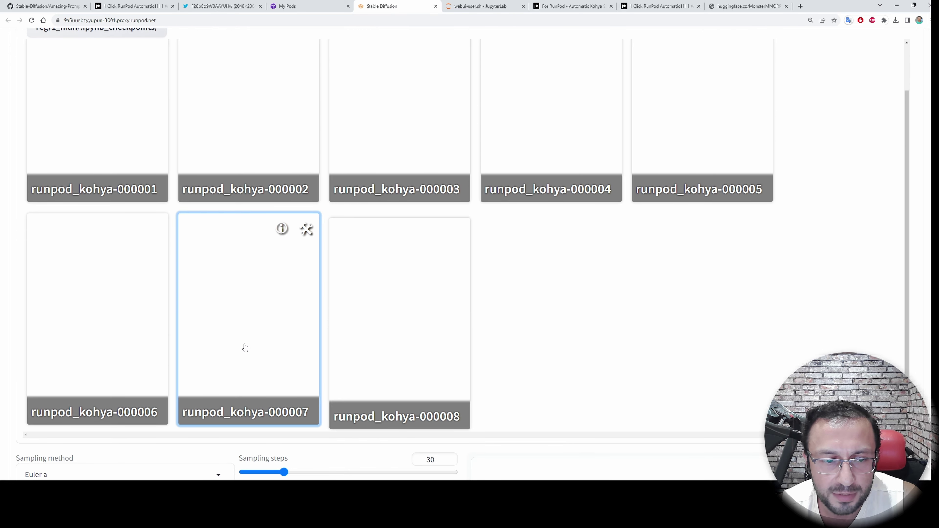
left_click(245, 348)
scroll(564, 341, "up", 6)
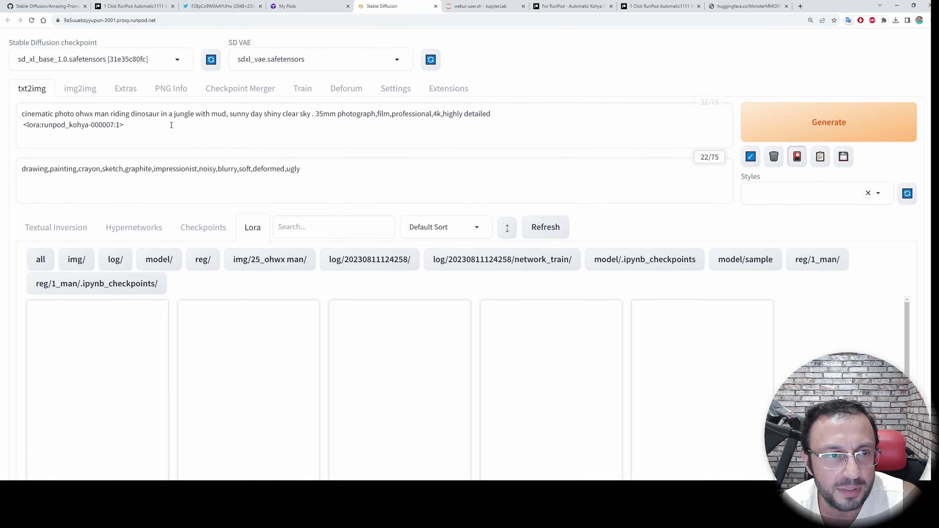
left_click(753, 158)
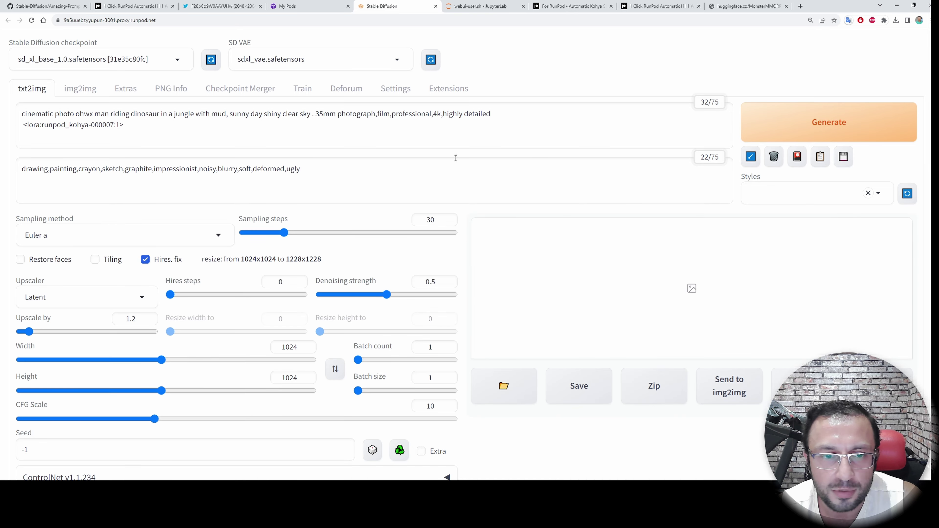
Step: Generate the dinosaur image, check its progress in the JupyterLab terminal, and inspect the finished image at full size
left_click(794, 111)
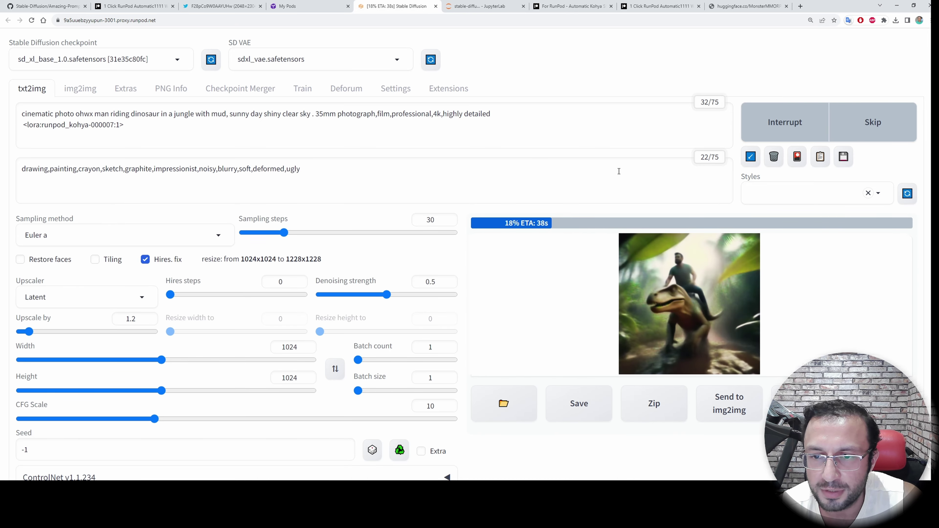
left_click(477, 6)
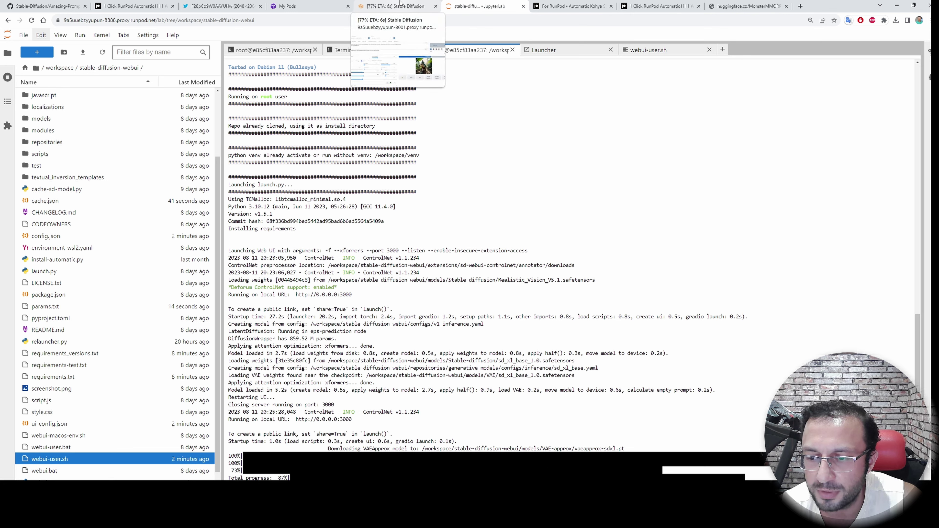
left_click(401, 5)
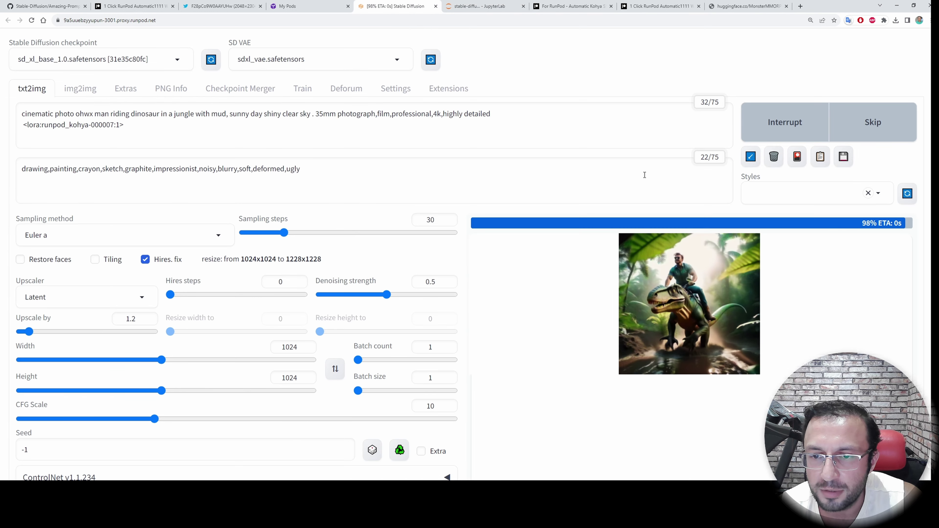
left_click(690, 259)
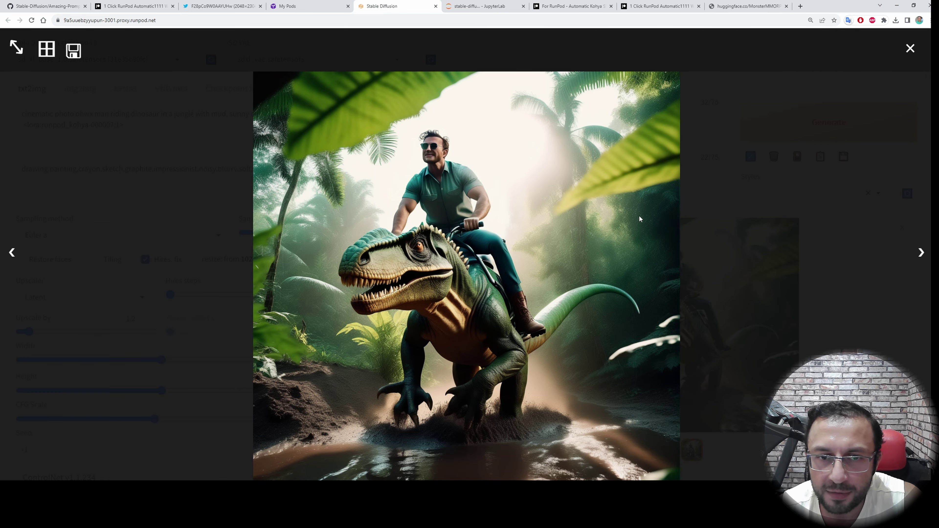
left_click(804, 217)
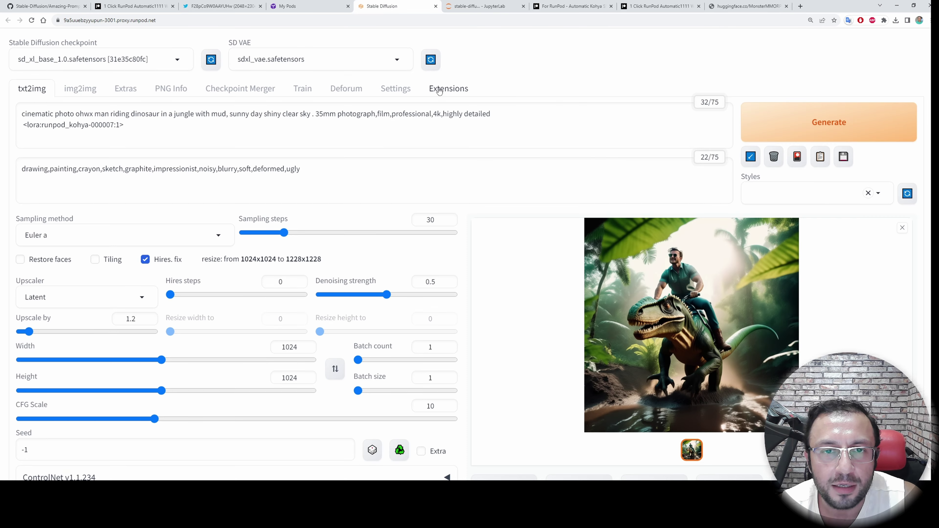
Step: Find the !After Detailer extension by searching the available extensions for "detailer", and install it
left_click(464, 93)
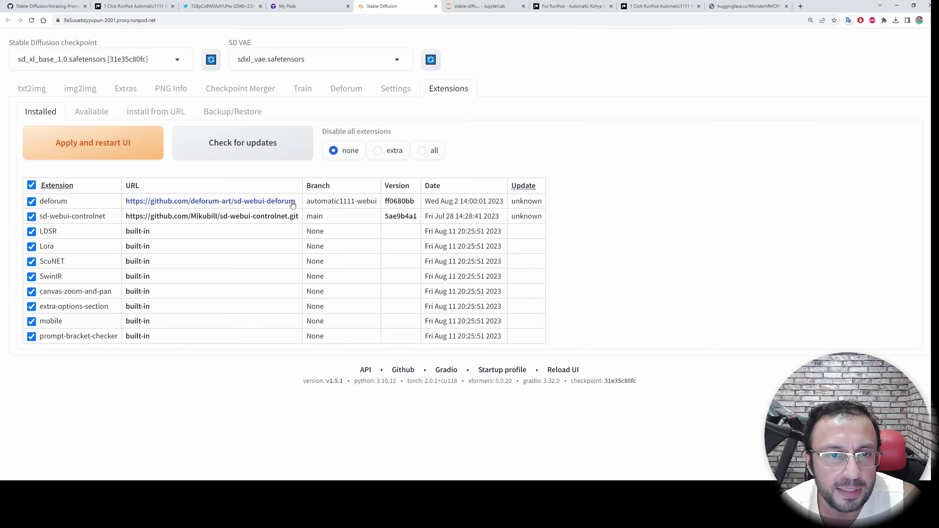
left_click(92, 115)
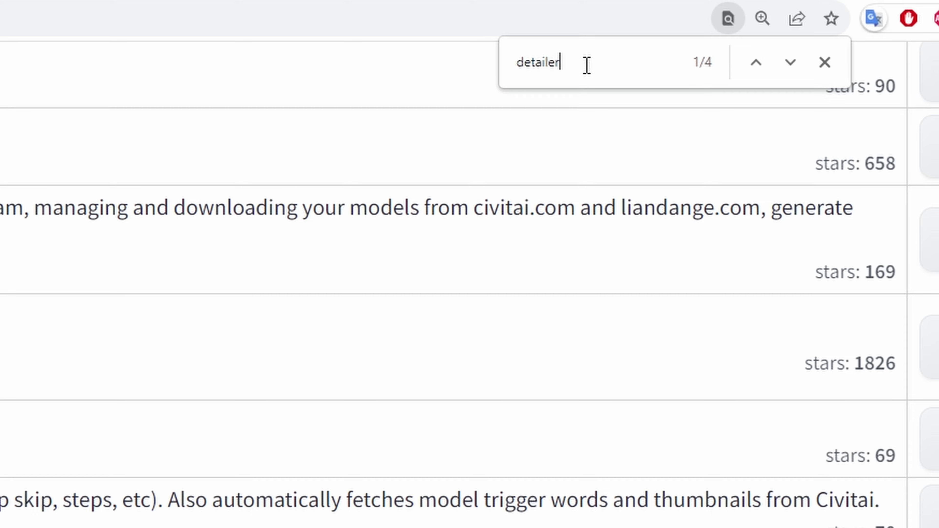
key("ctrl+f")
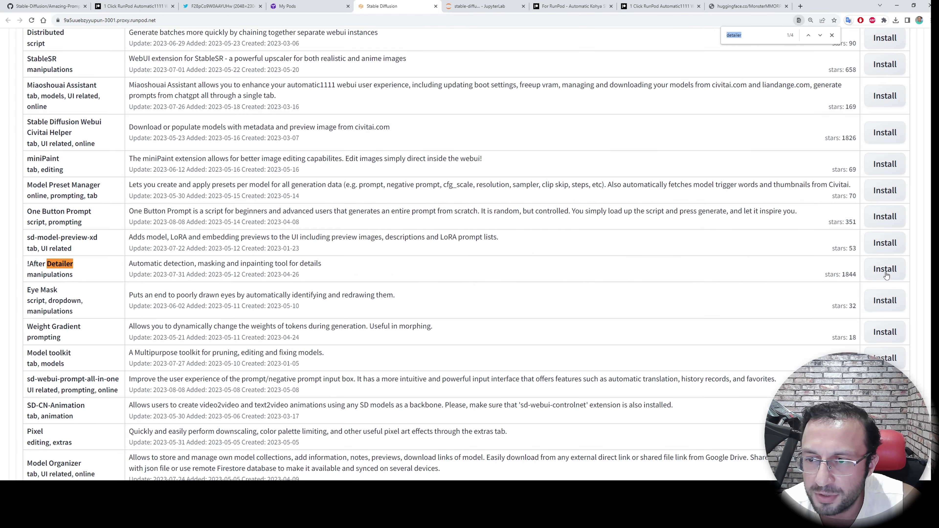
left_click(884, 269)
scroll(562, 256, "up", 15)
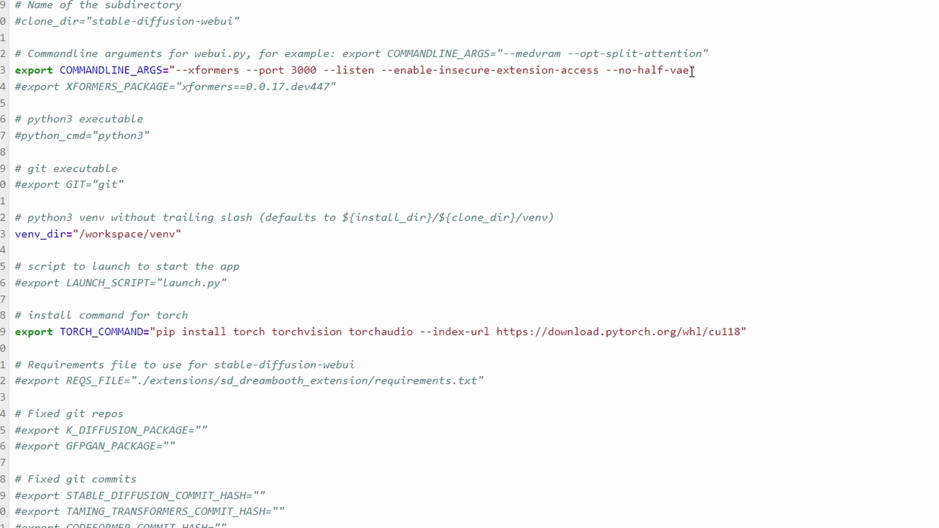
Step: Try adding --skip-install after --no-half-vae in the COMMANDLINE_ARGS of webui-user.sh, and remove it again
type("--skip-install")
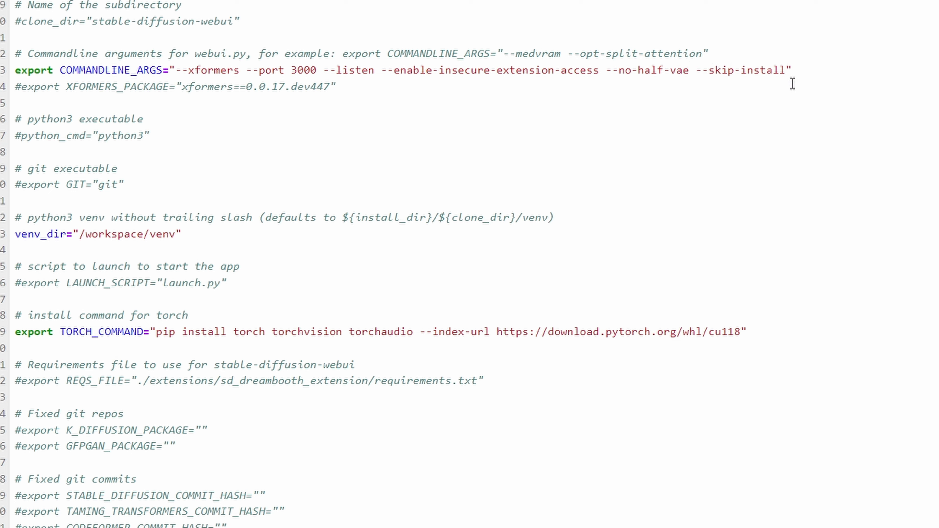
left_click_drag(786, 70, 689, 70)
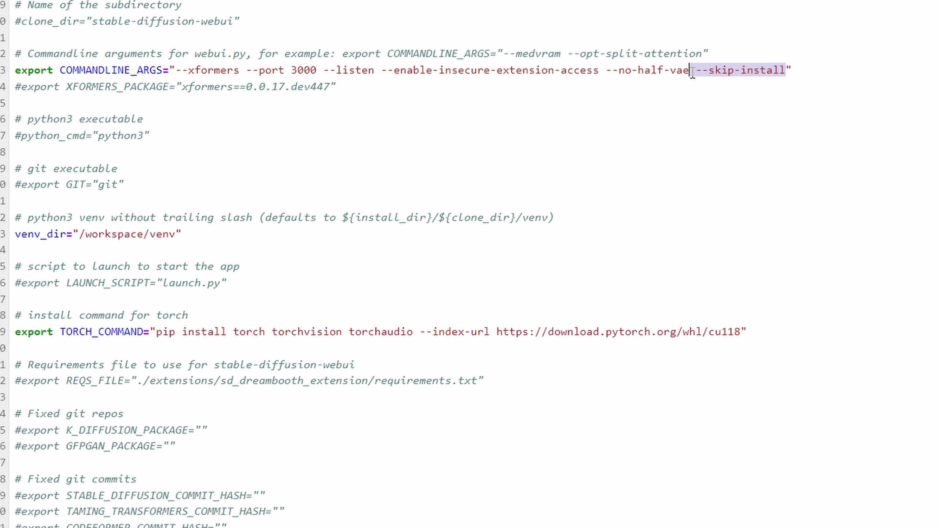
key("BackSpace")
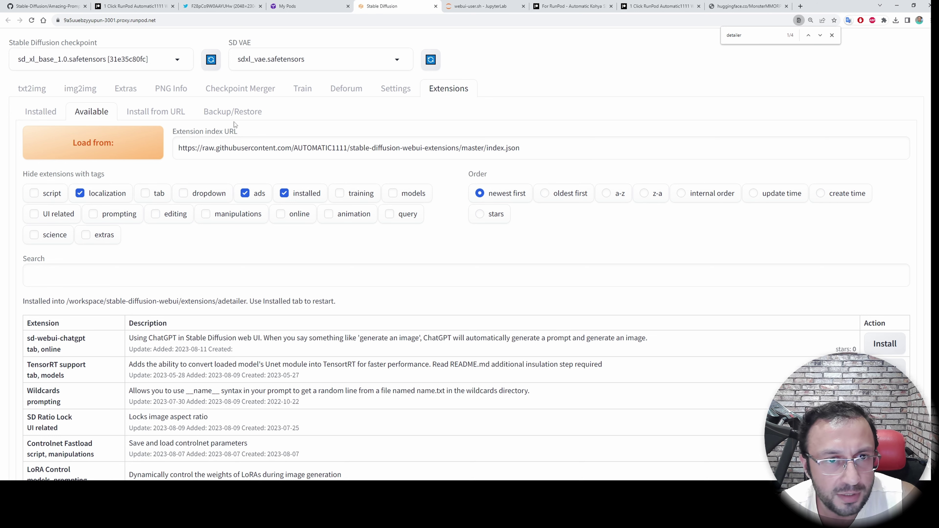
Step: Apply the installed extension by restarting the Web UI, and follow the restart in the JupyterLab terminal
left_click(41, 112)
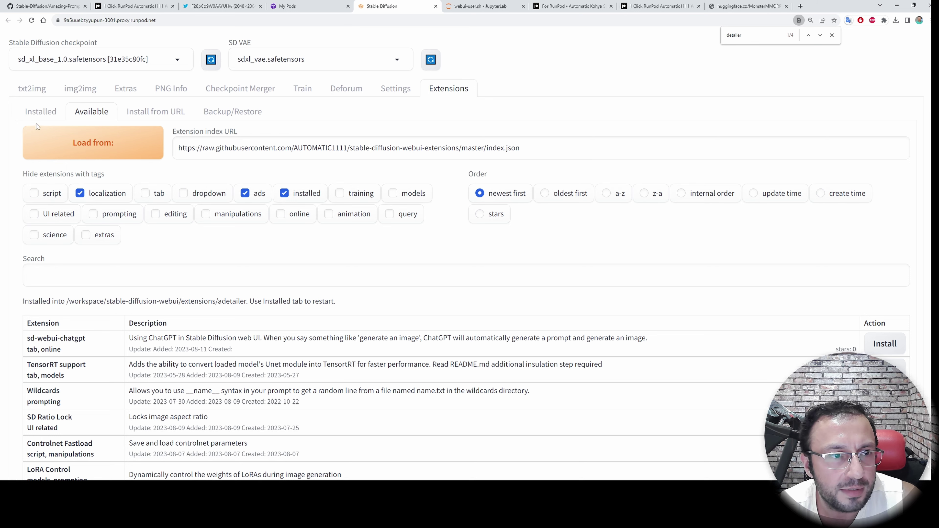
left_click(145, 150)
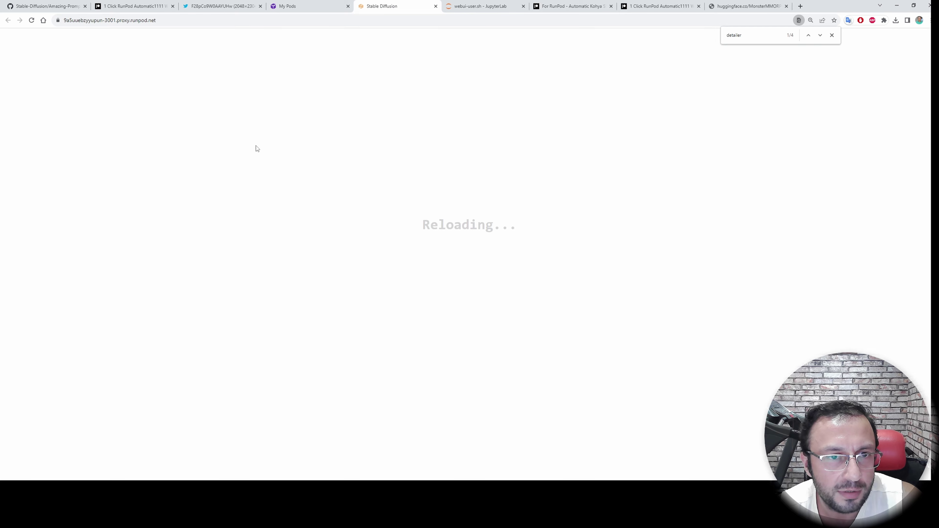
key("ctrl+Tab")
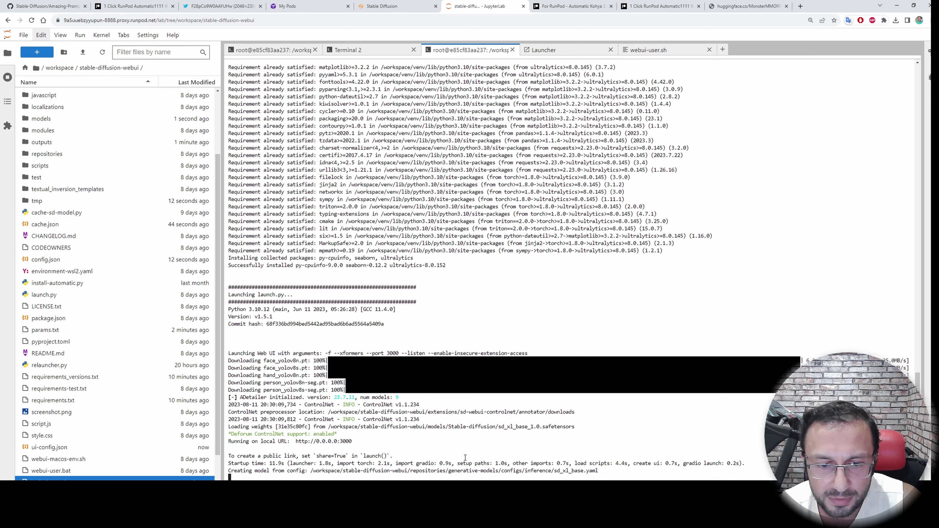
left_click(393, 6)
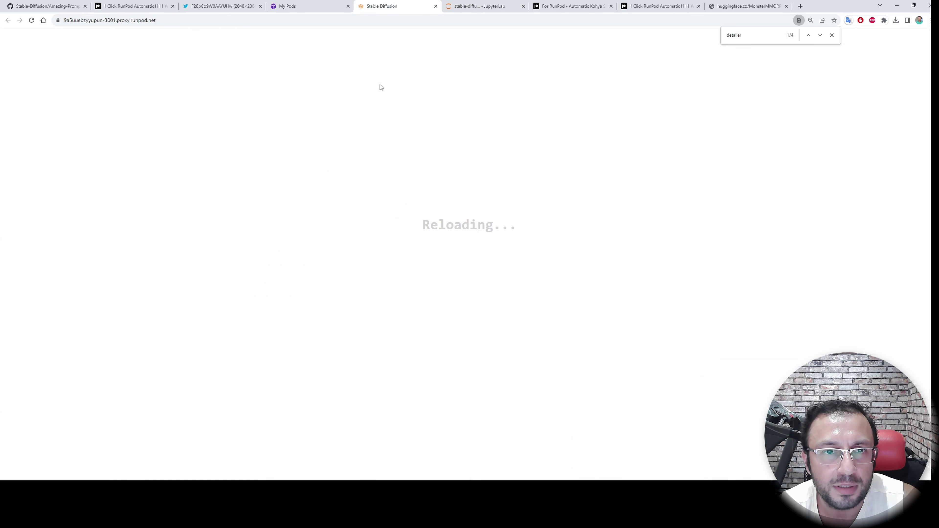
left_click(476, 7)
key("ctrl+shift+Tab")
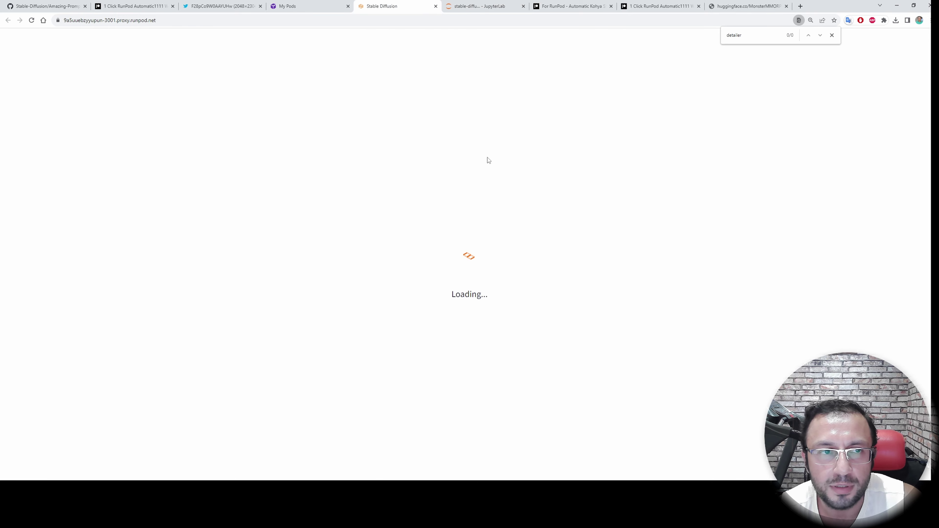
Step: Restore the last generation's prompts, LoRA, seed and sampling settings in txt2img
left_click(265, 140)
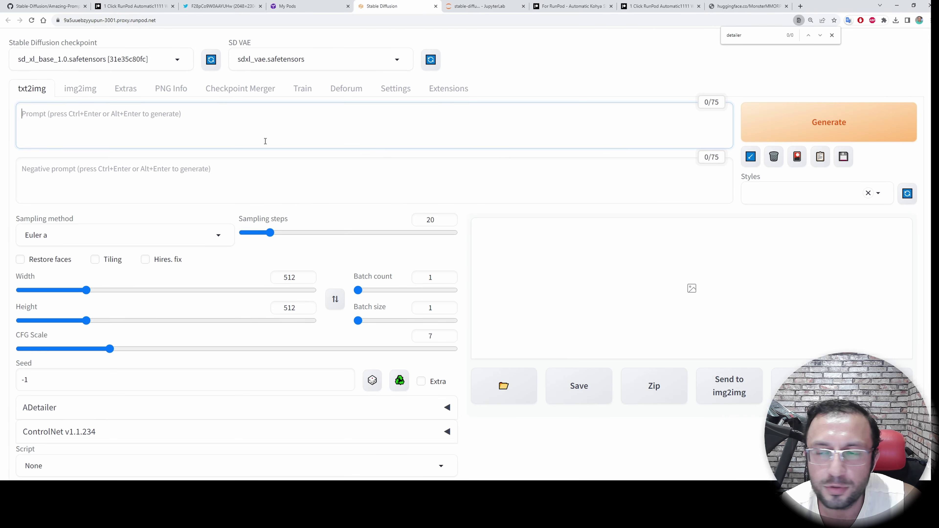
left_click(751, 164)
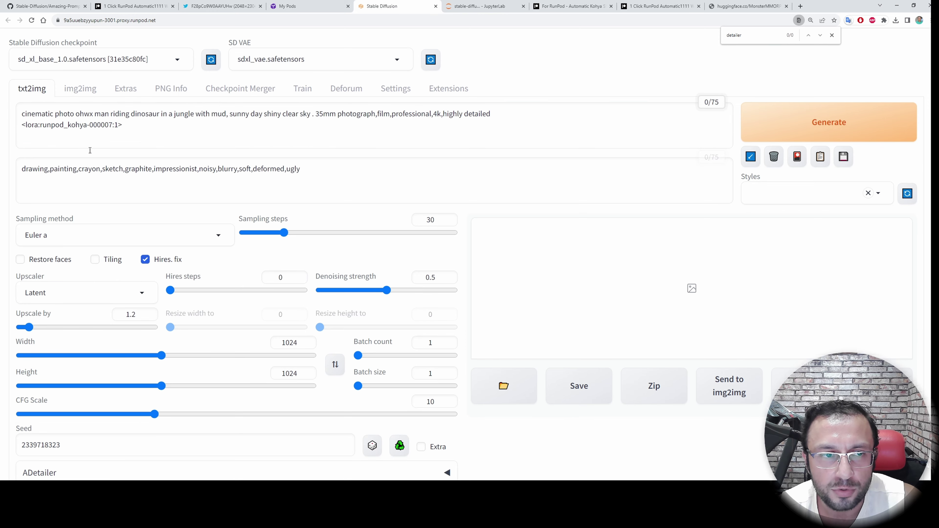
scroll(93, 378, "down", 2)
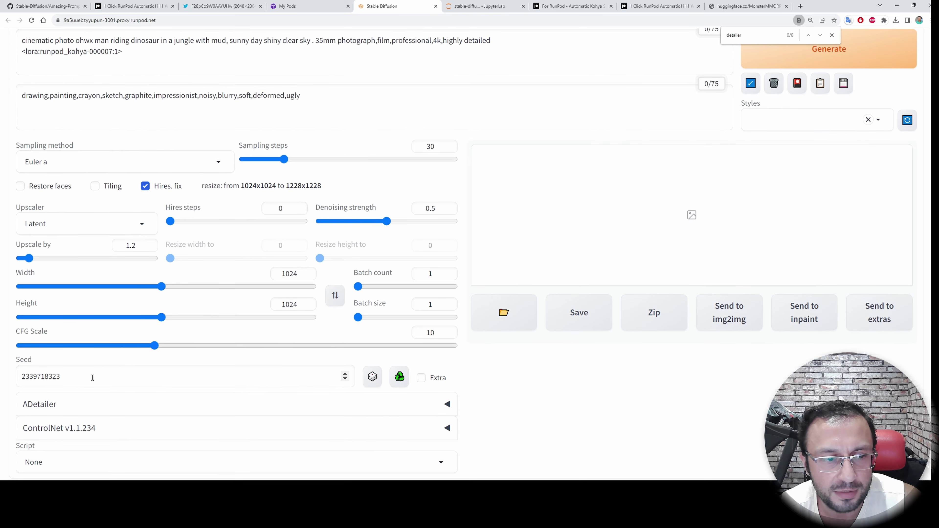
Step: Enable ADetailer with the face_yolov8n.pt model, leaving its prompt and negative prompt blank
scroll(93, 382, "down", 1)
left_click(55, 391)
scroll(52, 259, "down", 7)
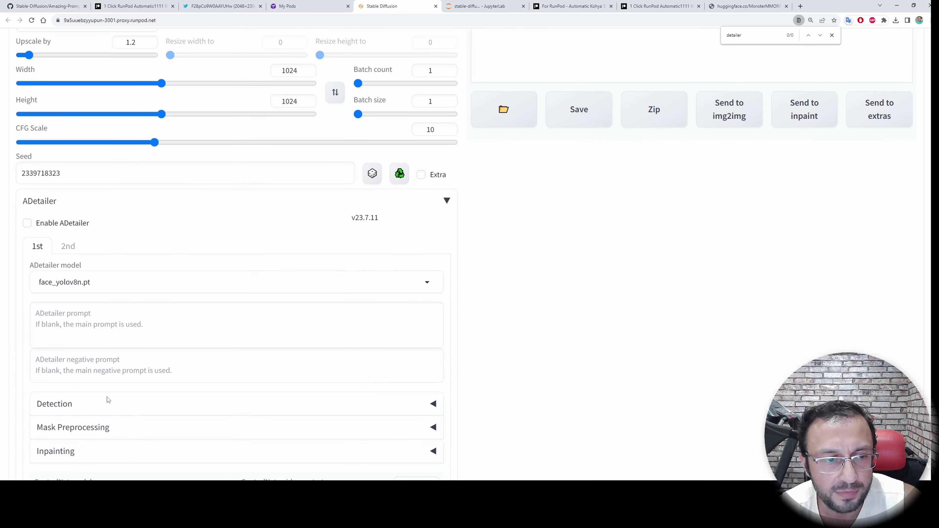
left_click(47, 127)
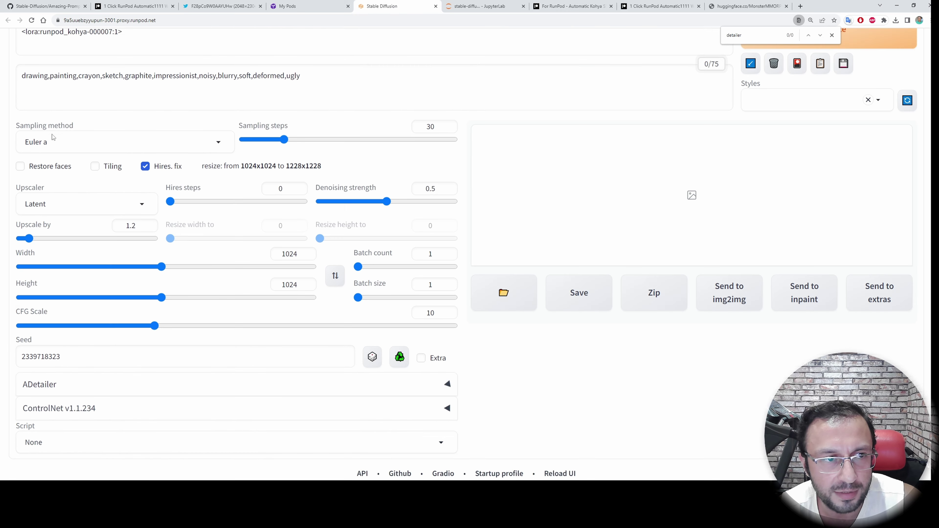
left_click(42, 384)
scroll(134, 398, "down", 9)
scroll(111, 240, "up", 1)
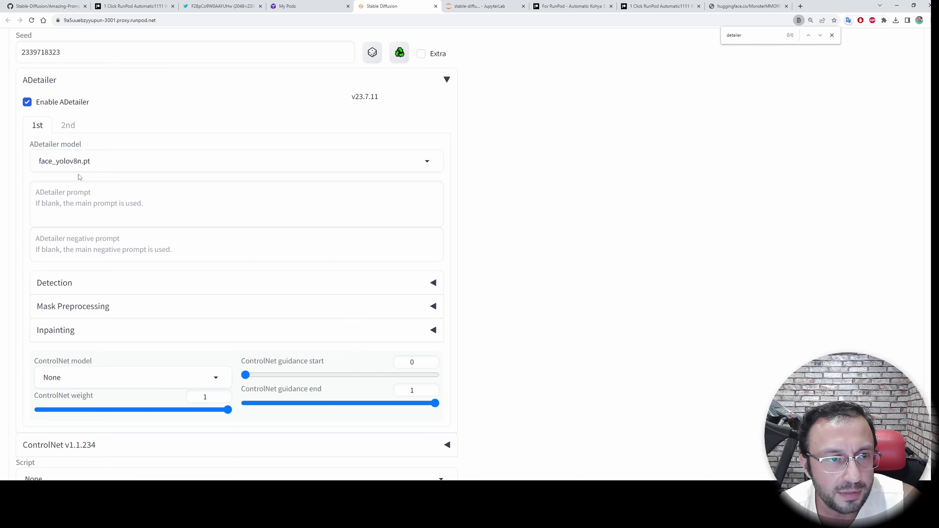
scroll(79, 177, "up", 3)
left_click(88, 319)
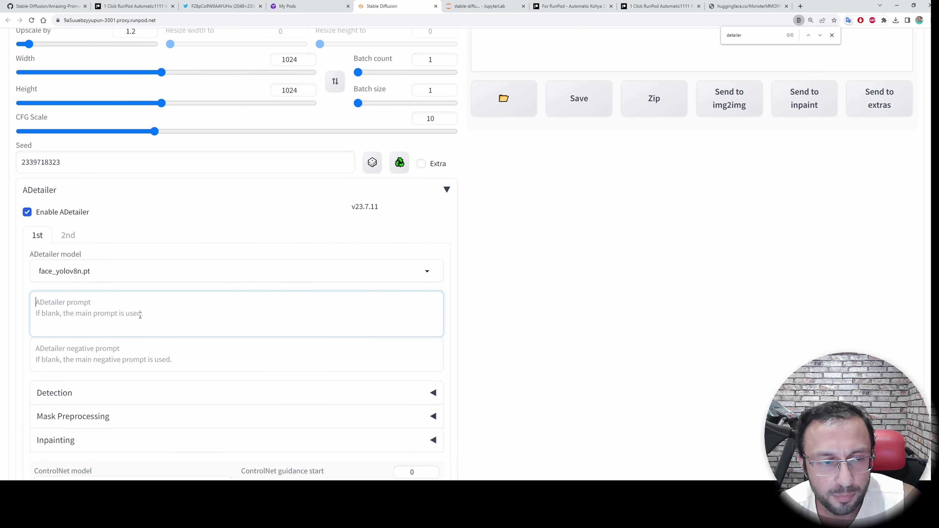
left_click(113, 344)
Step: Start generating the dinosaur image again with ADetailer enabled, and return to the ADetailer settings
scroll(154, 130, "up", 8)
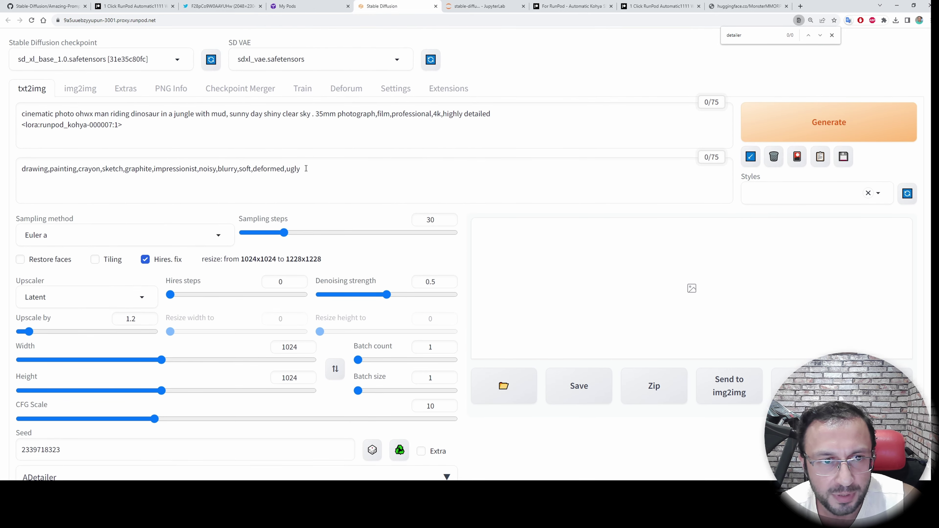
left_click(795, 137)
scroll(530, 328, "down", 9)
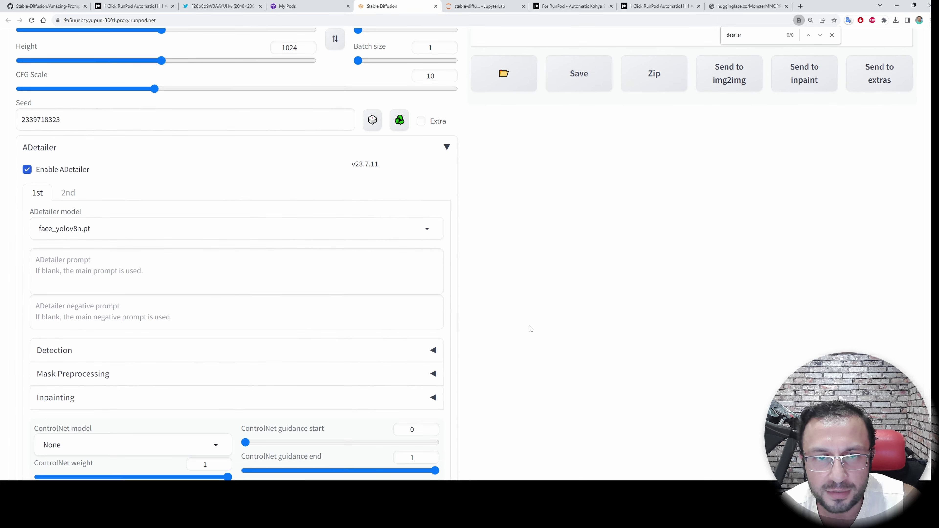
Step: Switch to JupyterLab and browse to the 2023-08-11 folder under outputs/txt2img-images
key("ctrl+Tab")
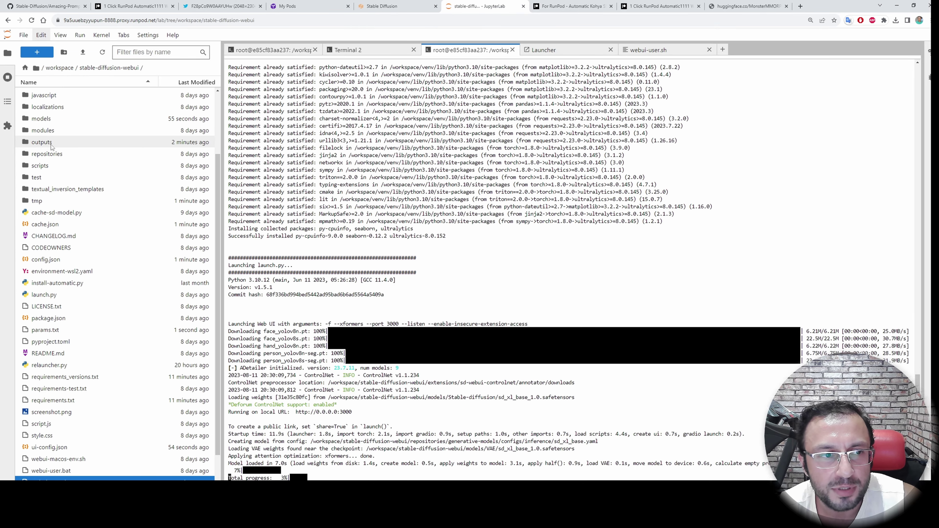
double_click(76, 143)
double_click(77, 96)
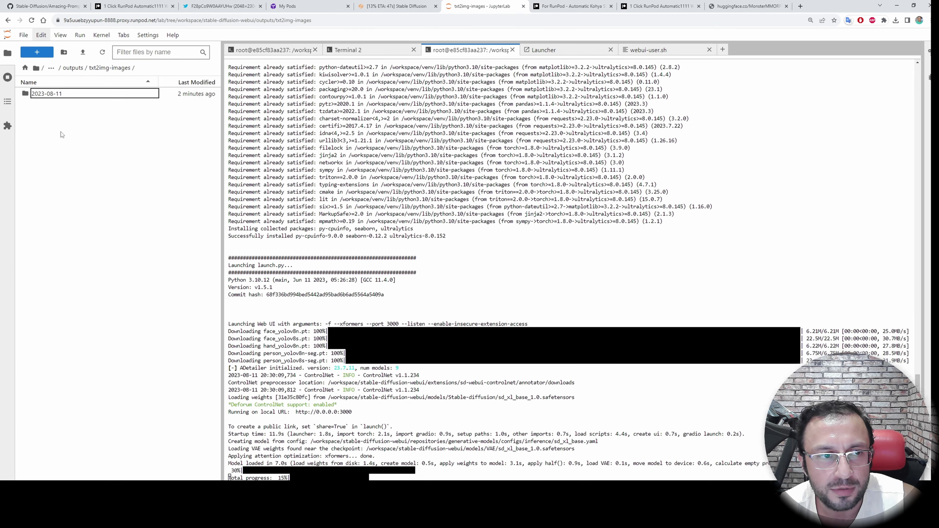
left_click(179, 97)
key("Return")
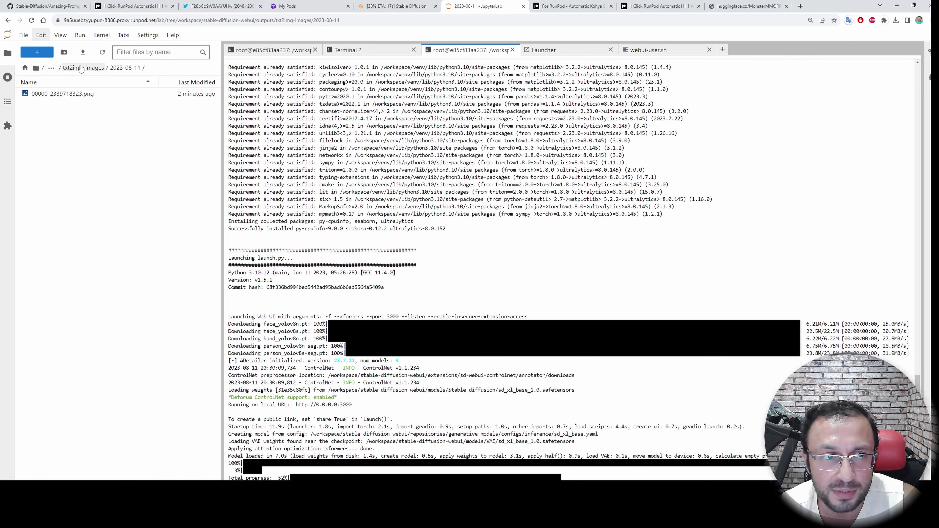
Step: Go back to the txt2img-images folder and open a new terminal there
left_click(83, 68)
left_click(37, 52)
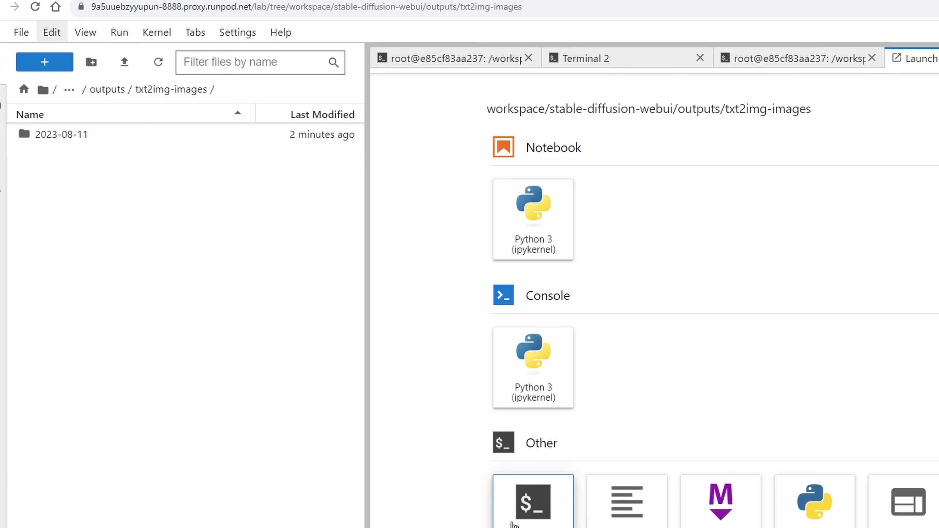
left_click(532, 499)
Step: Run "runpodctl send 2023-08-11" to send the image folder, and select the receive command it prints
type("ru")
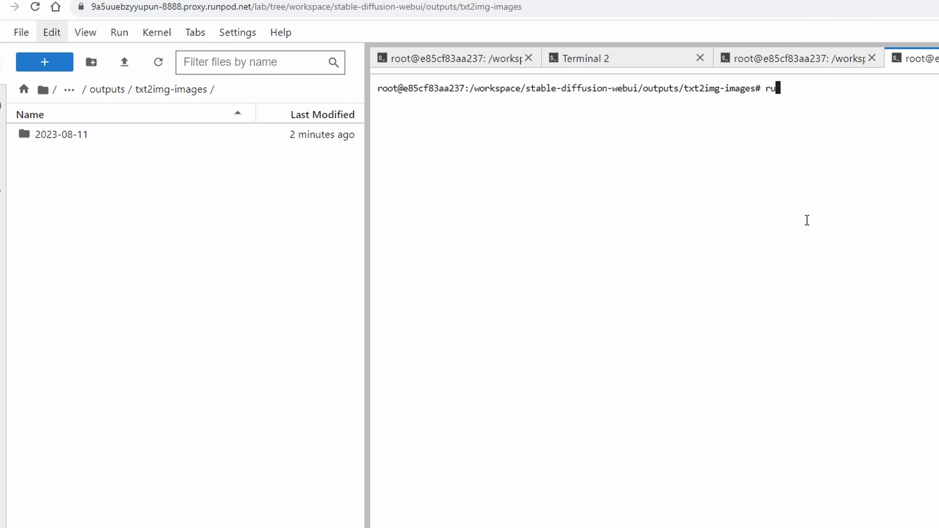
type("npodctl send")
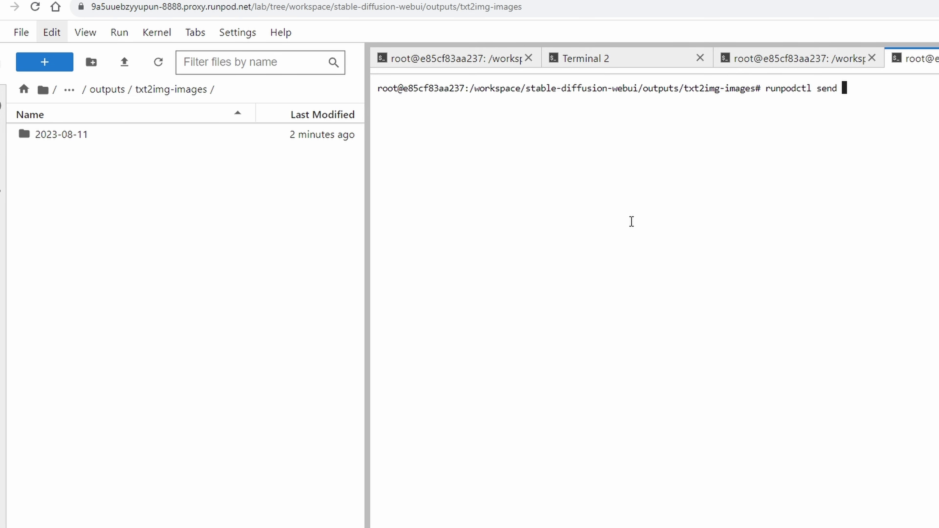
left_click(61, 134)
type("2023-08-11")
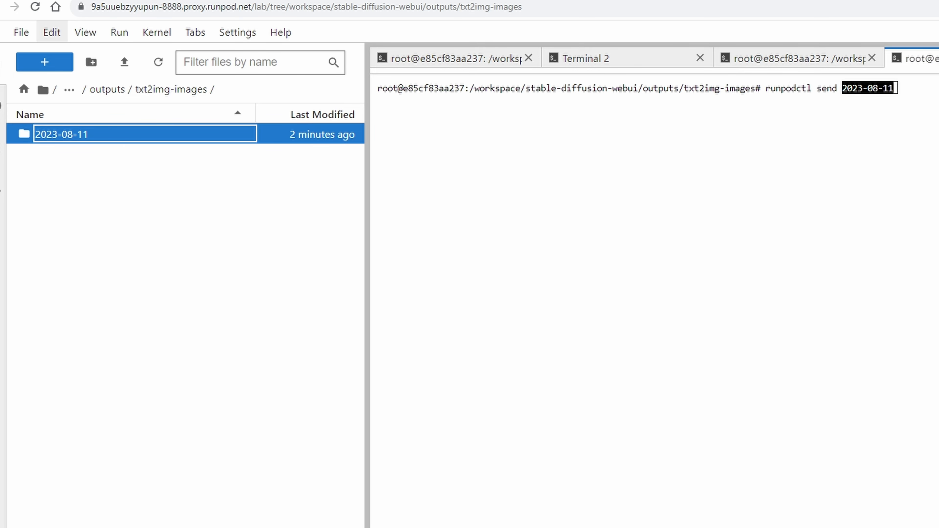
key("Return")
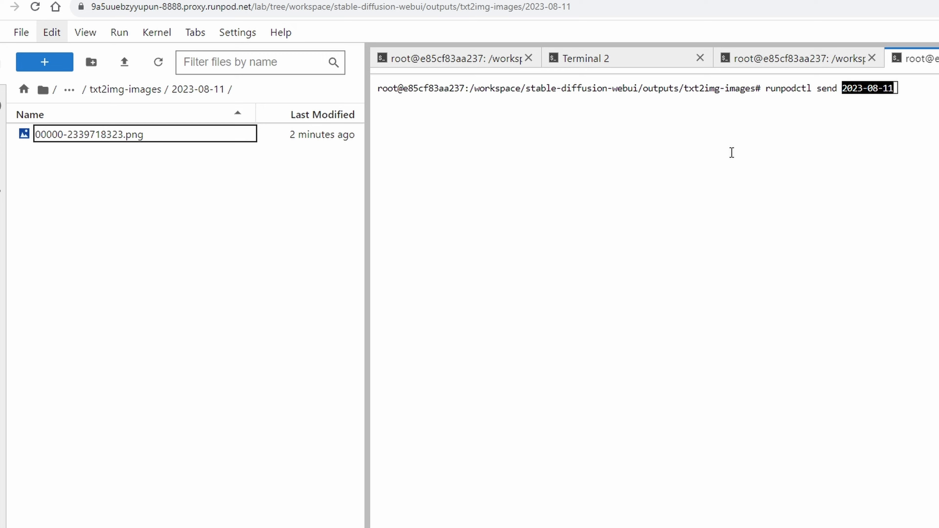
left_click(873, 140)
key("Return")
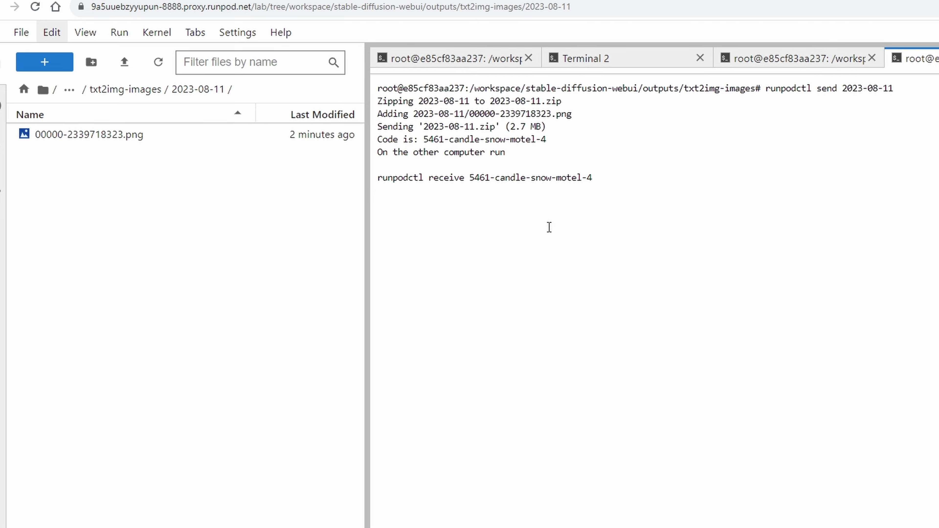
left_click_drag(614, 178, 377, 177)
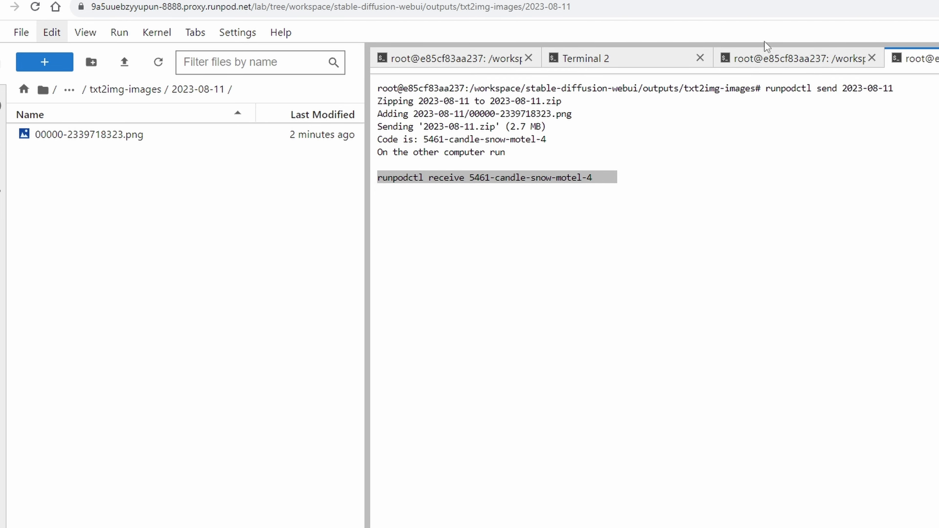
Step: Return to the Stable Diffusion Web UI and send the generated dinosaur image to inpainting
left_click(397, 6)
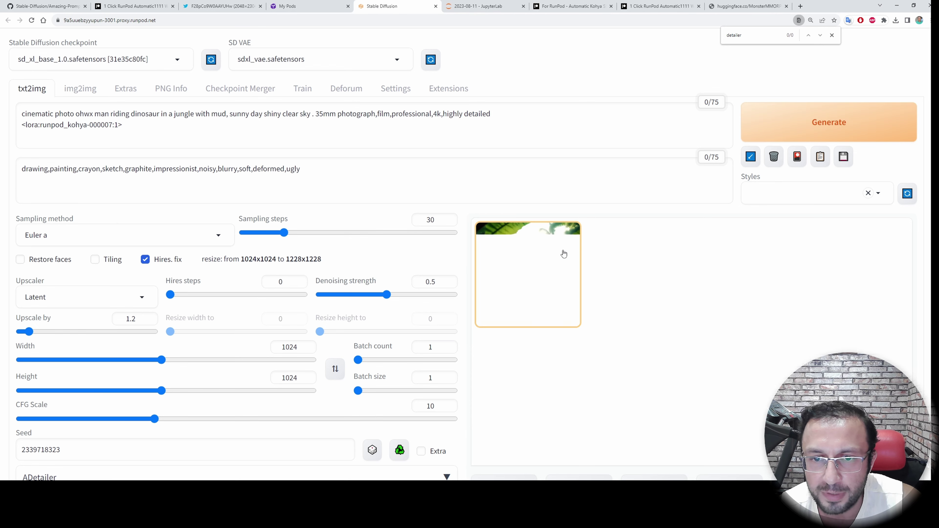
scroll(767, 358, "down", 2)
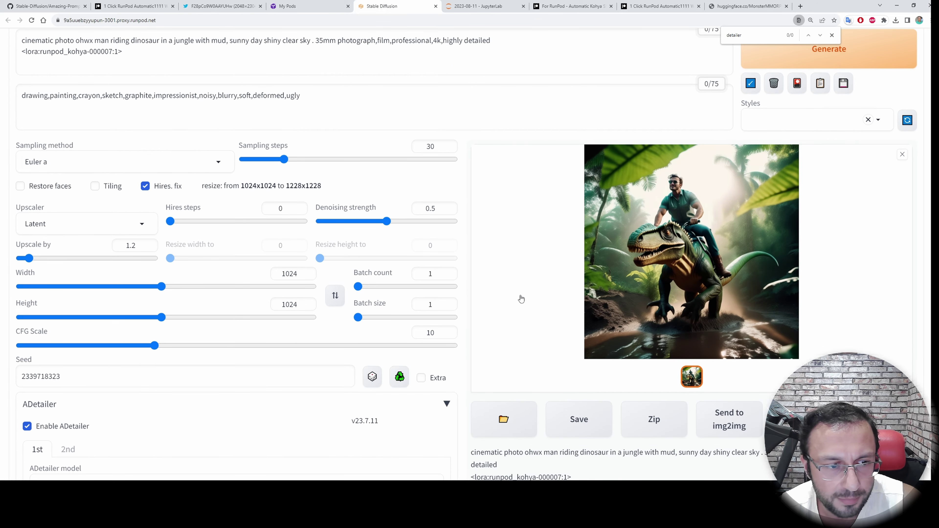
scroll(521, 299, "down", 4)
scroll(521, 299, "up", 3)
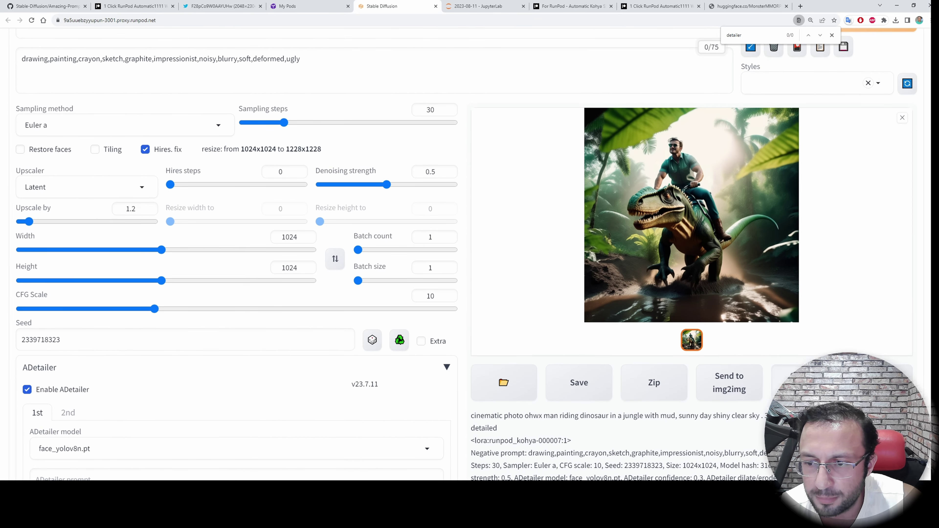
left_click(805, 383)
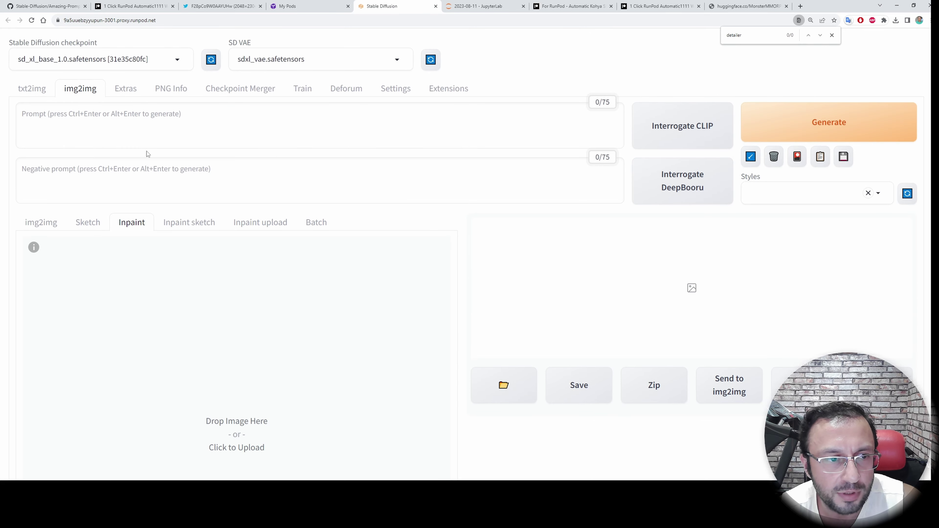
Step: Paint an inpaint mask over the rider's whole head on the enlarged dinosaur image
scroll(266, 300, "down", 3)
scroll(159, 204, "up", 5)
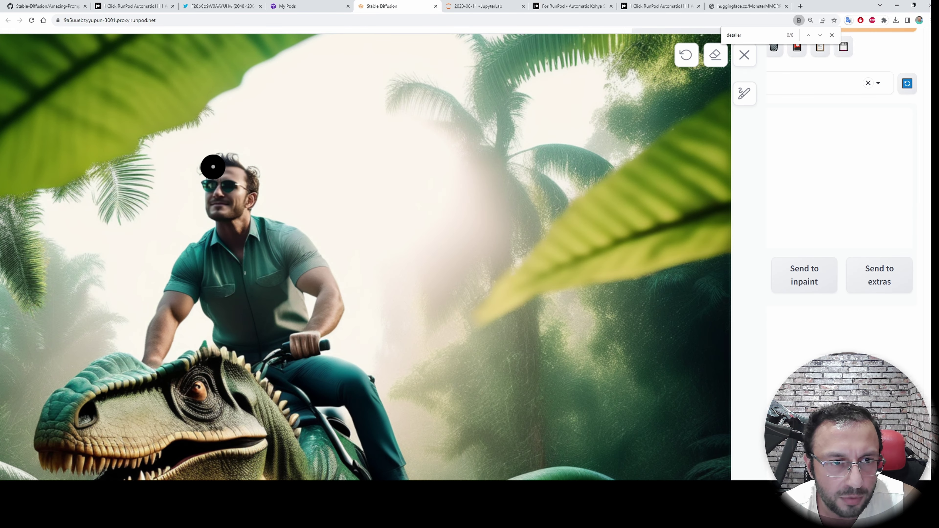
mouse_move(209, 163)
left_mouse_down()
mouse_move(247, 171)
mouse_move(250, 184)
mouse_move(237, 209)
mouse_move(211, 183)
left_mouse_up()
key("s")
scroll(126, 259, "down", 10)
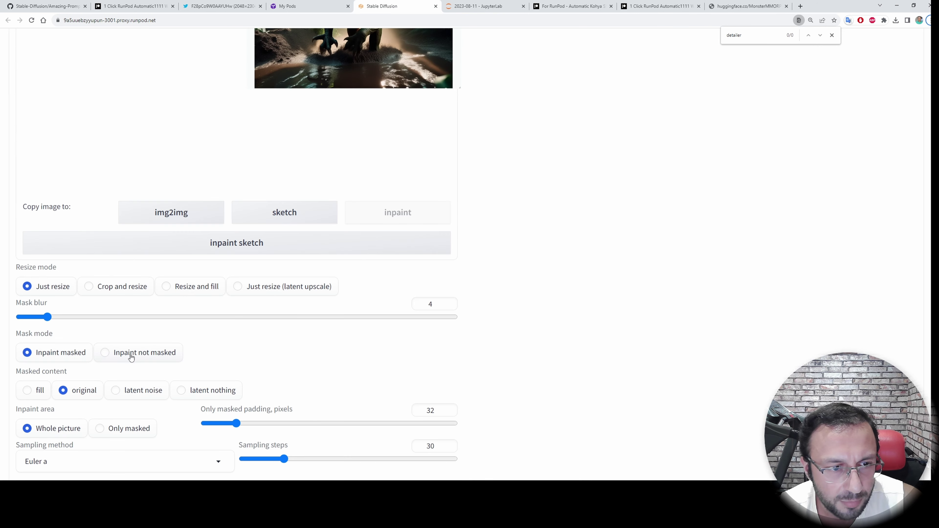
Step: Set the inpaint area to Only masked, keeping the mask mode as Inpaint masked
scroll(167, 378, "down", 2)
left_click(104, 355)
scroll(464, 387, "down", 3)
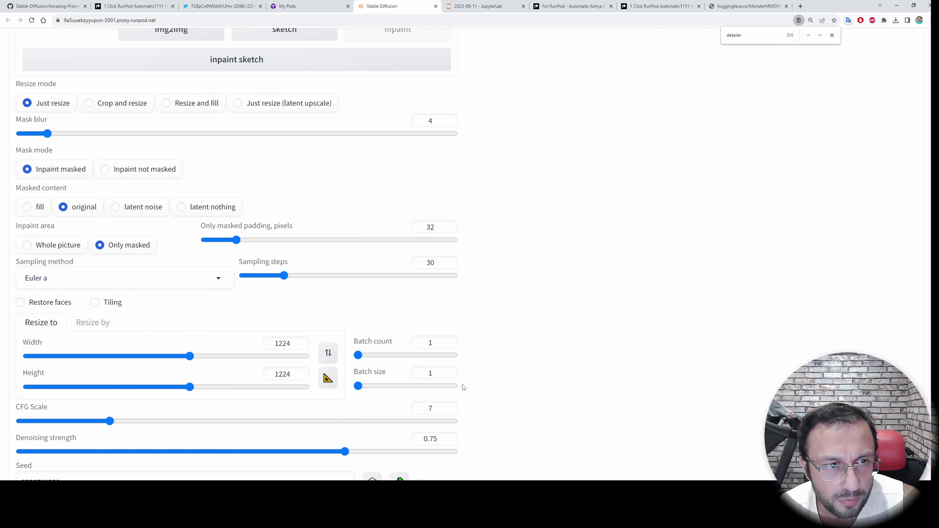
scroll(601, 378, "up", 5)
scroll(495, 408, "down", 6)
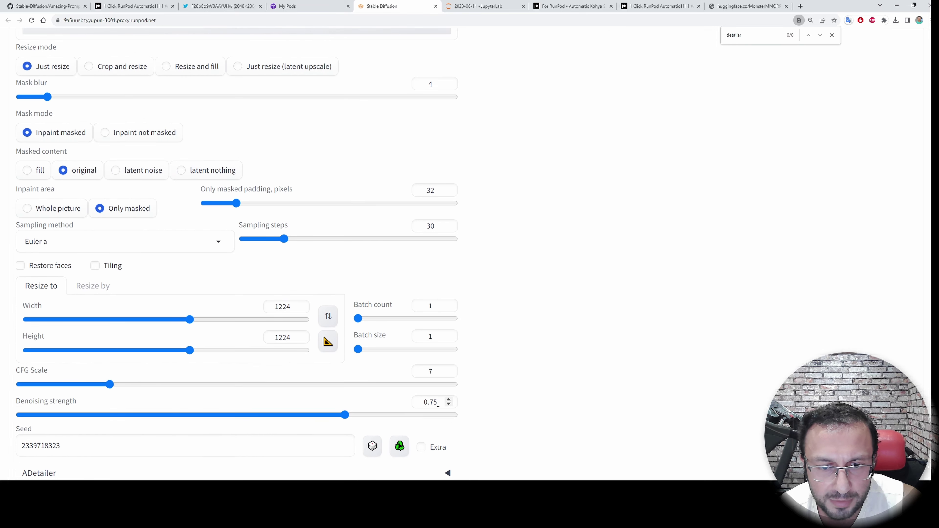
Step: Change the inpainting denoising strength and generate the image with the existing full prompt
double_click(431, 403)
scroll(628, 407, "up", 15)
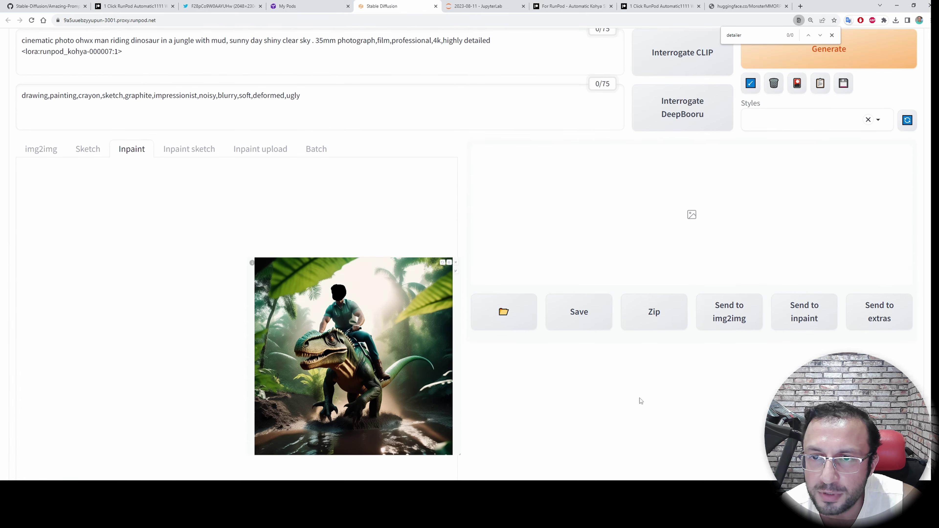
left_click(781, 109)
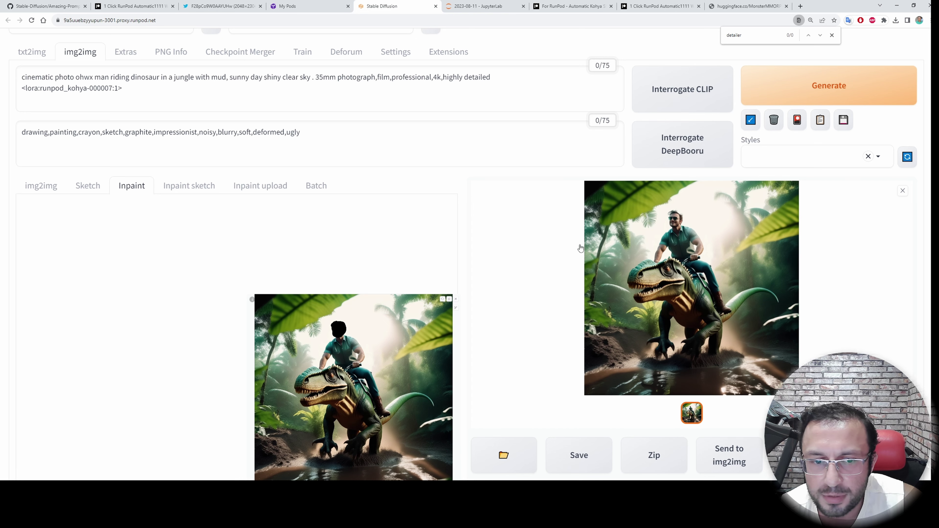
Step: Replace the inpainting prompt with "photo of ohwx man <lora:runpod_kohya-000007:1>", reusing the existing LoRA tag
left_click_drag(134, 127, 17, 128)
key("ctrl+c")
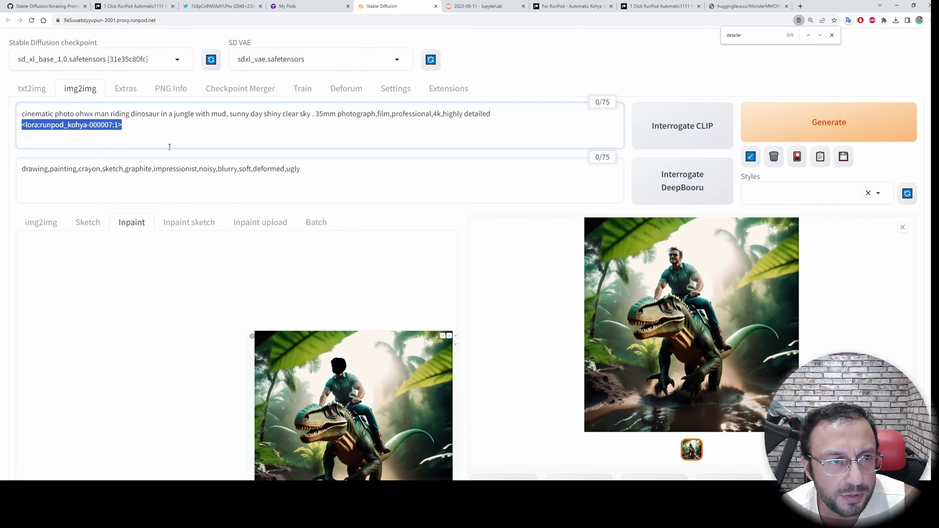
left_click(140, 129)
key("ctrl+a")
type("photo o")
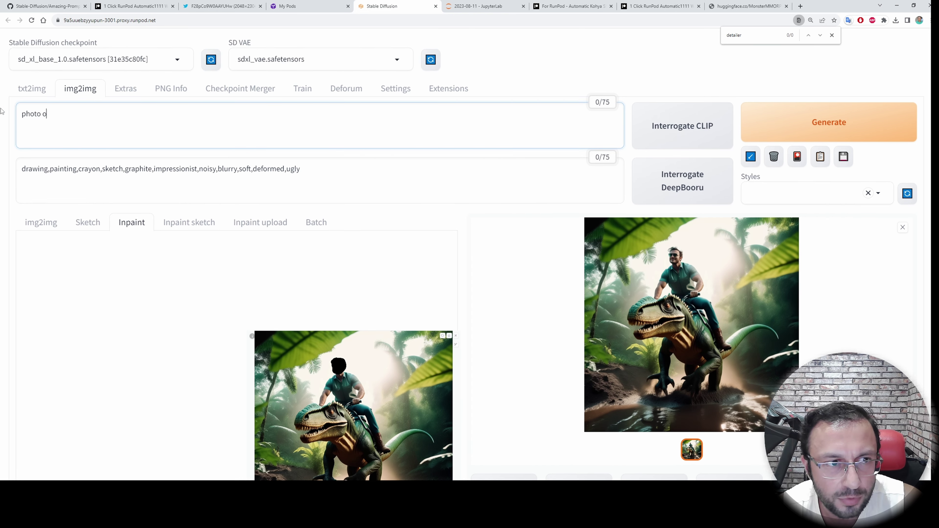
type("f ohwx man")
key("ctrl+v")
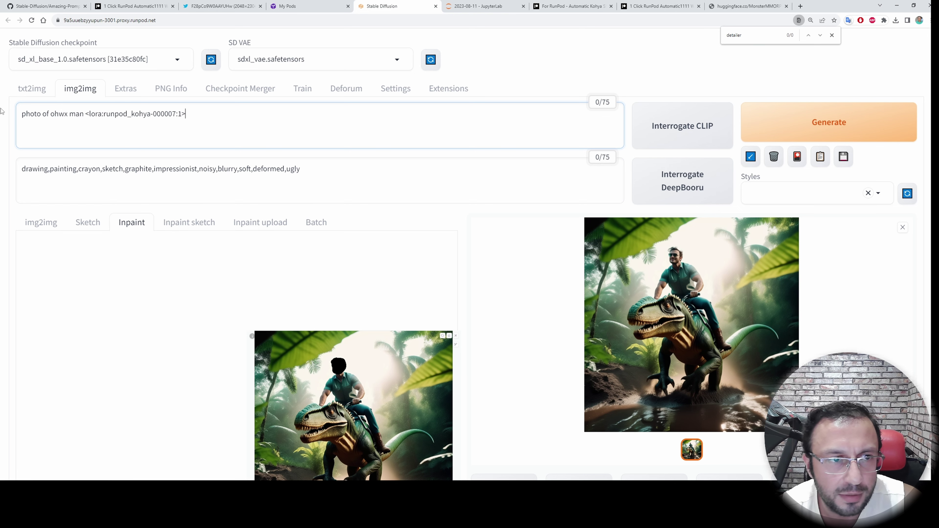
Step: Generate the inpainted head with the shortened prompt, and inspect the resulting image enlarged
key("ctrl+Return")
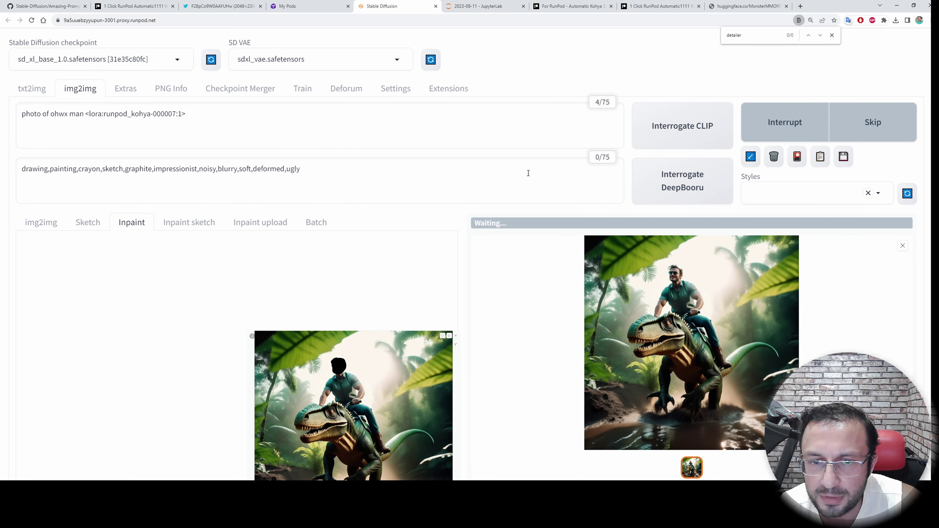
scroll(730, 297, "down", 2)
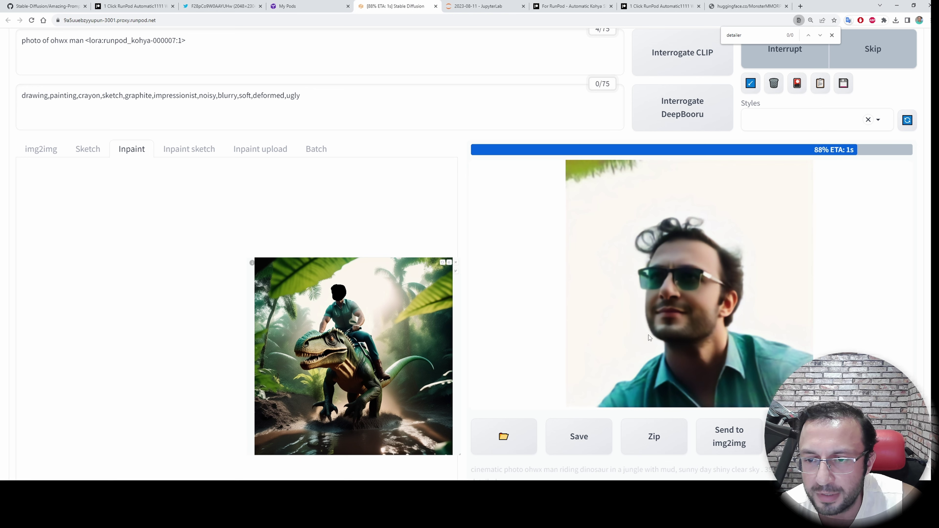
left_click(616, 236)
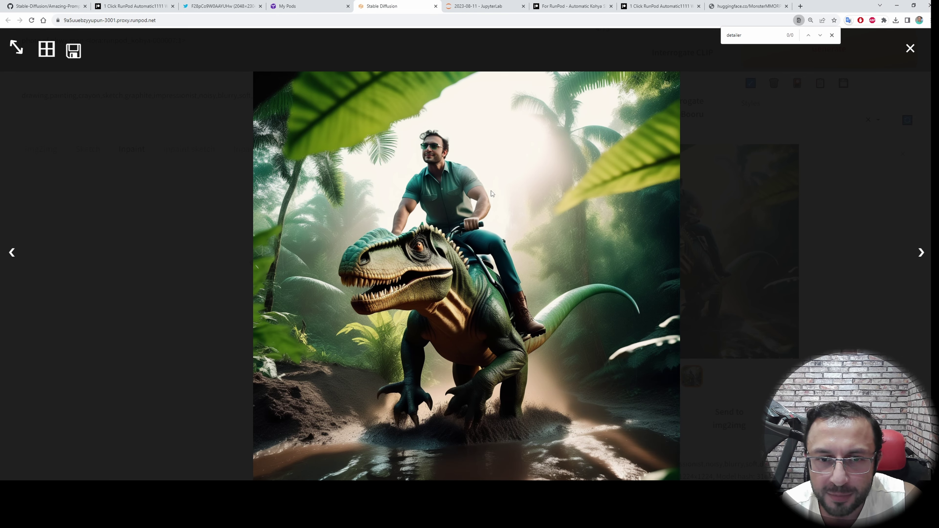
left_click(141, 250)
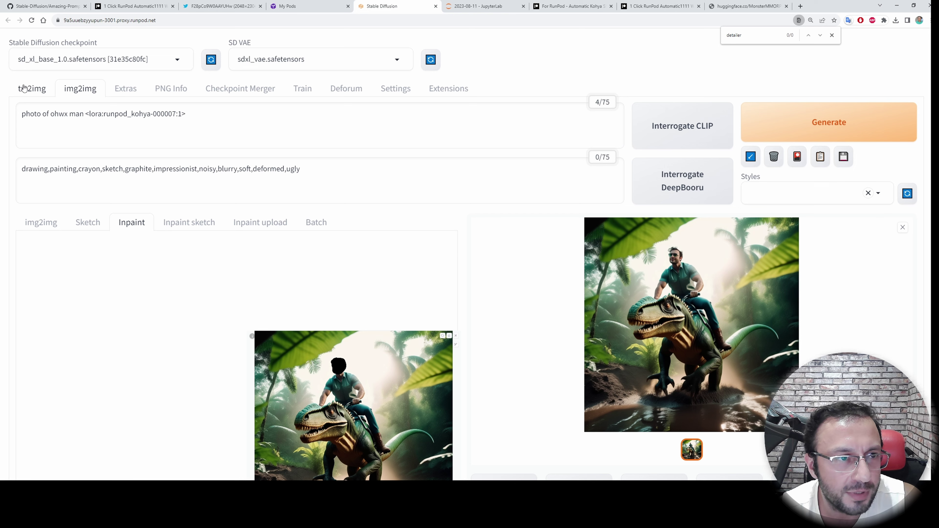
Step: Return to txt2img and reset the seed to -1 for random seeds
left_click(31, 88)
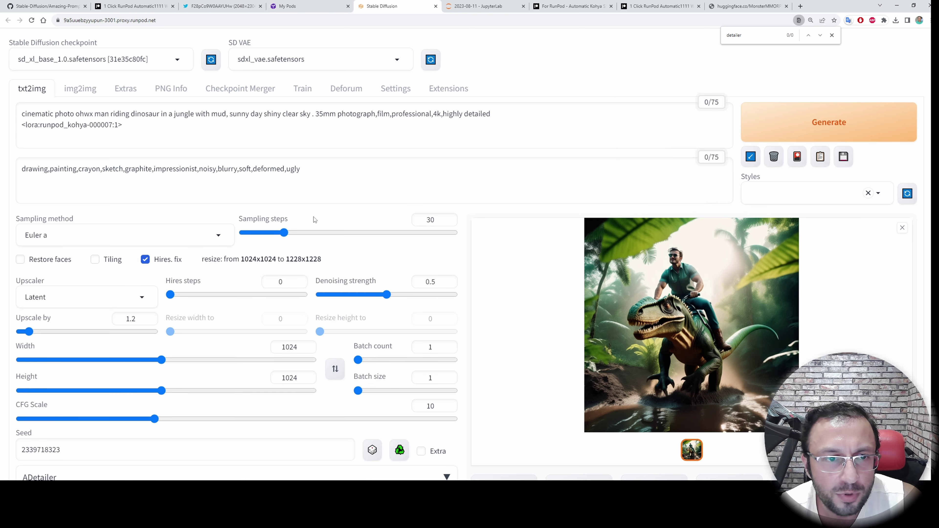
scroll(313, 220, "down", 4)
scroll(322, 331, "up", 2)
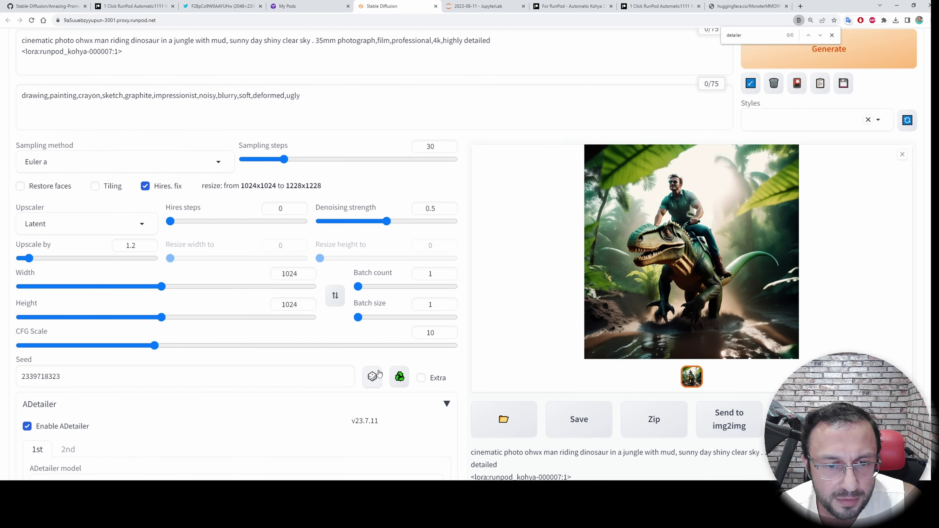
left_click(372, 376)
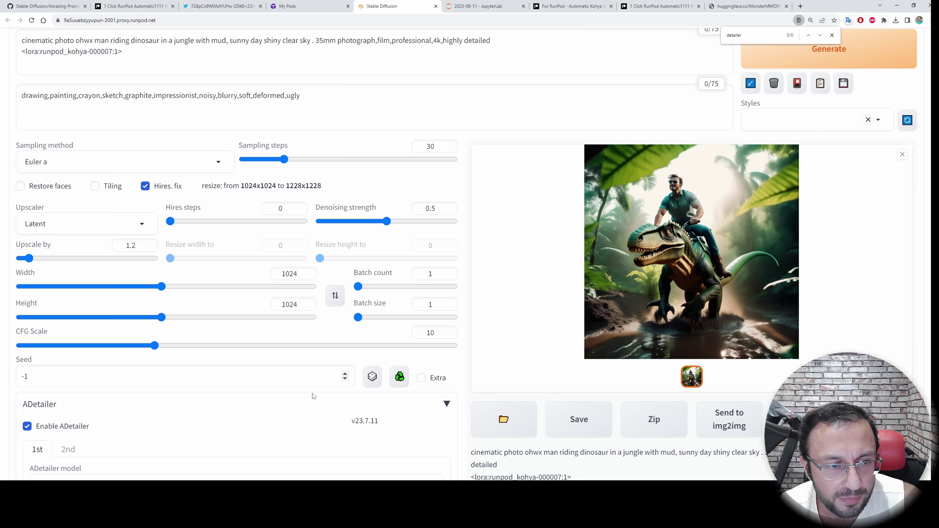
Step: Set the batch count to 12 and start generating the dinosaur images with ADetailer enabled
scroll(606, 240, "up", 1)
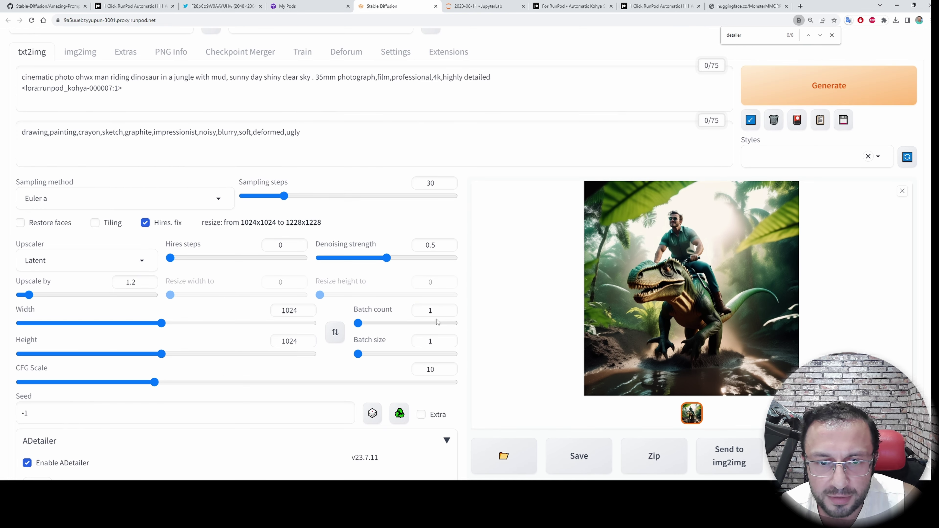
left_click(395, 312)
type("12")
scroll(397, 333, "down", 4)
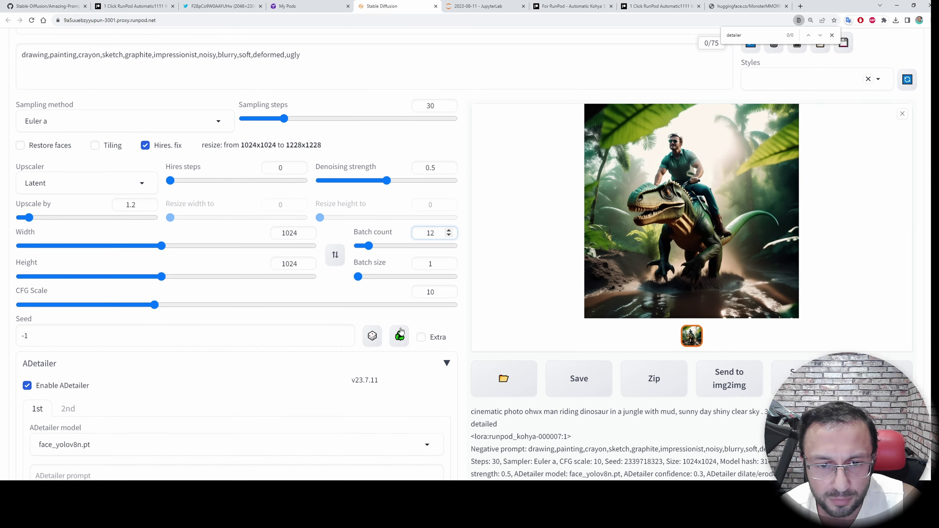
scroll(402, 356, "up", 4)
key("ctrl+Return")
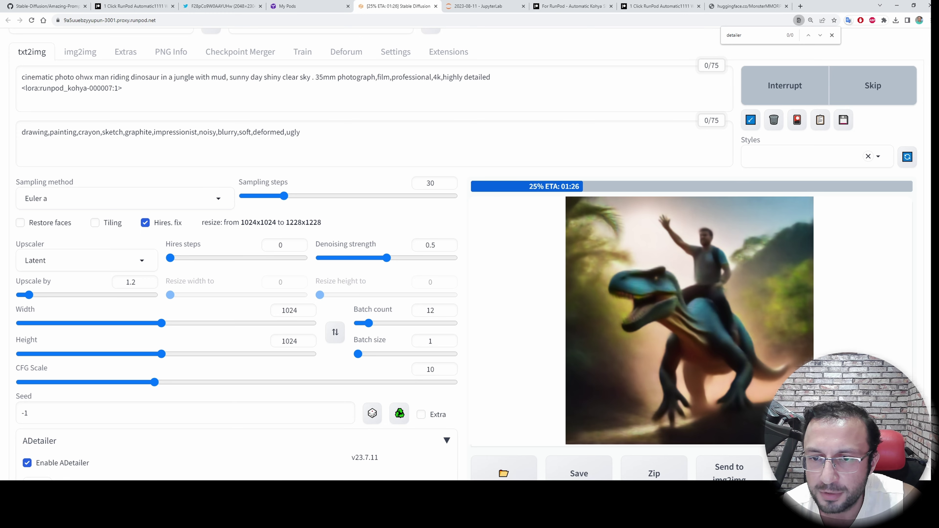
Step: Expand ADetailer's Inpainting settings and set the inpaint denoising strength to 0.5
scroll(505, 325, "down", 10)
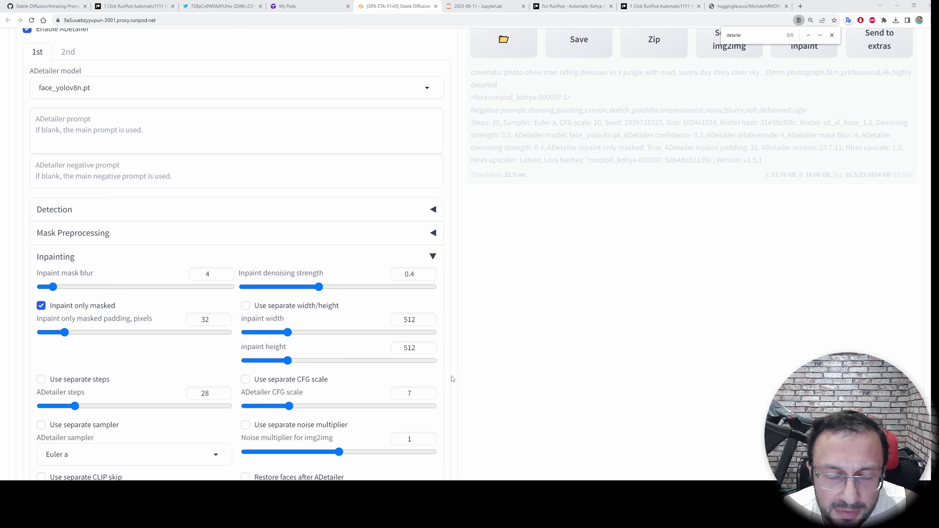
double_click(412, 274)
type("5")
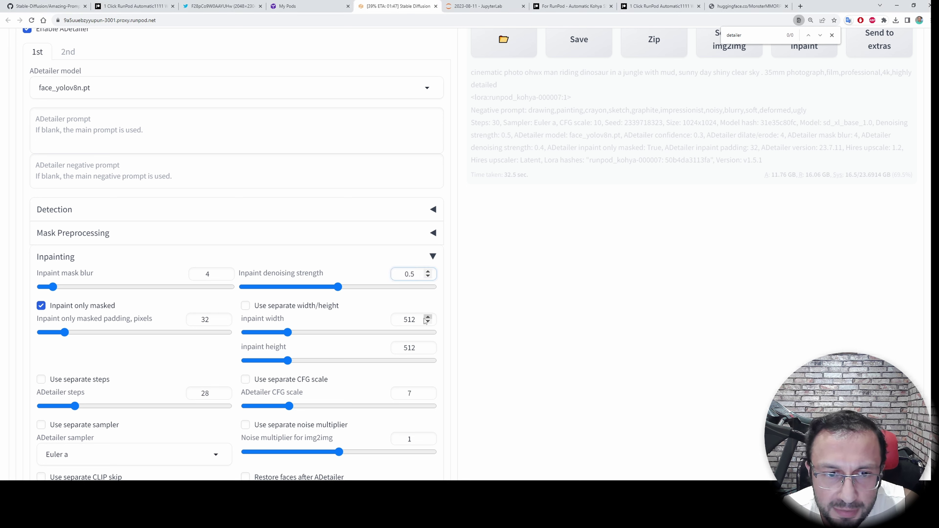
Step: Set ADetailer's inpaint width and inpaint height both to 1024
left_click(416, 319)
double_click(415, 319)
type("1024")
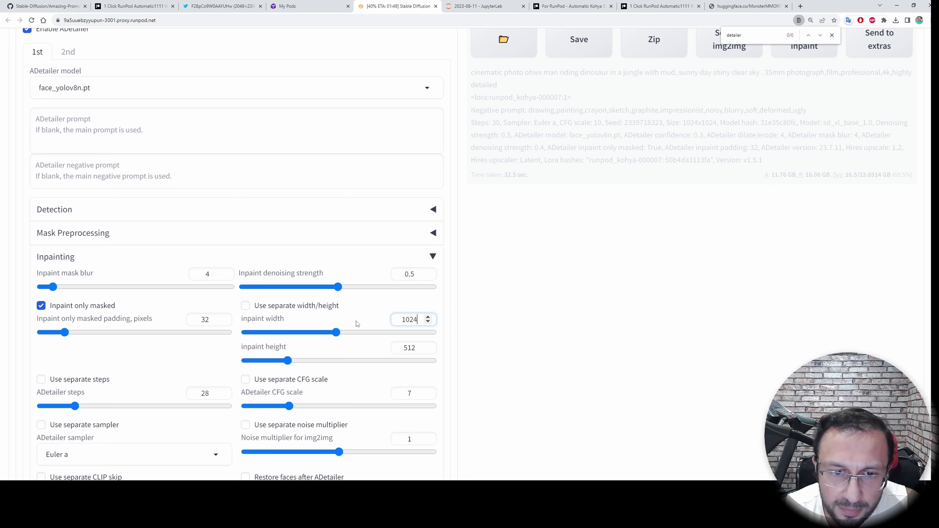
double_click(405, 347)
type("1020")
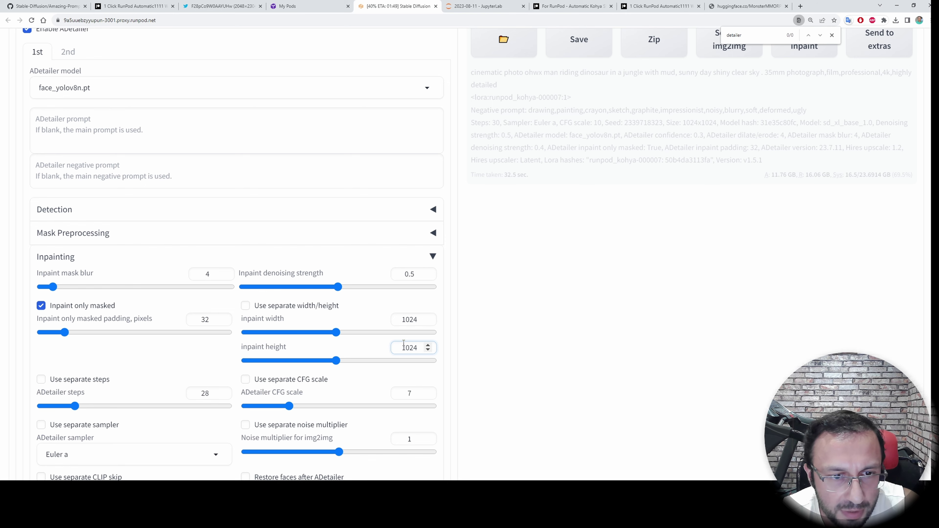
scroll(274, 192, "down", 3)
scroll(273, 192, "up", 1)
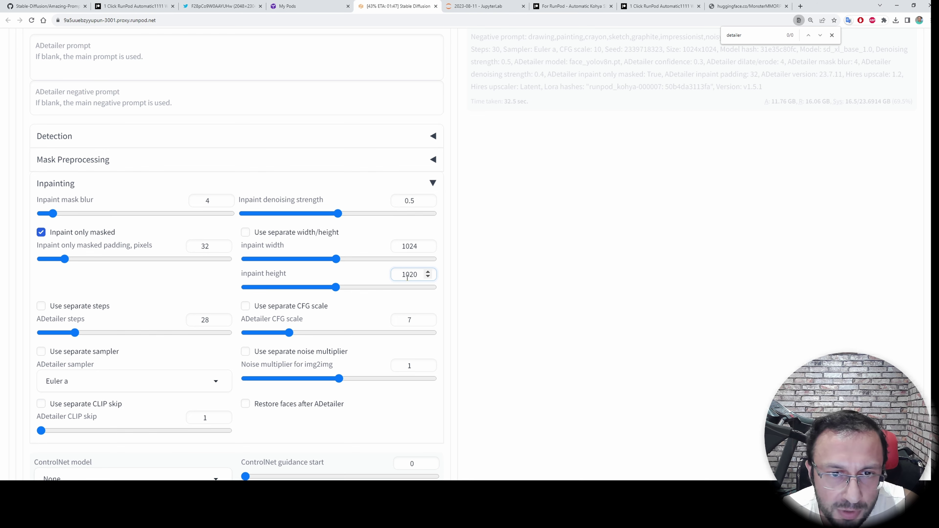
left_click(417, 274)
key("BackSpace")
type("4")
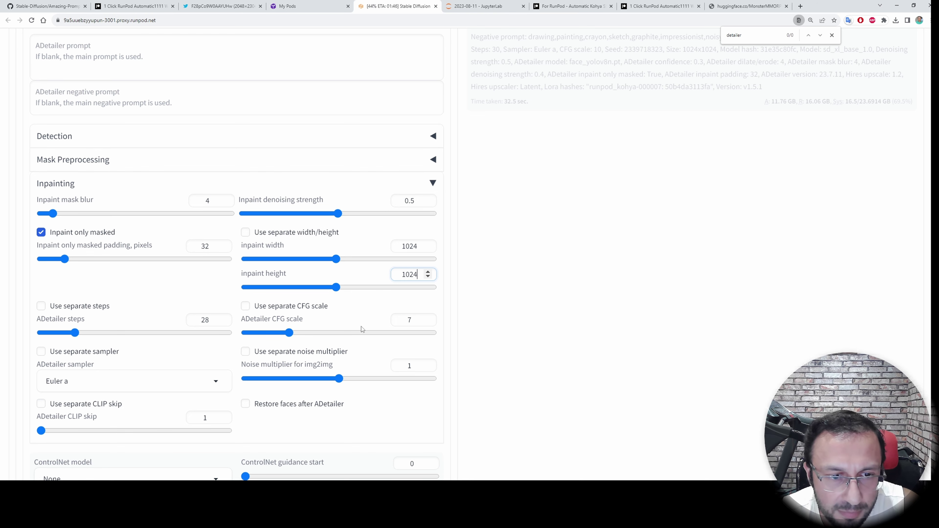
scroll(338, 333, "up", 2)
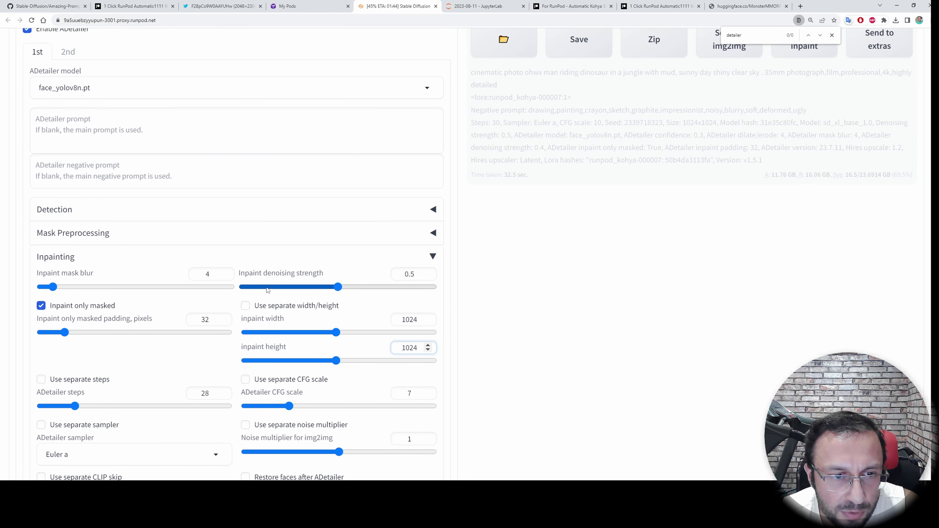
scroll(370, 352, "down", 4)
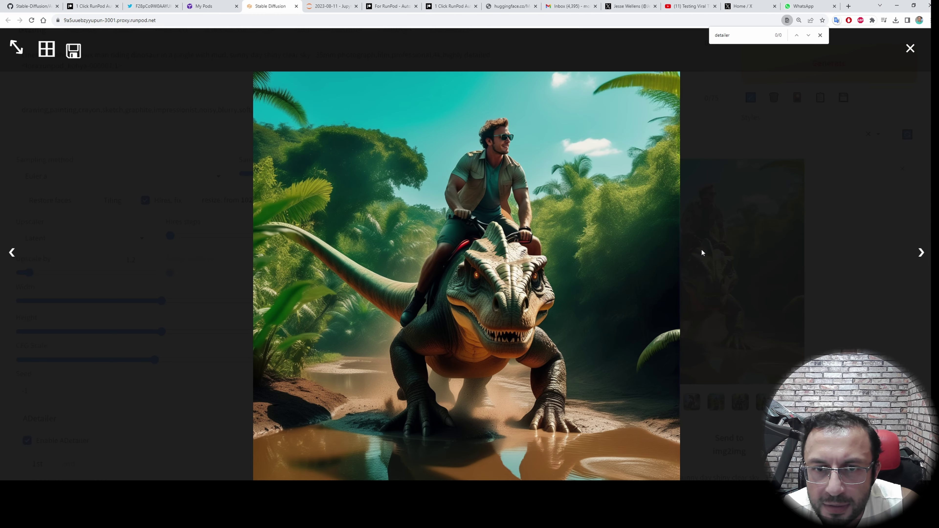
Step: Inspect the generated dinosaur images one by one at enlarged size, and return to the generation settings
left_click(922, 255)
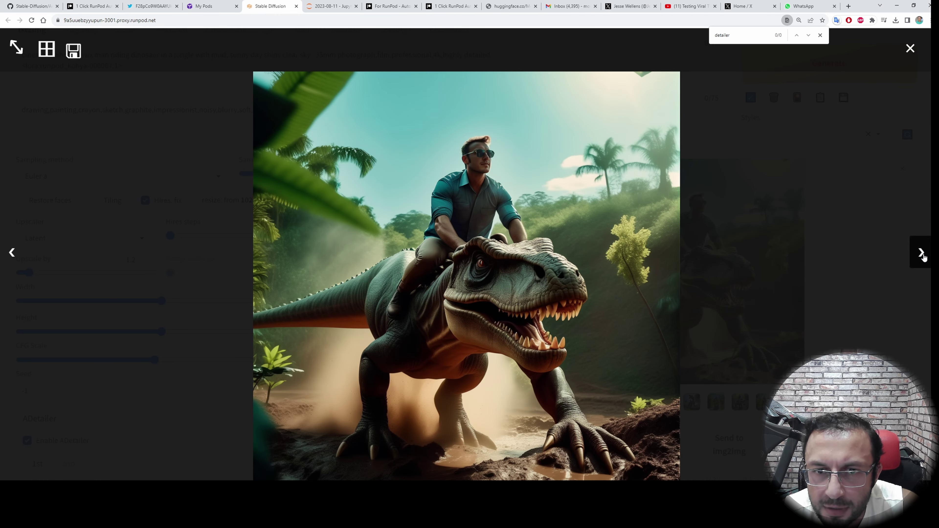
left_click(921, 256)
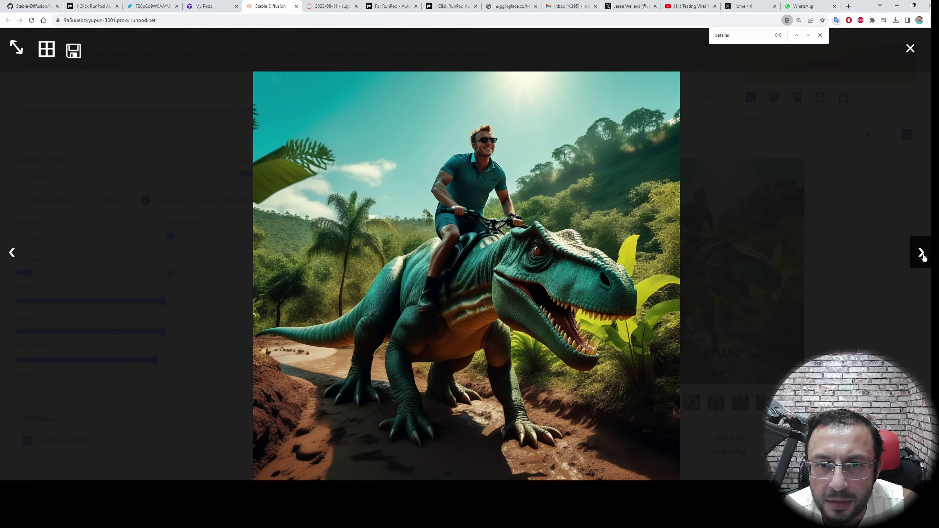
left_click(922, 255)
left_click(922, 256)
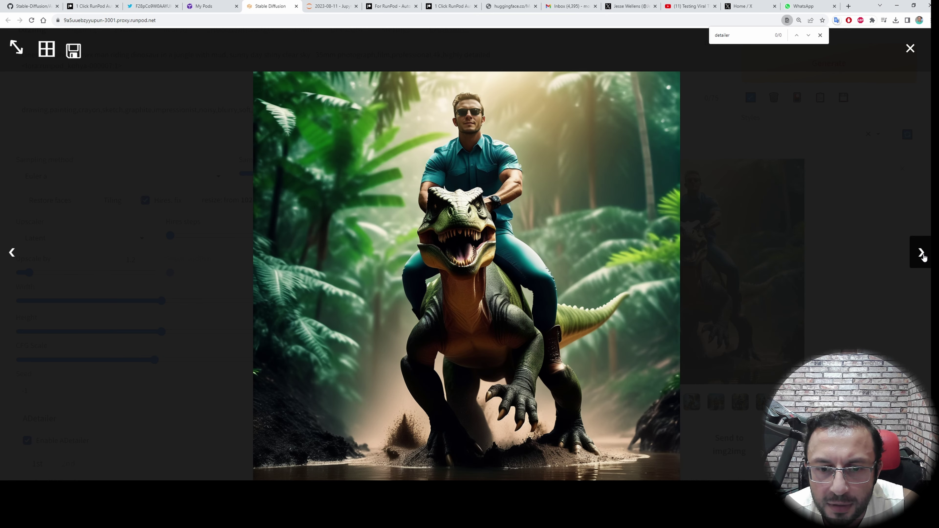
left_click(922, 255)
left_click(922, 255)
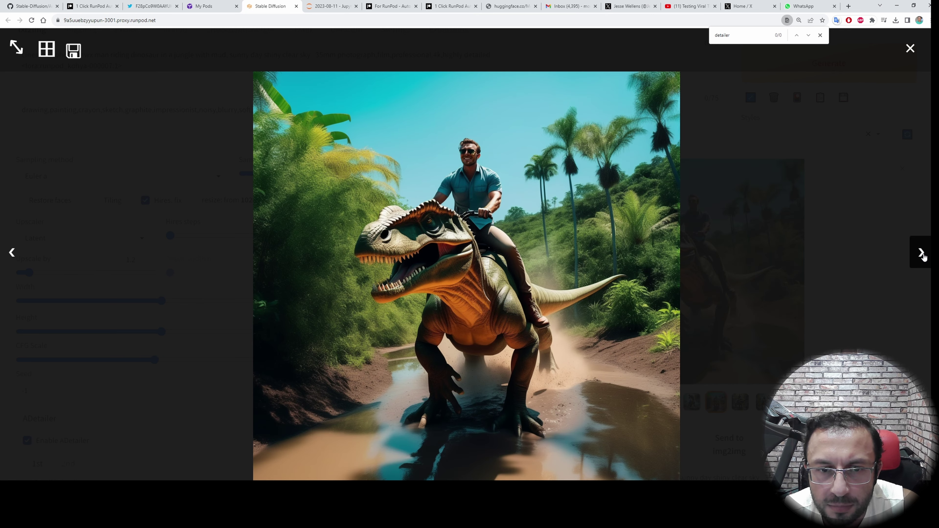
left_click(921, 255)
left_click(921, 256)
left_click(876, 269)
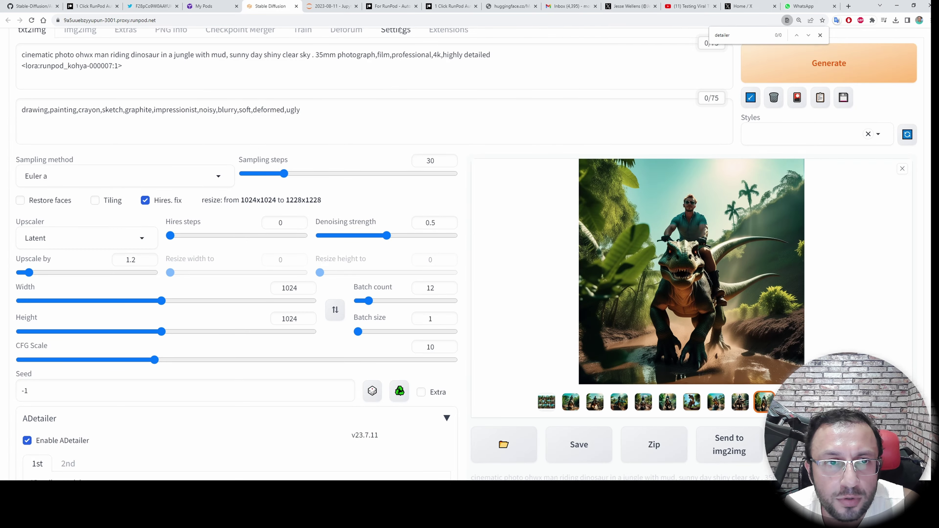
Step: In the GitHub prompts list, find the DeepFace Tutorial Video section and copy its positive prompt about an expensive white suit
left_click(85, 5)
left_click(31, 6)
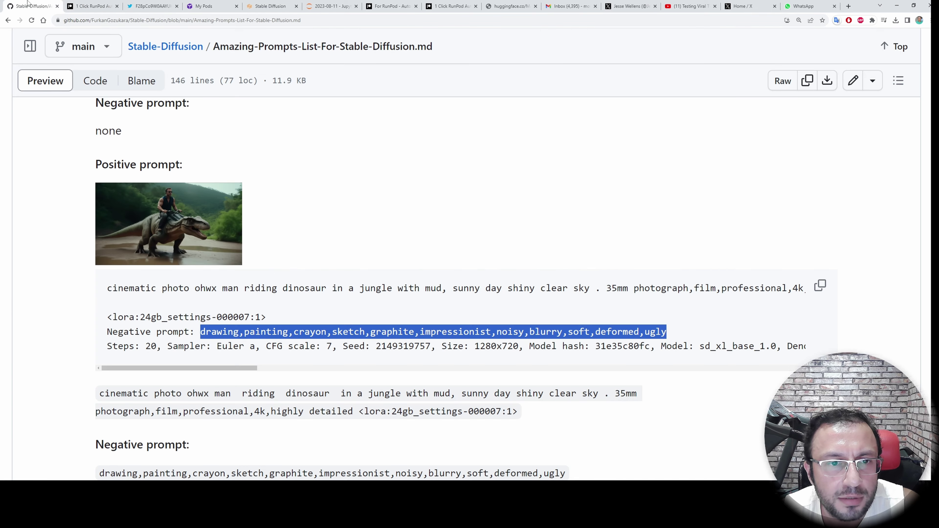
scroll(304, 237, "down", 1)
scroll(386, 224, "up", 5)
scroll(387, 224, "down", 15)
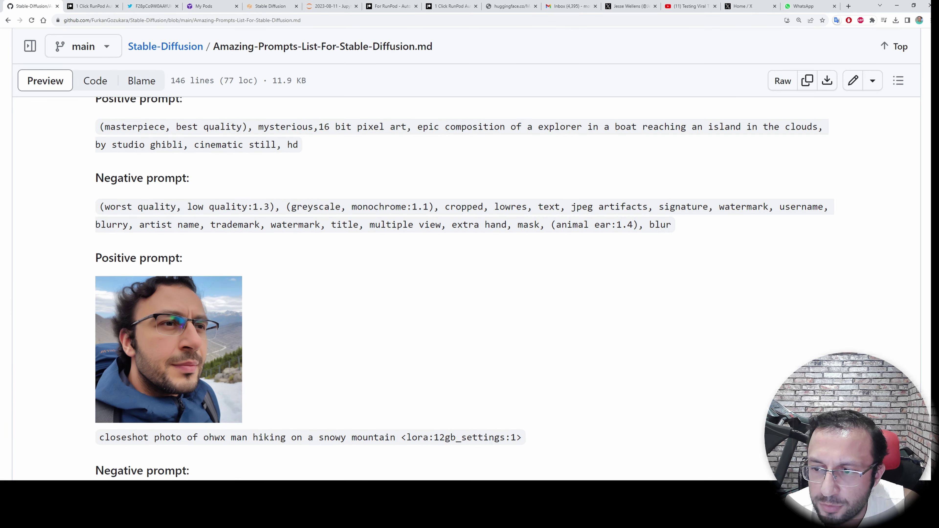
scroll(912, 166, "up", 10)
scroll(901, 160, "down", 15)
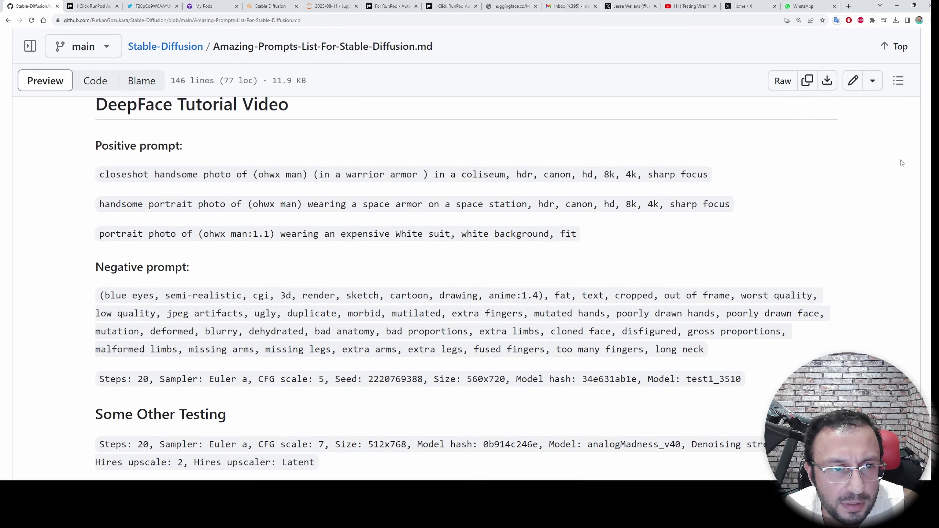
scroll(887, 206, "down", 3)
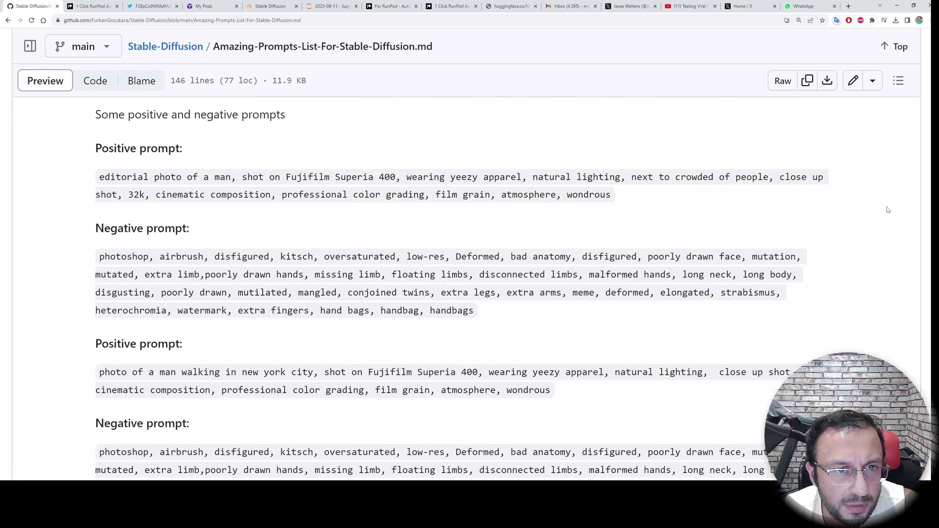
scroll(881, 209, "up", 10)
left_click_drag(600, 283, 88, 289)
key("ctrl+c")
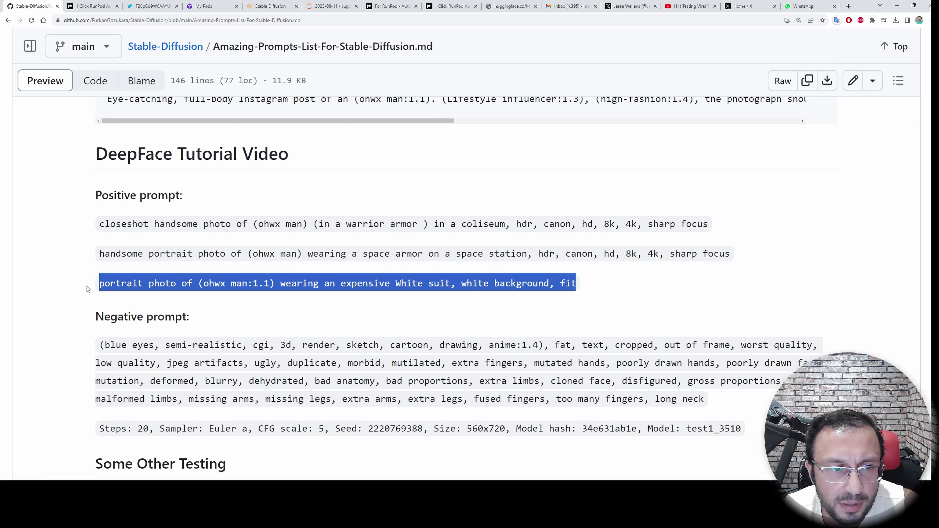
Step: In Stable Diffusion, replace the dinosaur prompt text with the copied white suit prompt, keeping the <lora:runpod_kohya-000007:1> line
left_click(258, 3)
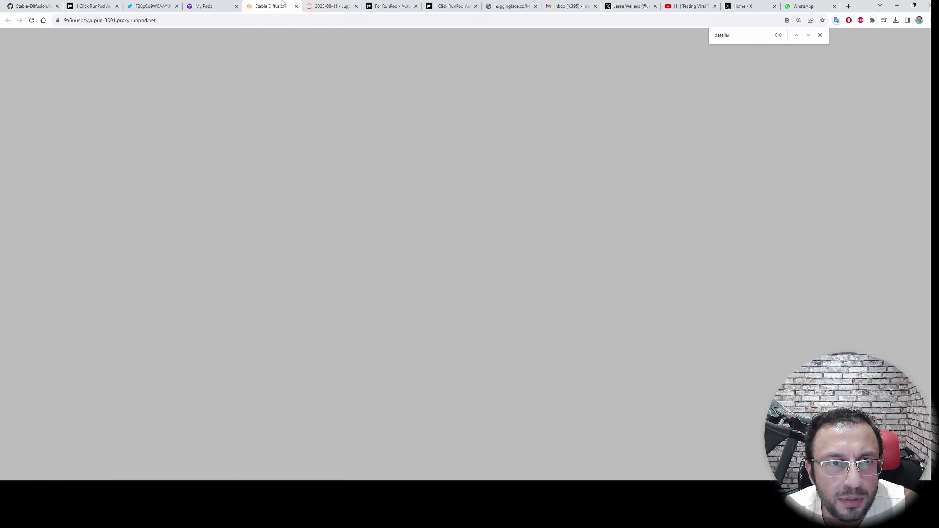
triple_click(185, 54)
key("ctrl+v")
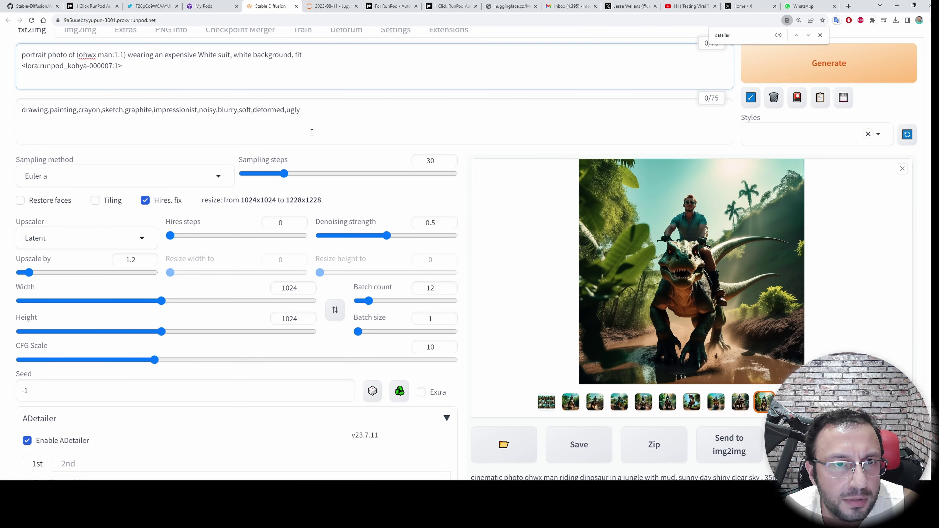
Step: Copy the DeepFace section's negative prompt from the GitHub list and use it to replace the current negative prompt in txt2img
key("ctrl+1")
left_click_drag(721, 401, 90, 335)
key("ctrl+c")
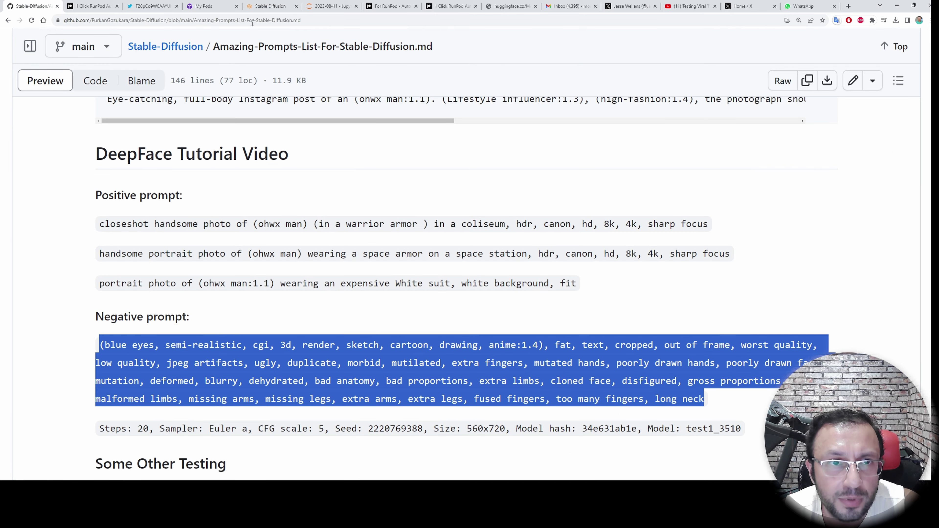
left_click(270, 6)
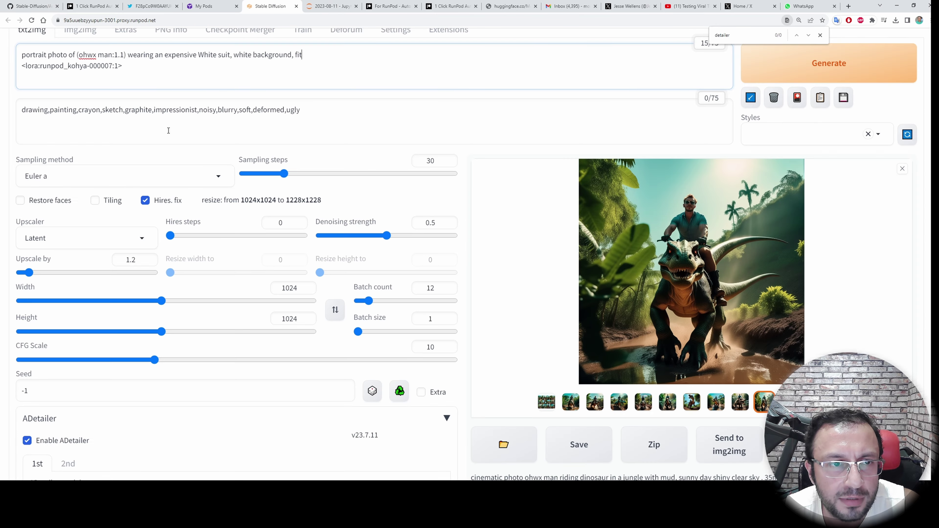
triple_click(168, 130)
key("ctrl+v")
Step: Turn off Hires. fix and generate the batch of 12 white suit portraits
scroll(169, 131, "up", 2)
key("ctrl+Return")
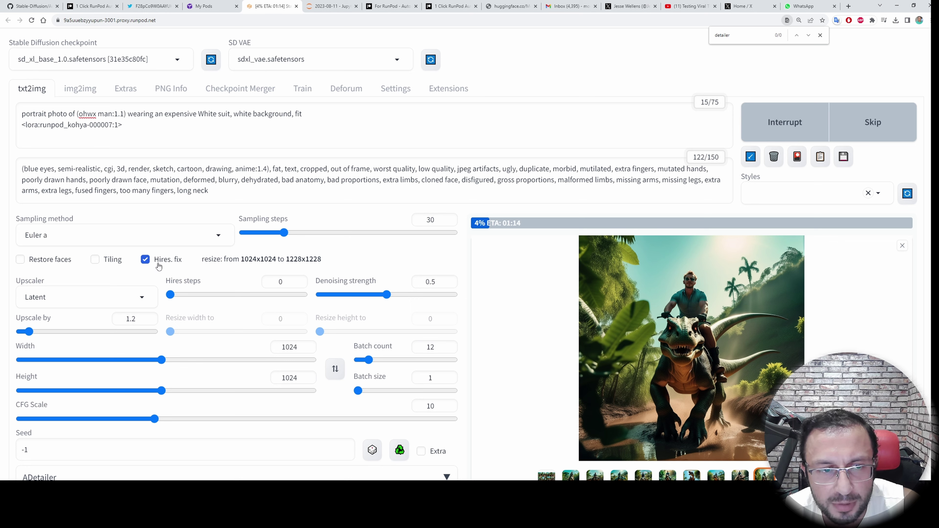
left_click(166, 262)
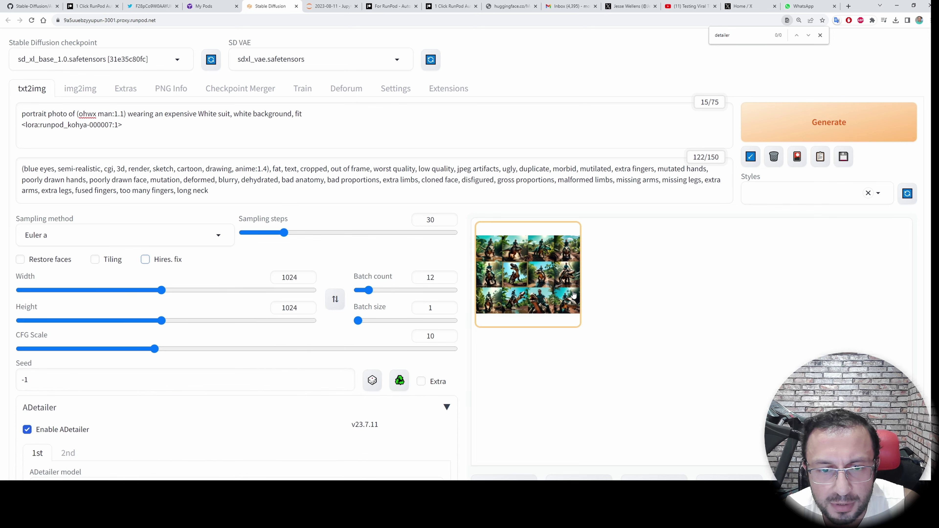
left_click(784, 140)
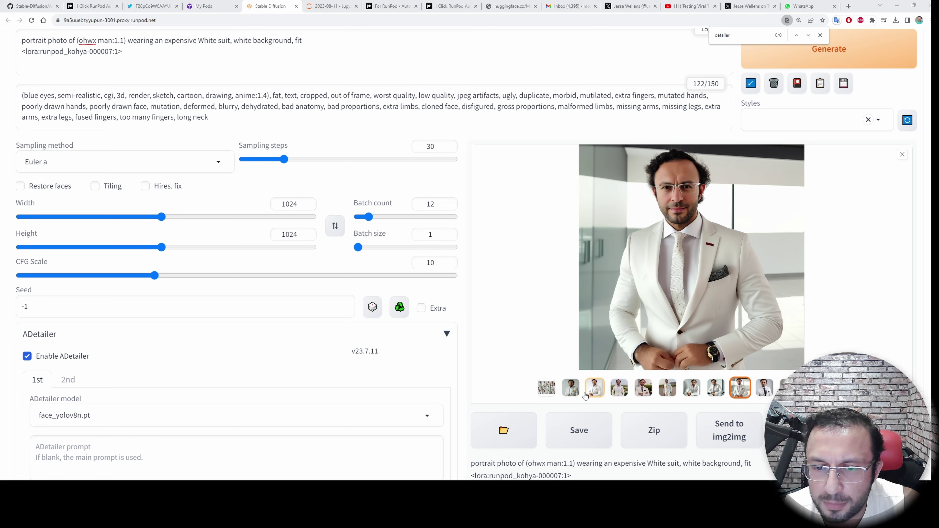
Step: Browse forward and back through the enlarged white suit portraits and the overview grid to judge the face likeness
left_click(571, 387)
left_click(695, 236)
left_click(920, 253)
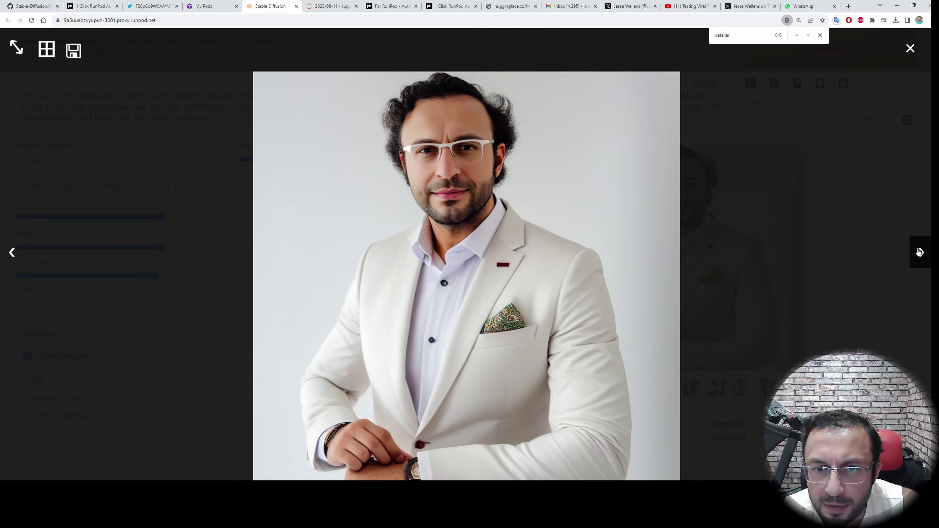
left_click(916, 252)
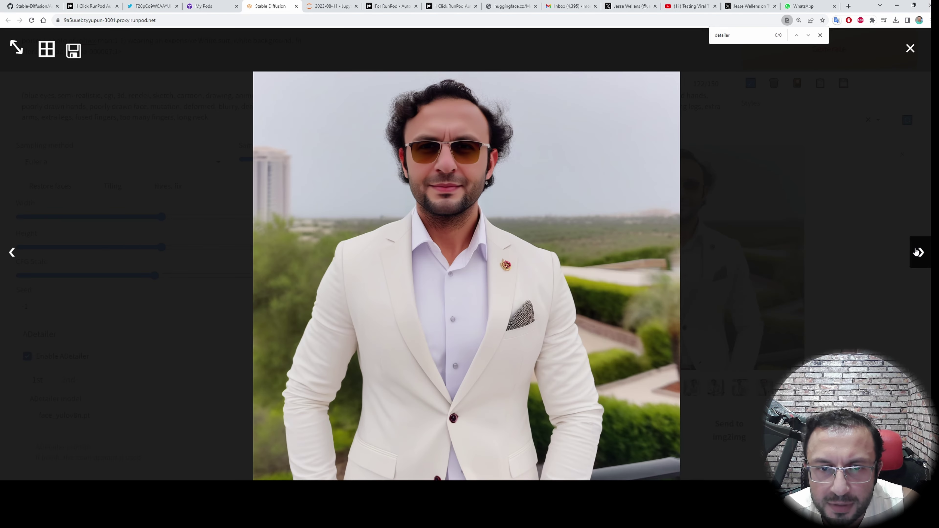
left_click(917, 253)
left_click(916, 252)
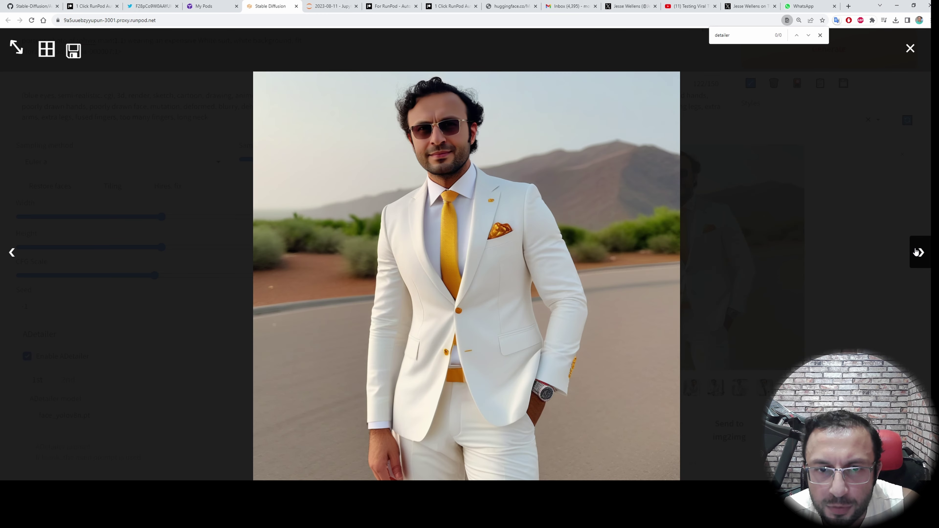
left_click(917, 252)
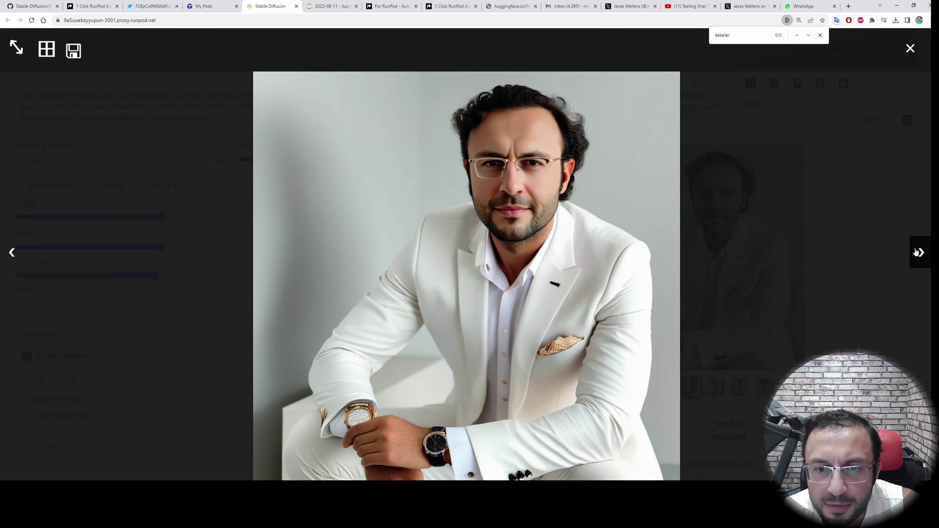
left_click(916, 252)
left_click(916, 253)
left_click(916, 252)
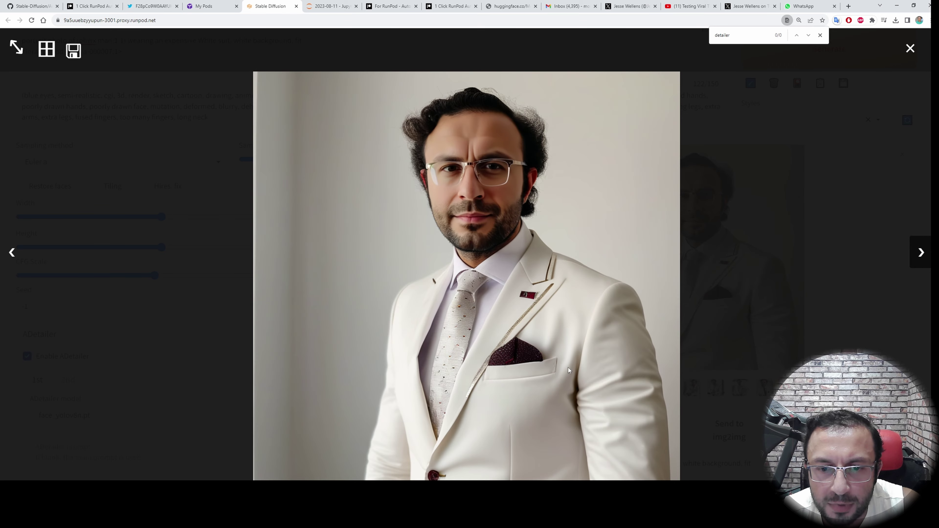
left_click(920, 253)
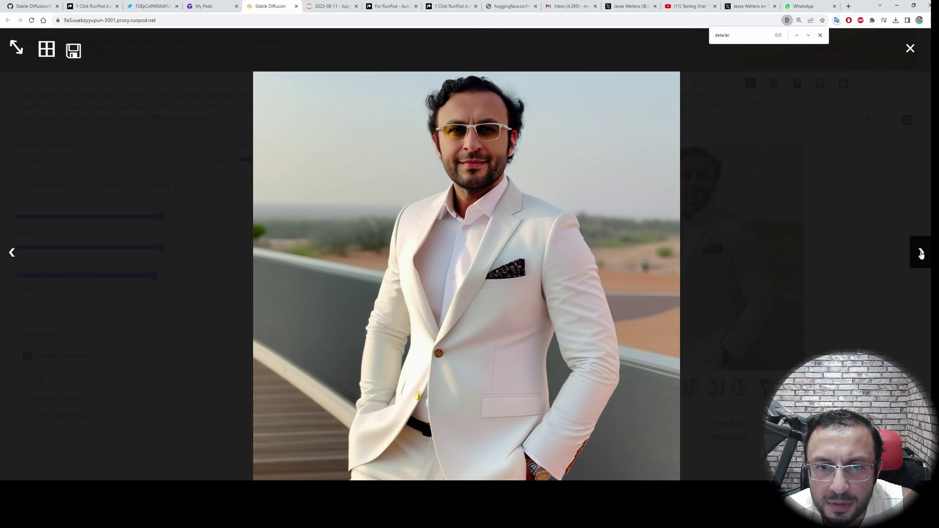
left_click(920, 253)
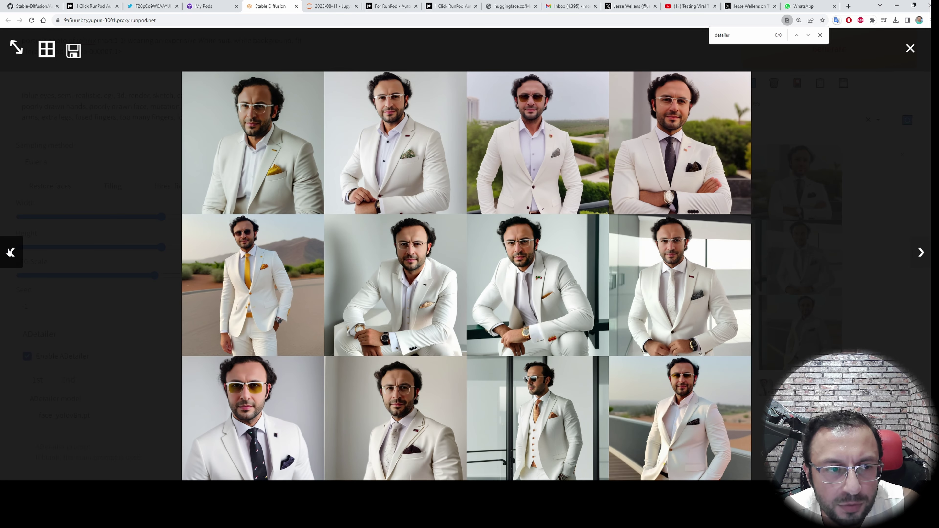
left_click(12, 256)
left_click(11, 255)
left_click(12, 255)
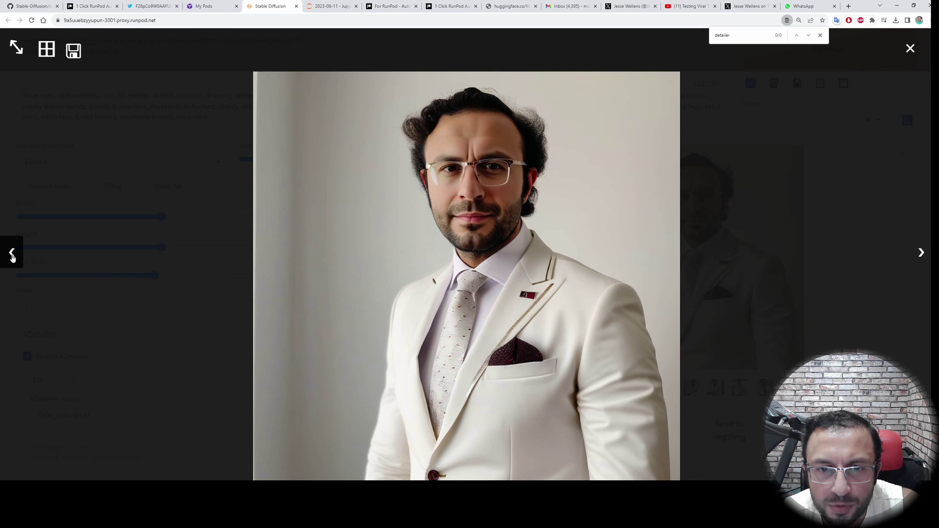
left_click(12, 256)
left_click(11, 255)
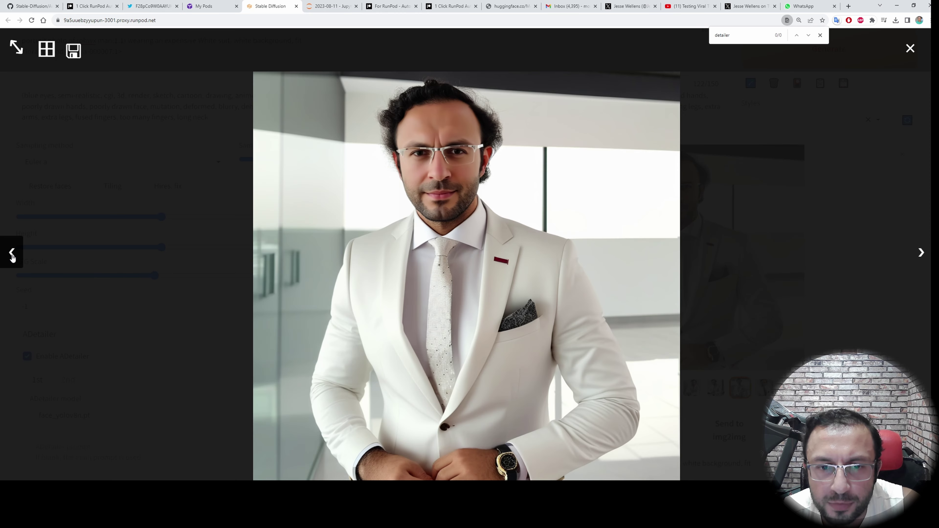
left_click(12, 255)
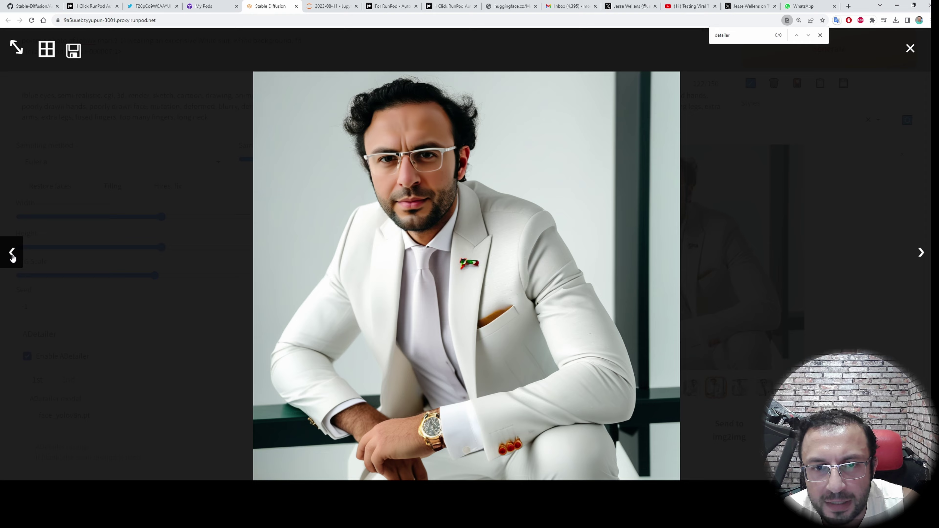
left_click(71, 350)
Step: Enlarge the first dinosaur rider image and browse through the rest of the batch to judge the faces
scroll(71, 350, "up", 2)
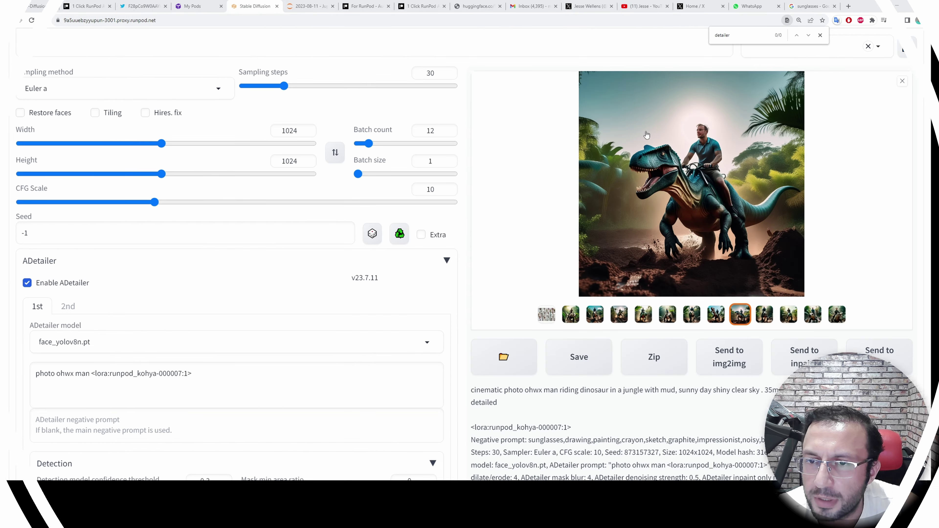
left_click(570, 314)
left_click(607, 206)
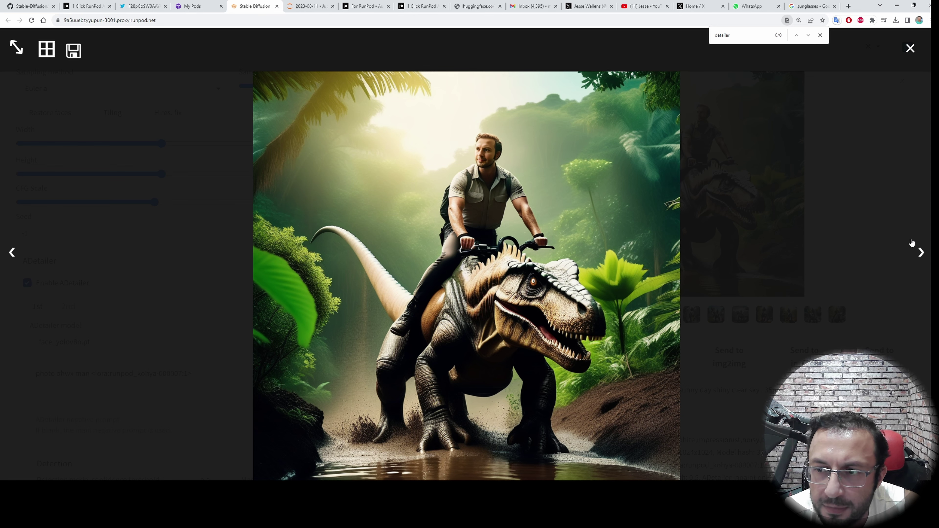
left_click(920, 253)
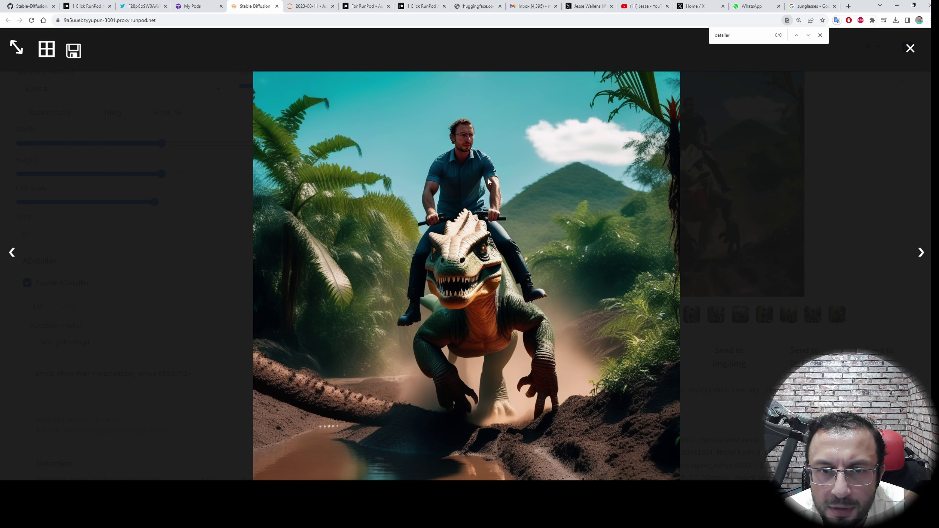
left_click(915, 260)
left_click(915, 259)
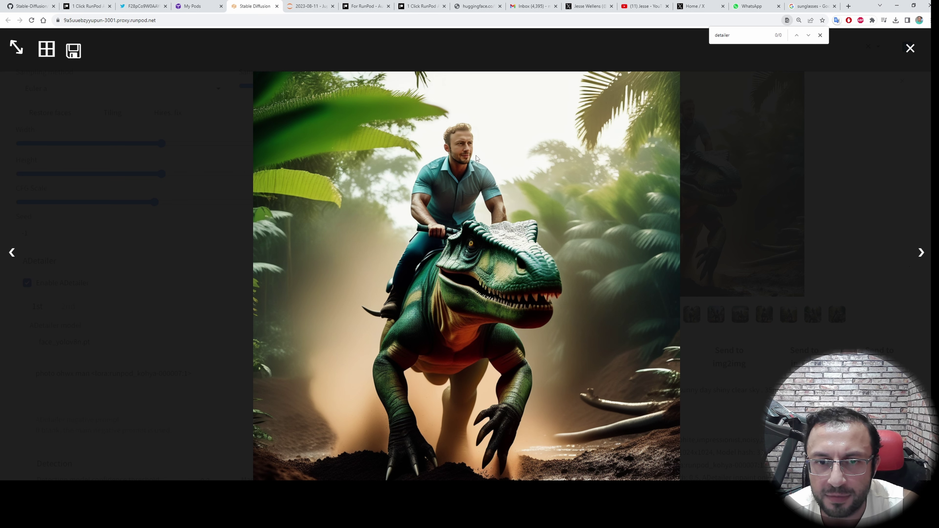
left_click(919, 254)
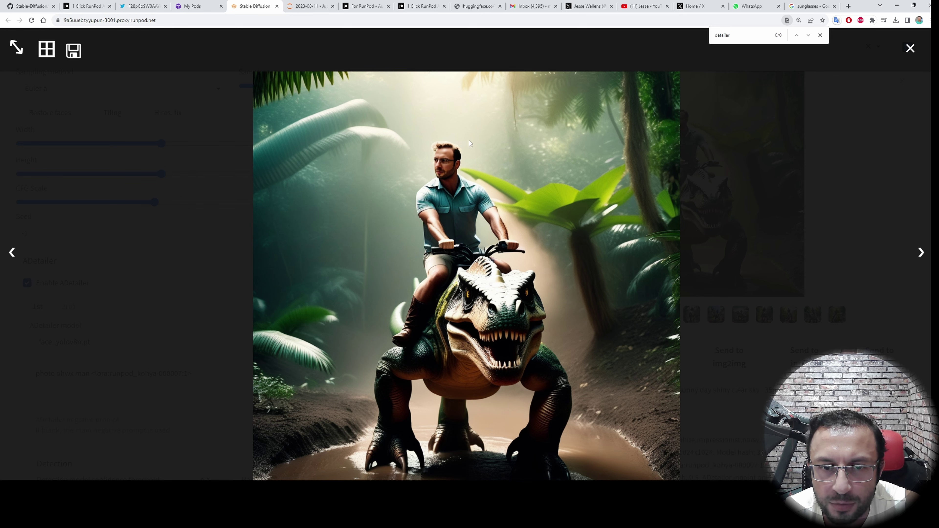
left_click(920, 252)
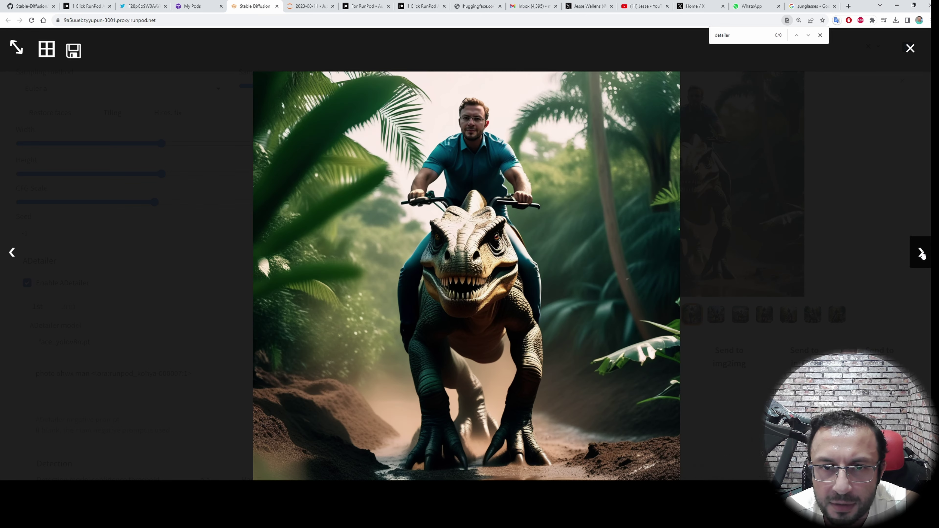
left_click(918, 252)
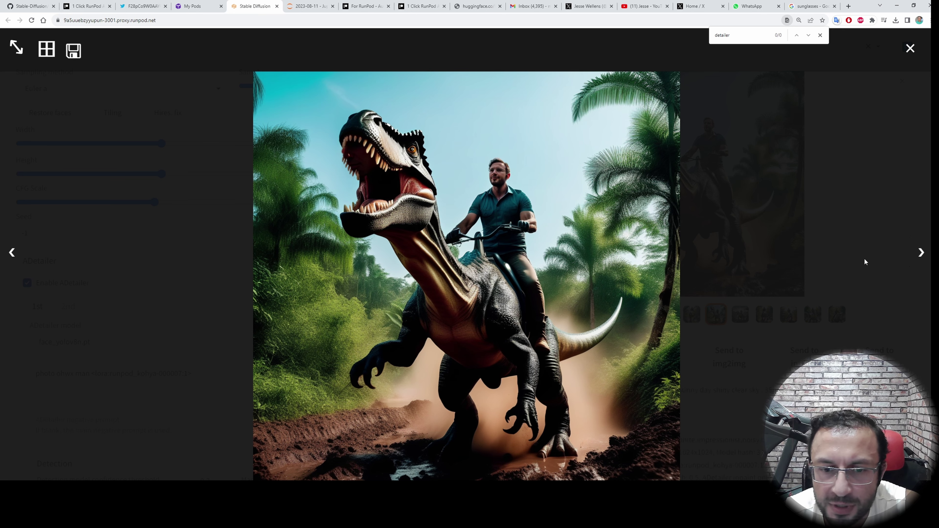
left_click(920, 252)
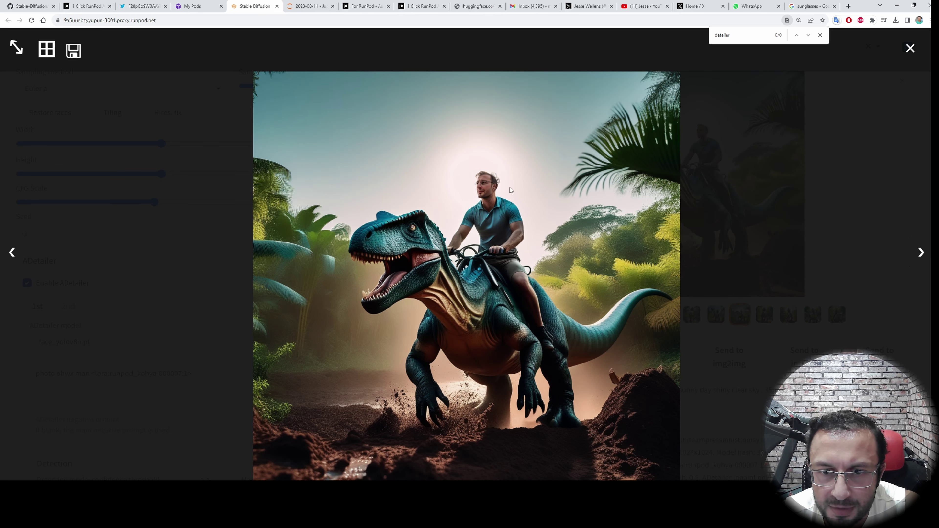
left_click(918, 254)
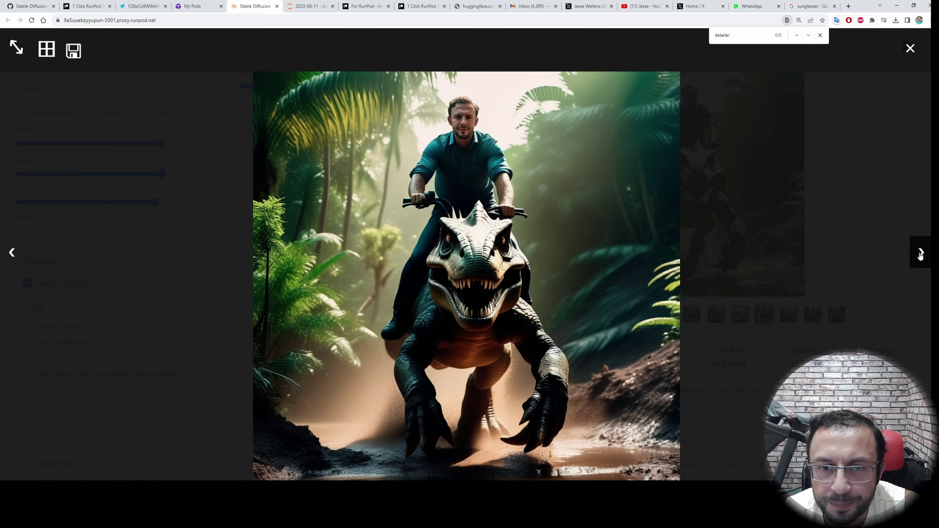
left_click(924, 259)
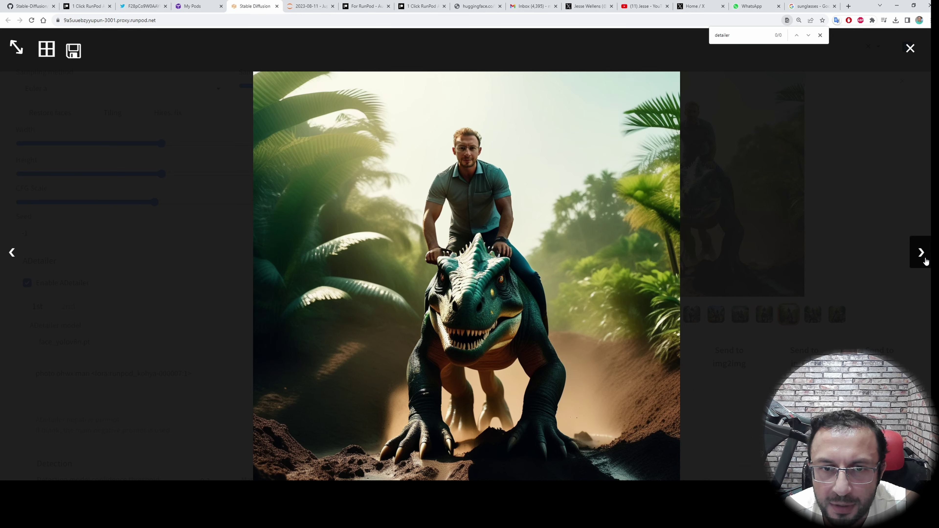
left_click(925, 261)
left_click(927, 263)
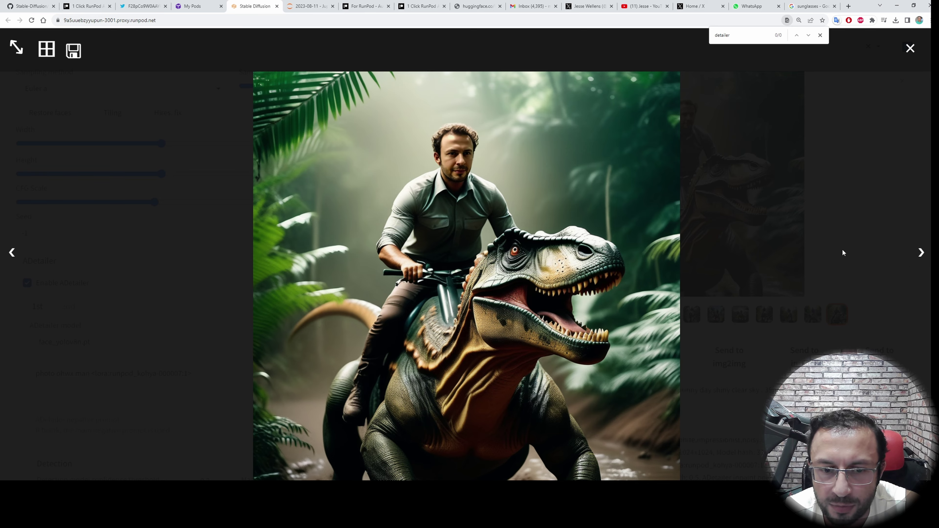
left_click(920, 253)
left_click(910, 49)
Step: Review the main prompts, highlighting "sunglasses" in the negative prompt and "sunny day" in the positive prompt
scroll(372, 298, "up", 4)
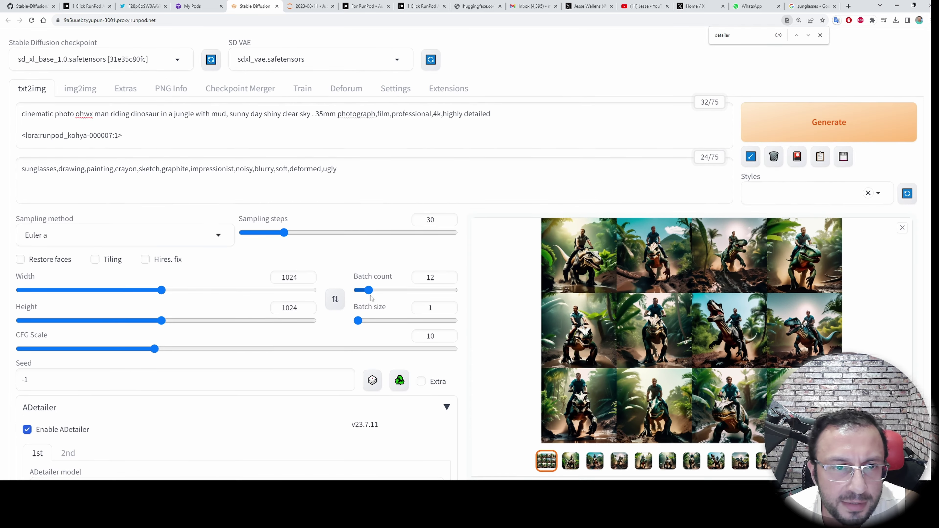
double_click(40, 167)
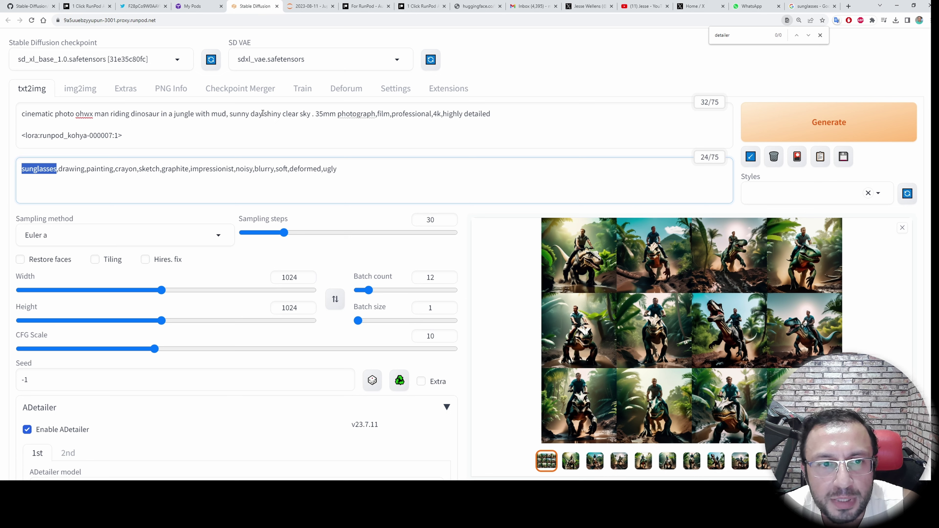
left_click_drag(262, 114, 230, 115)
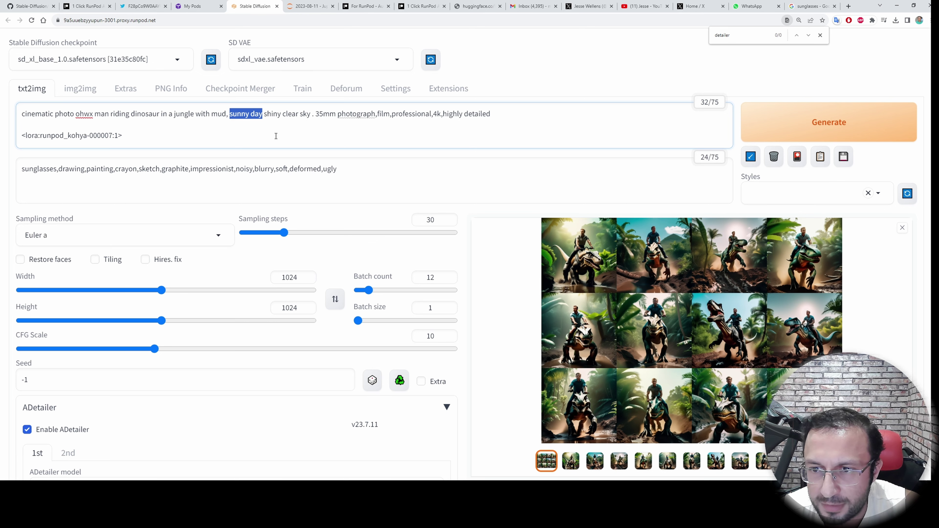
Step: Review the ADetailer settings, highlighting its face prompt "photo ohwx man <lora:runpod_kohya-000007:1>" and comparing it with the main prompt
scroll(272, 136, "down", 10)
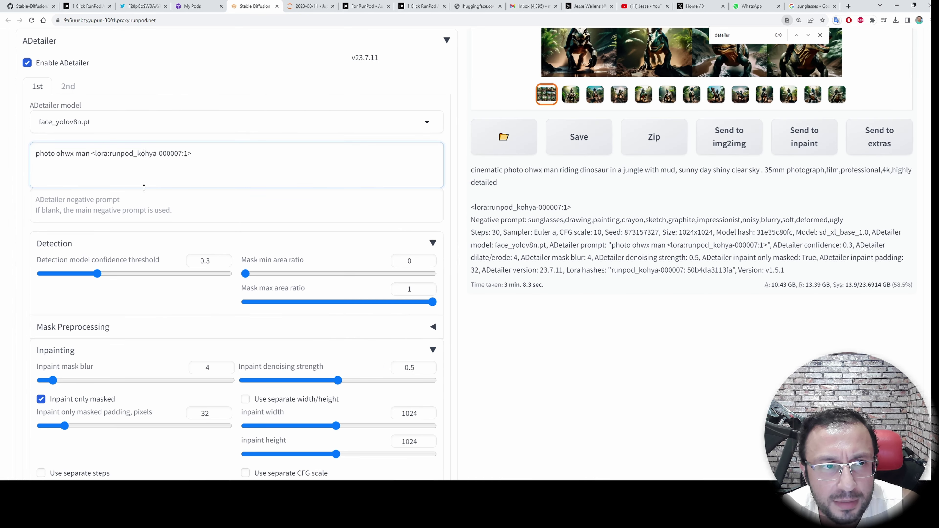
left_click(145, 153)
scroll(114, 148, "up", 2)
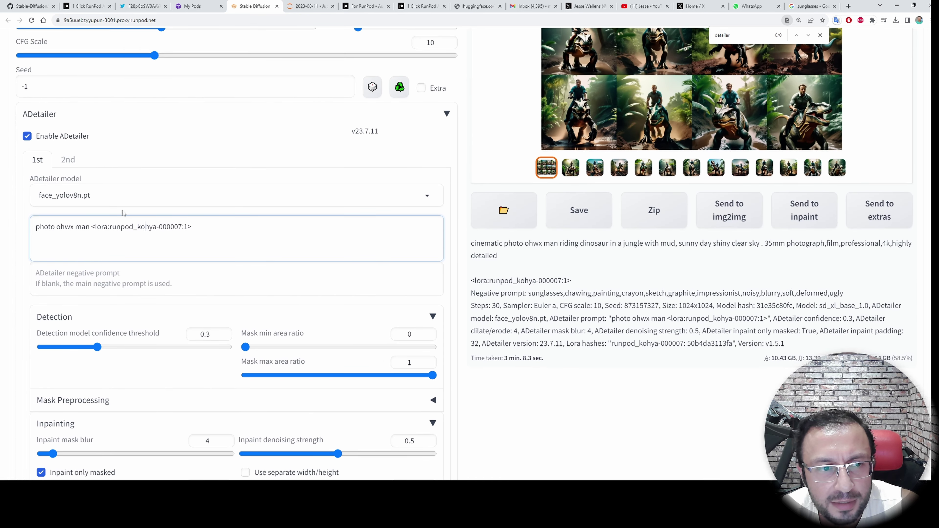
left_click_drag(232, 228, 31, 225)
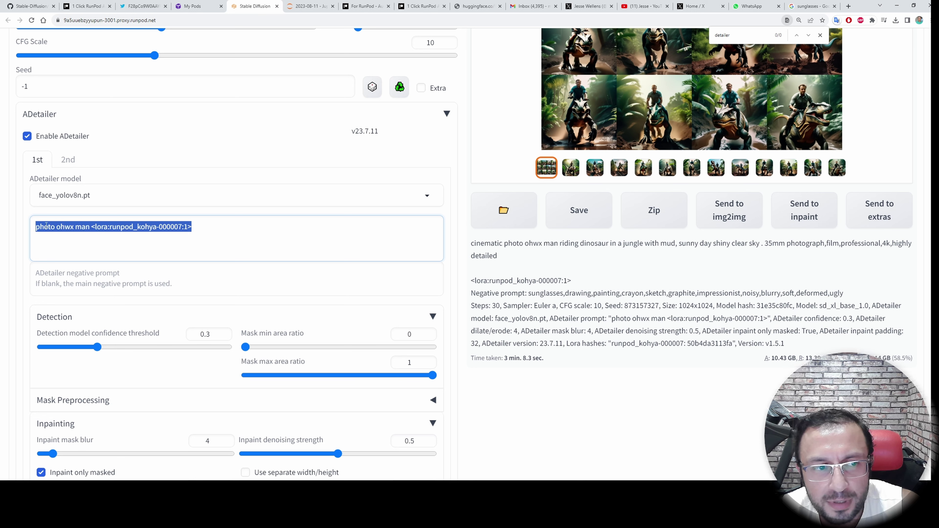
left_click(102, 237)
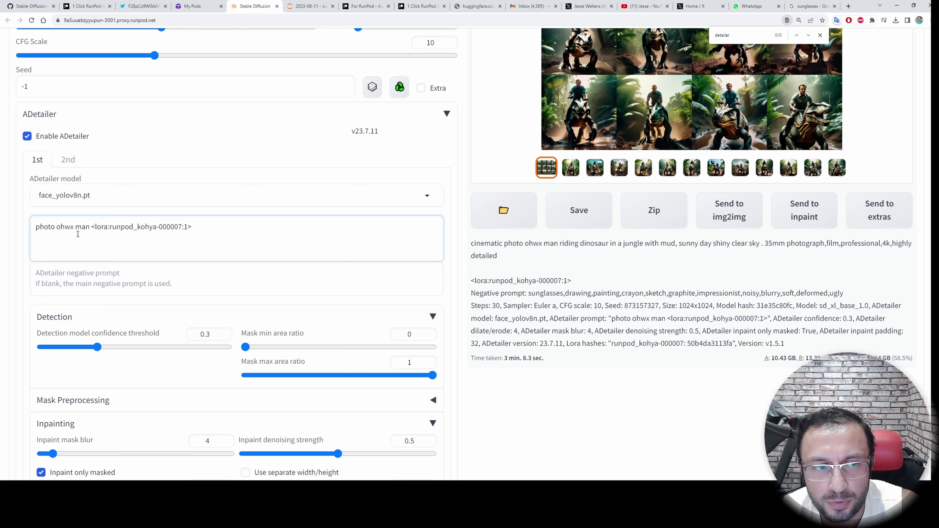
scroll(240, 324, "up", 3)
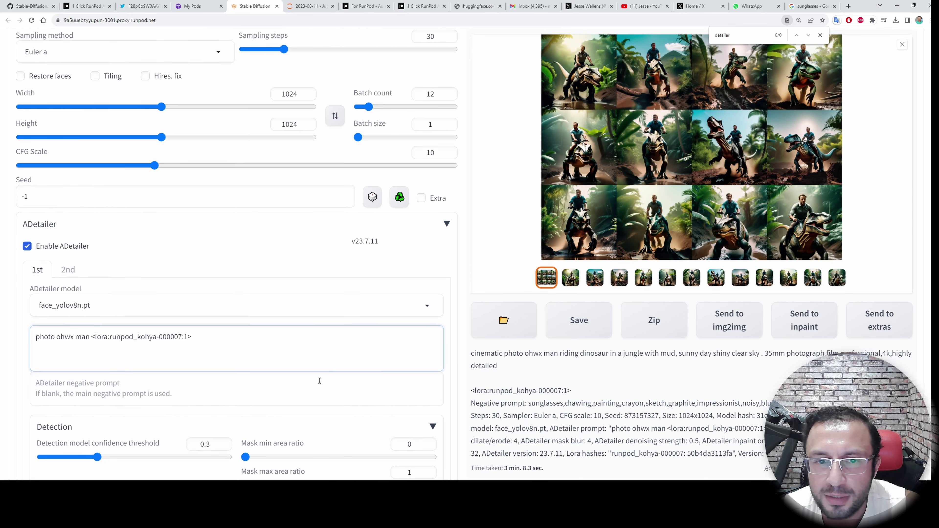
scroll(318, 377, "up", 2)
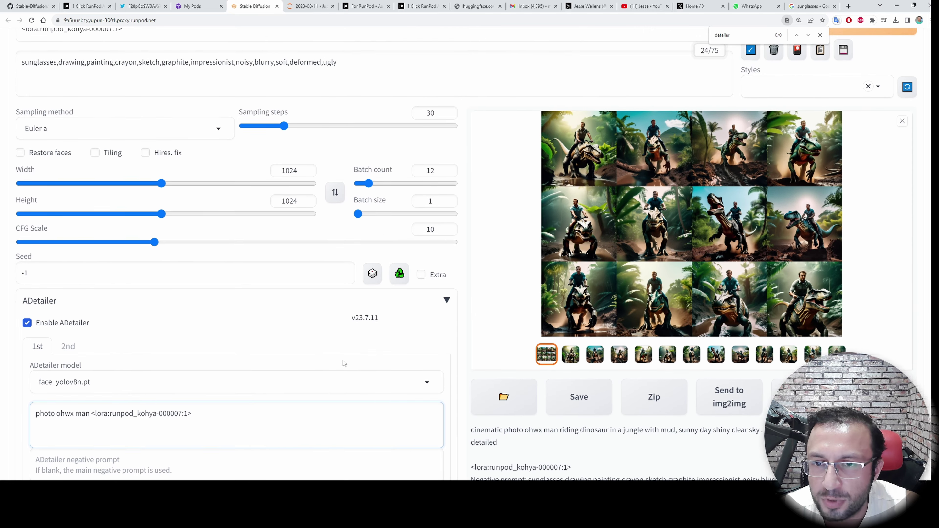
scroll(337, 368, "up", 2)
scroll(357, 318, "up", 1)
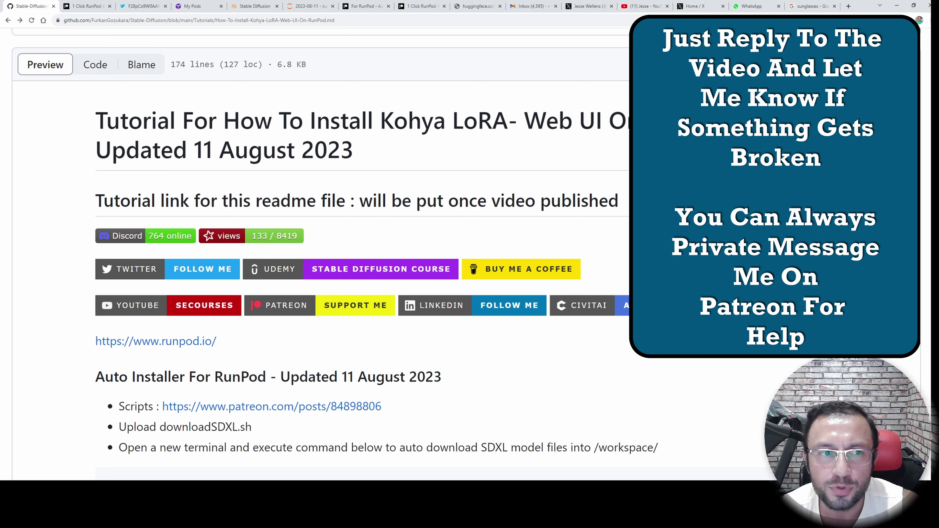
Step: Skim the GitHub Kohya LoRA RunPod tutorial from the auto installer through Resources to the manual Kohya GUI installation
scroll(746, 362, "down", 2)
key("ctrl+minus")
key("ctrl+minus")
key("ctrl+minus")
scroll(629, 370, "down", 10)
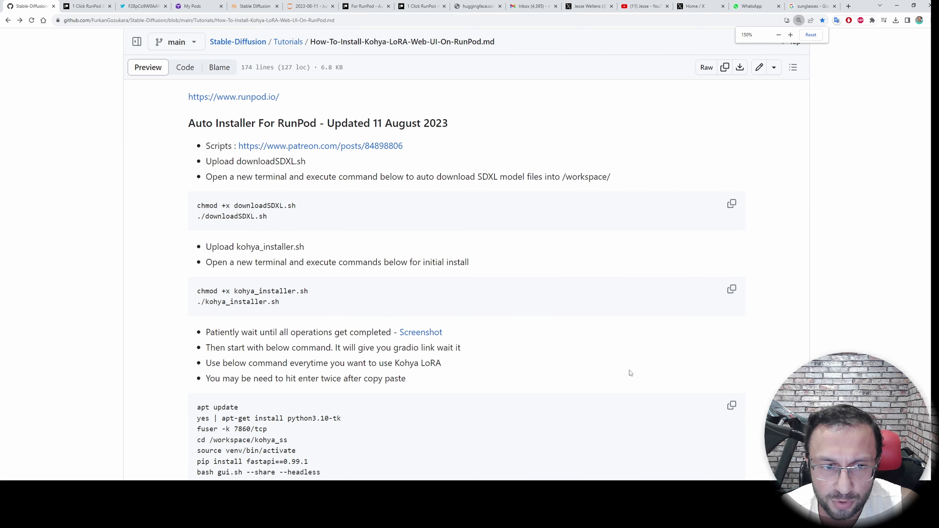
scroll(628, 388, "down", 20)
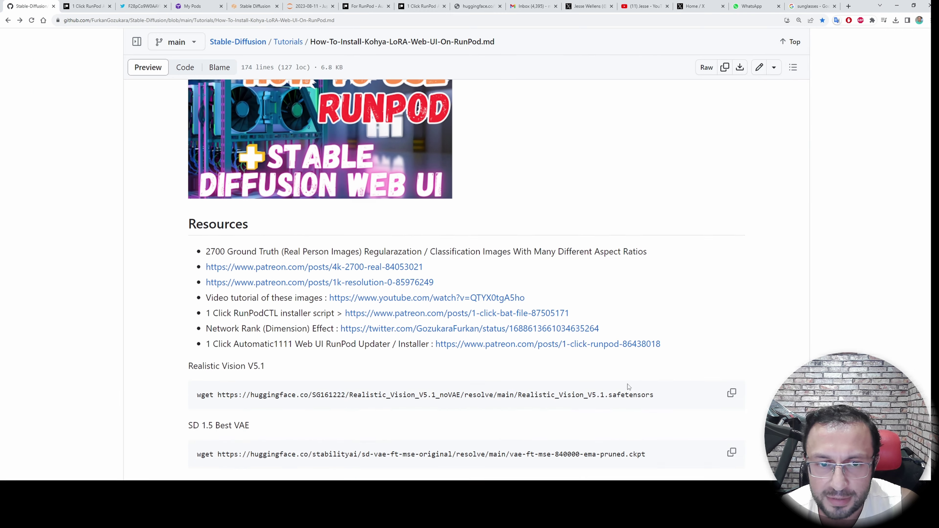
scroll(628, 387, "down", 4)
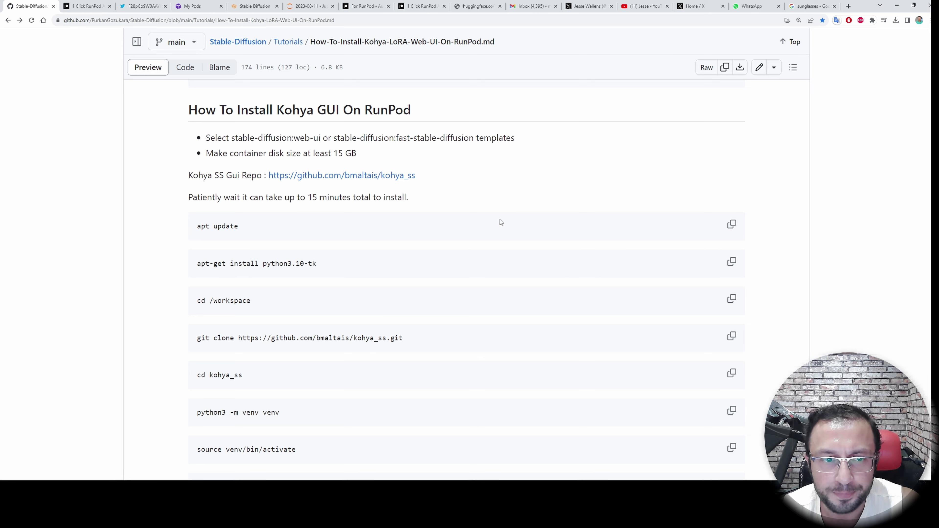
scroll(492, 266, "up", 3)
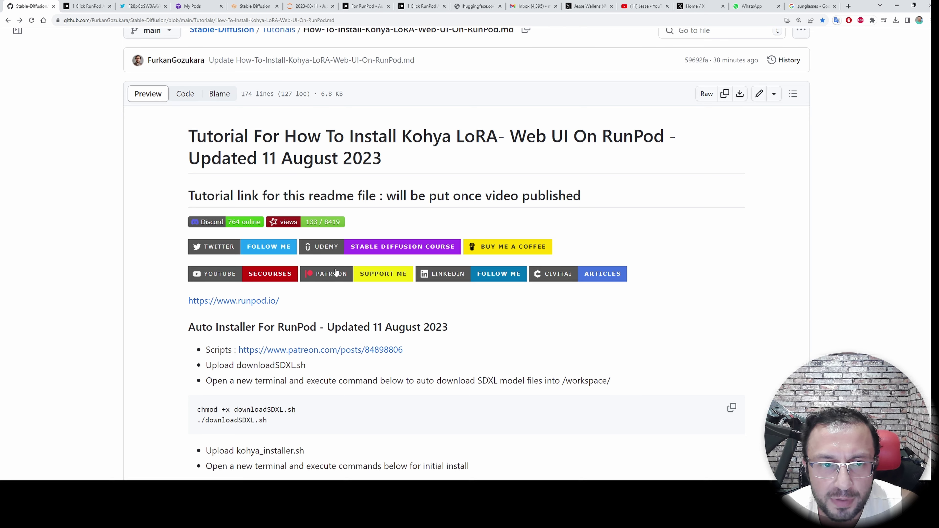
Step: Open the Discord link from the readme in a new tab and look over the SECourses server page
key("ctrl+plus")
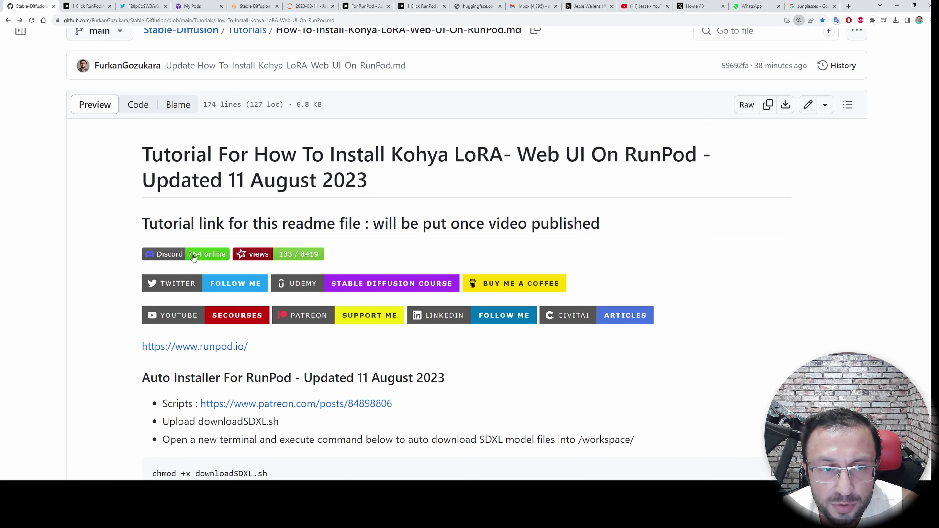
left_click(194, 258, "ctrl")
left_click(87, 6)
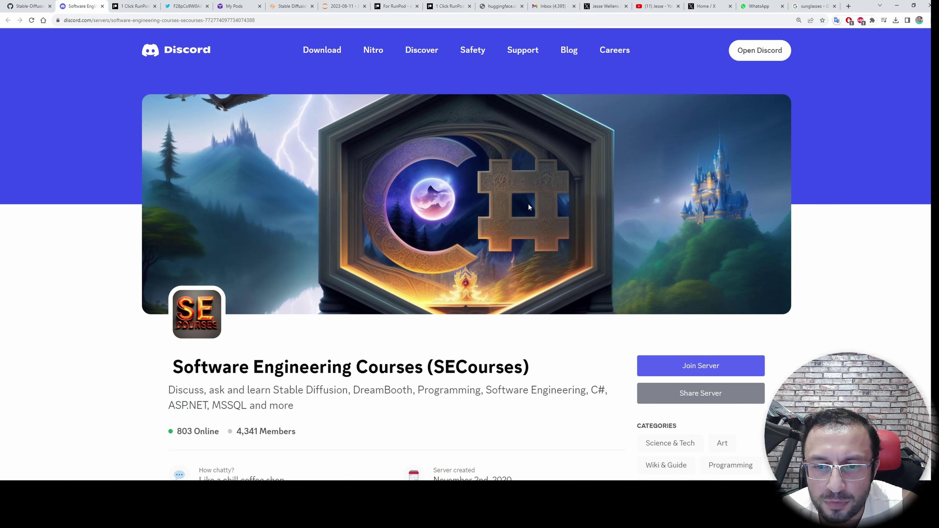
scroll(528, 203, "down", 3)
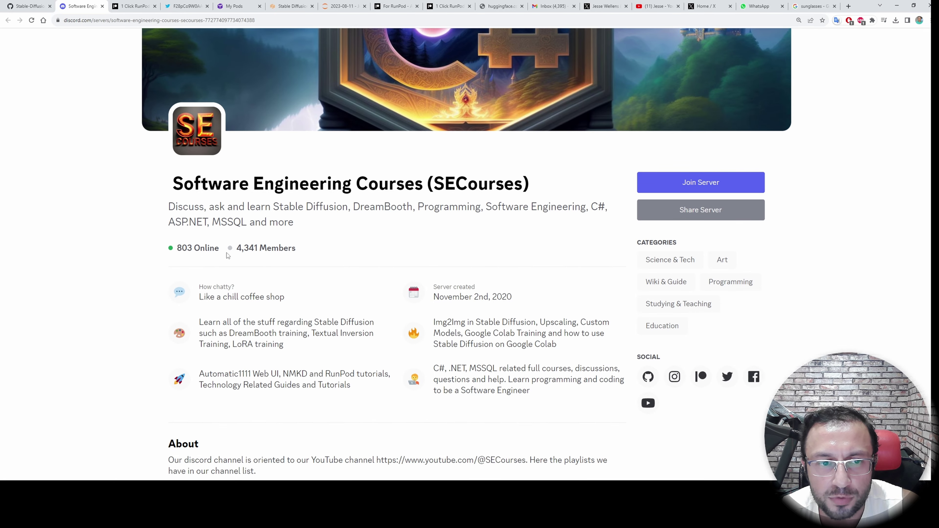
Step: Return to the GitHub readme and open its Twitter follow link in a new tab to view the profile
key("ctrl+1")
left_click(222, 291, "ctrl")
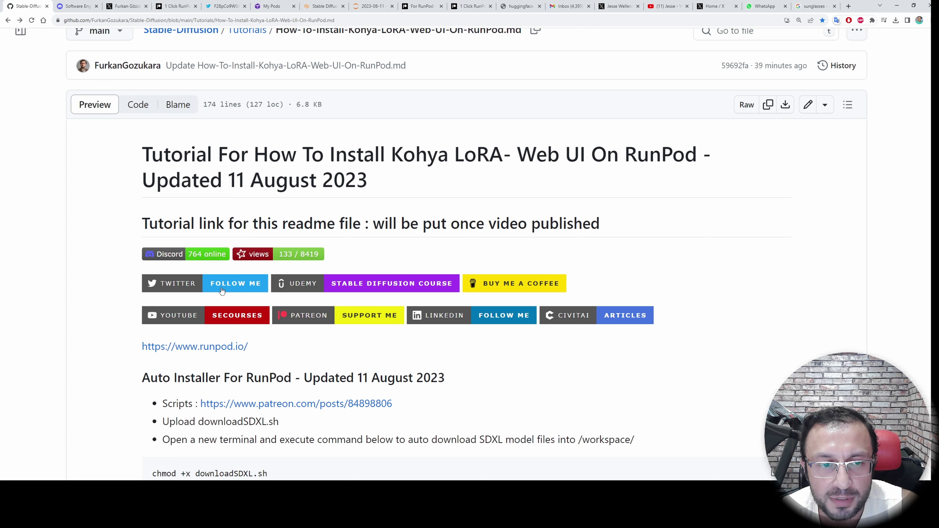
left_click(222, 291, "ctrl+shift")
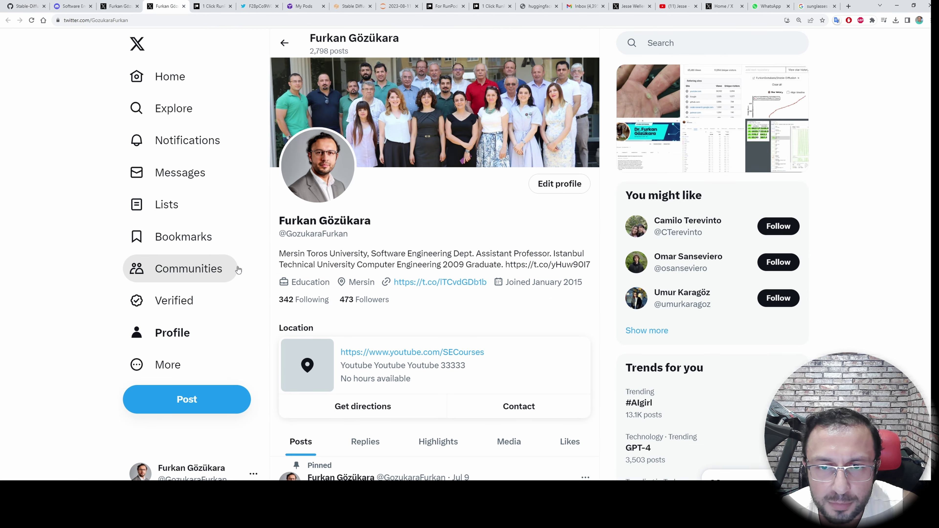
Step: Open the readme's Buy Me a Coffee page in its own tab and return to the GitHub tutorial
key("ctrl+1")
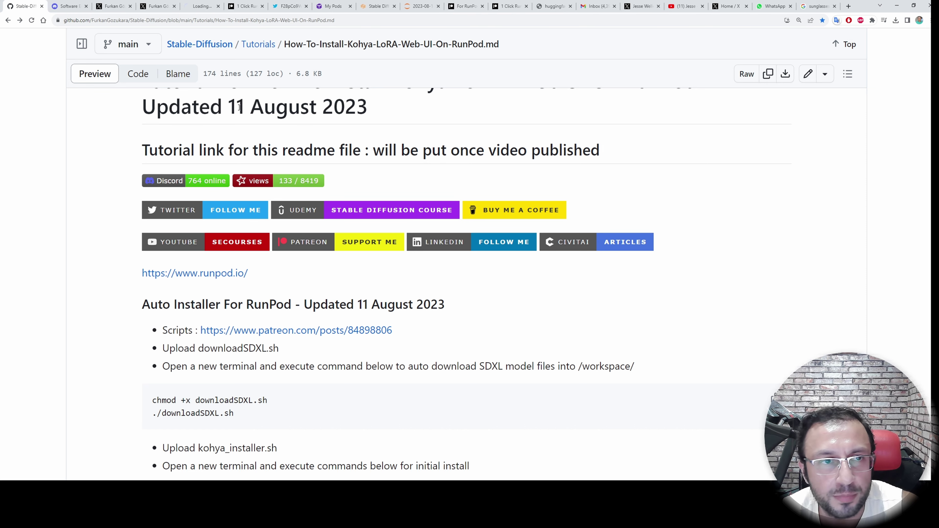
left_click(508, 215)
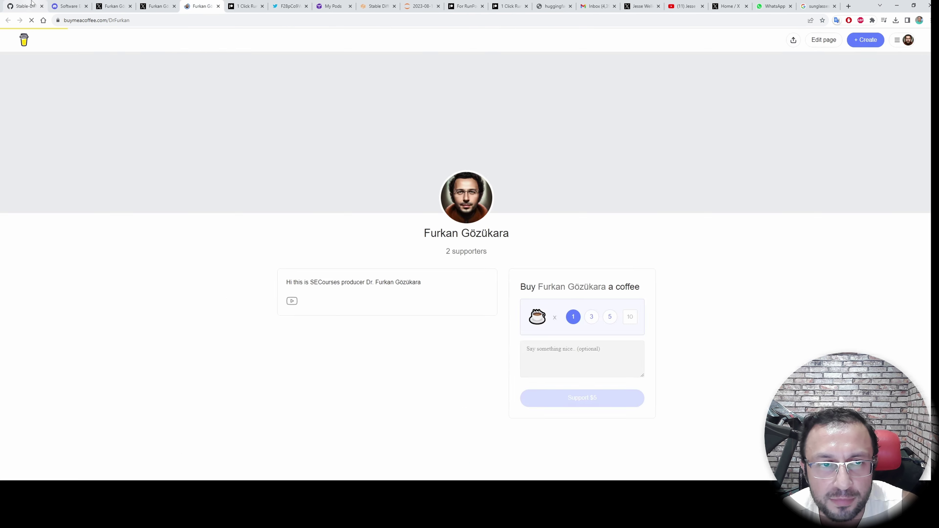
left_click(32, 3)
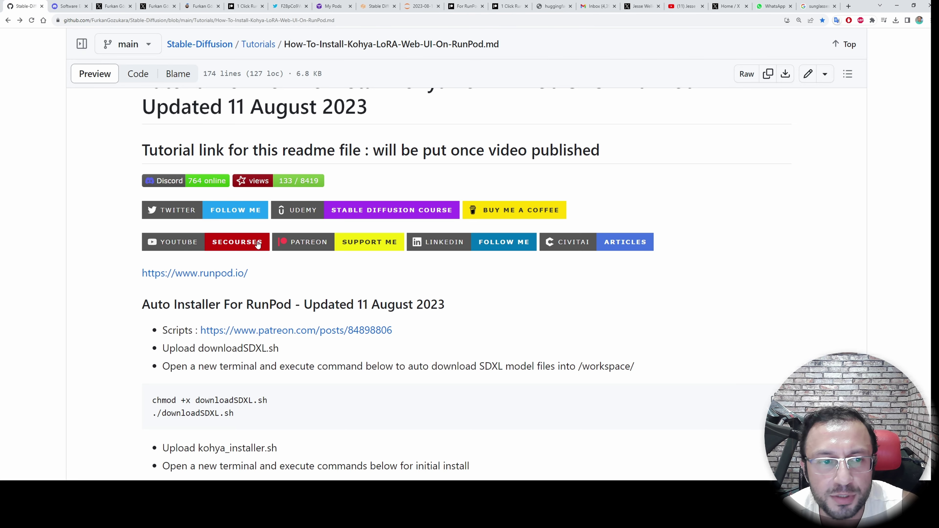
Step: Open the readme's Patreon and LinkedIn links in background tabs while staying on the tutorial page
middle_click(343, 248)
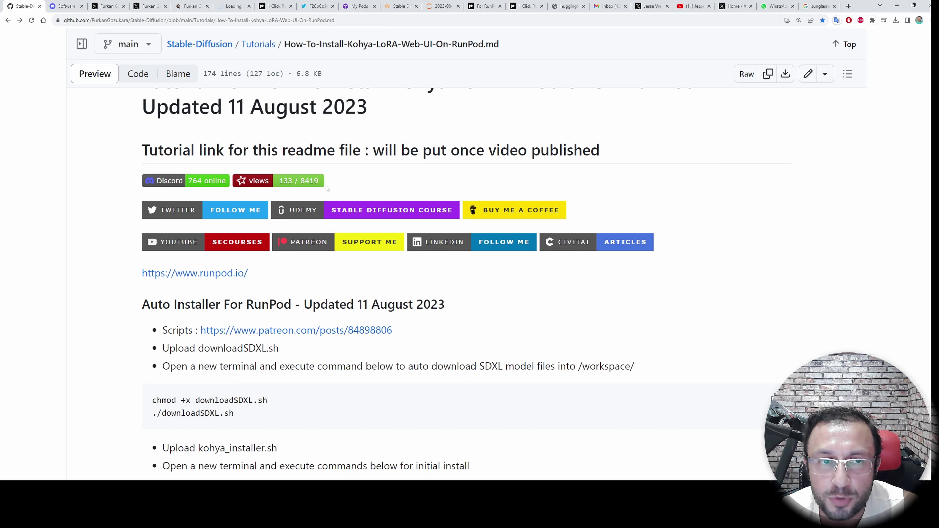
middle_click(462, 246)
scroll(467, 245, "down", 1)
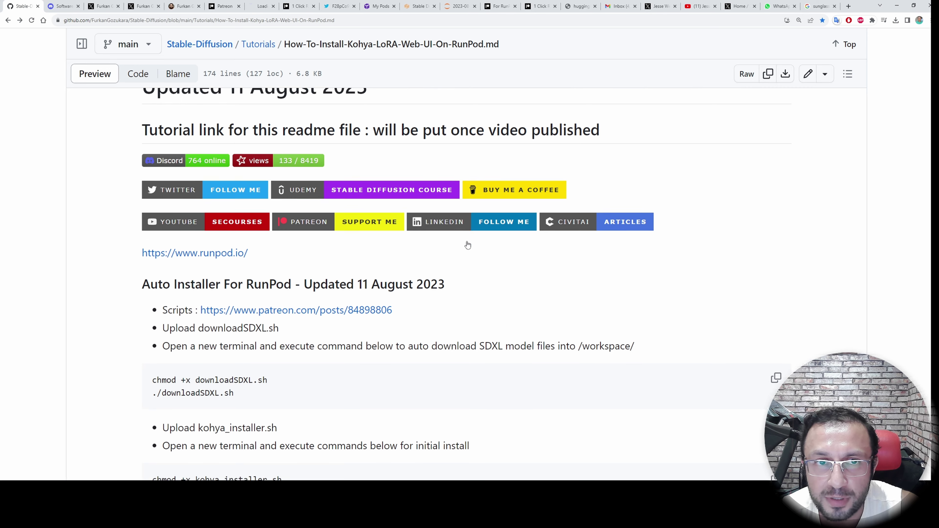
Step: View the opened LinkedIn profile, open the readme's CivitAI articles link to look over its articles, and return to the GitHub tutorial
scroll(415, 192, "up", 3)
left_click(263, 6)
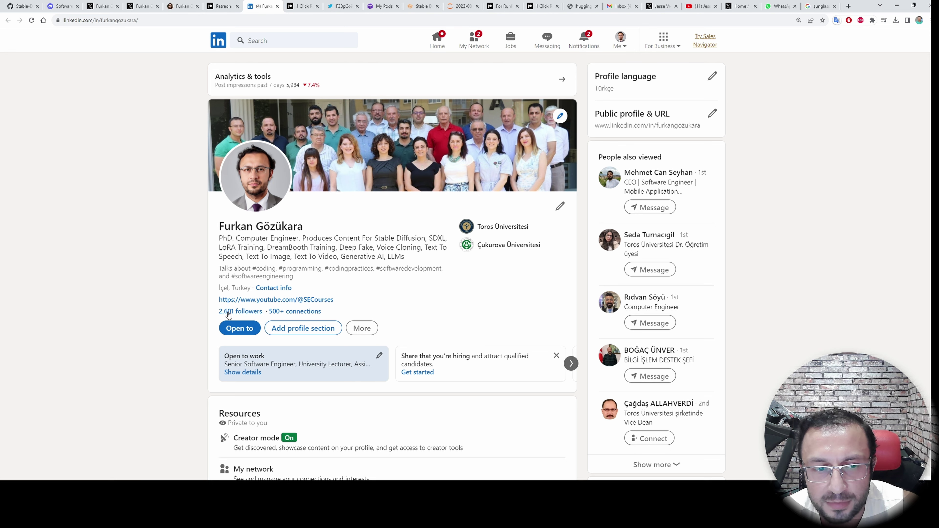
left_click(21, 6)
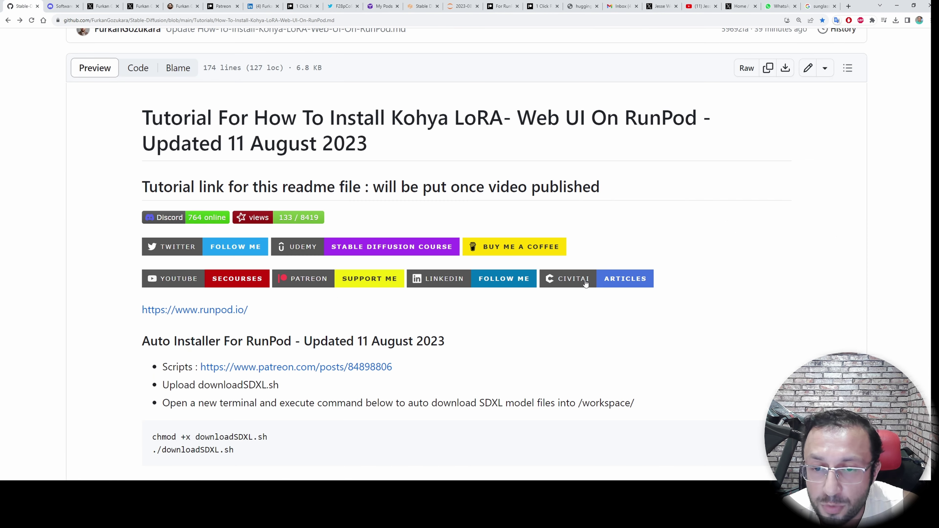
left_click(594, 286)
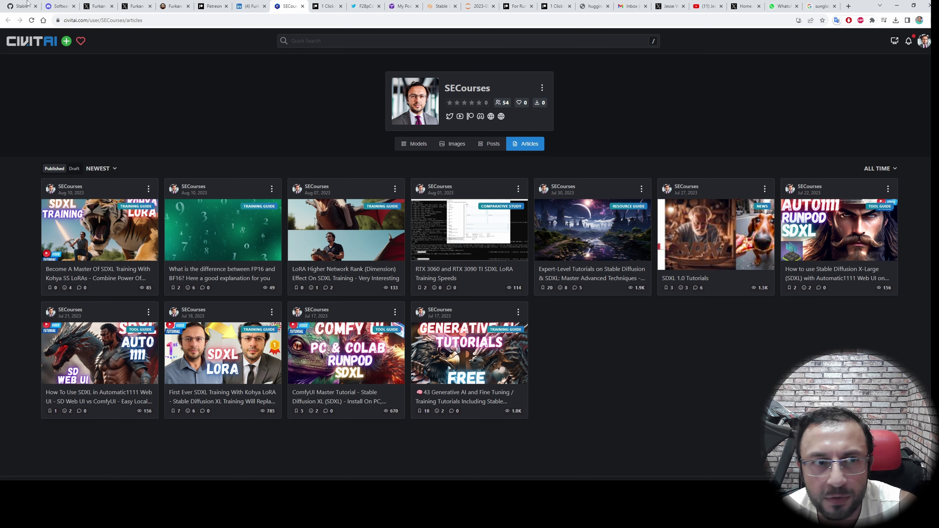
left_click(20, 6)
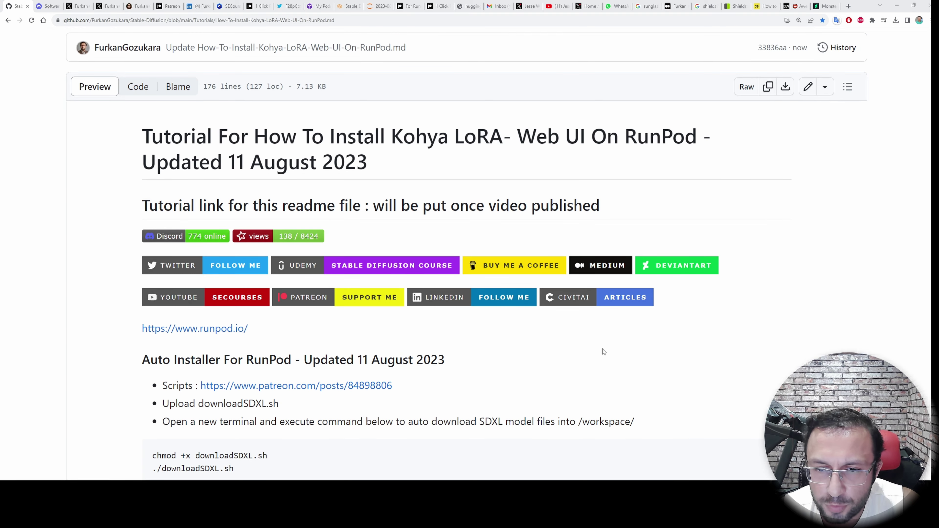
Step: Open the readme's Medium and DeviantArt links in background tabs and switch to the Medium profile to view it
middle_click(606, 276)
middle_click(683, 261)
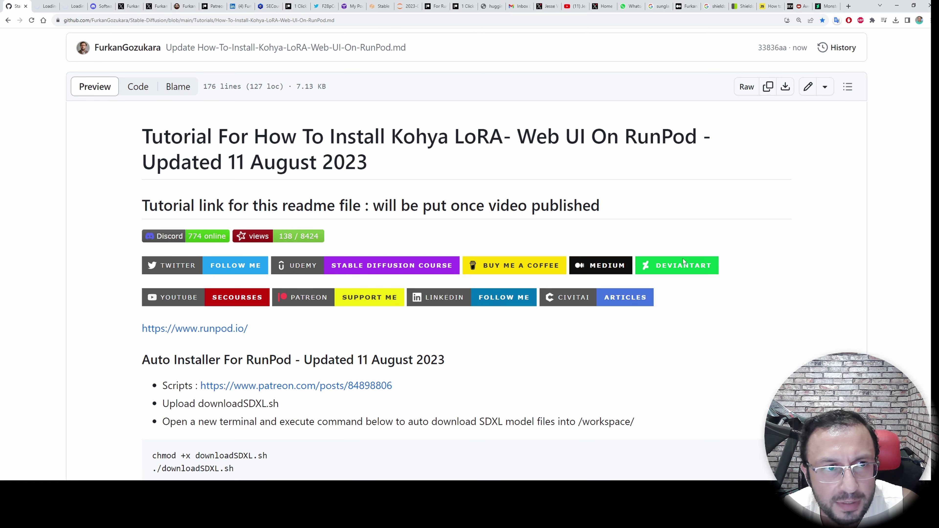
left_click(44, 6)
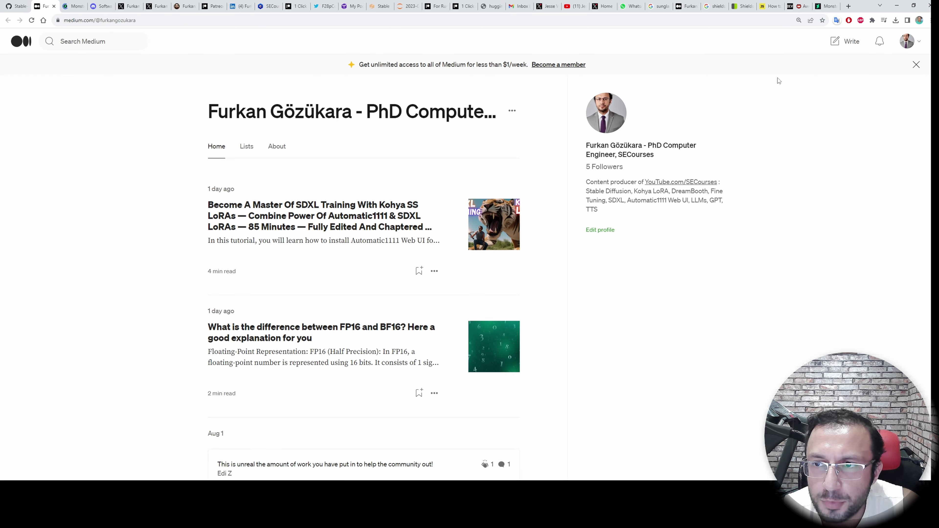